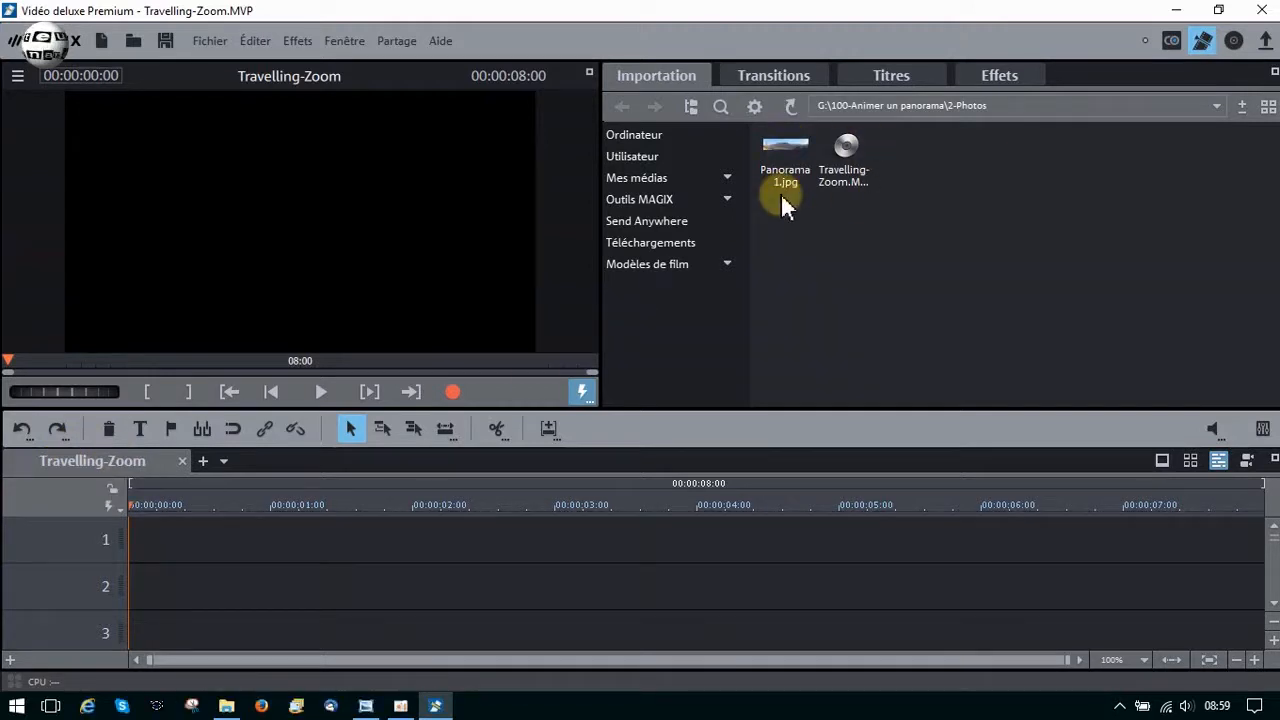
Place Panorama1.jpg at the start of track 1, importing it without copying the file, and select the clip.
left_click(789, 150)
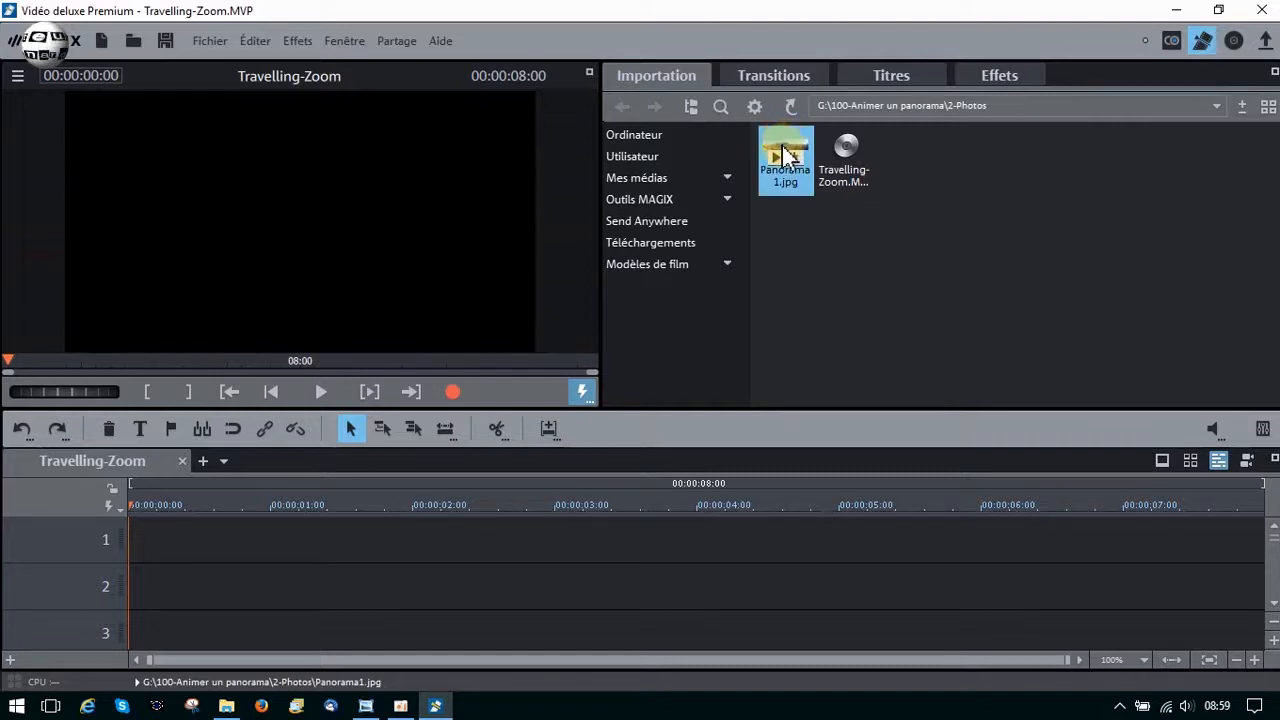
left_click_drag(786, 152, 170, 556)
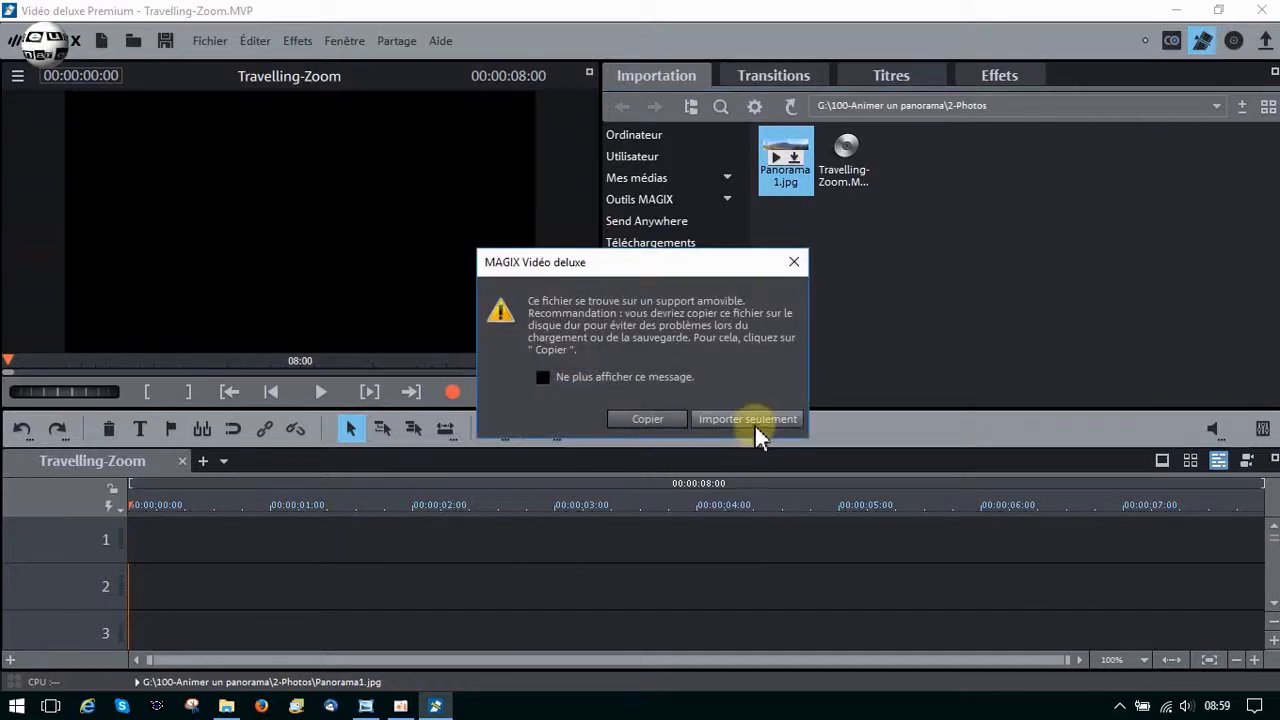
left_click(754, 419)
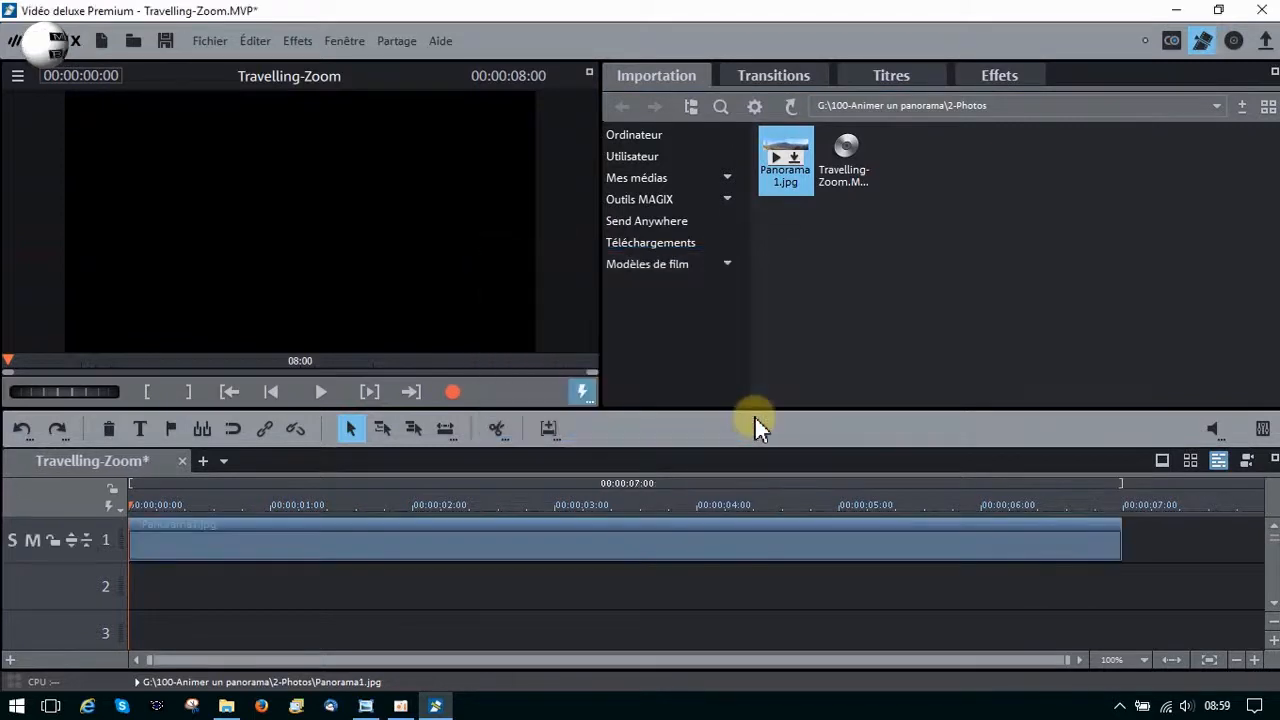
left_click(770, 518)
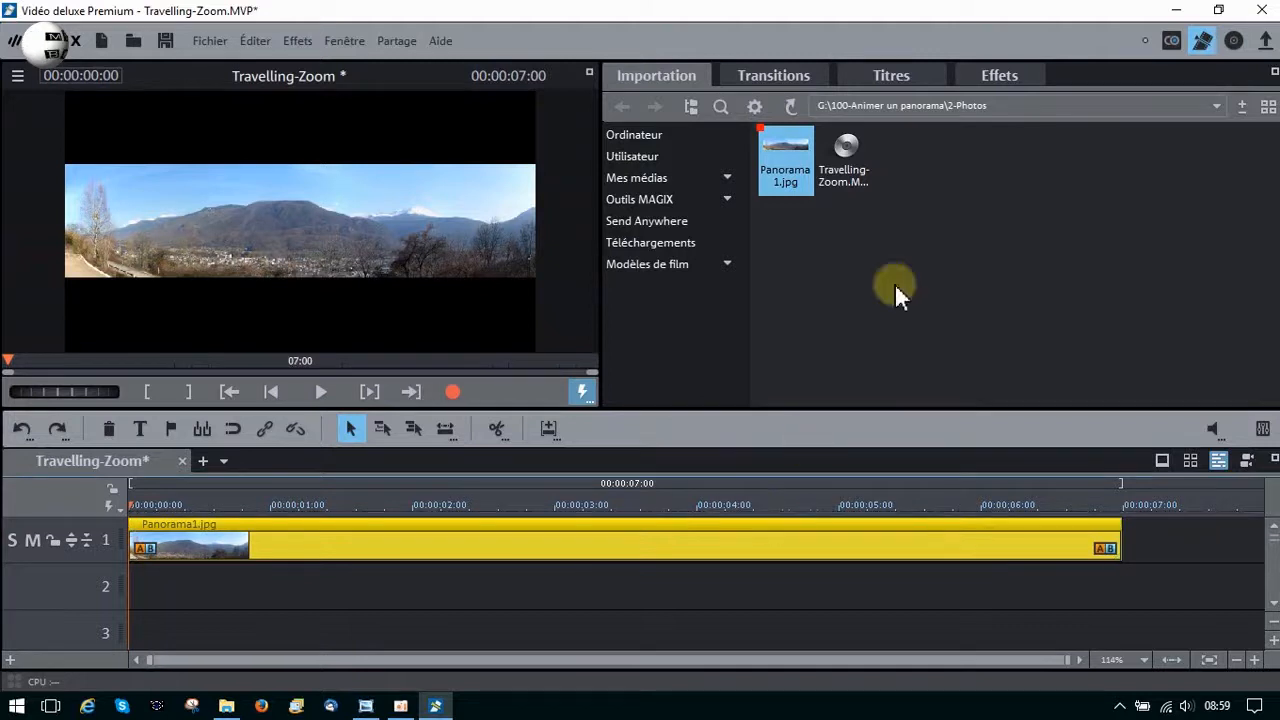
Show the Travelling / Zoom effect settings from the Affichage/Animation category for the panorama clip.
left_click(989, 77)
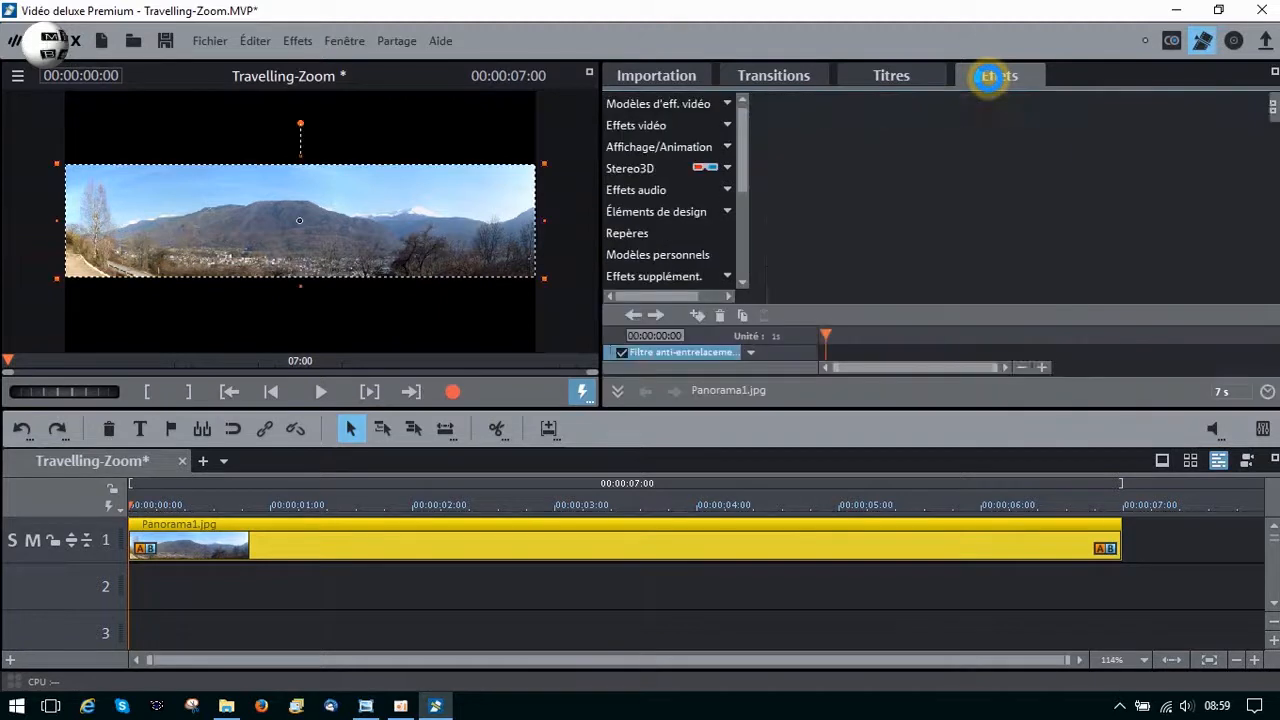
left_click(727, 152)
left_click(705, 212)
left_click(702, 210)
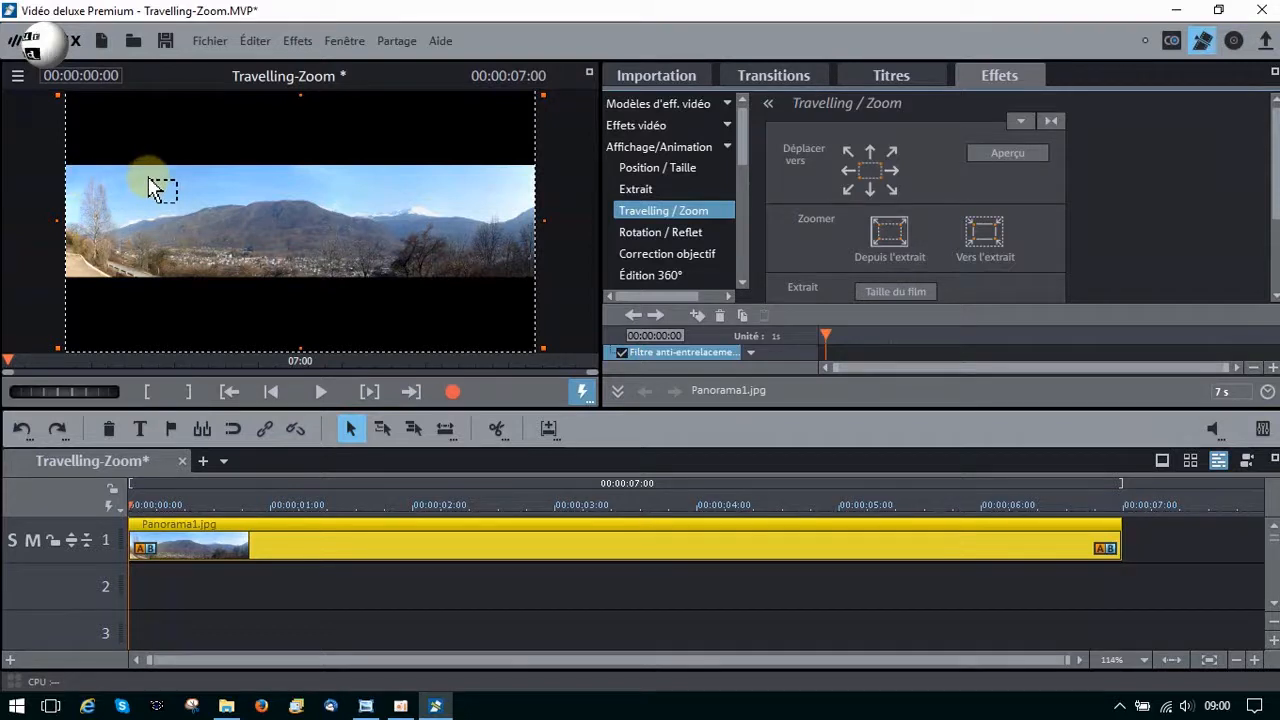
Draw a zoom frame around the left third of the panorama at the clip's start and preview the clip.
left_click(100, 179)
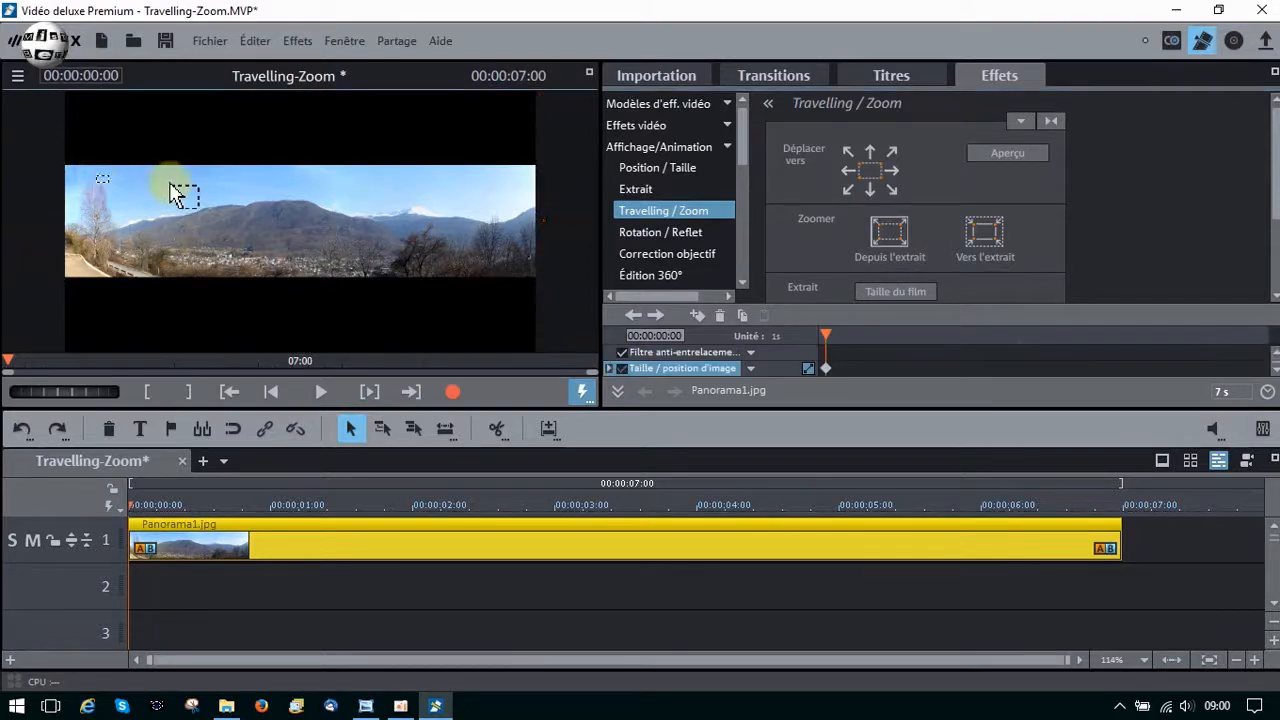
left_click_drag(170, 184, 180, 256)
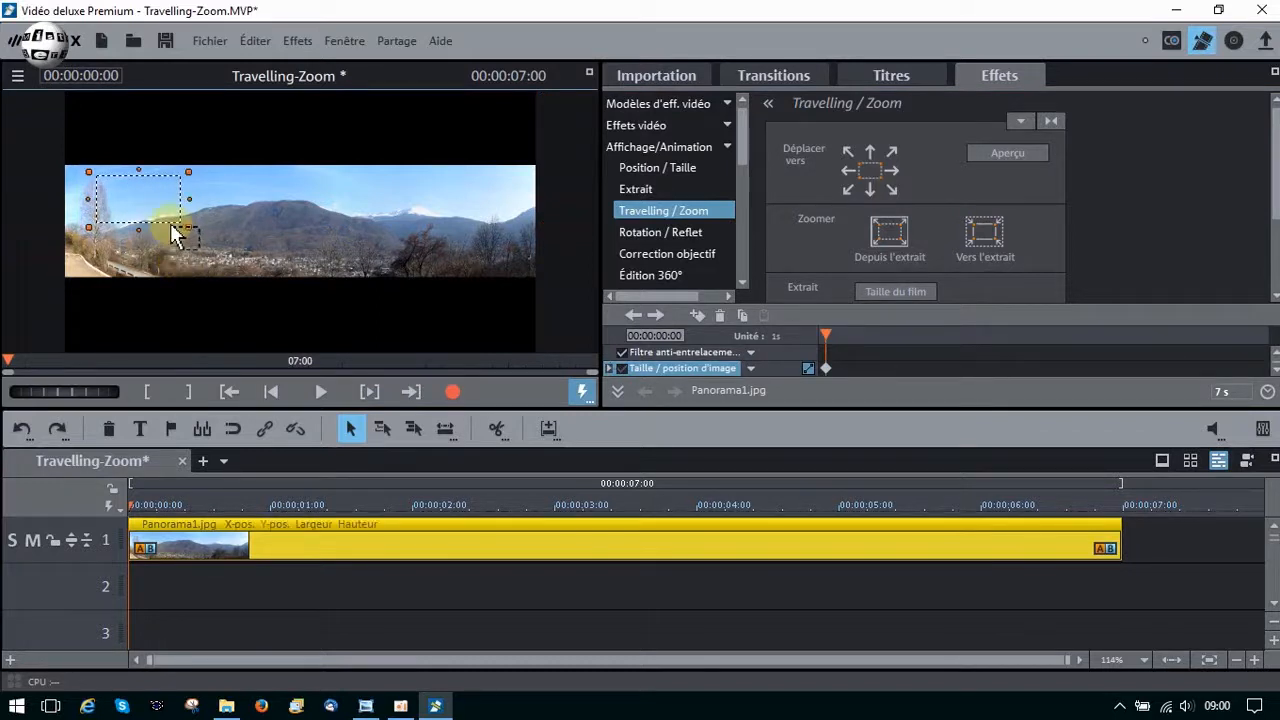
left_click_drag(189, 223, 251, 268)
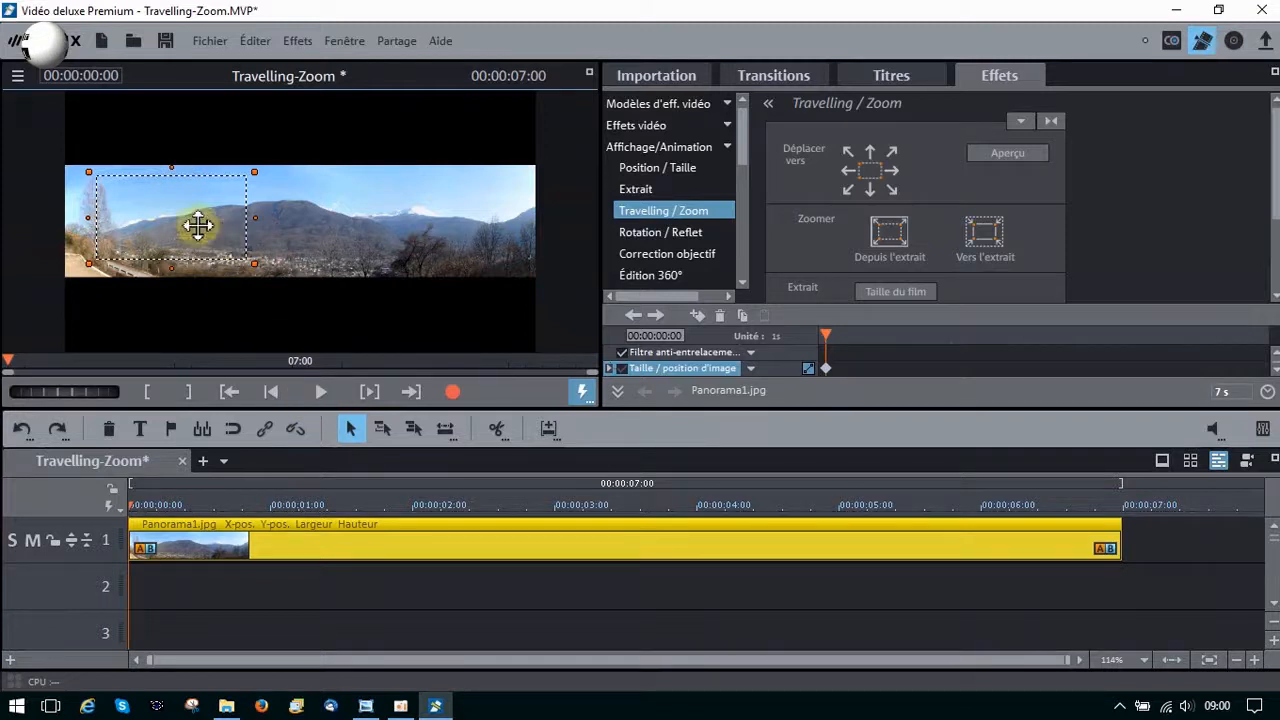
left_click(320, 393)
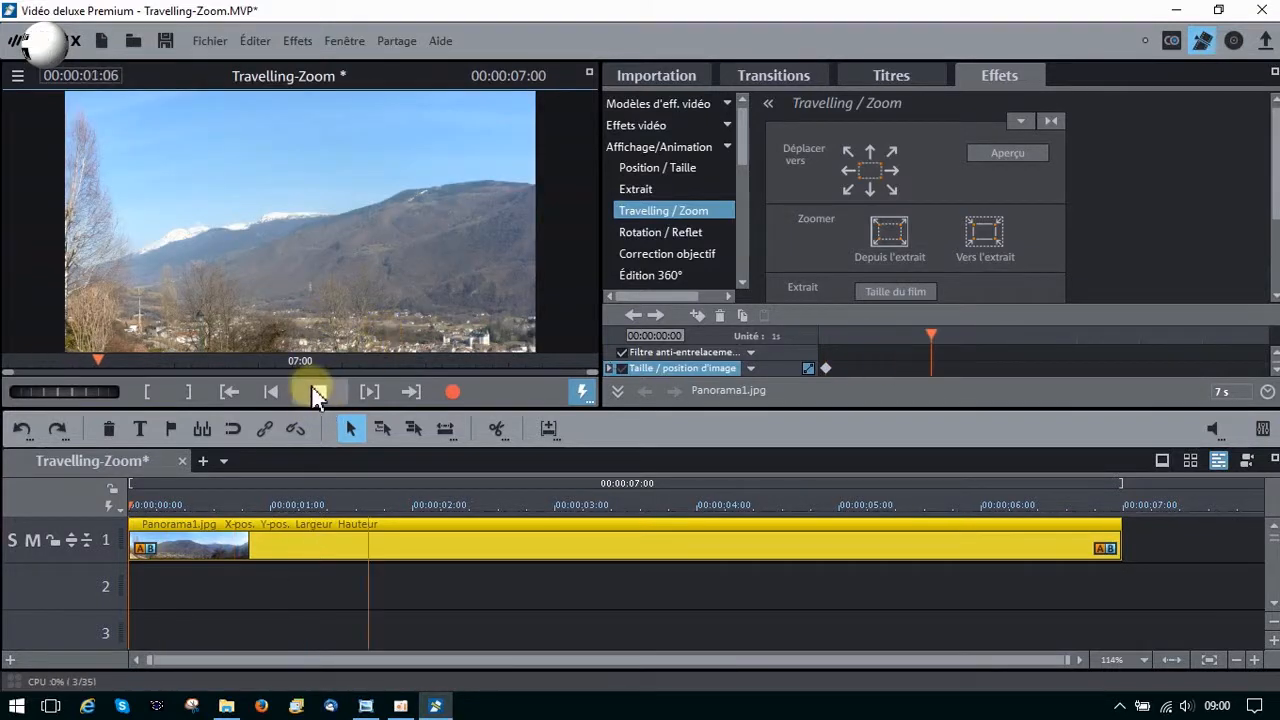
left_click(318, 390)
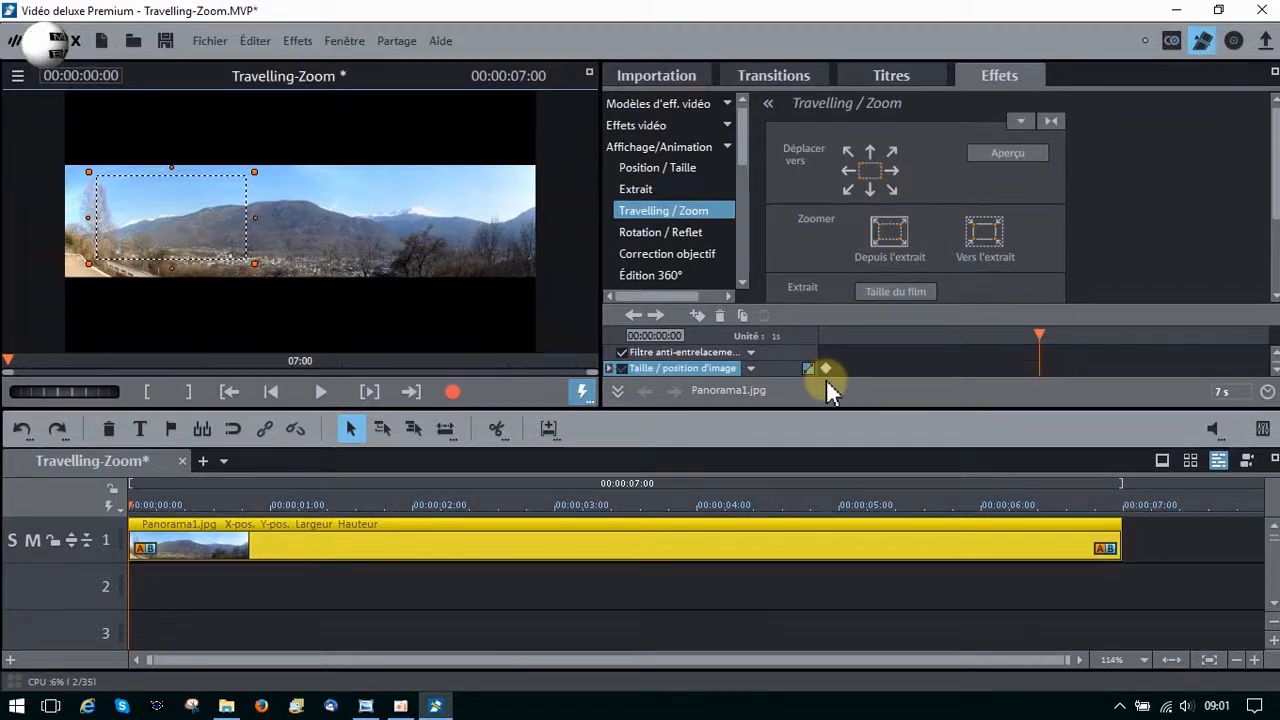
Shift the zoom frame to the middle of the panorama at 00:00:01:03 and return the playhead to the start.
left_click_drag(124, 507, 286, 505)
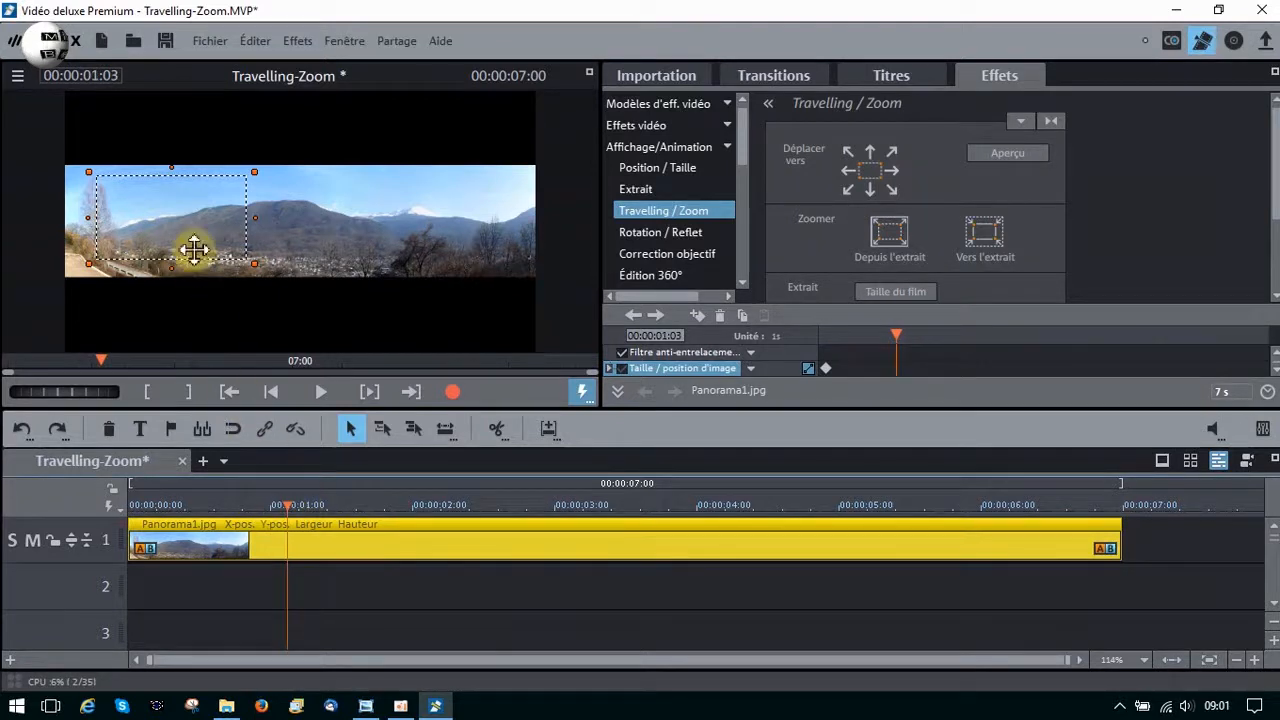
left_click_drag(191, 219, 308, 229)
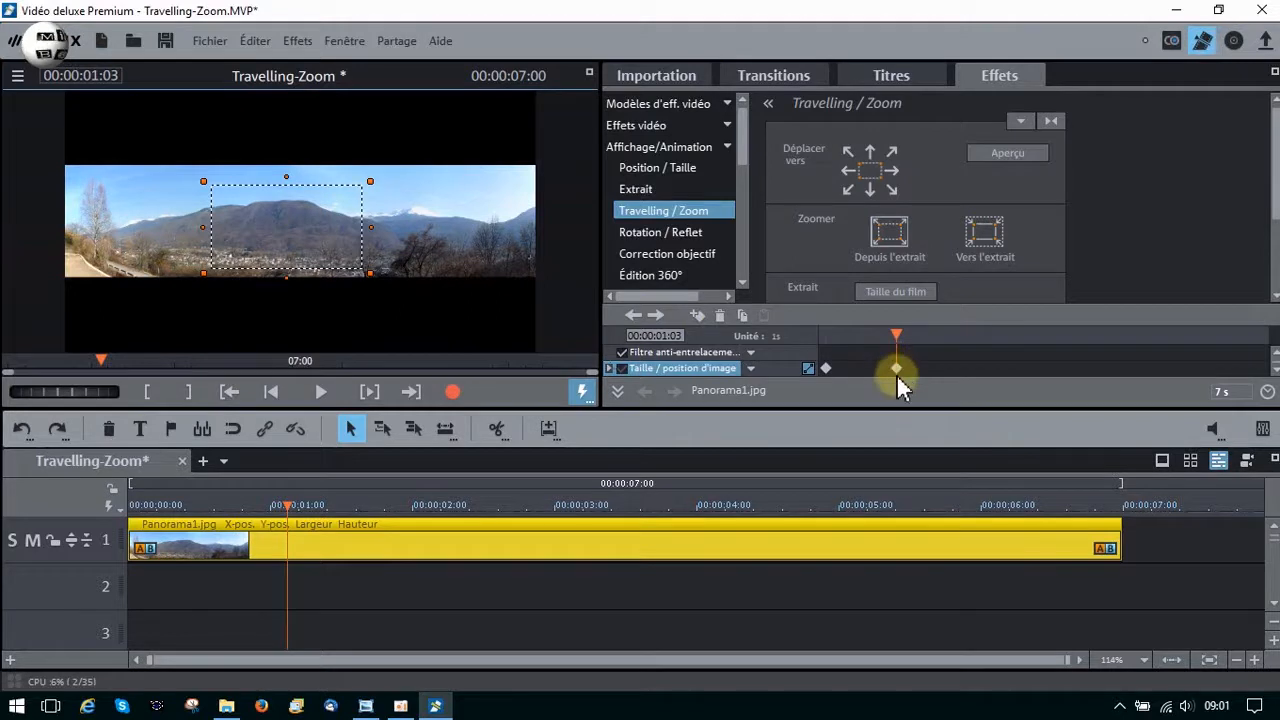
left_click(271, 394)
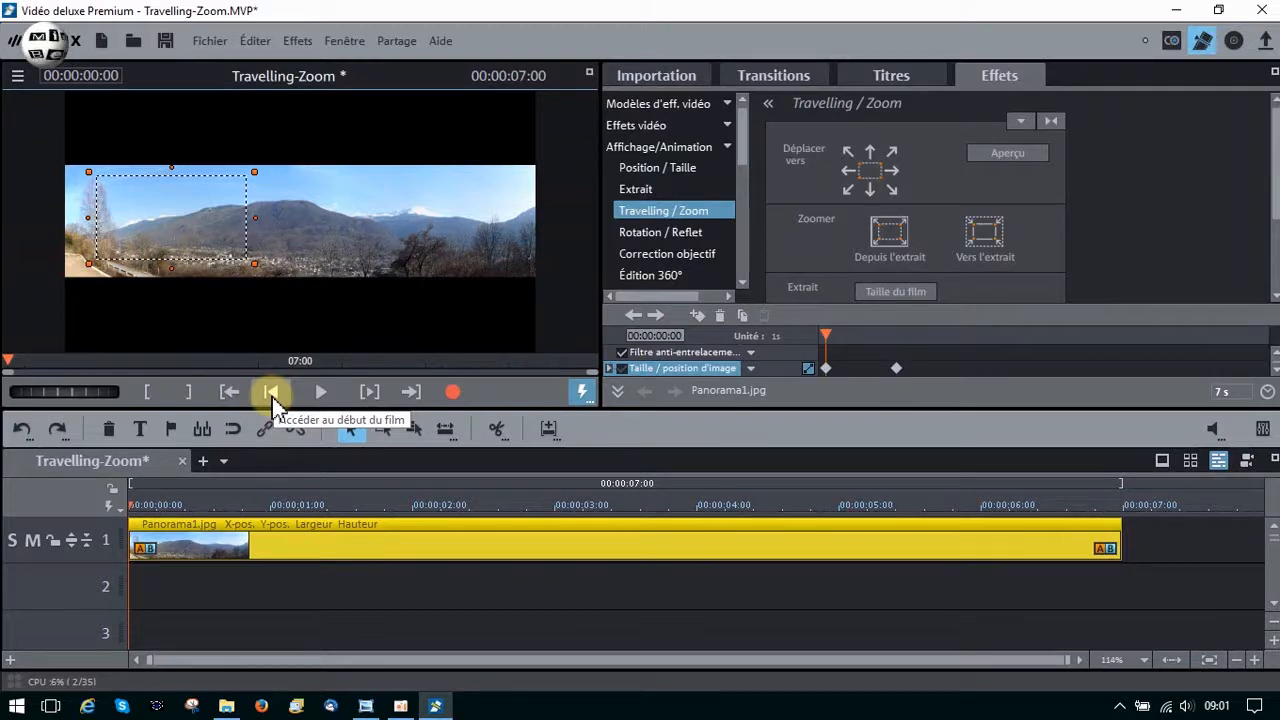
Rename the film as Travelling.
right_click(79, 466)
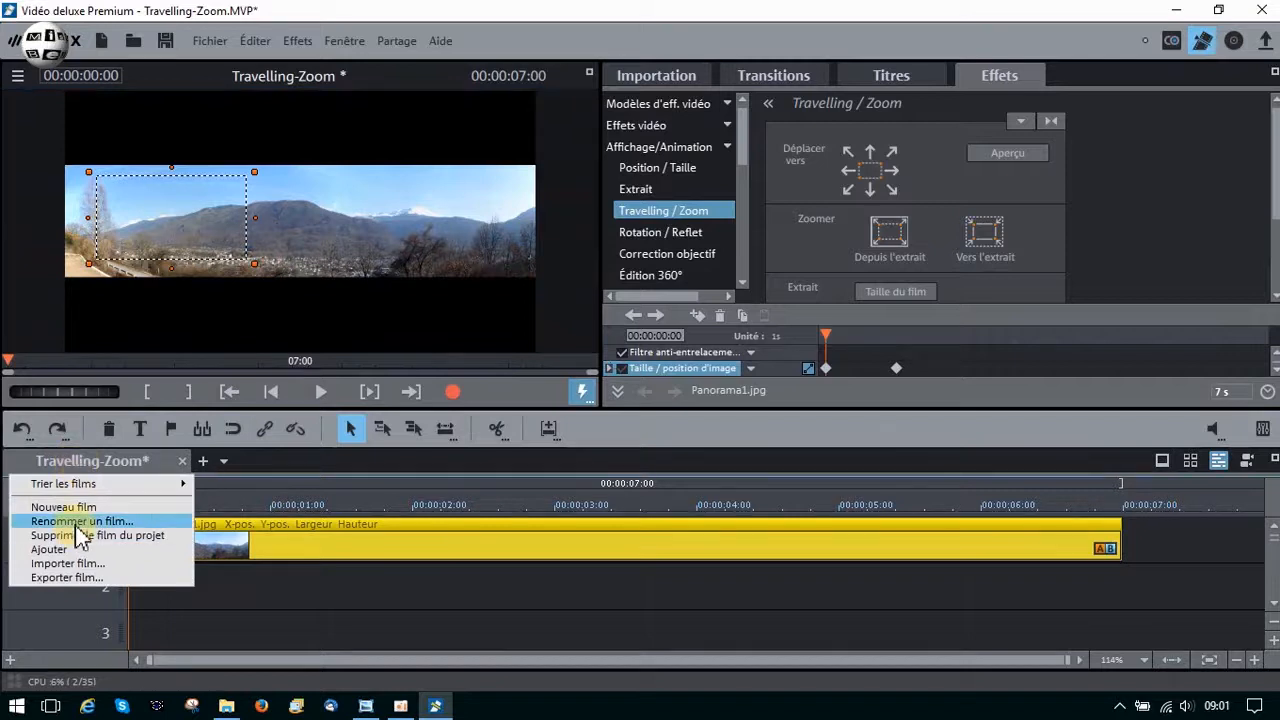
left_click(45, 521)
left_click_drag(571, 334, 663, 324)
key("BackSpace")
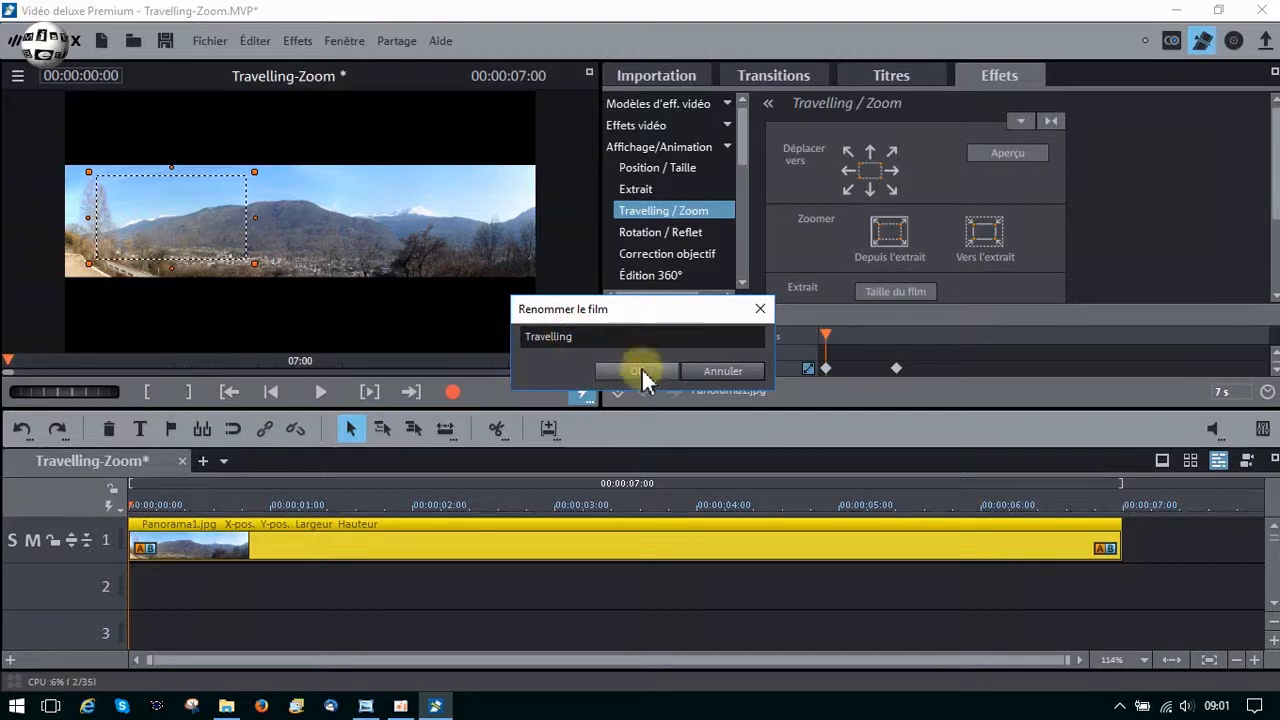
left_click(637, 369)
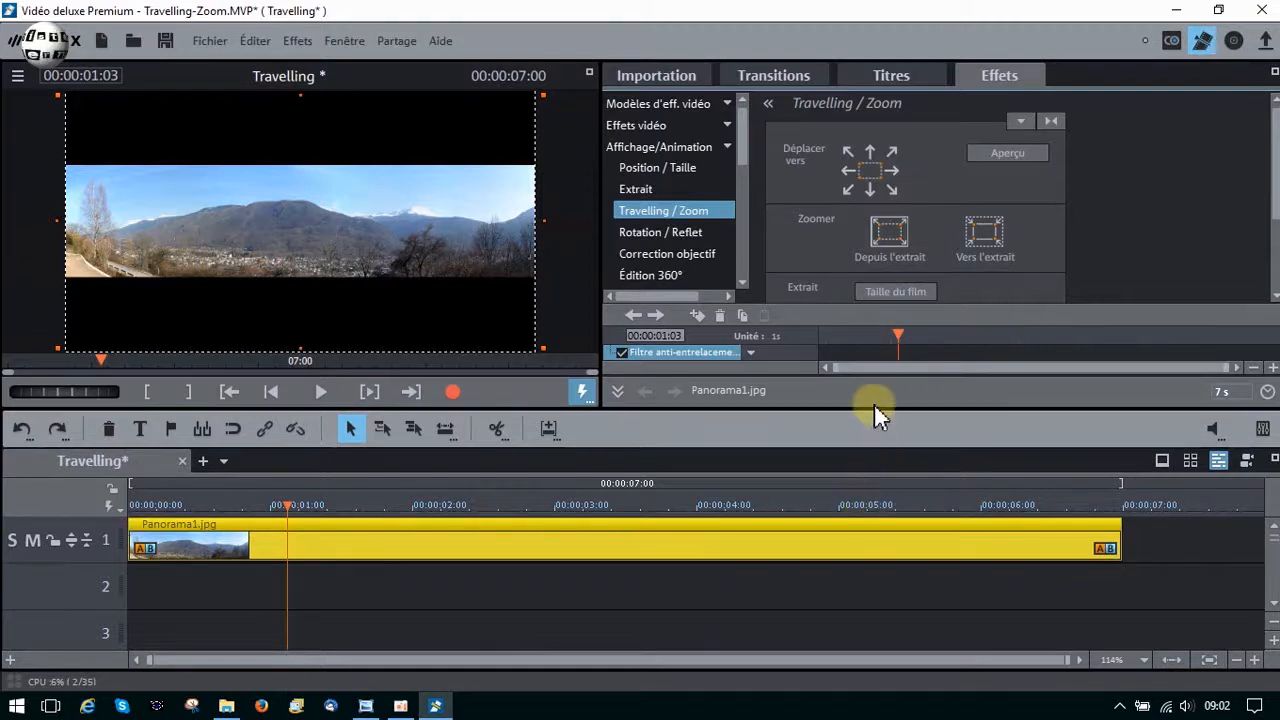
Enlarge the preview and effects area above the timeline and return the playhead to the film's start.
left_click_drag(872, 409, 852, 481)
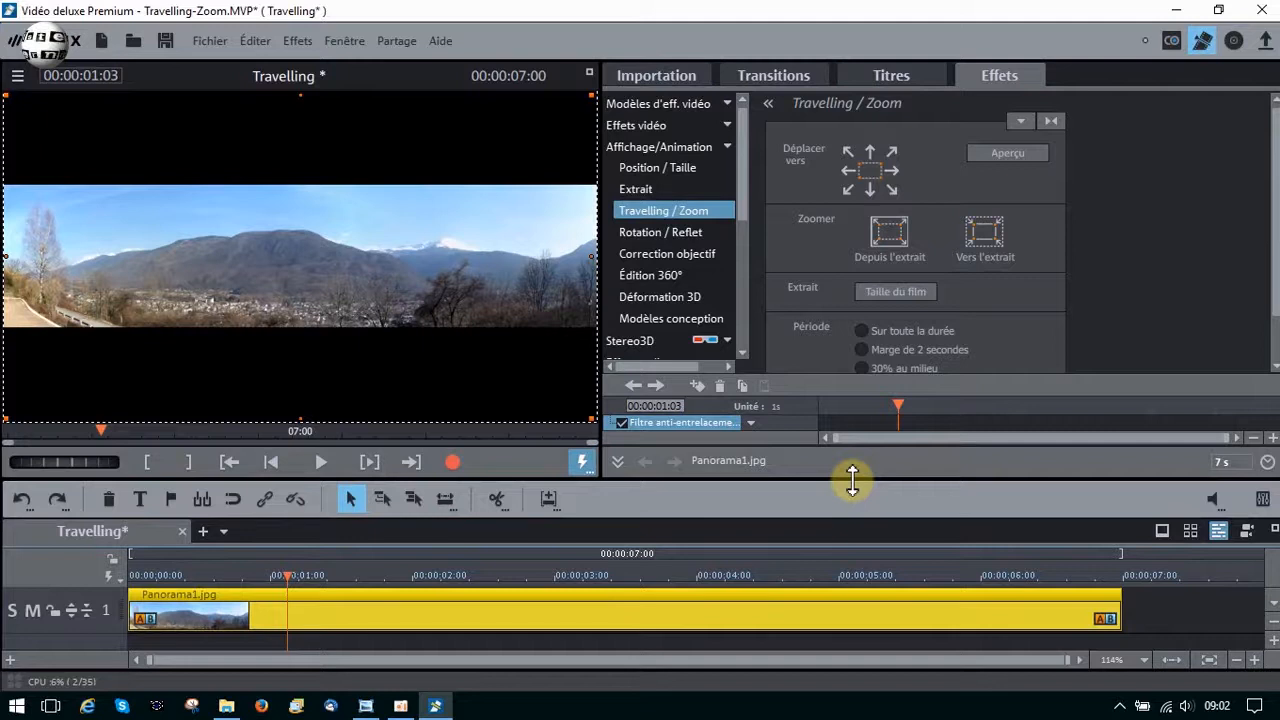
left_click_drag(851, 481, 851, 491)
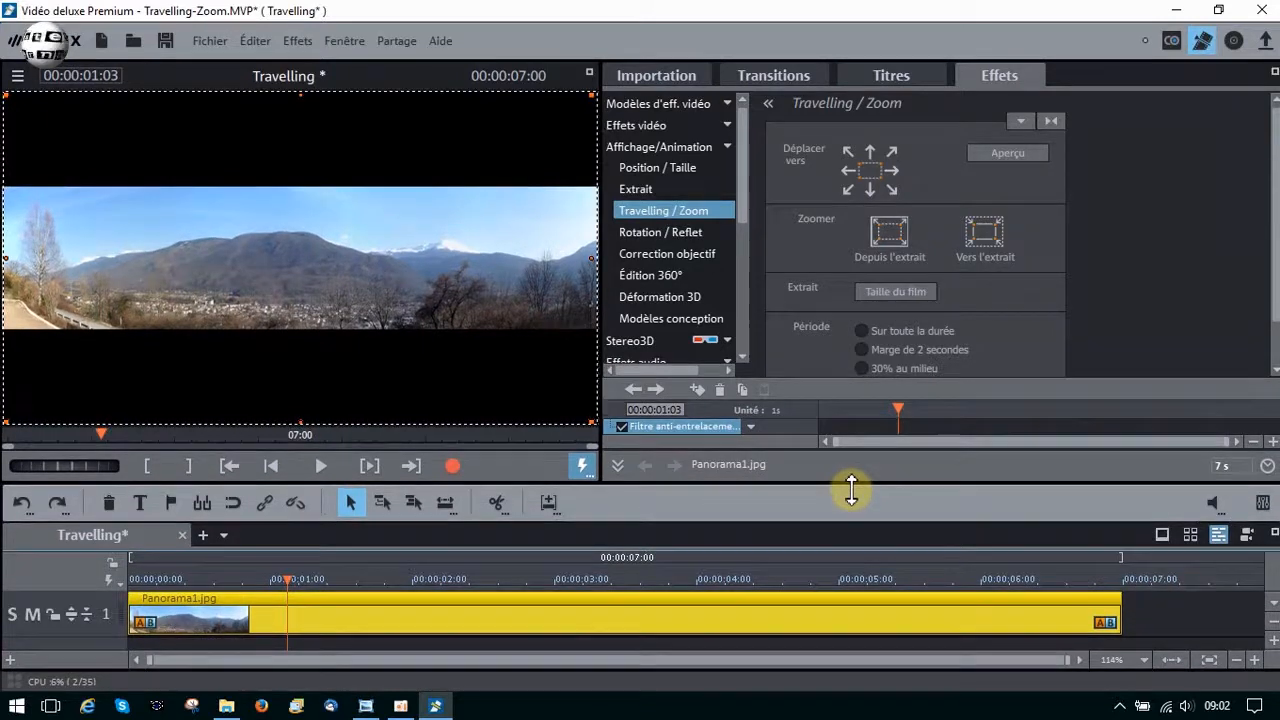
left_click(272, 474)
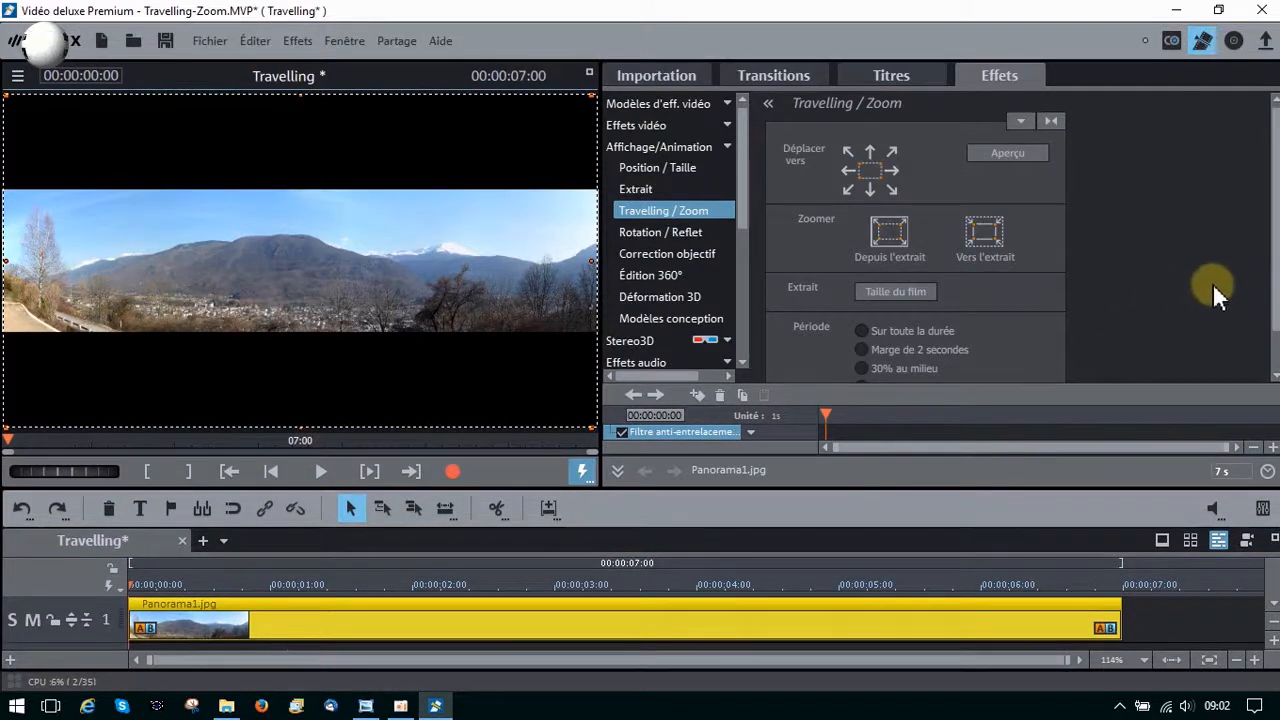
Apply the rightward Travelling / Zoom movement to the panorama and go to its end keyframe to check the frame.
left_click(1276, 346)
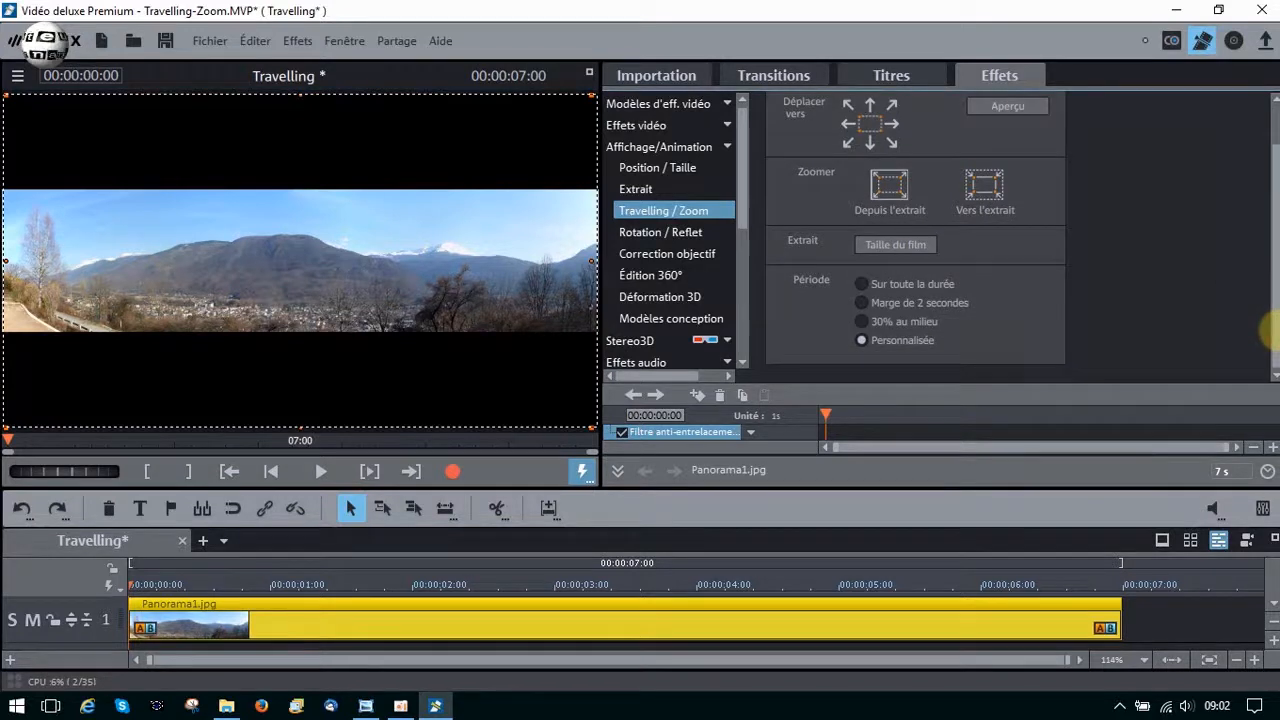
left_click_drag(1276, 322, 1276, 243)
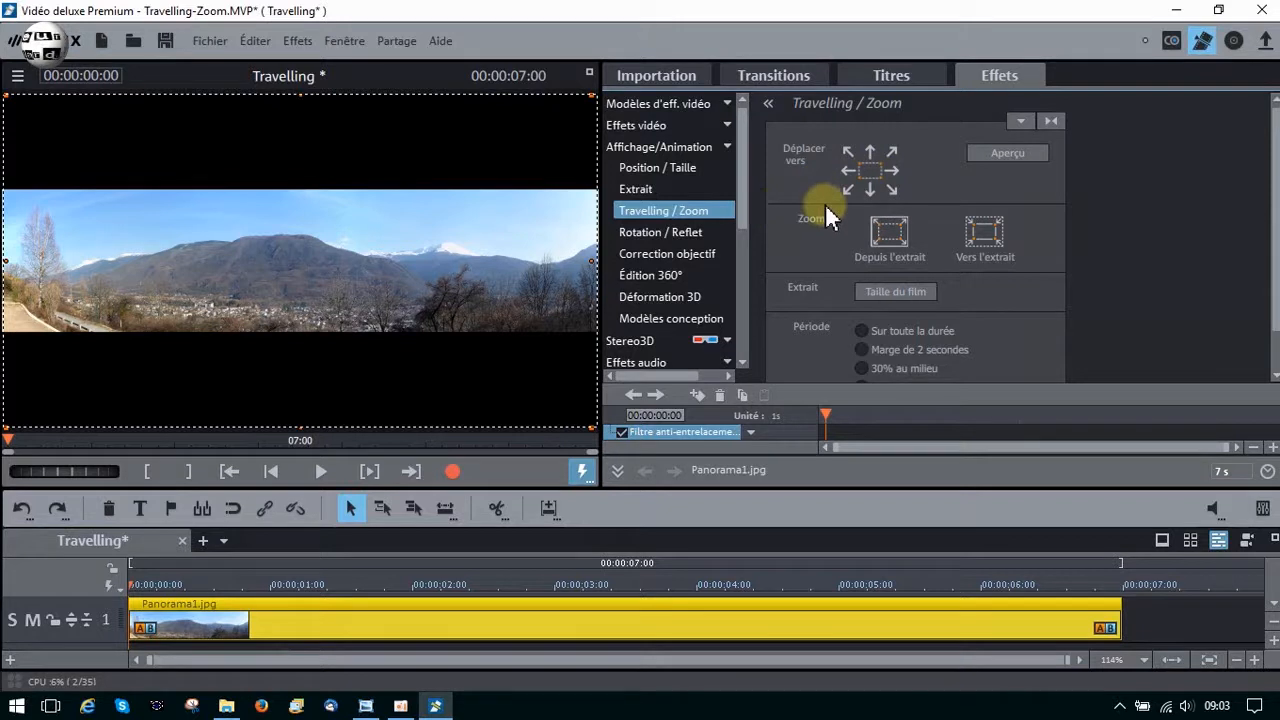
left_click(892, 171)
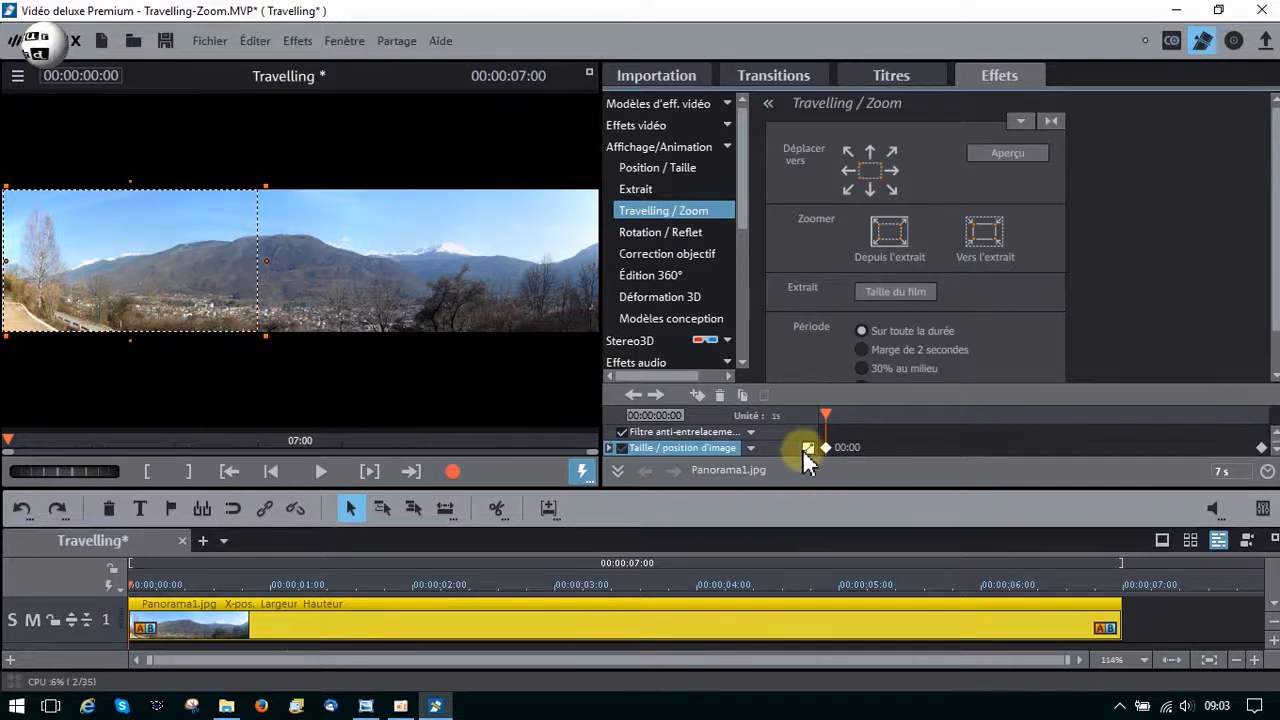
left_click(1261, 450)
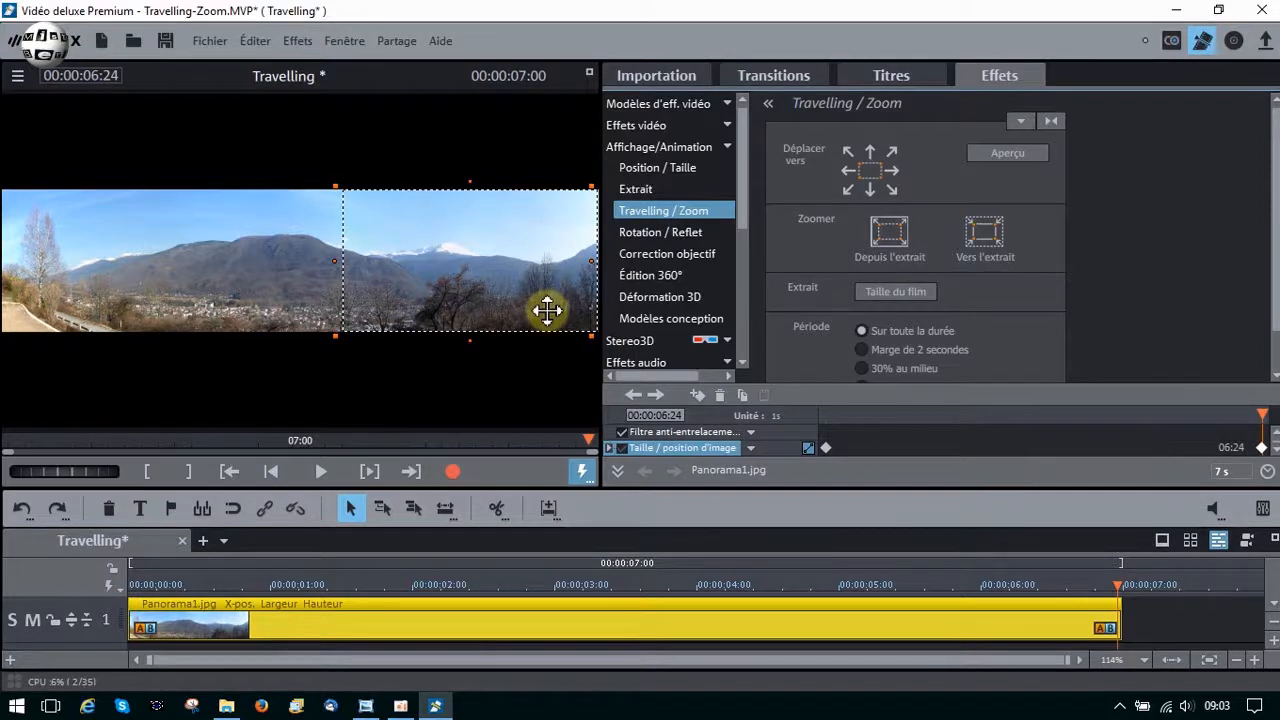
Play the film from the beginning to check the rightward movement across the panorama.
left_click(276, 470)
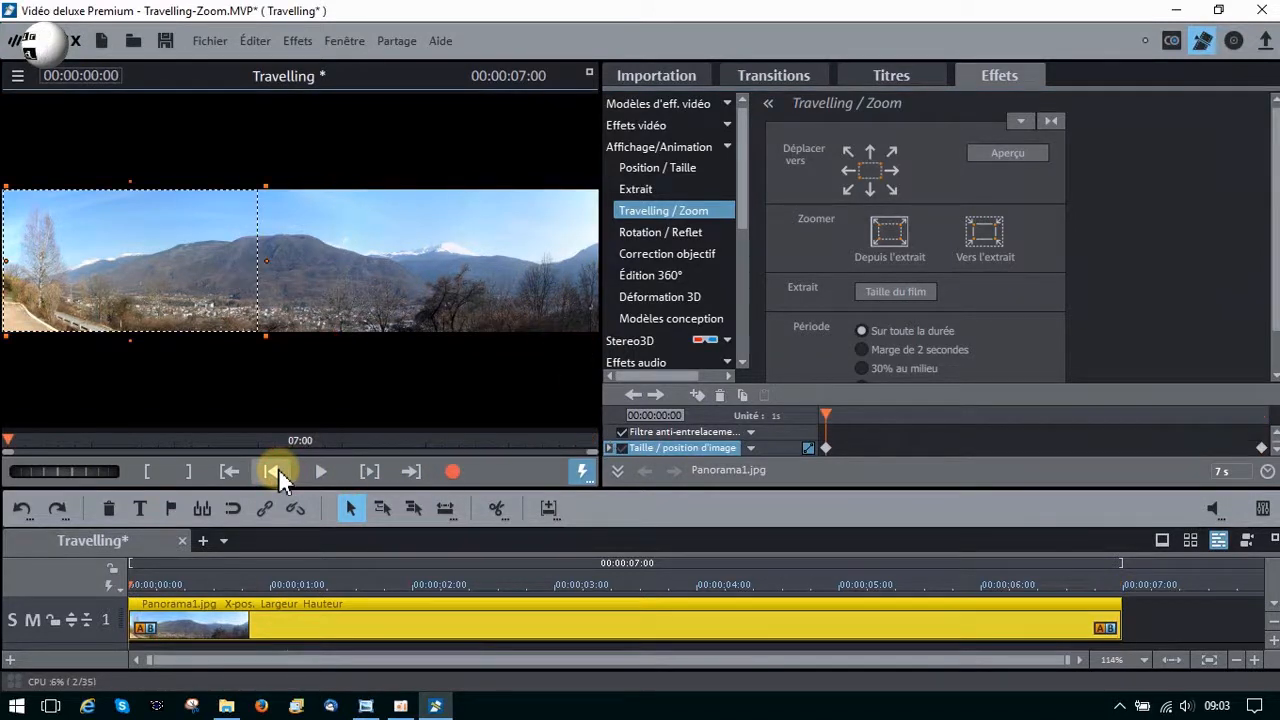
left_click(322, 472)
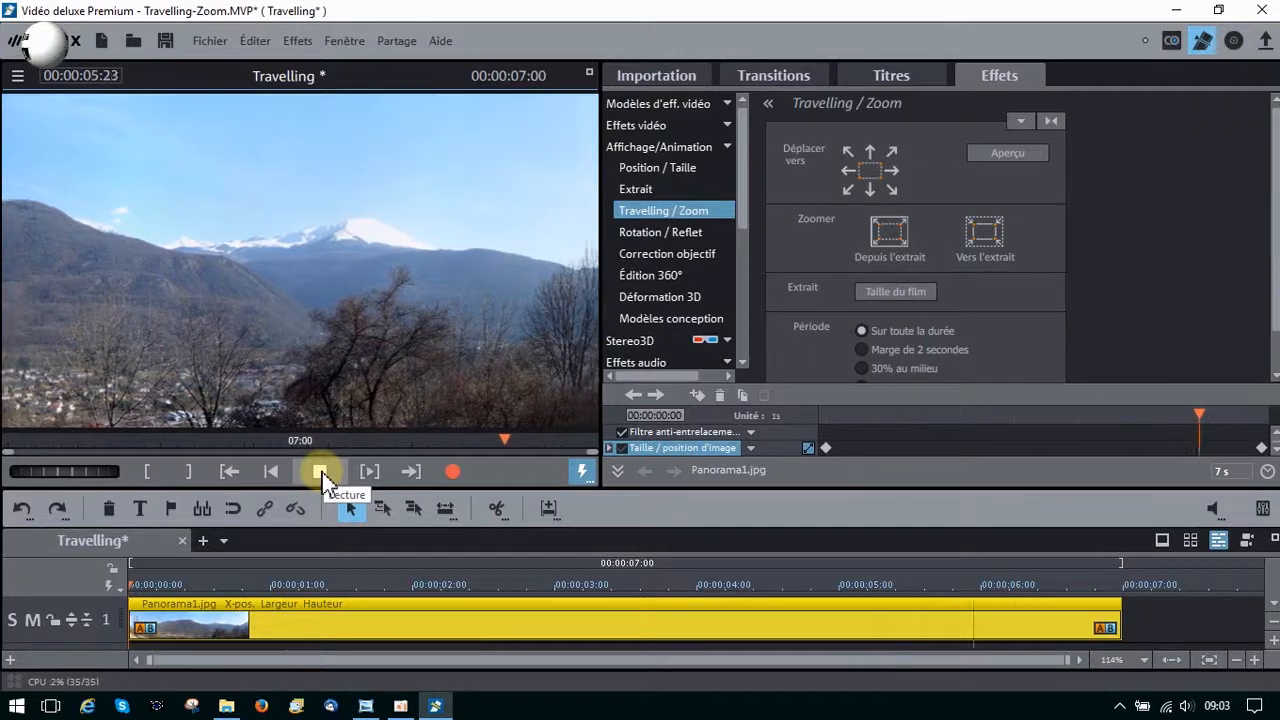
left_click(322, 472)
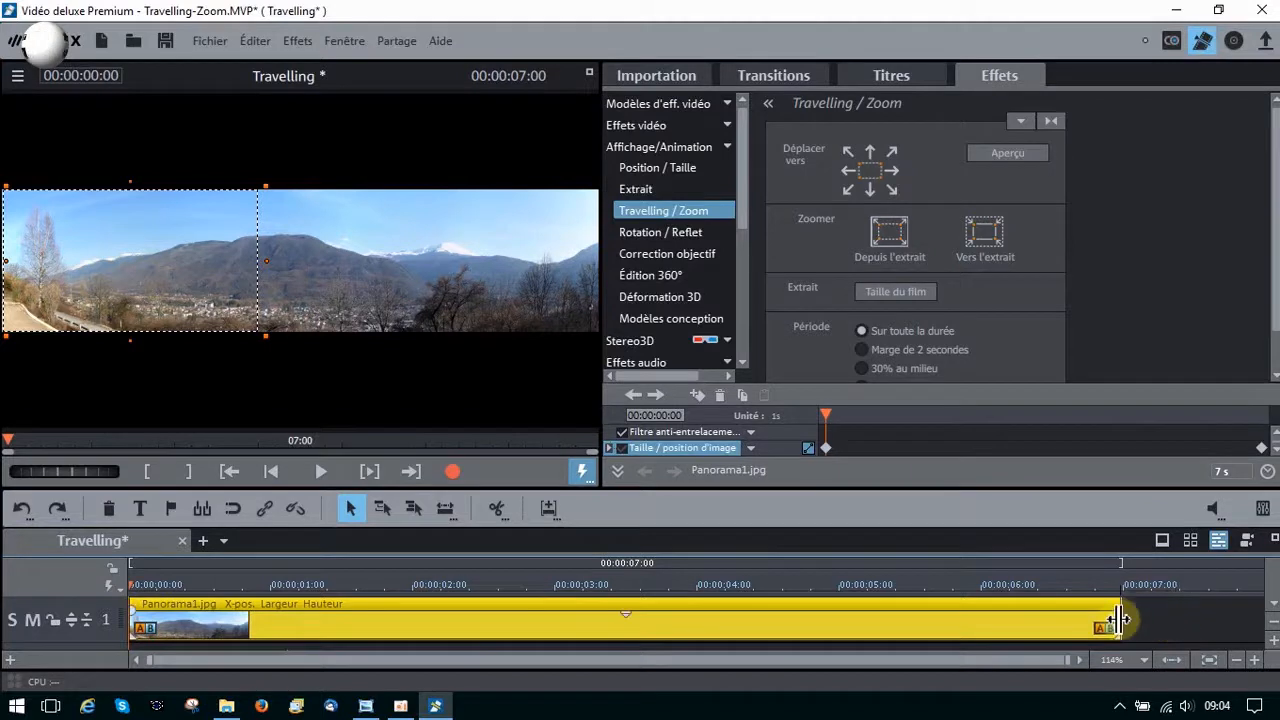
Set the panorama photo's display duration to 00:15:00 and play the lengthened clip.
right_click(510, 605)
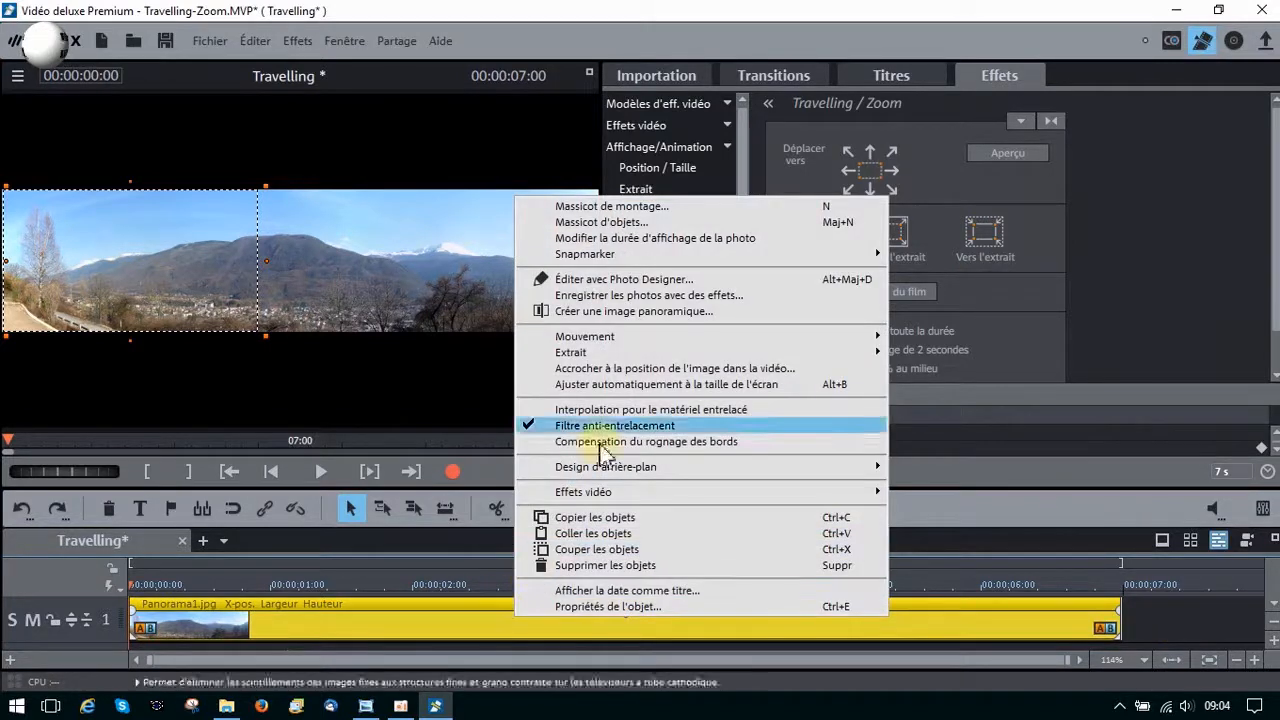
left_click(634, 243)
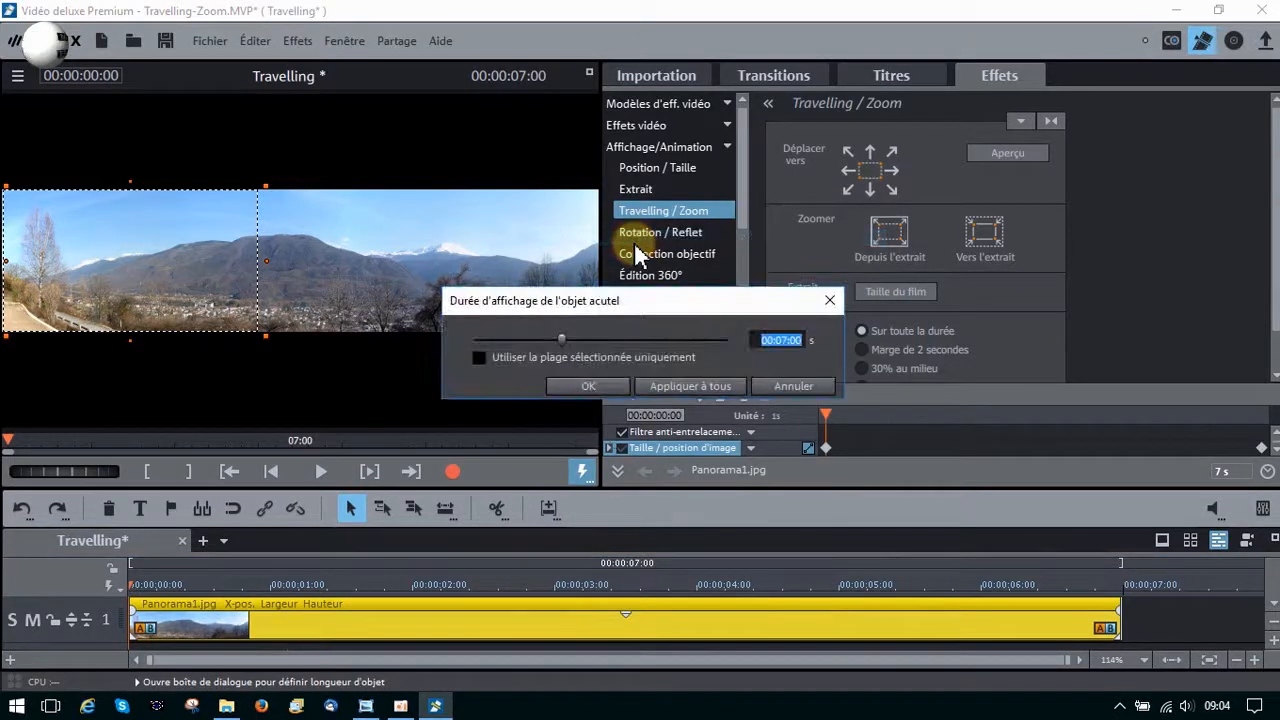
type("15")
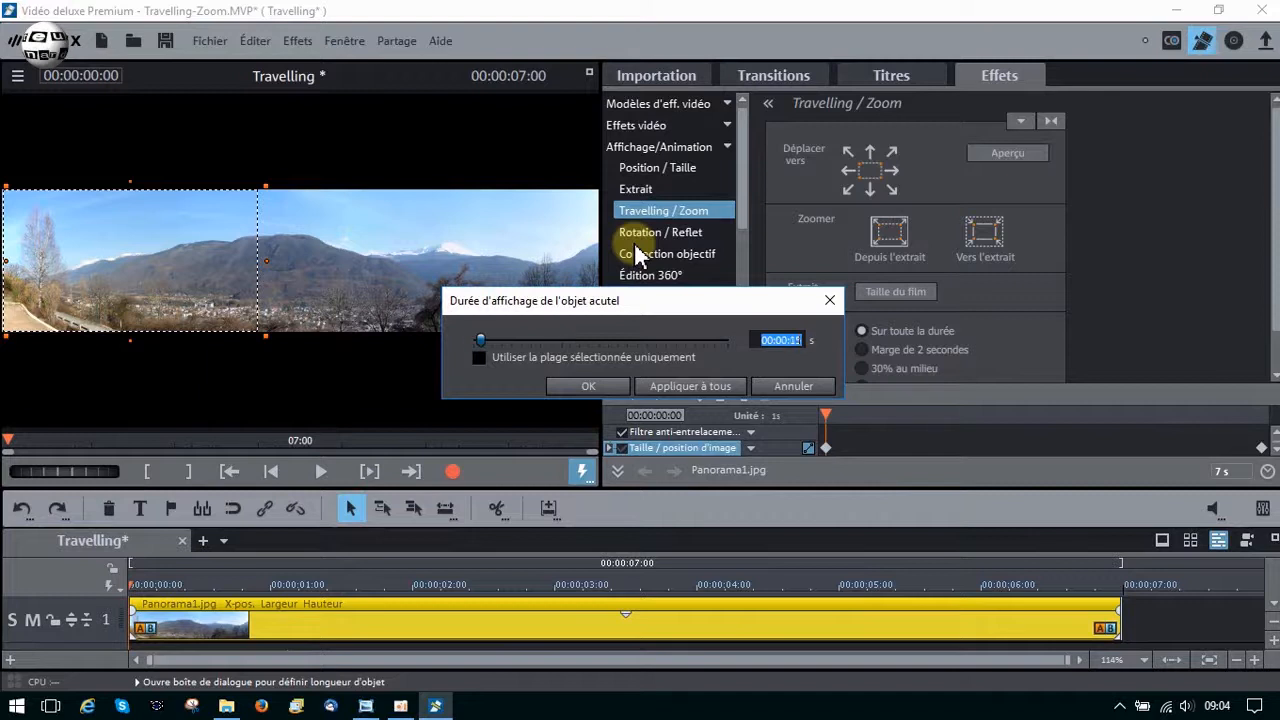
type(":00")
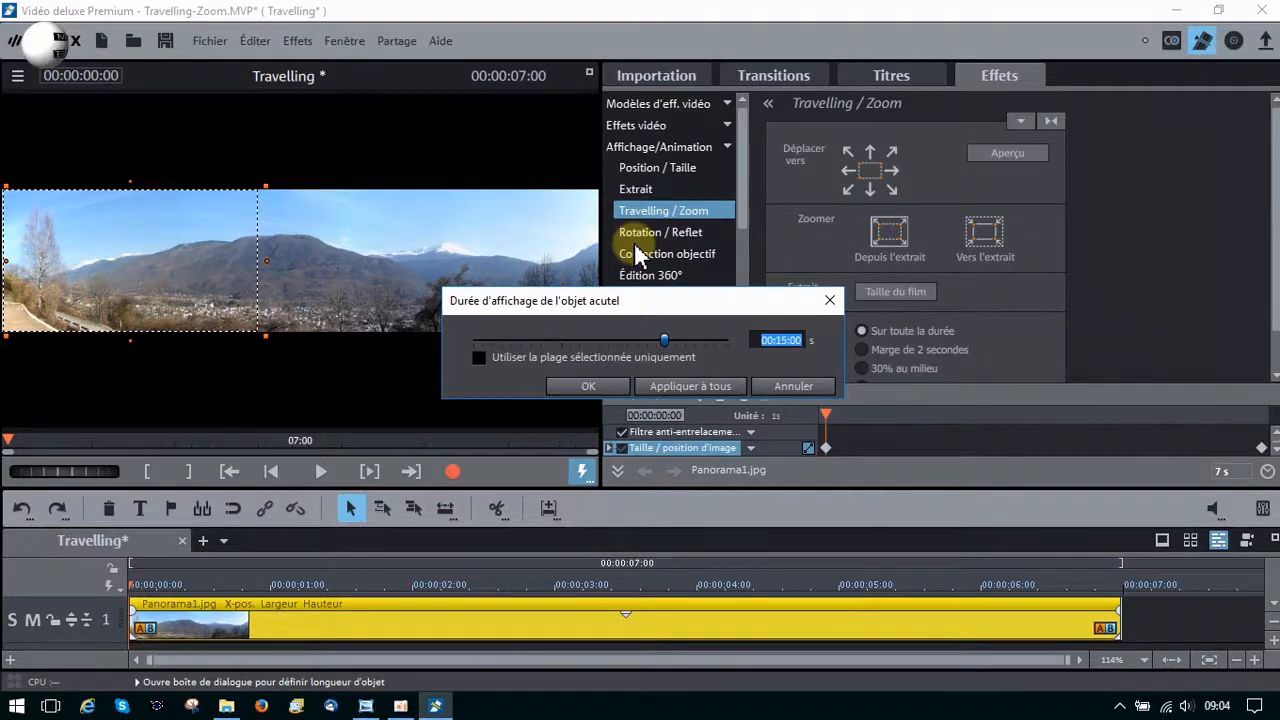
left_click(588, 386)
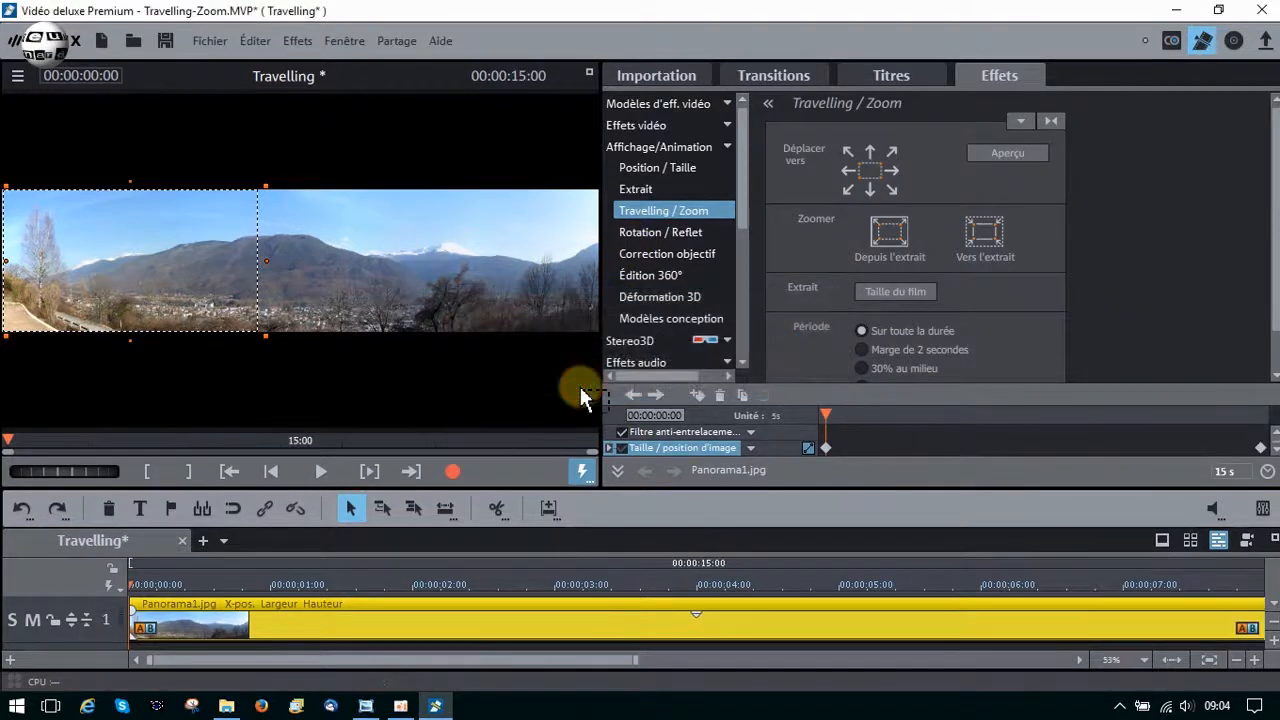
left_click(1173, 662)
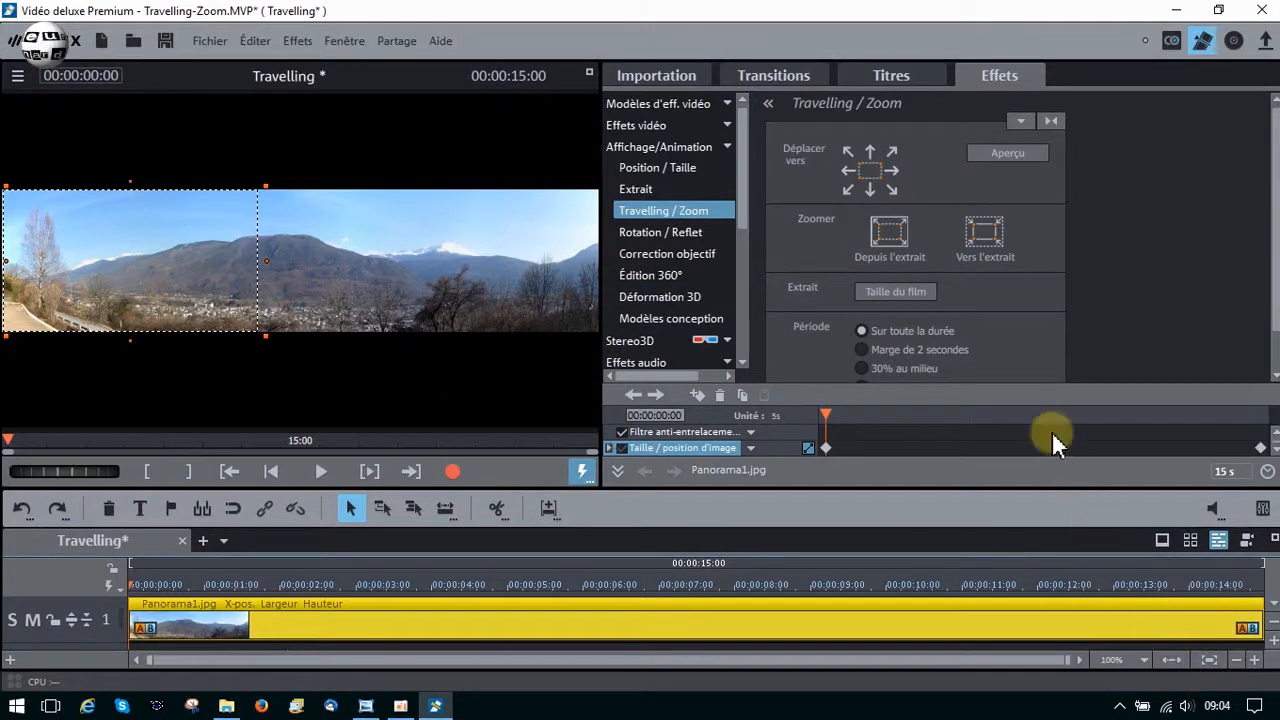
scroll(1150, 605, "right", 5)
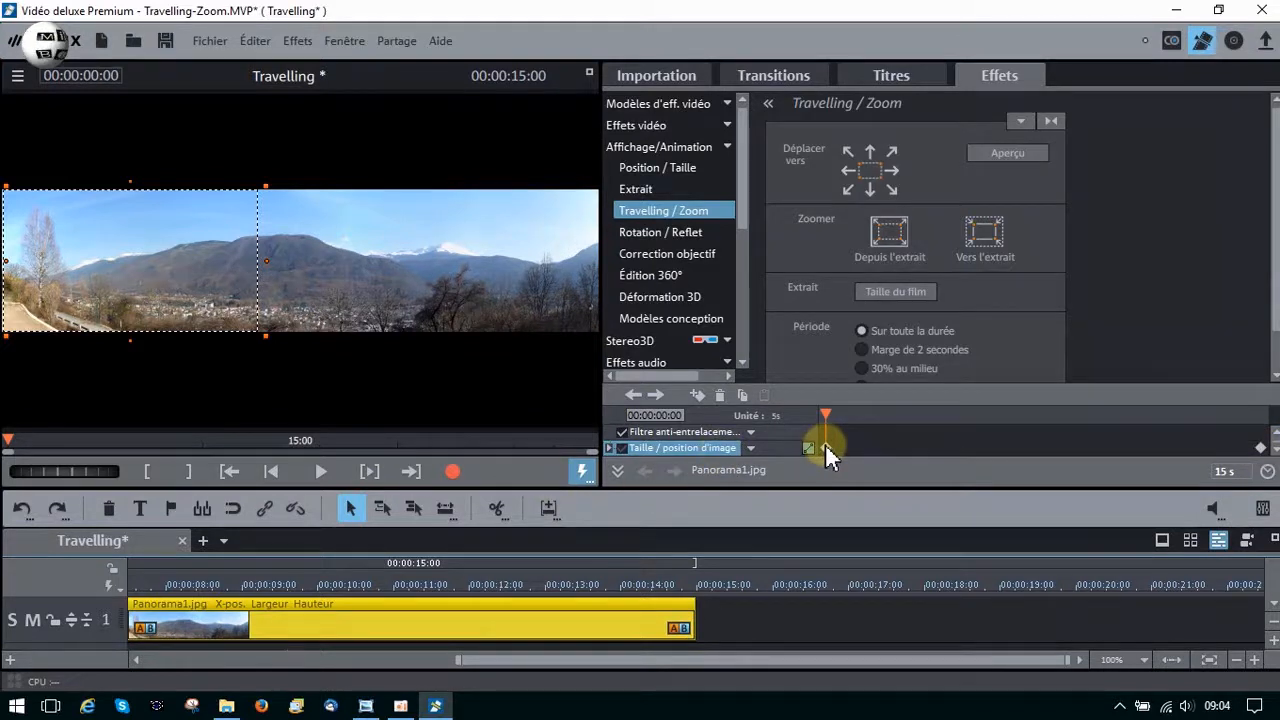
left_click(319, 474)
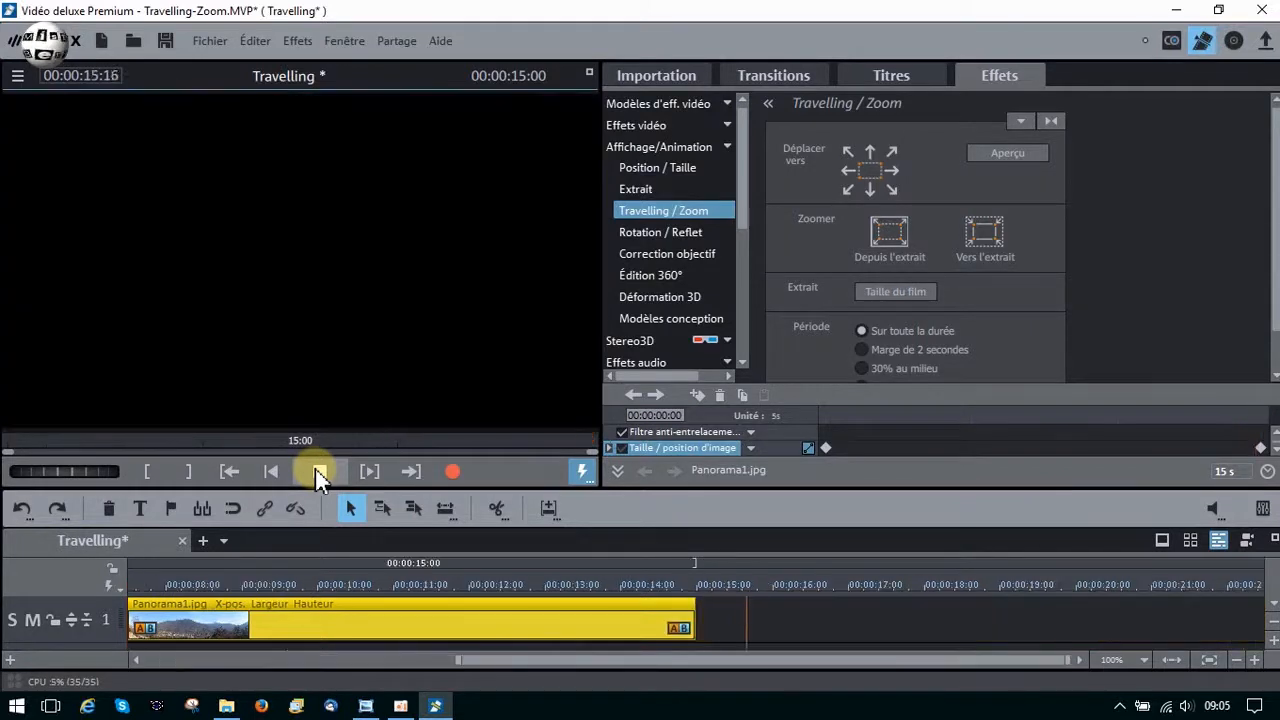
Stop the playback and open the MPEG-4 export settings for the Travelling film.
left_click(320, 474)
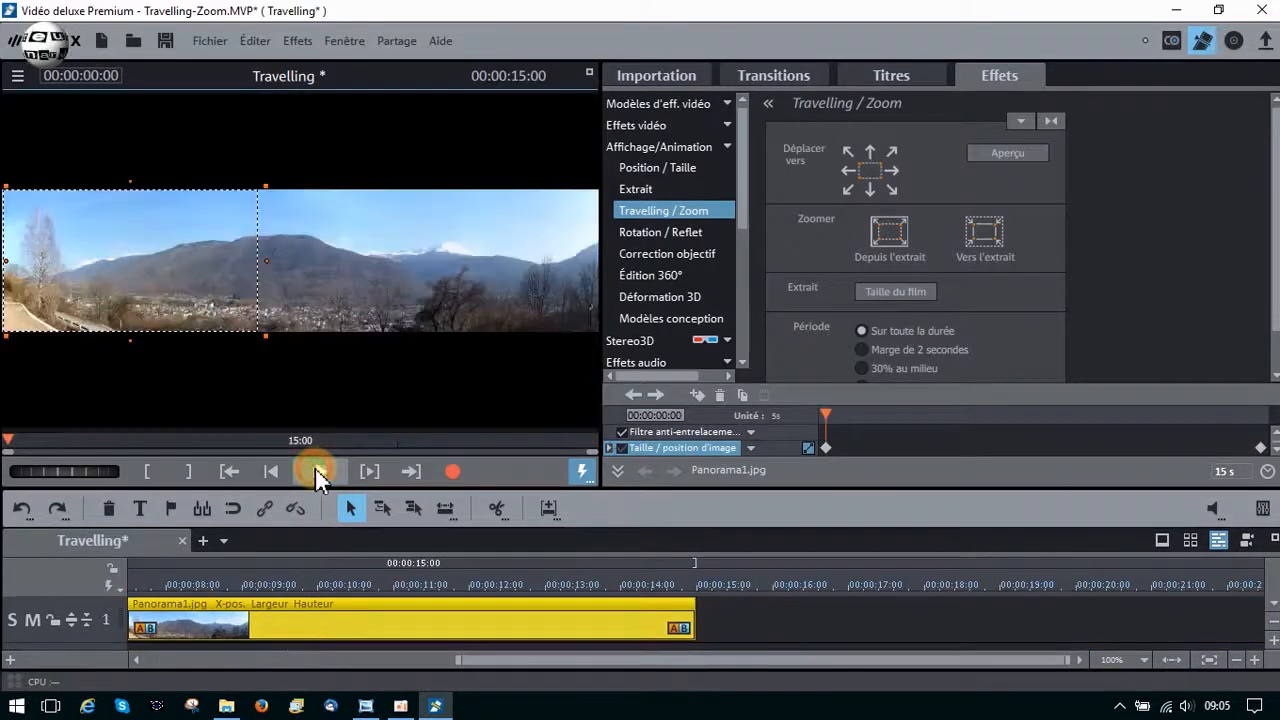
left_click(214, 42)
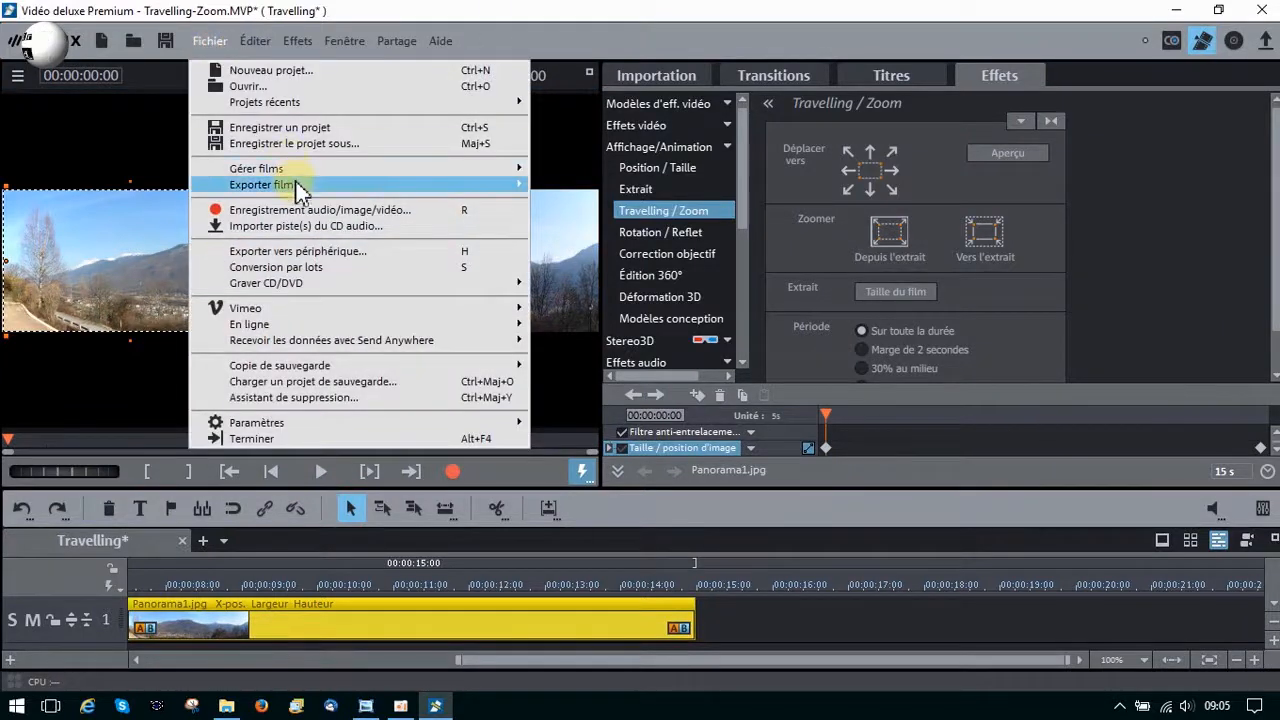
mouse_move(300, 190)
left_click(624, 311)
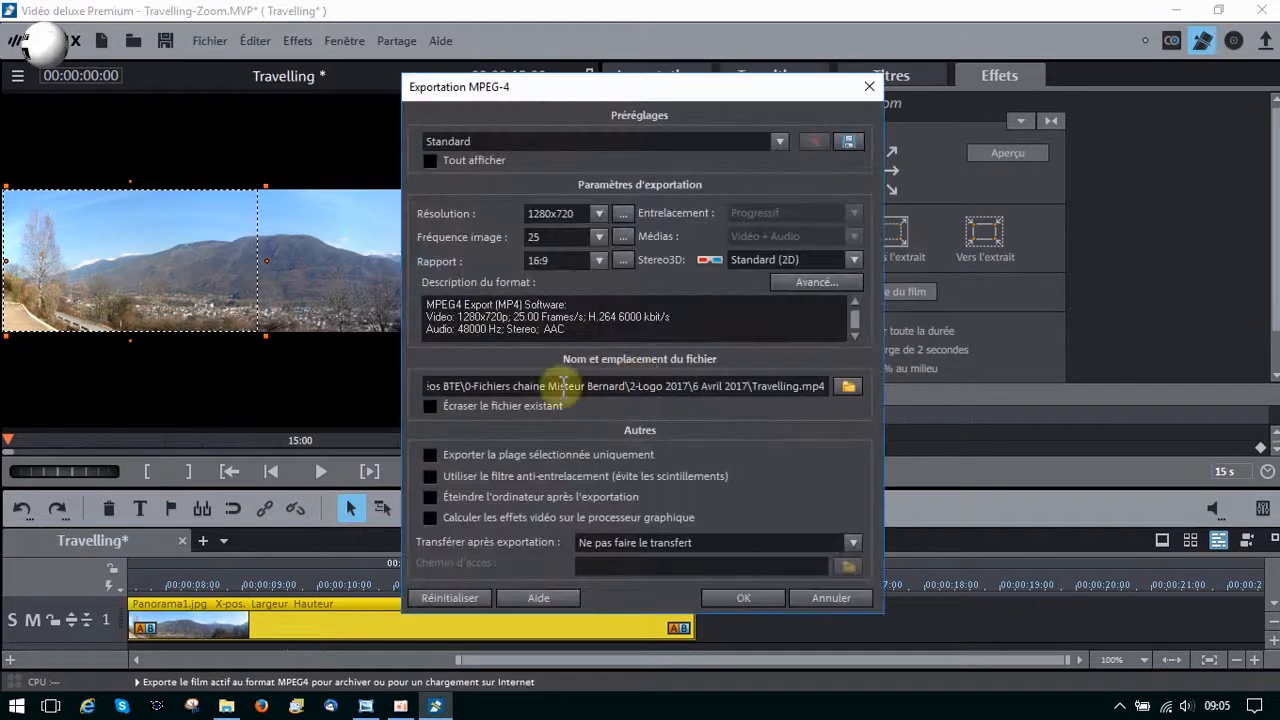
Export the film as "Travelling 1.mp4" into the 2-Photos folder of 100-Animer un panorama, and close the player once the exported video has played.
left_click(848, 386)
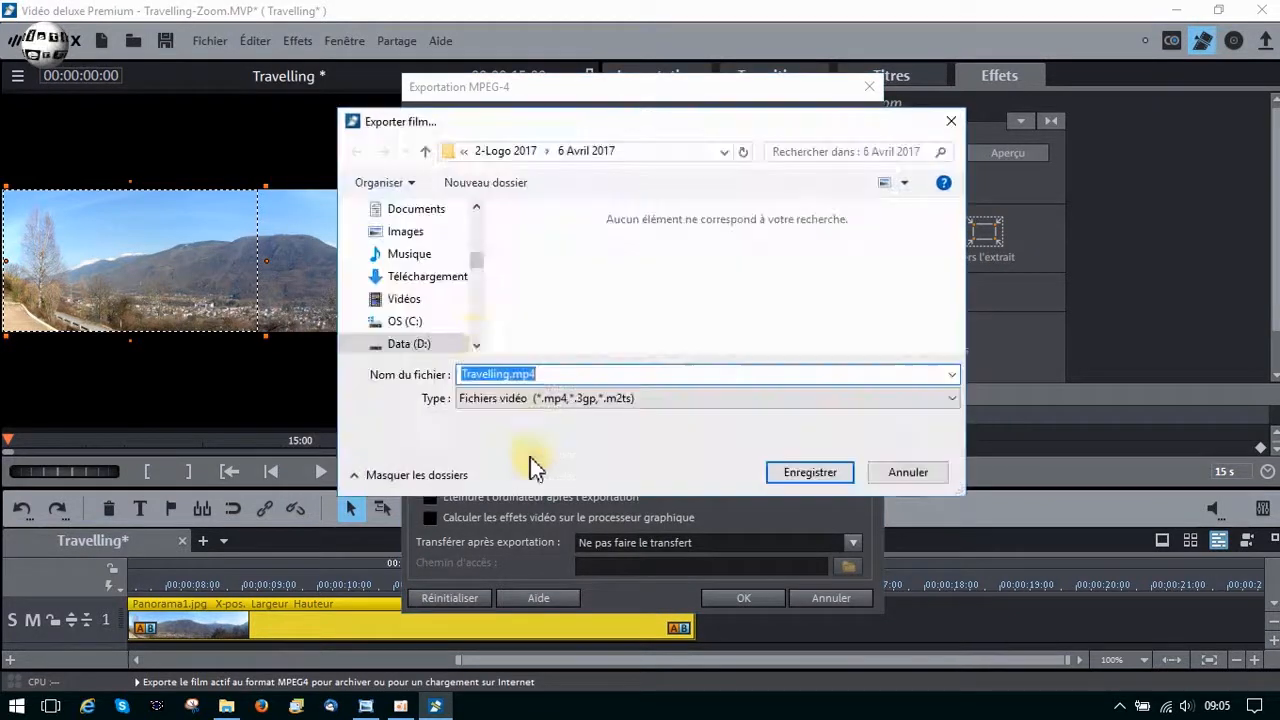
left_click(477, 316)
left_click(415, 341)
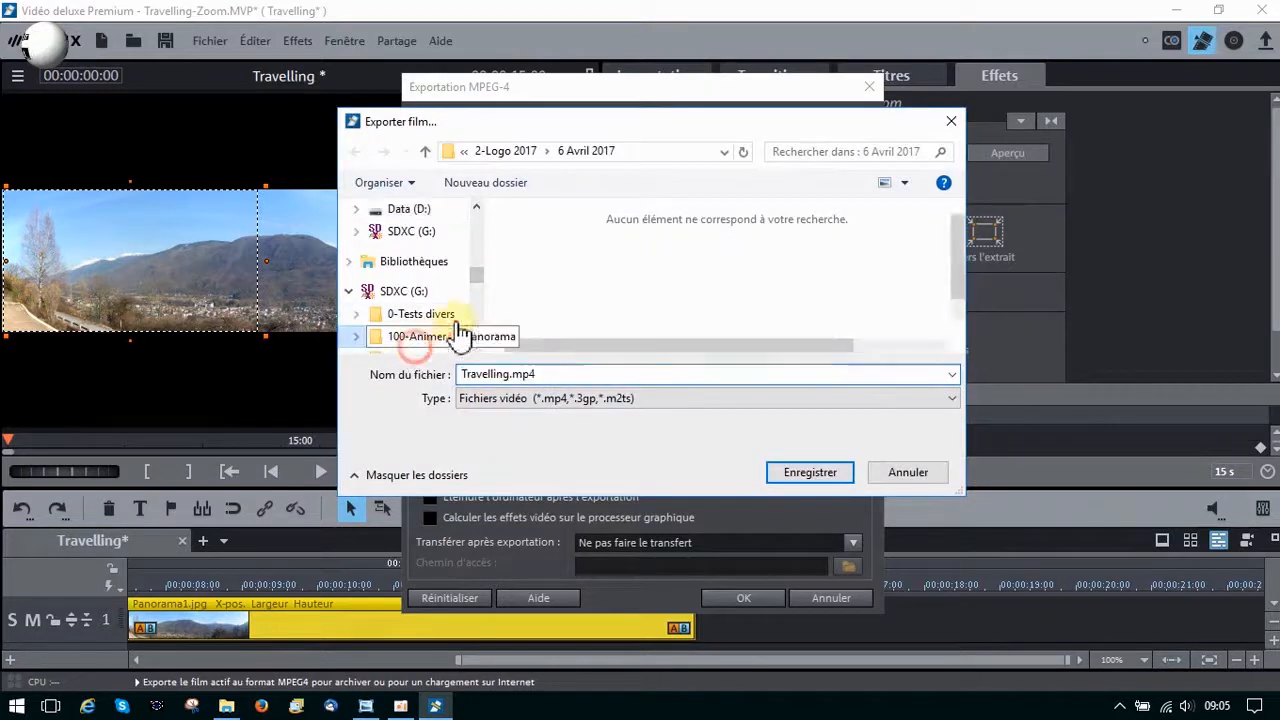
double_click(566, 286)
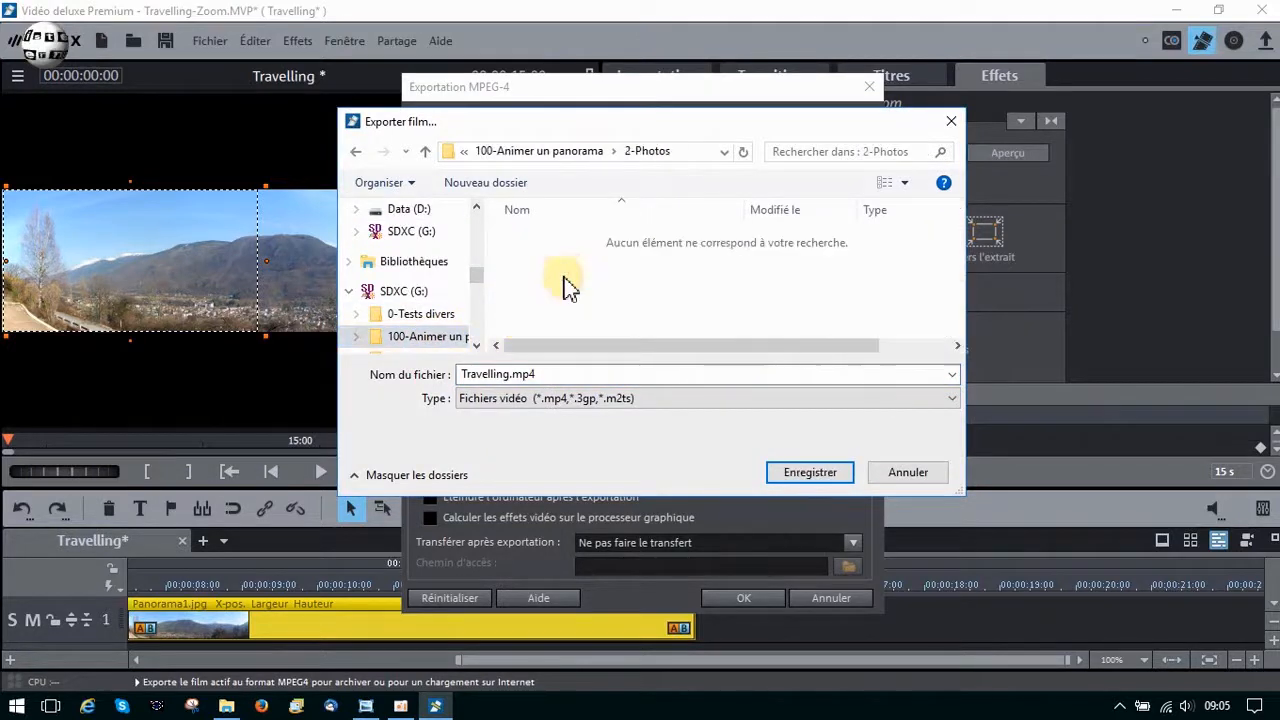
left_click(514, 375)
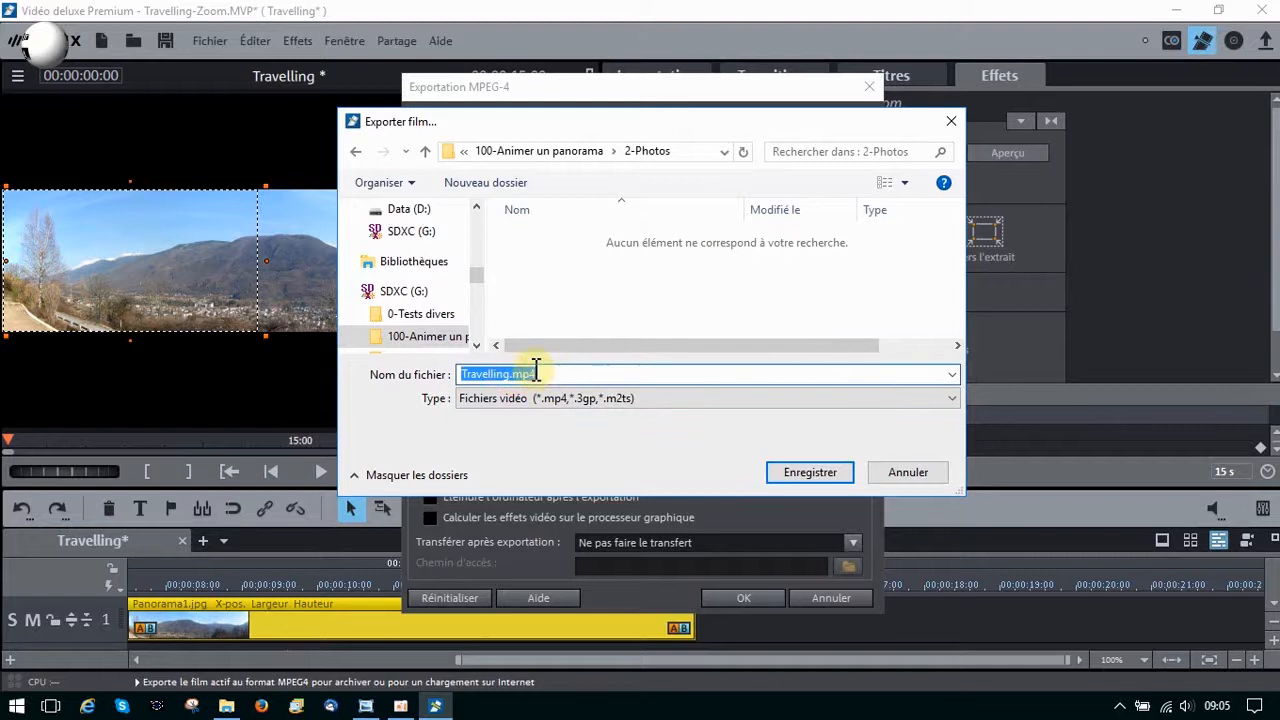
left_click(512, 374)
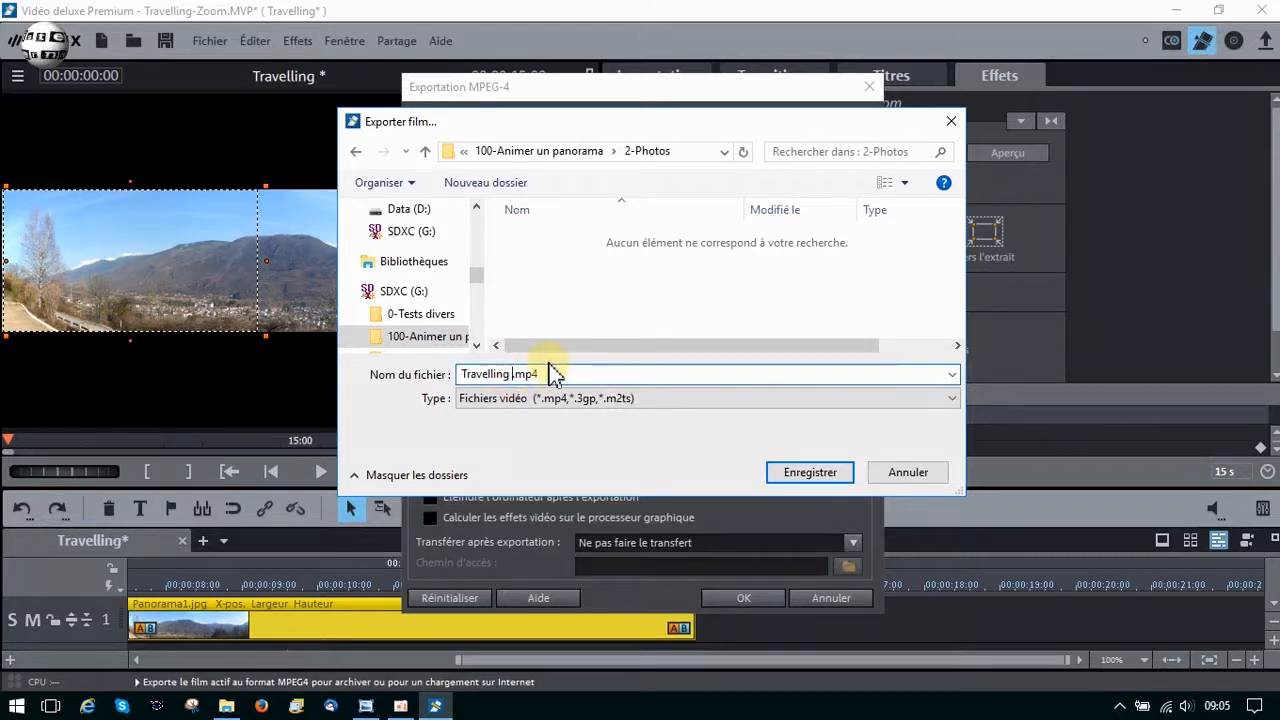
type("1")
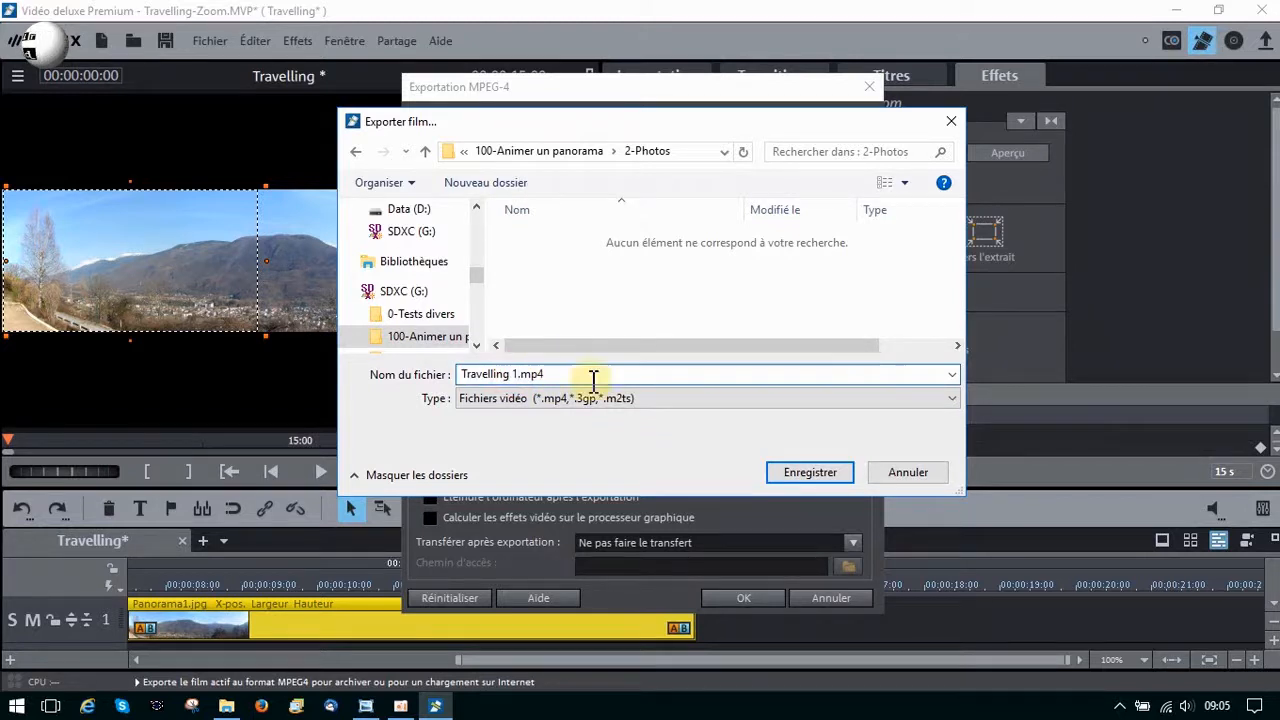
left_click(810, 474)
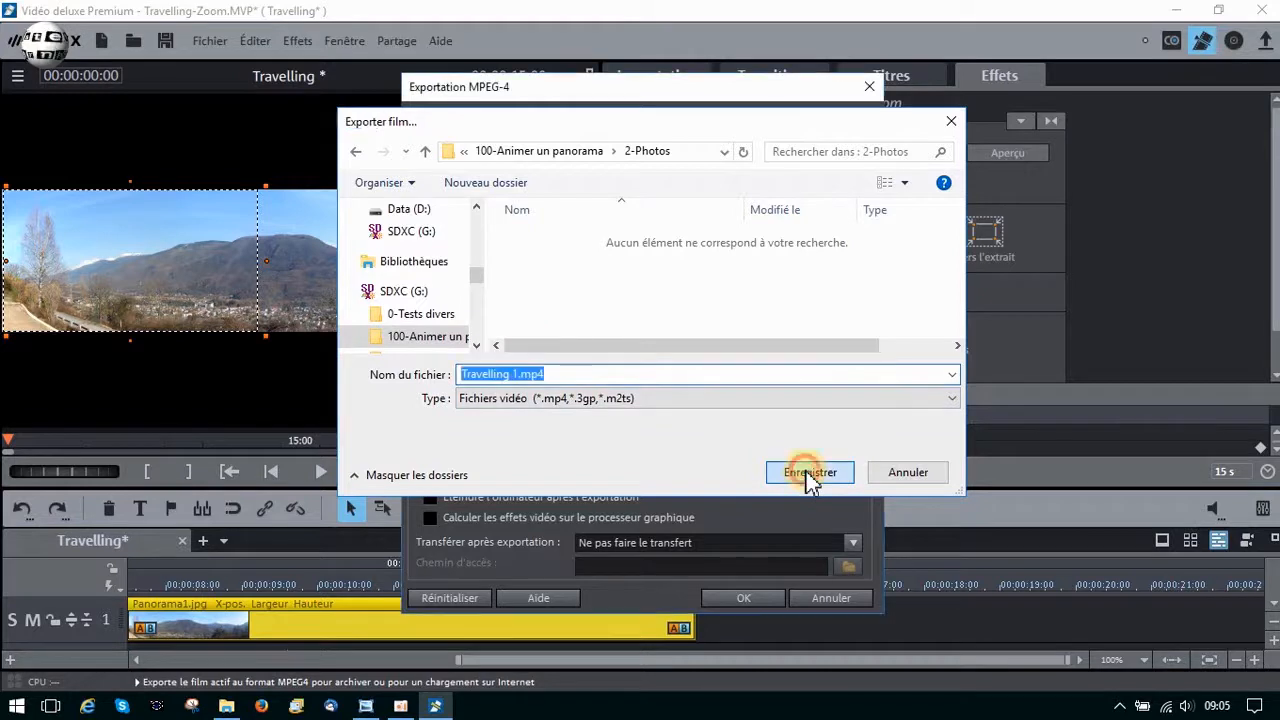
left_click(766, 599)
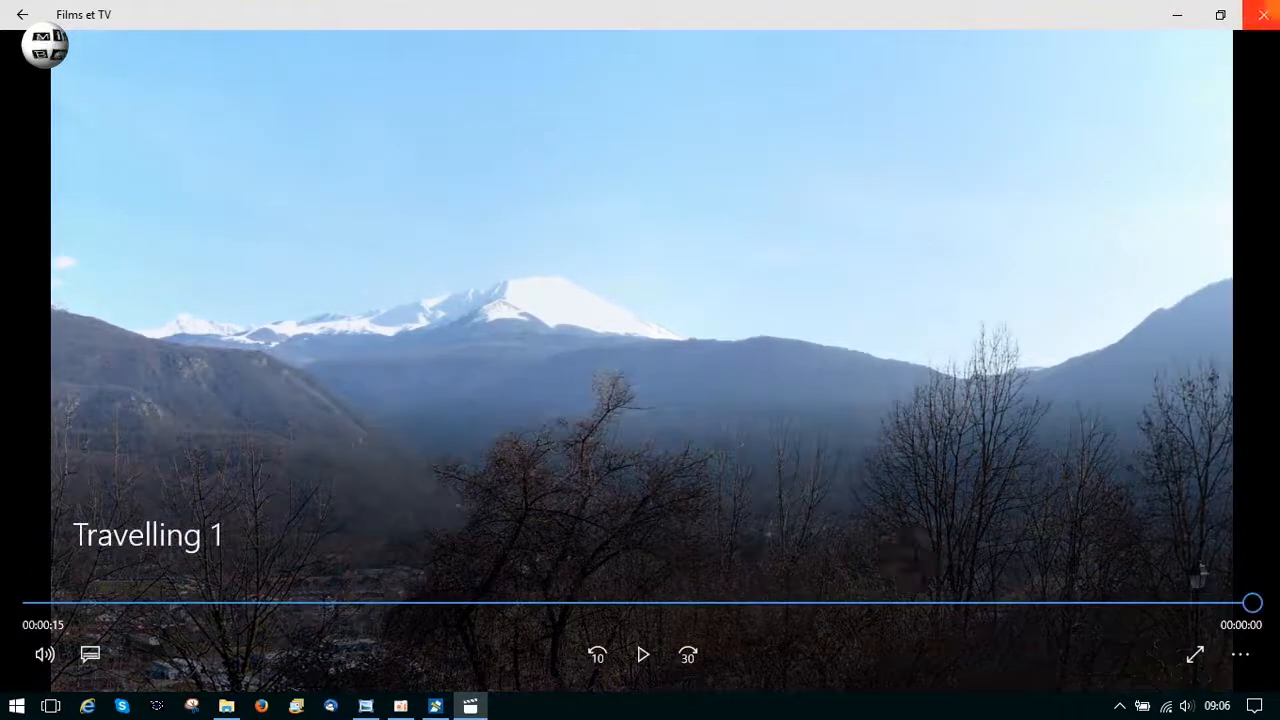
left_click(1262, 15)
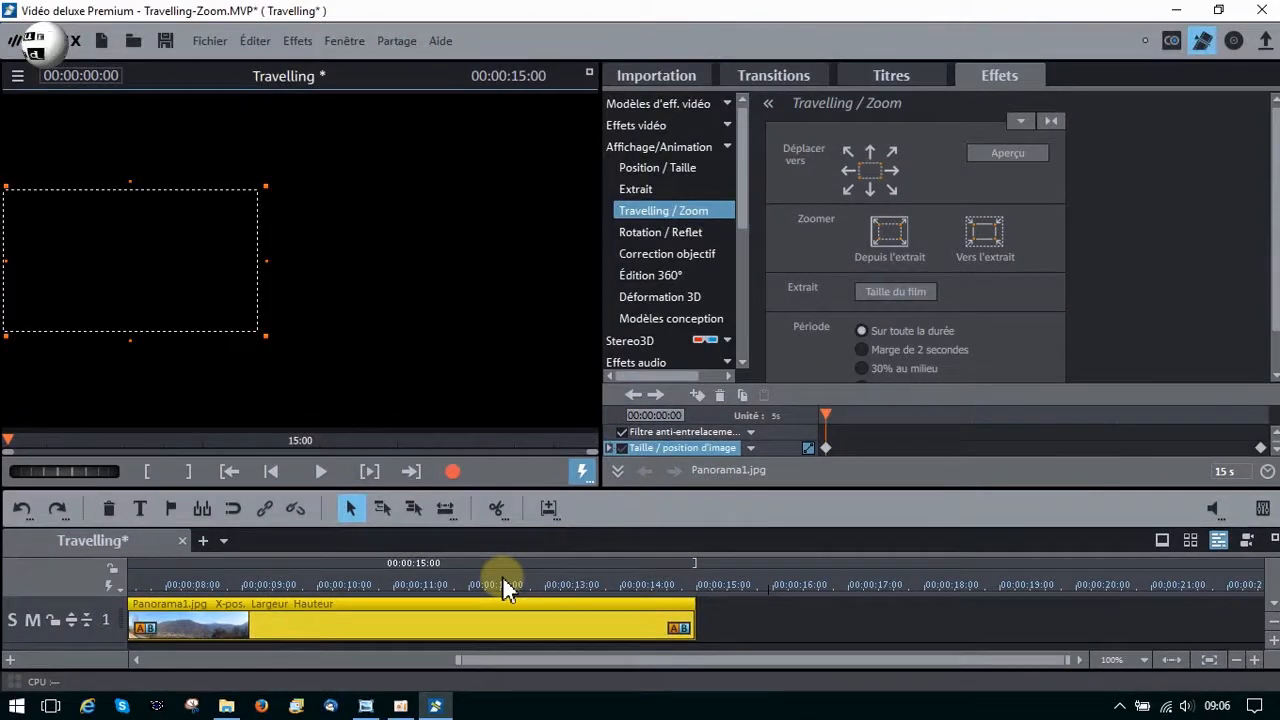
Add a second film to the project and place Panorama1.jpg at the start of track 1, importing it without copying.
left_click(454, 580)
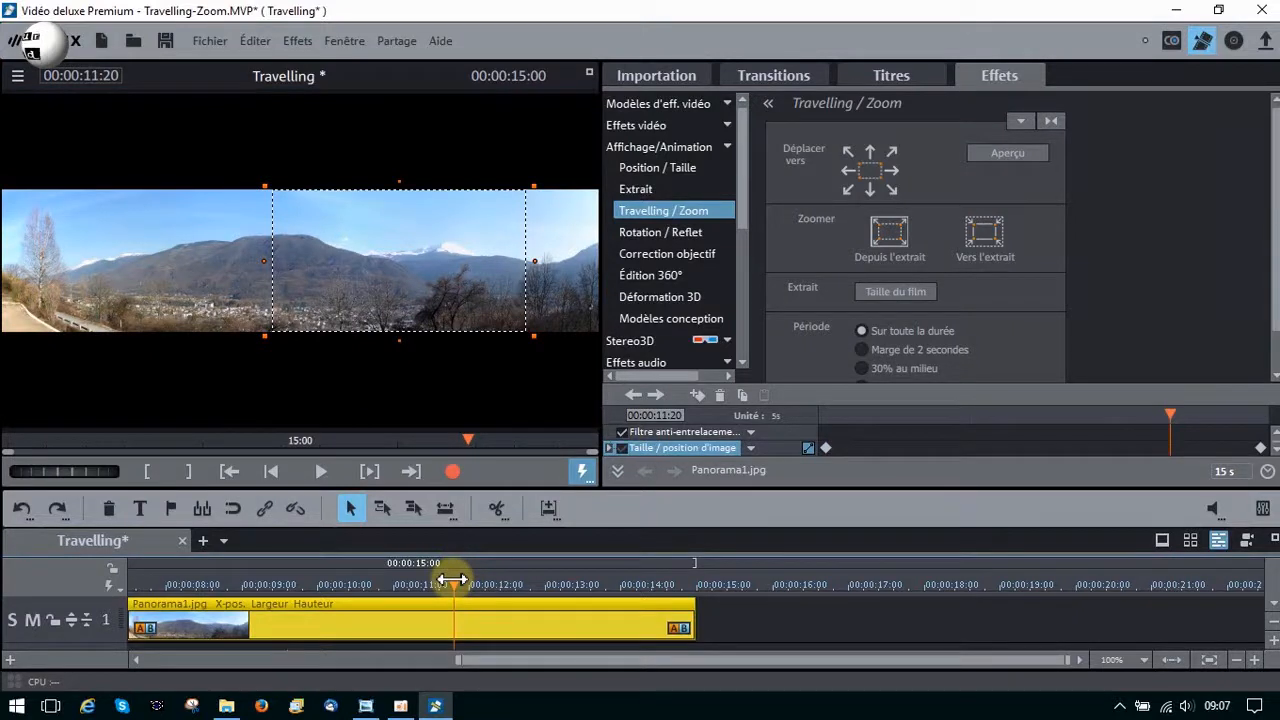
left_click(202, 541)
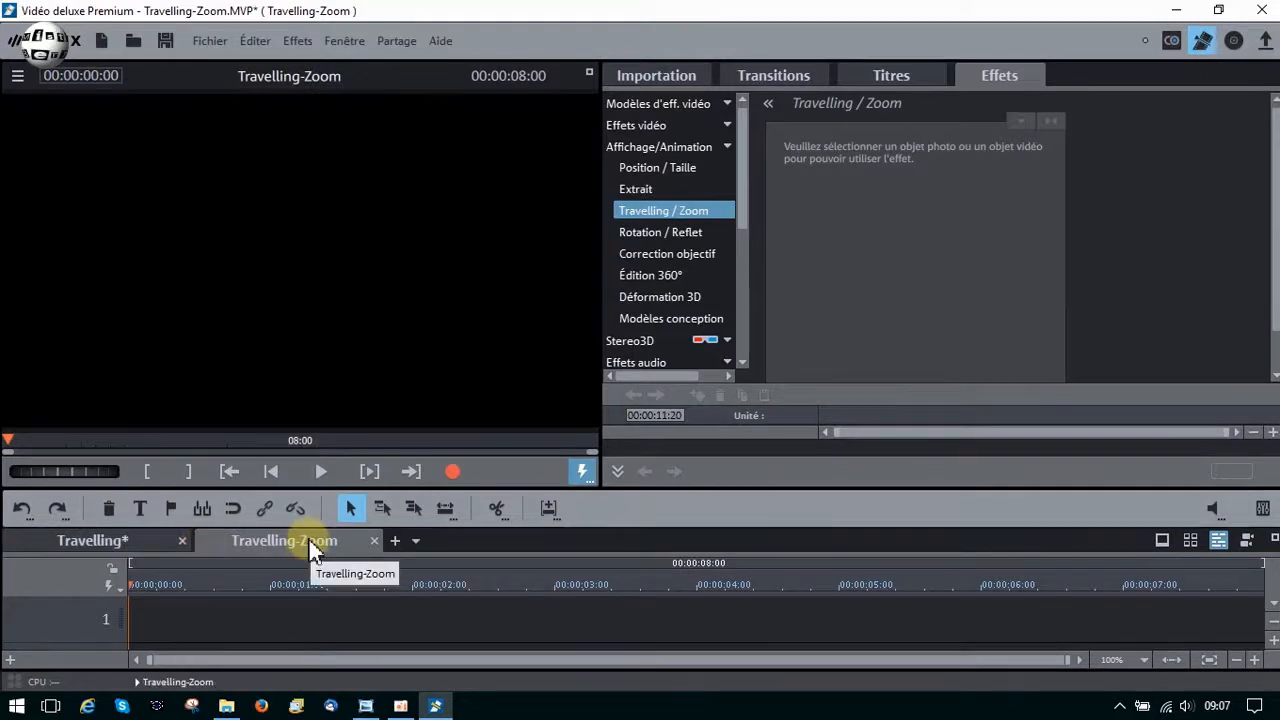
left_click(666, 74)
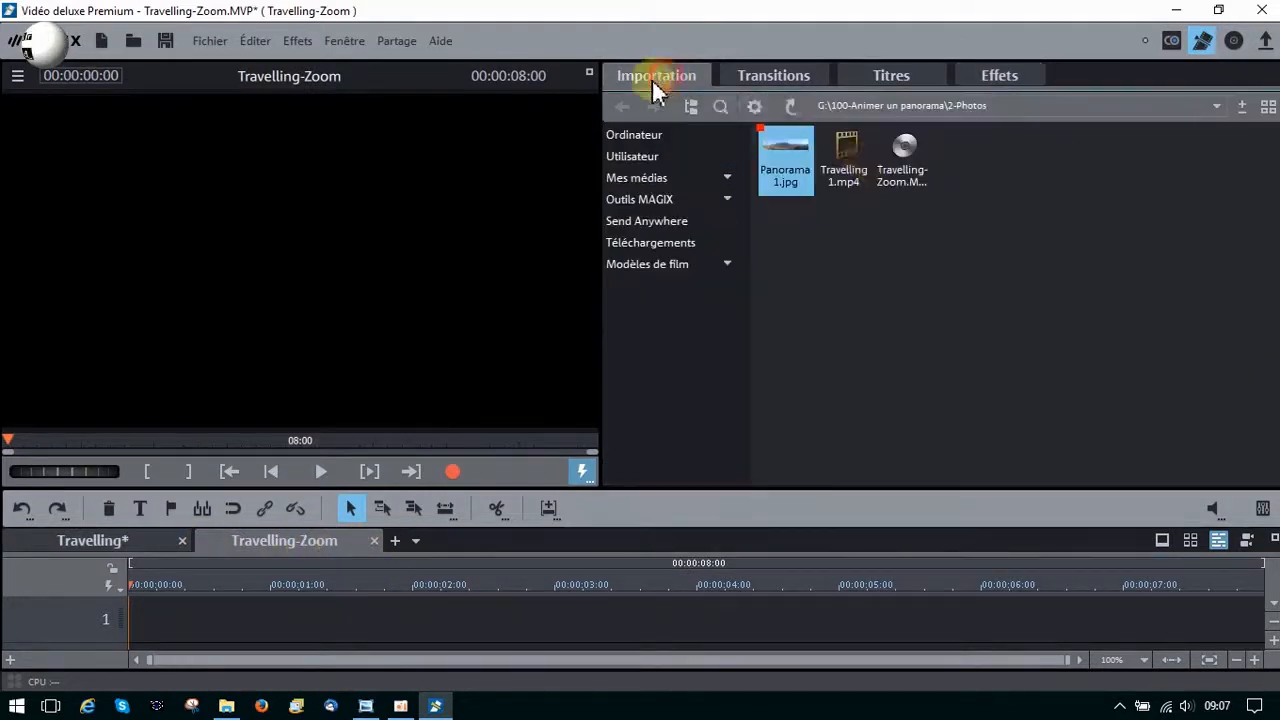
left_click_drag(803, 145, 200, 620)
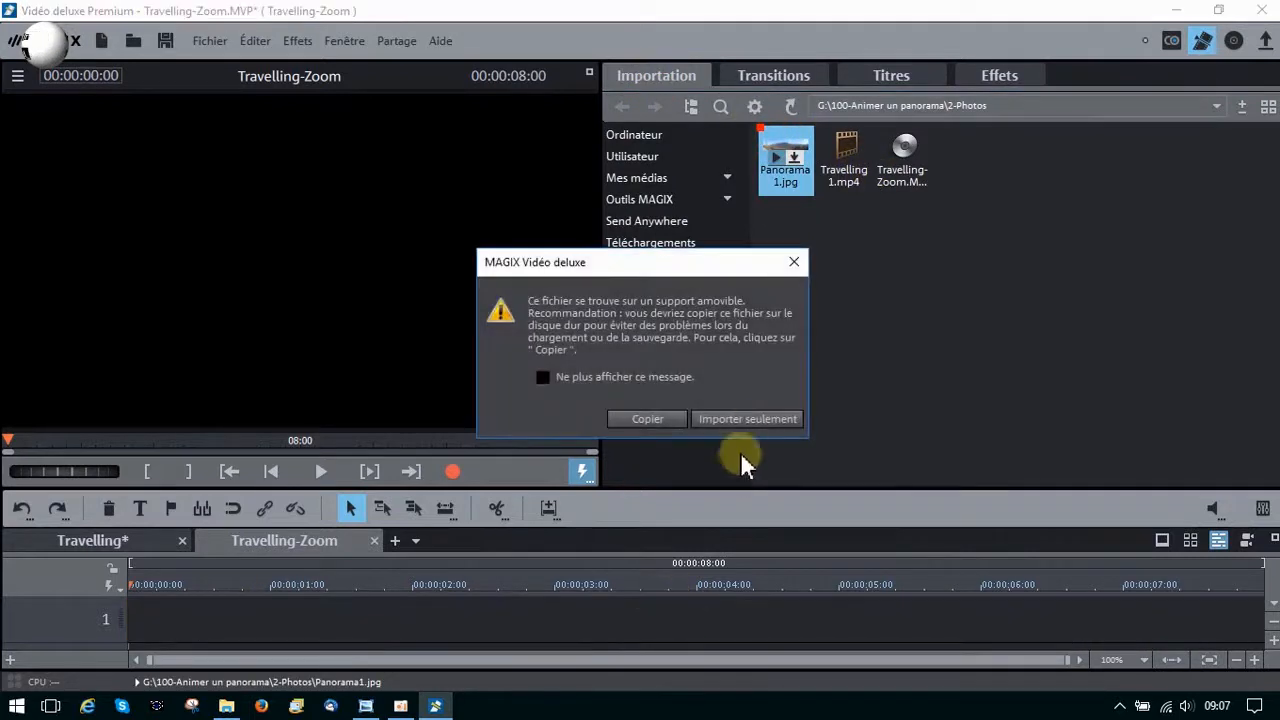
left_click(747, 421)
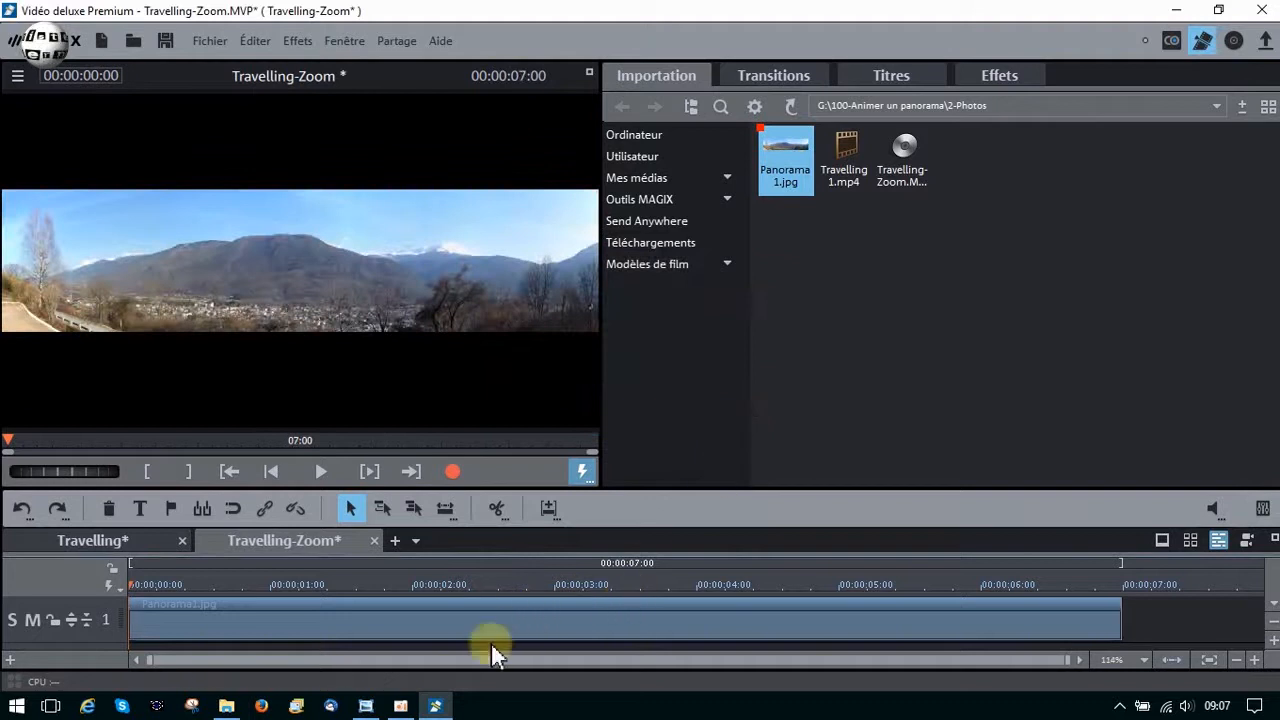
Set the panorama photo's display duration to 2 minutes and fit the whole film in the timeline.
left_click(575, 623)
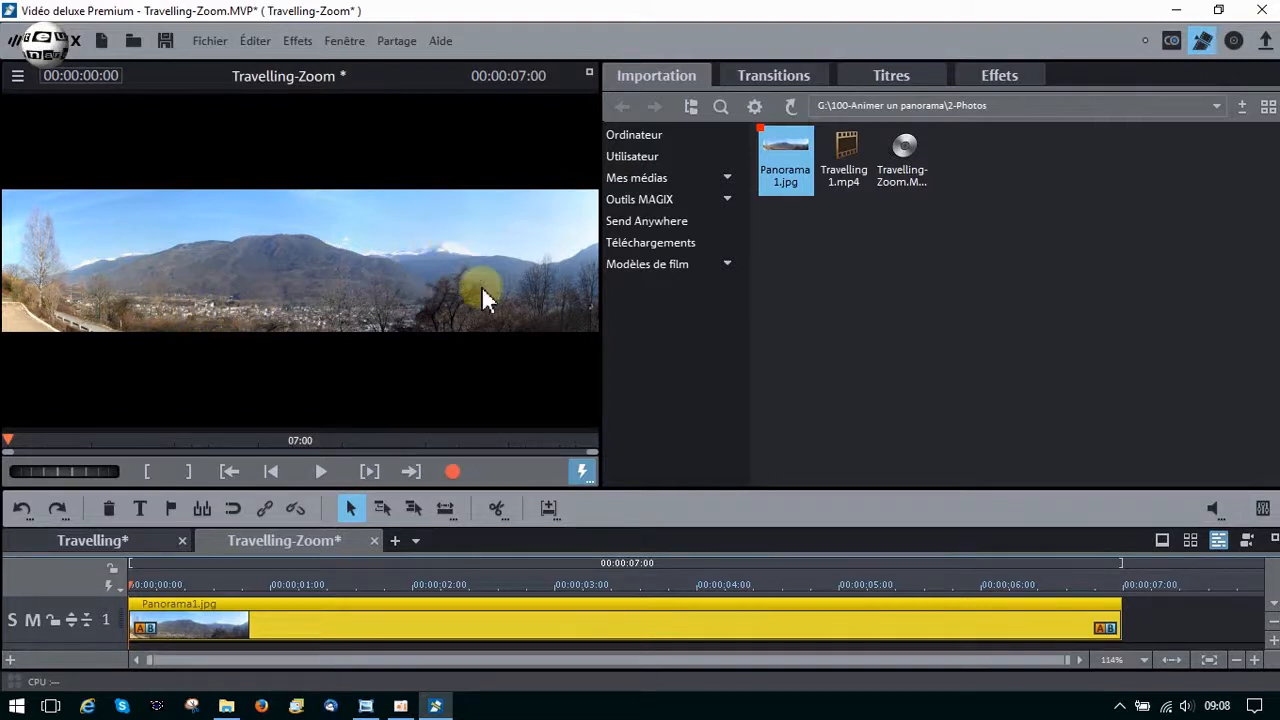
right_click(468, 612)
left_click(616, 247)
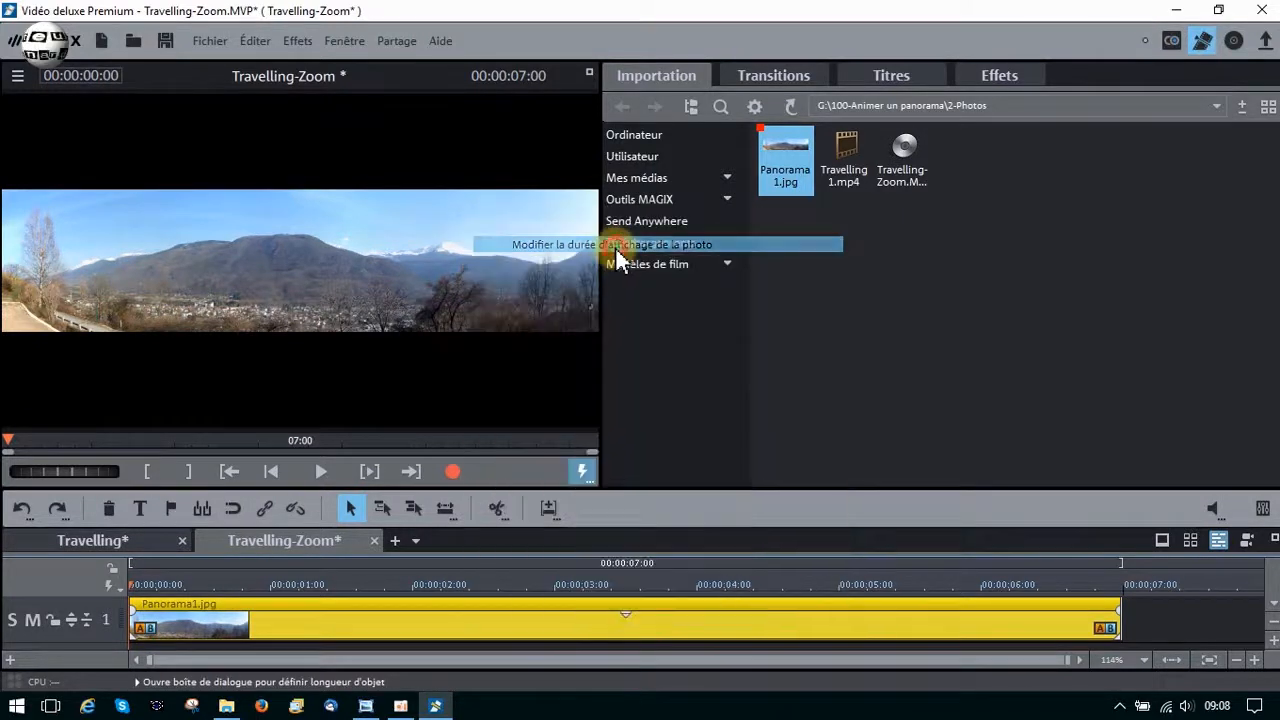
type("3000")
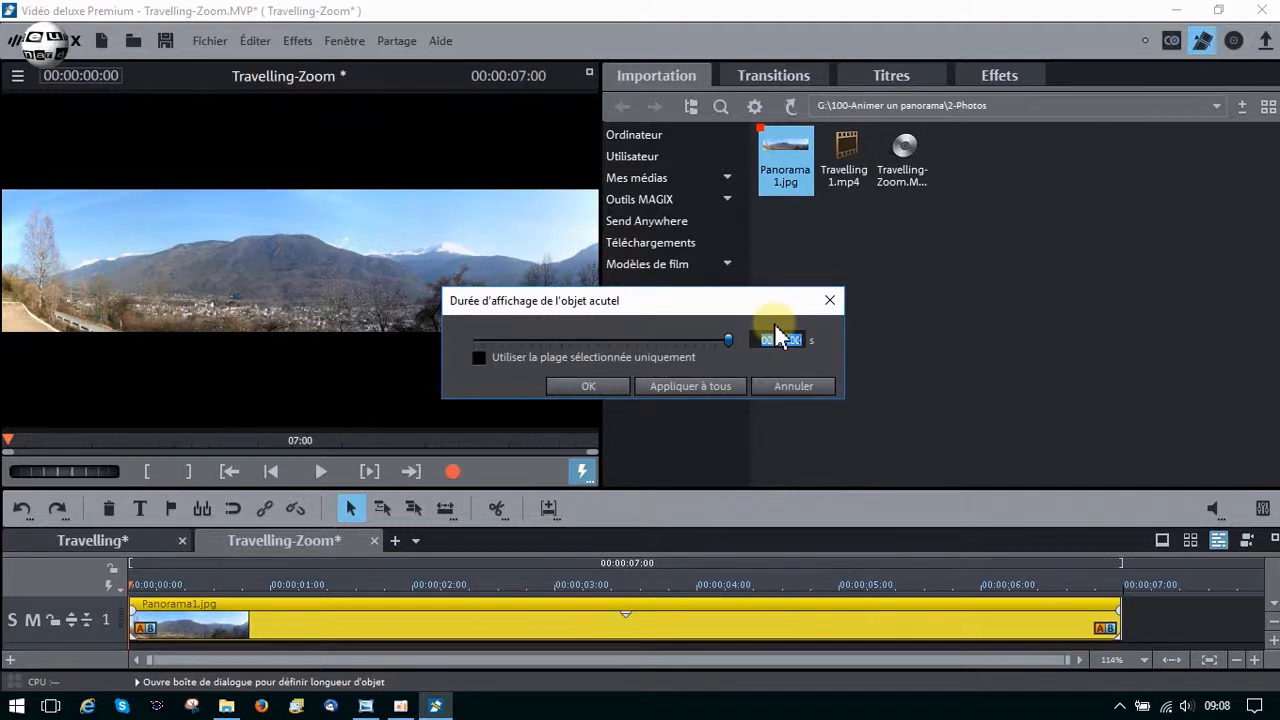
left_click(586, 388)
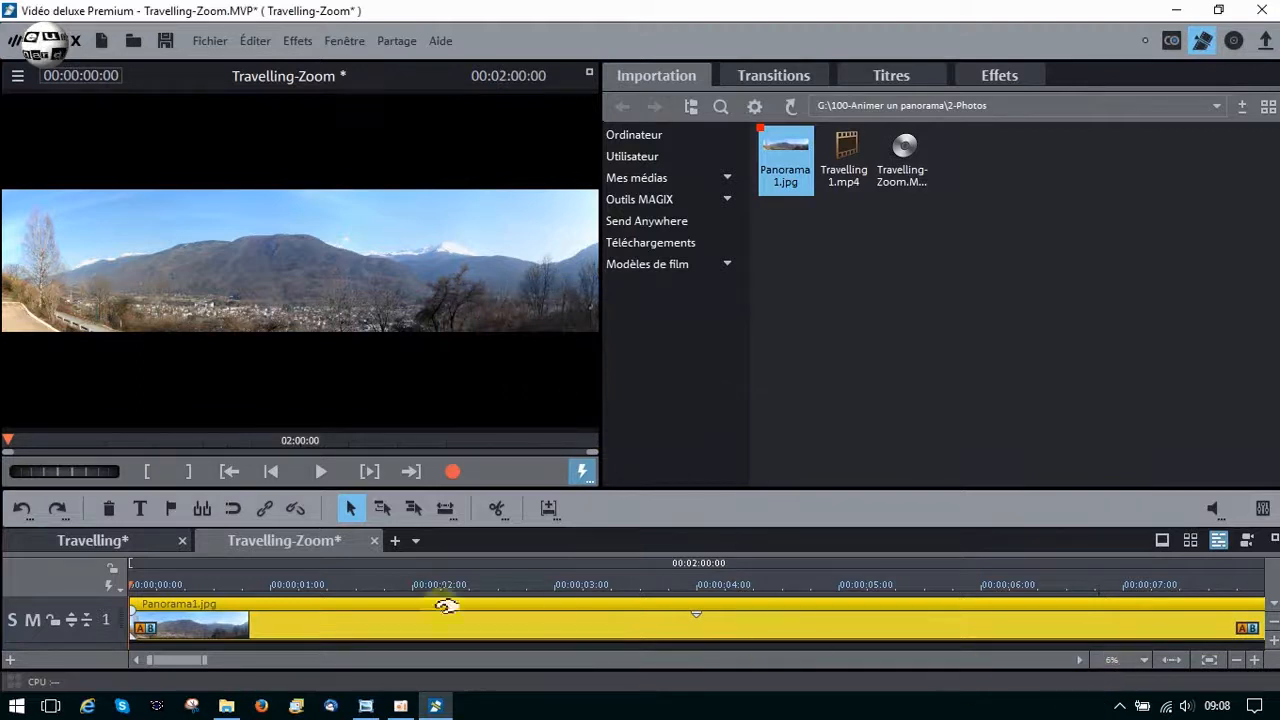
left_click(1169, 662)
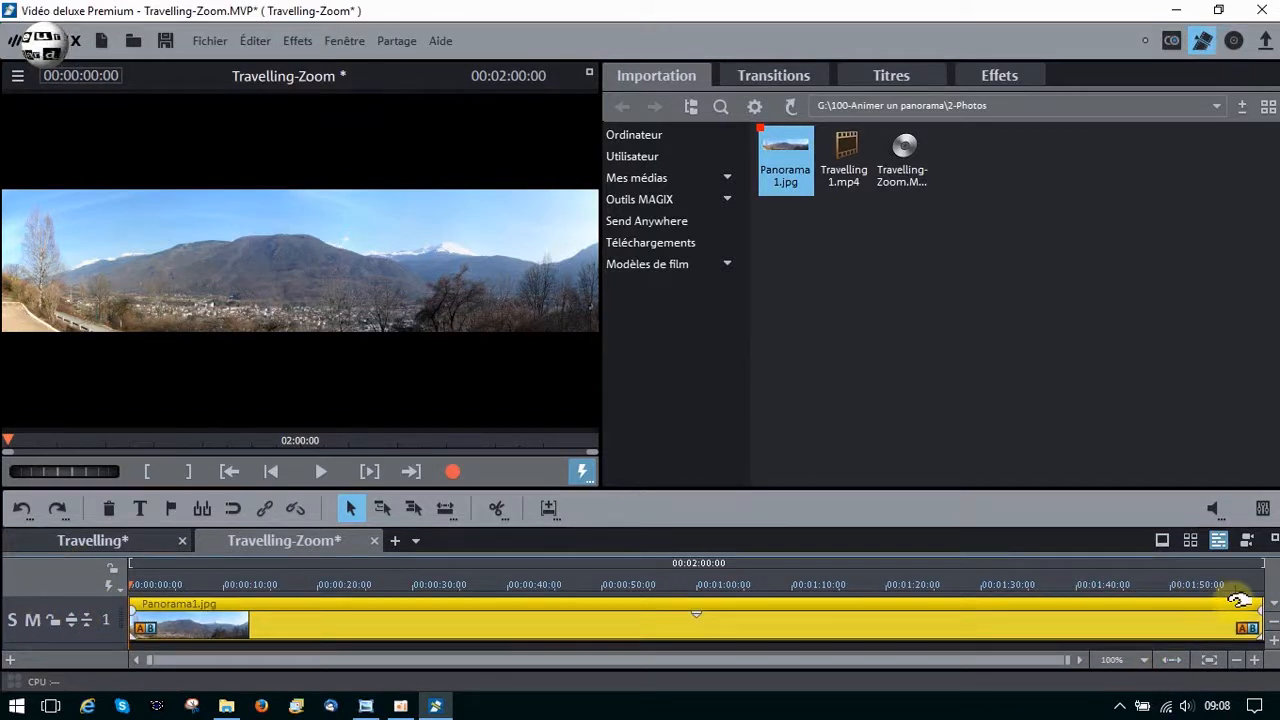
Choose the Travelling / Zoom effect and draw a small extract frame over the mountains beside the tall tree on the panorama.
left_click(992, 80)
left_click(628, 216)
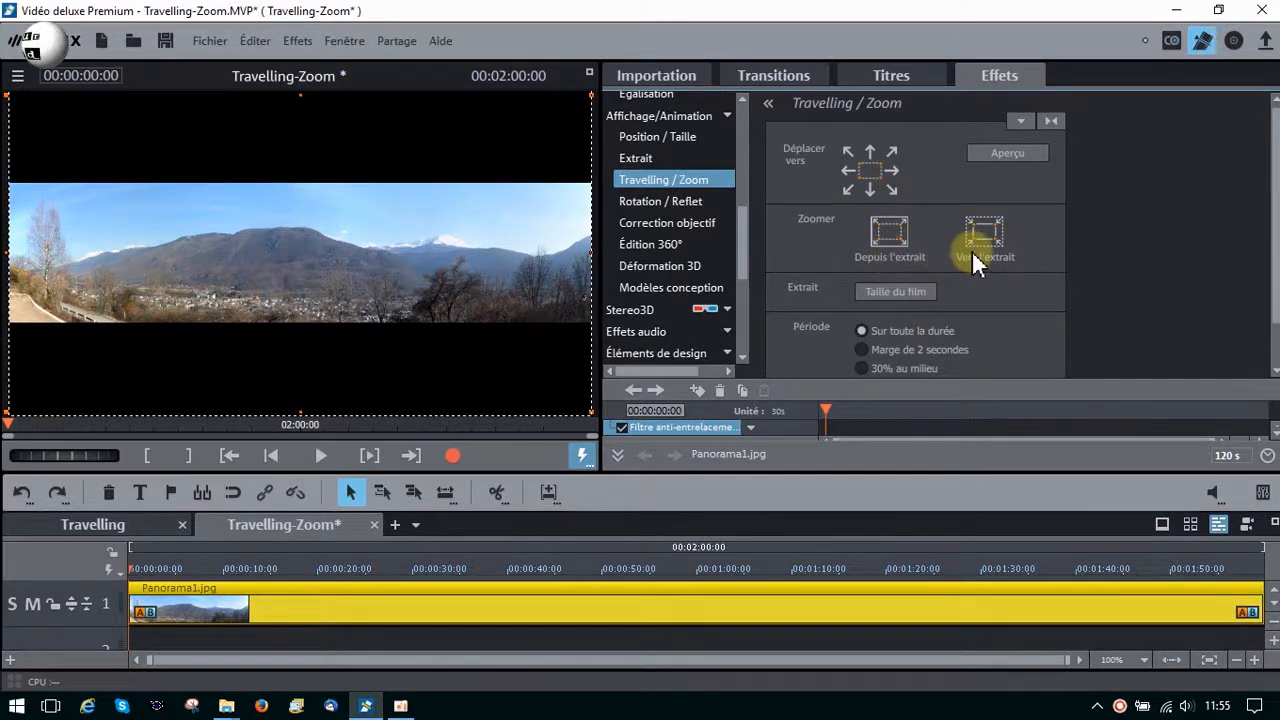
left_click(62, 224)
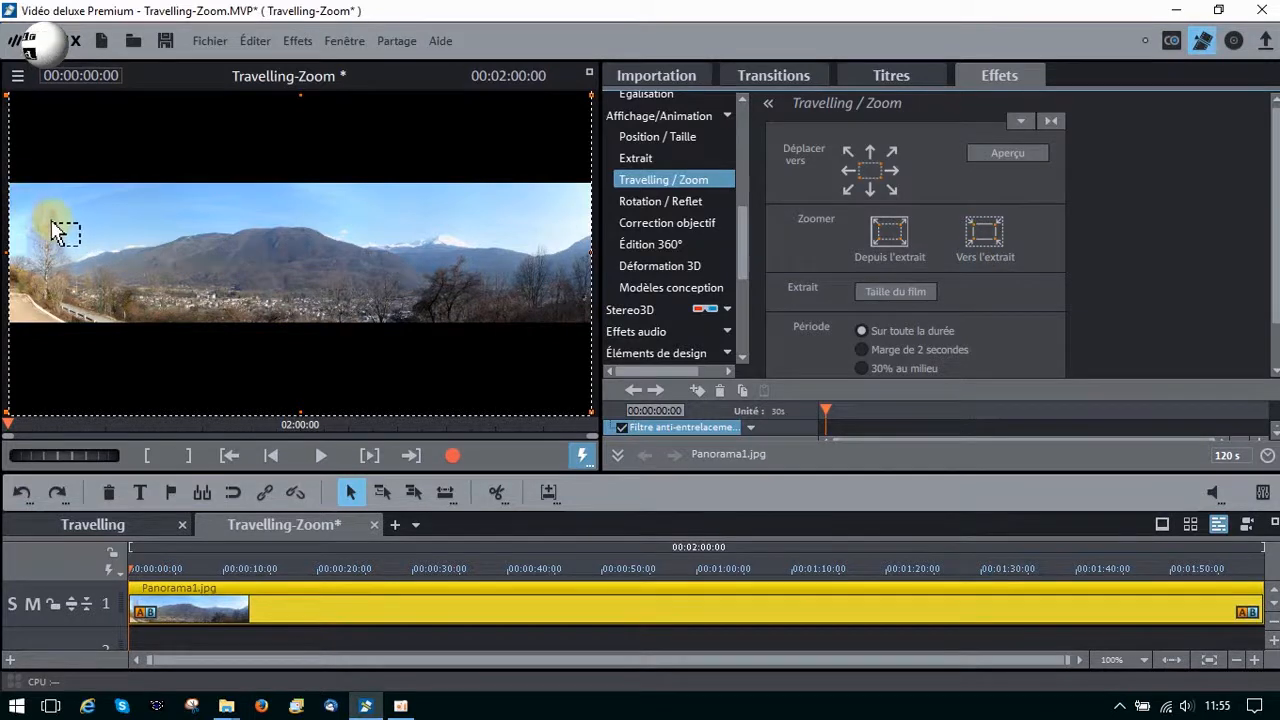
left_click_drag(143, 246, 212, 277)
left_click_drag(99, 251, 106, 248)
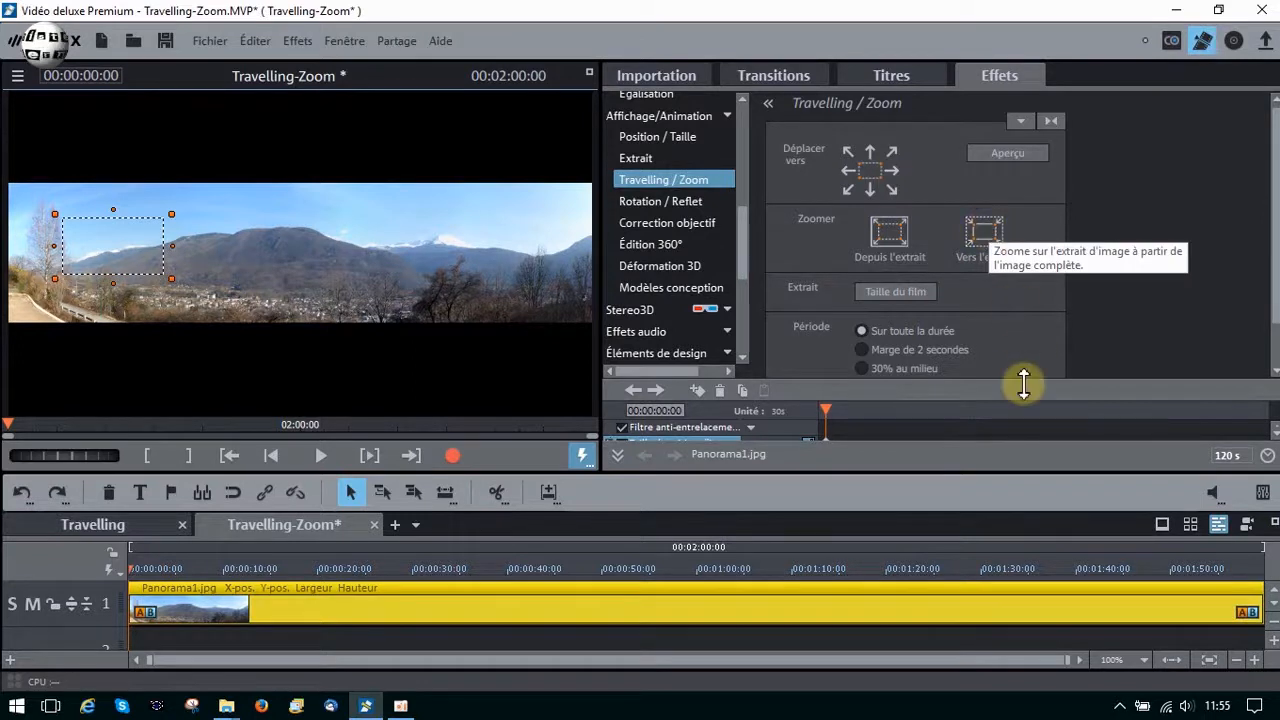
Apply the zoom toward the extract (Vers l'extrait) and move its end keyframe to 14:01.
left_click_drag(1021, 379, 1024, 352)
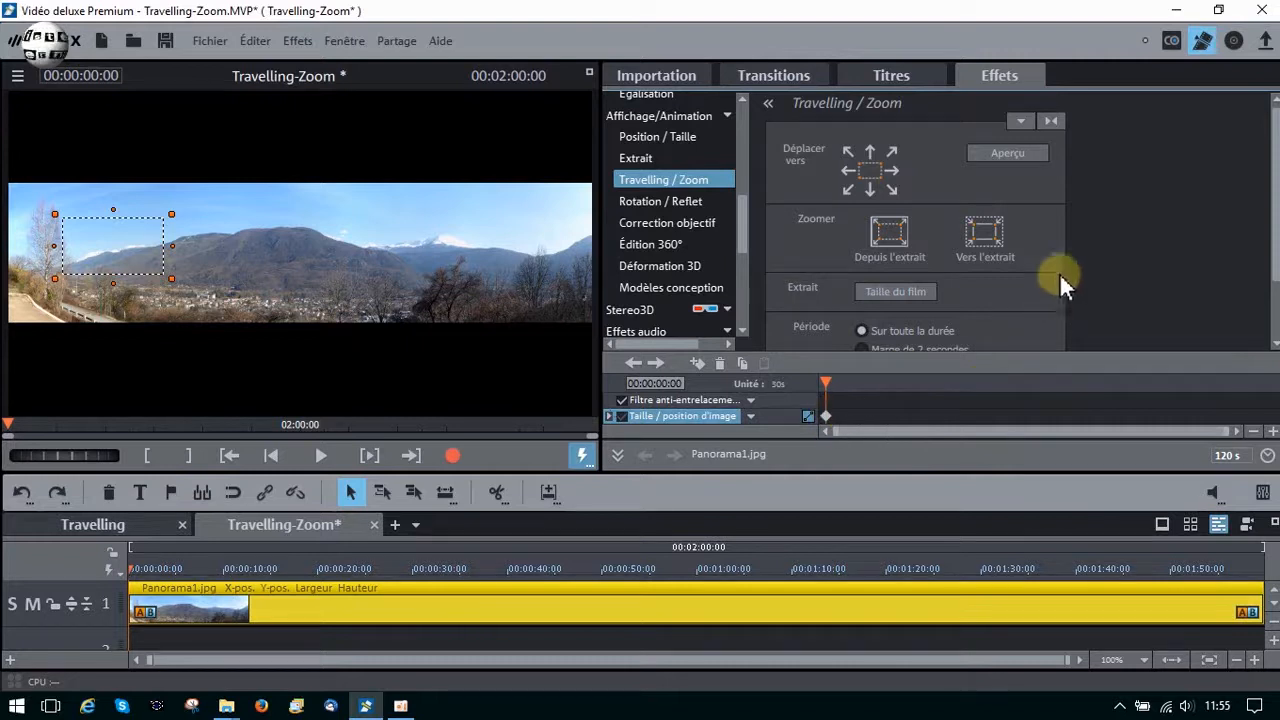
left_click(982, 234)
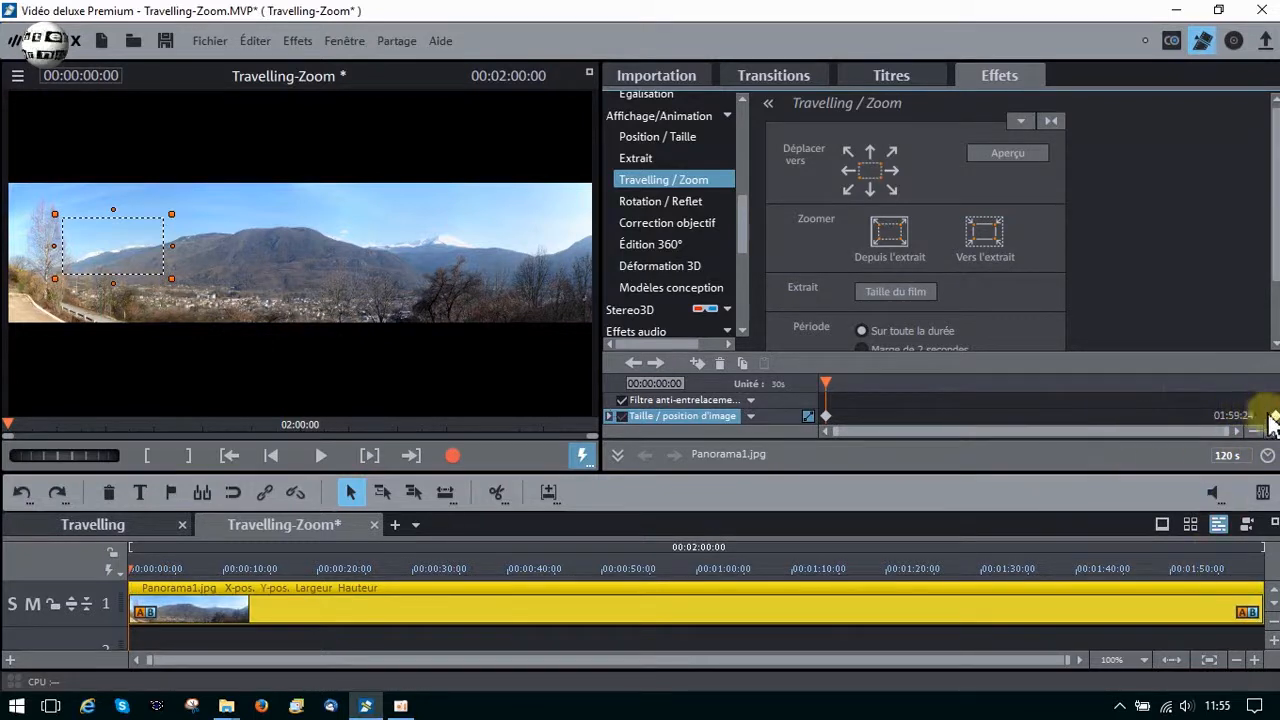
left_click_drag(1274, 416, 953, 438)
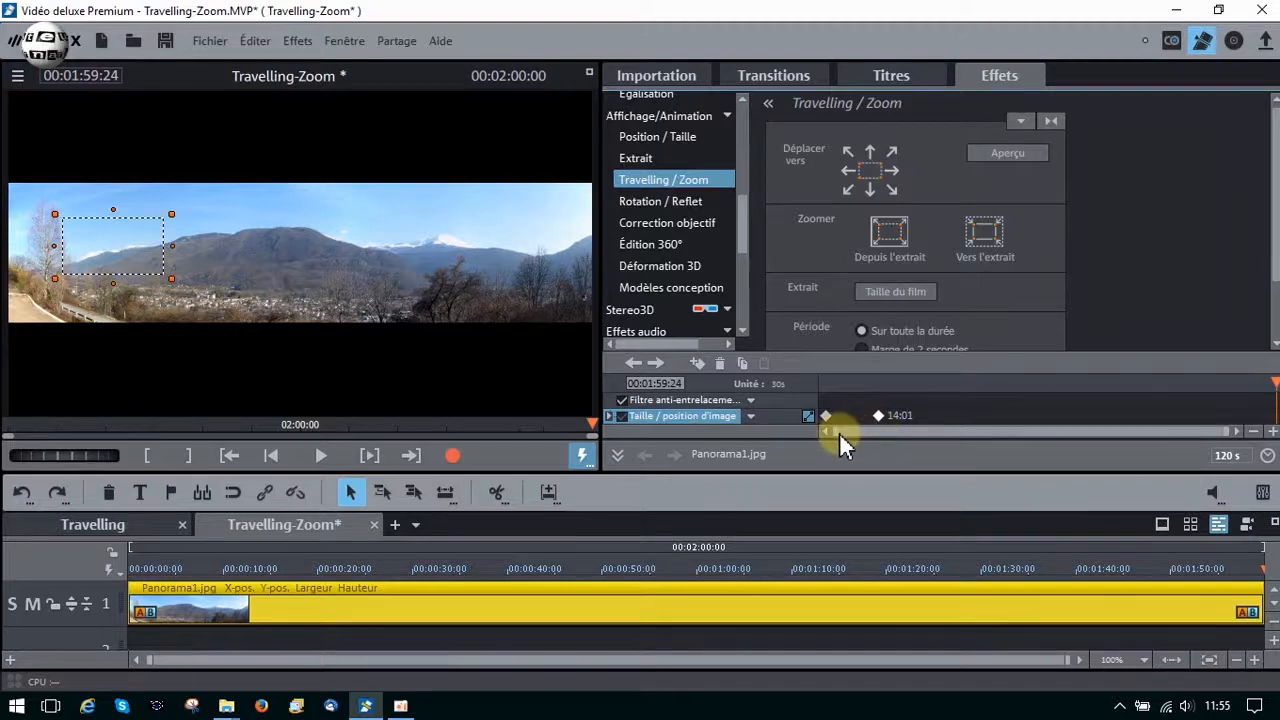
Check the framing at the zoom's start and end keyframes and play the film from the beginning.
left_click(880, 417)
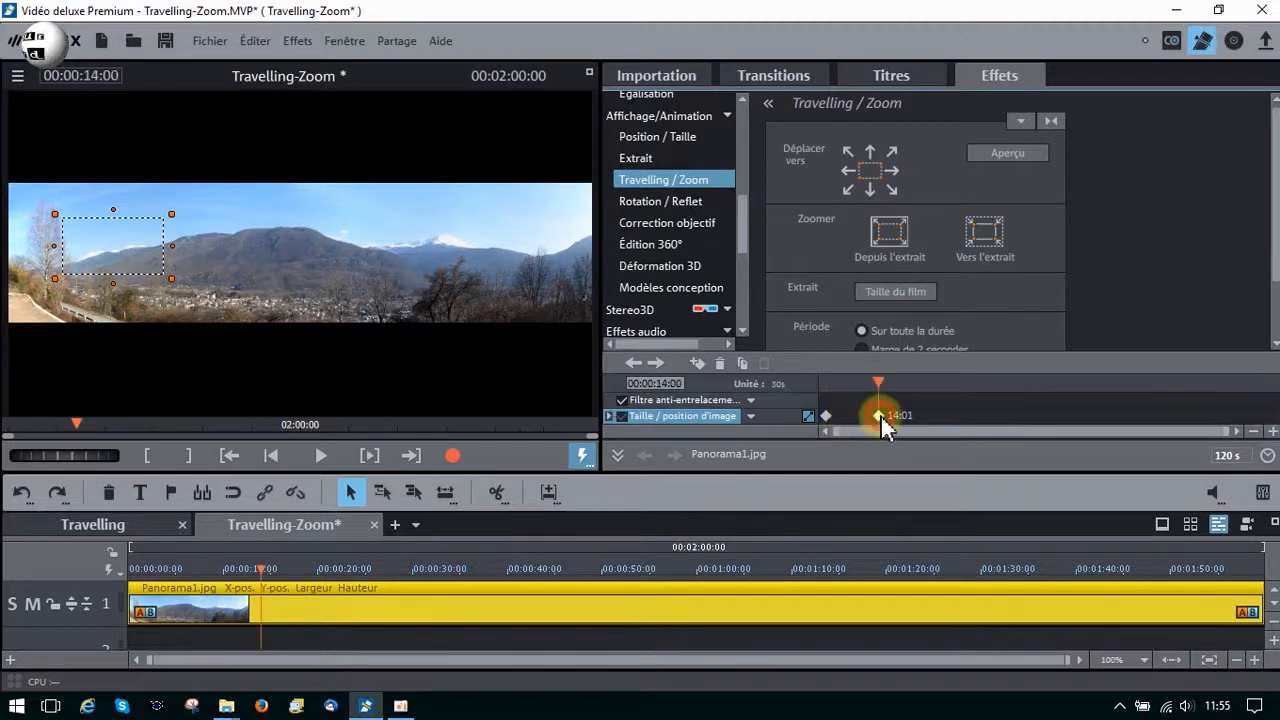
left_click(826, 416)
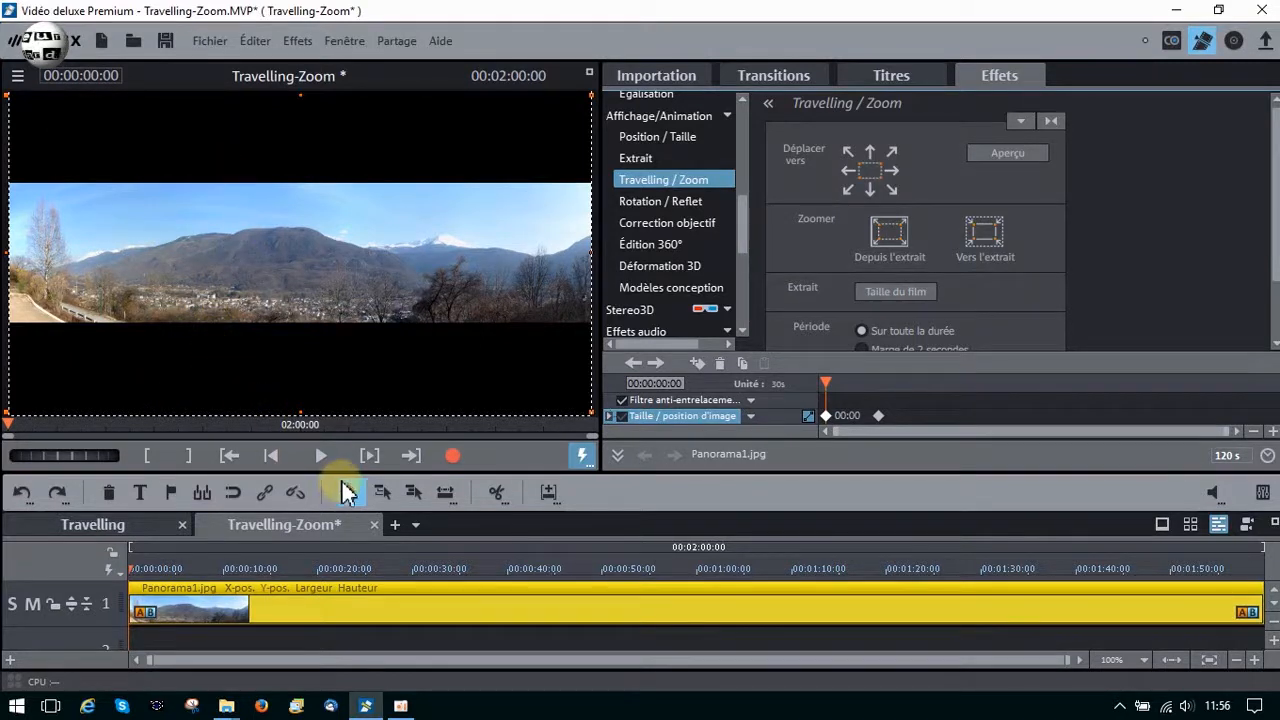
left_click(879, 415)
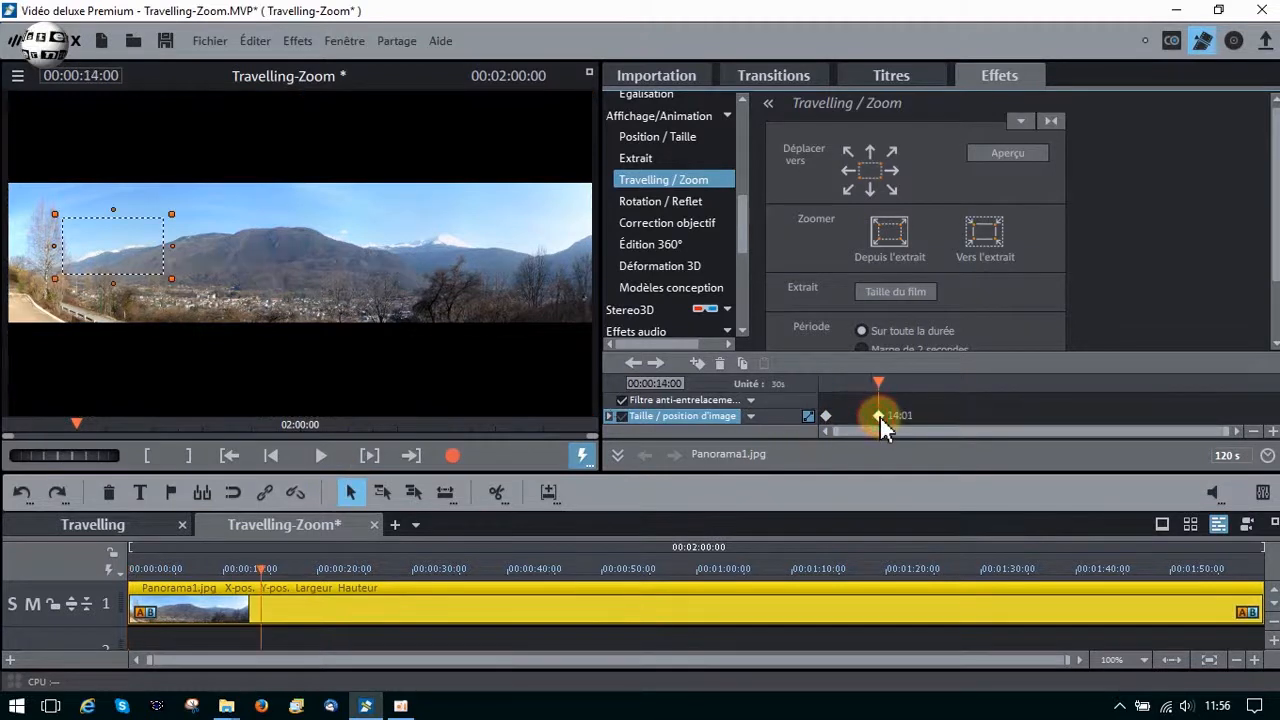
left_click(271, 455)
left_click(321, 455)
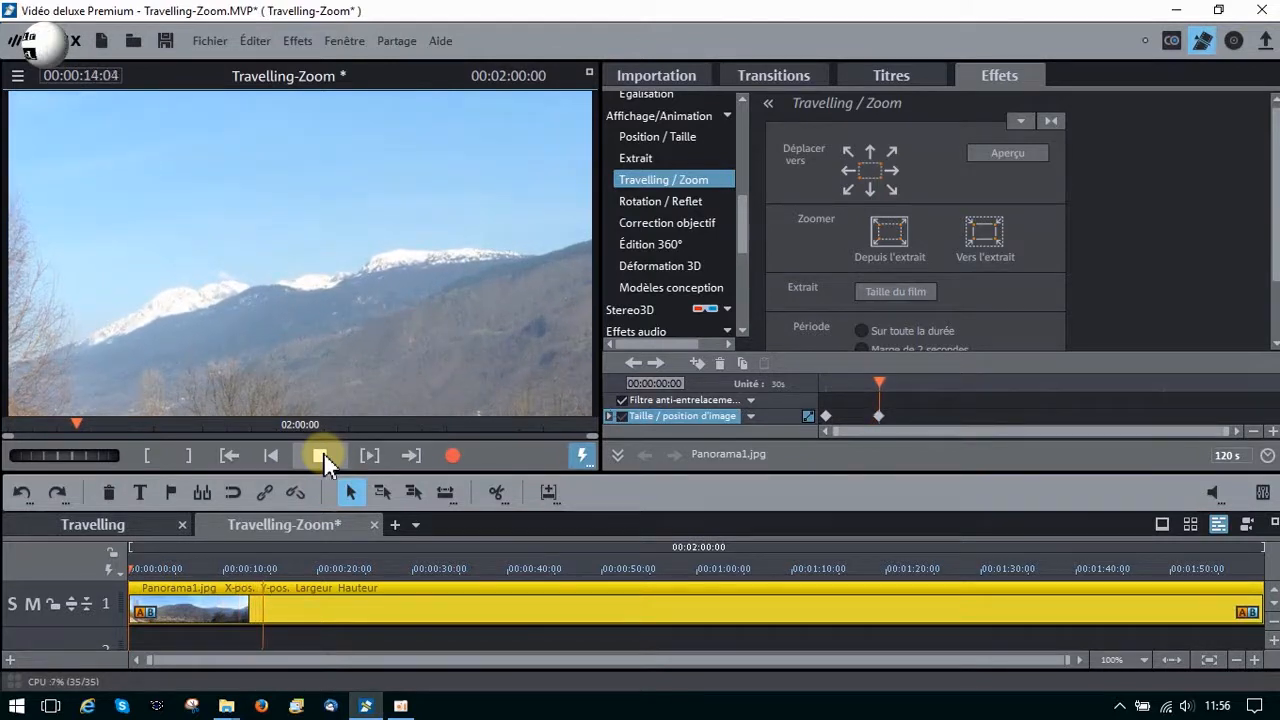
left_click(320, 455)
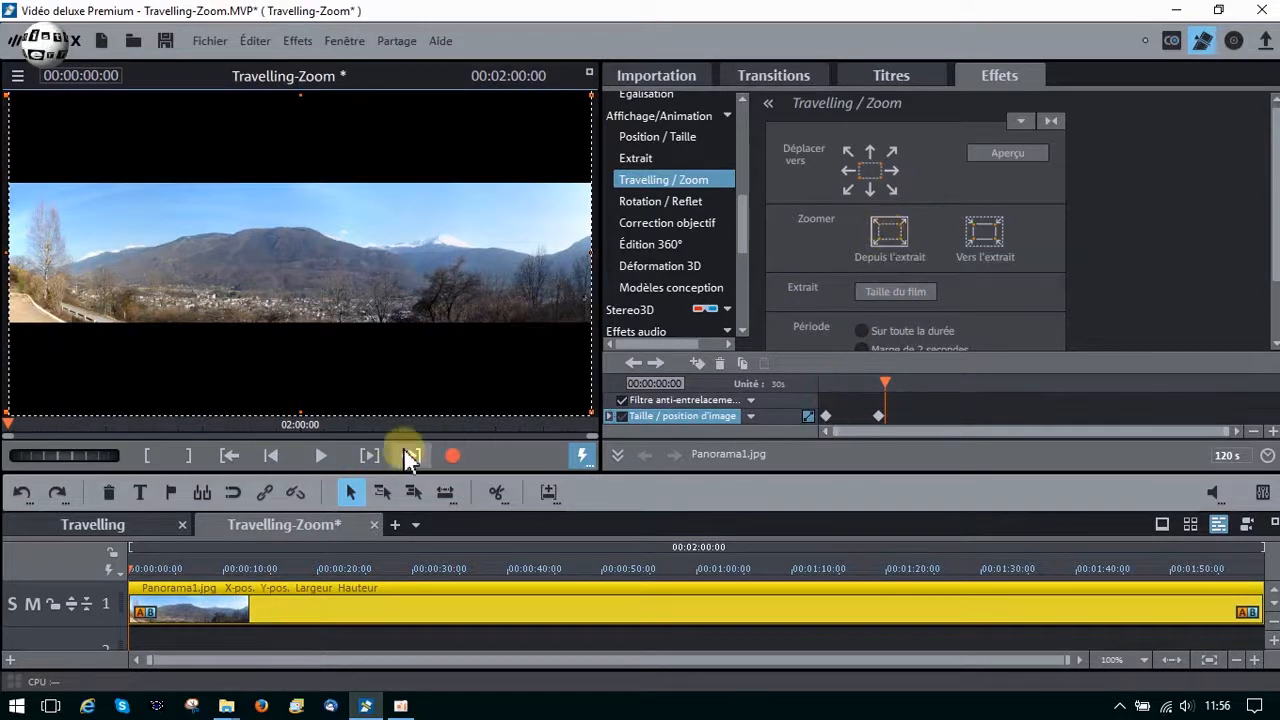
Apply a zoom from the extract (Depuis l'extrait) at the film's start and fit its frame around the snow-capped peak.
left_click(272, 454)
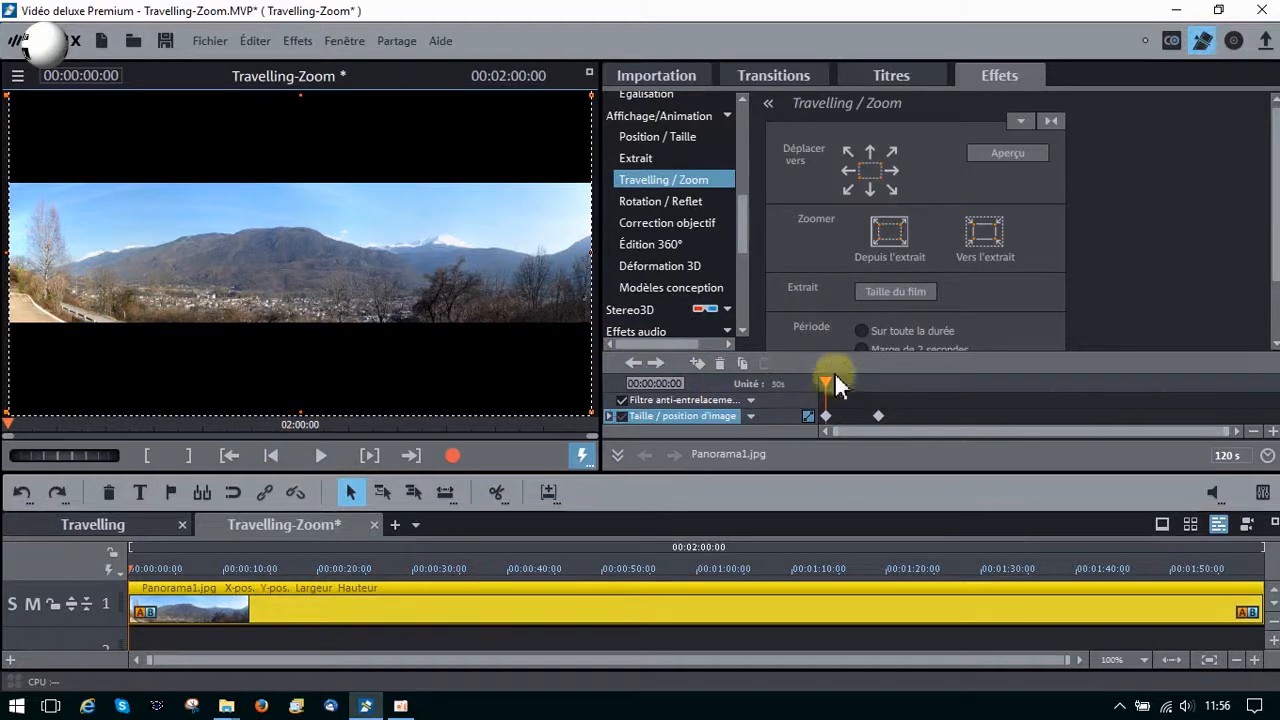
left_click(894, 224)
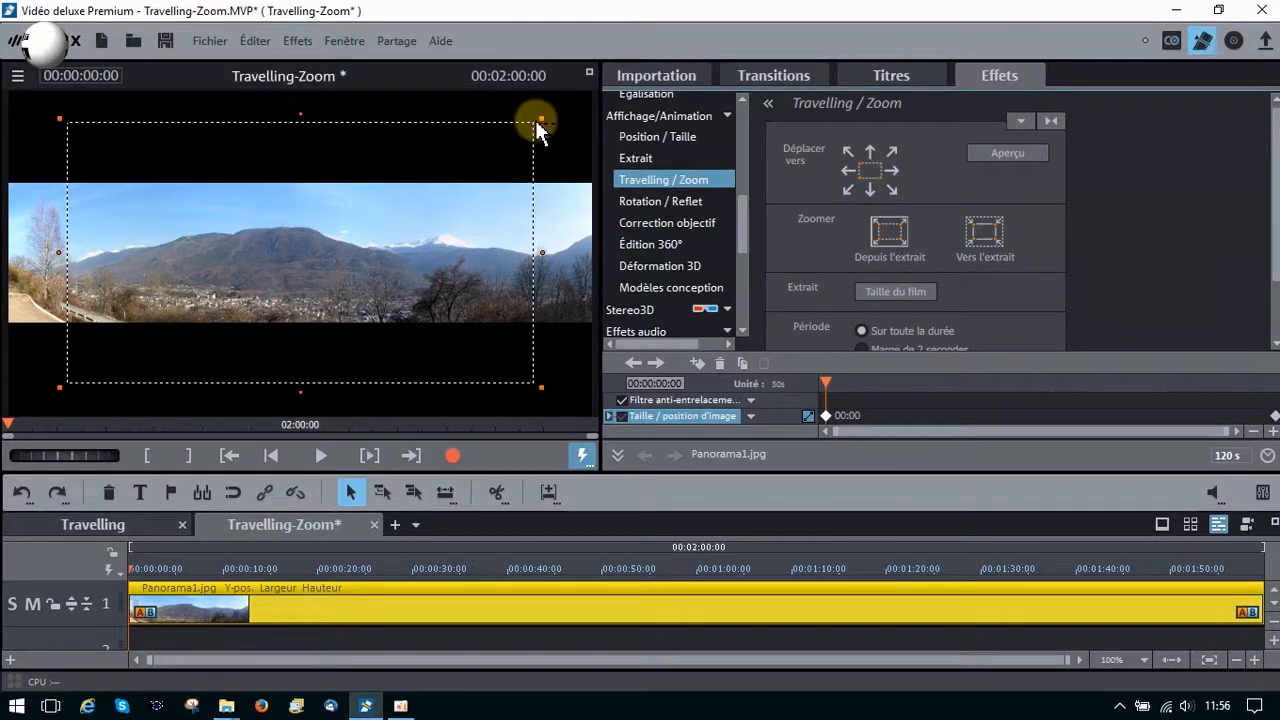
left_click_drag(544, 118, 195, 290)
left_click_drag(137, 346, 432, 238)
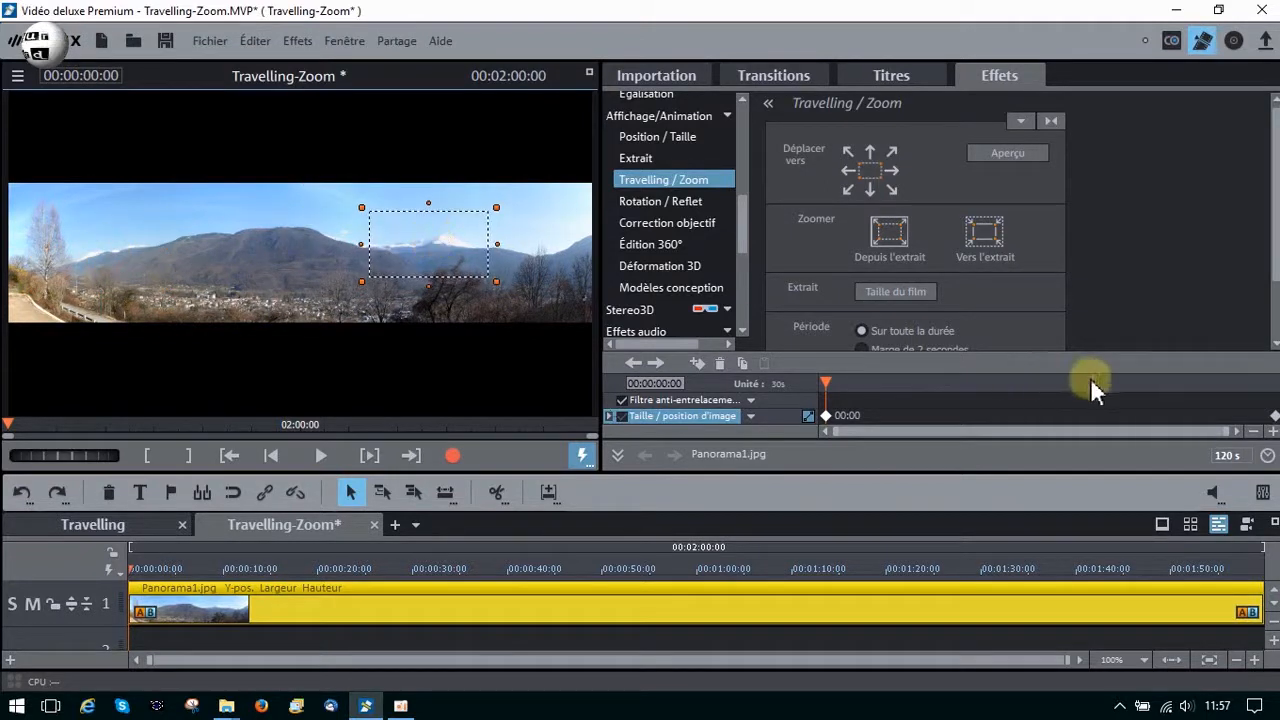
Move the zoom's end keyframe to 13:13 and play the film from the beginning.
left_click(1273, 418)
left_click_drag(1273, 418, 892, 426)
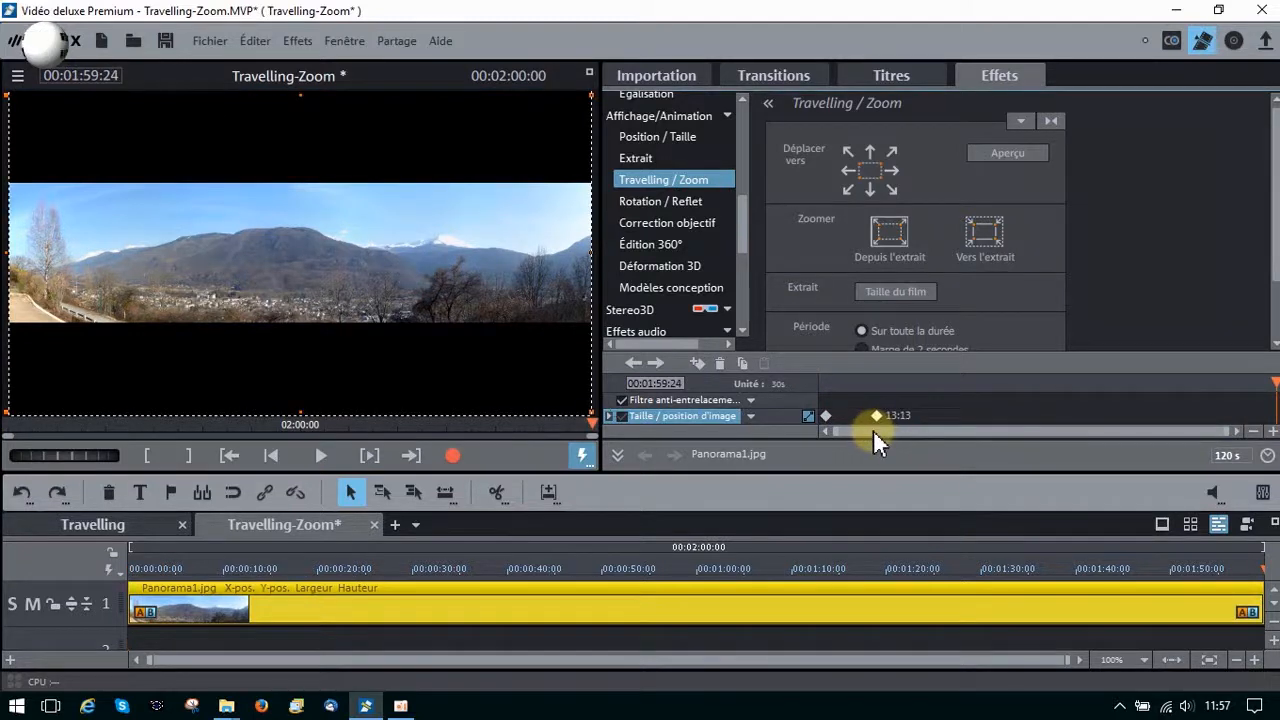
left_click(271, 453)
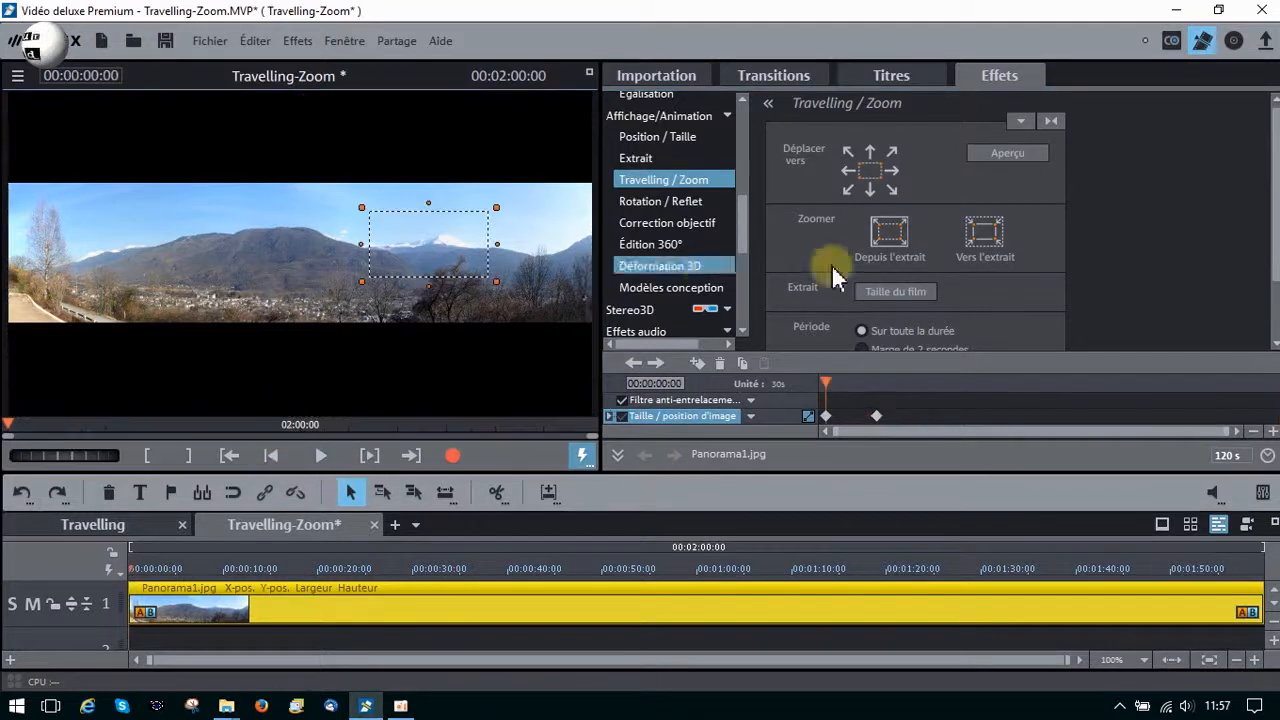
left_click(320, 455)
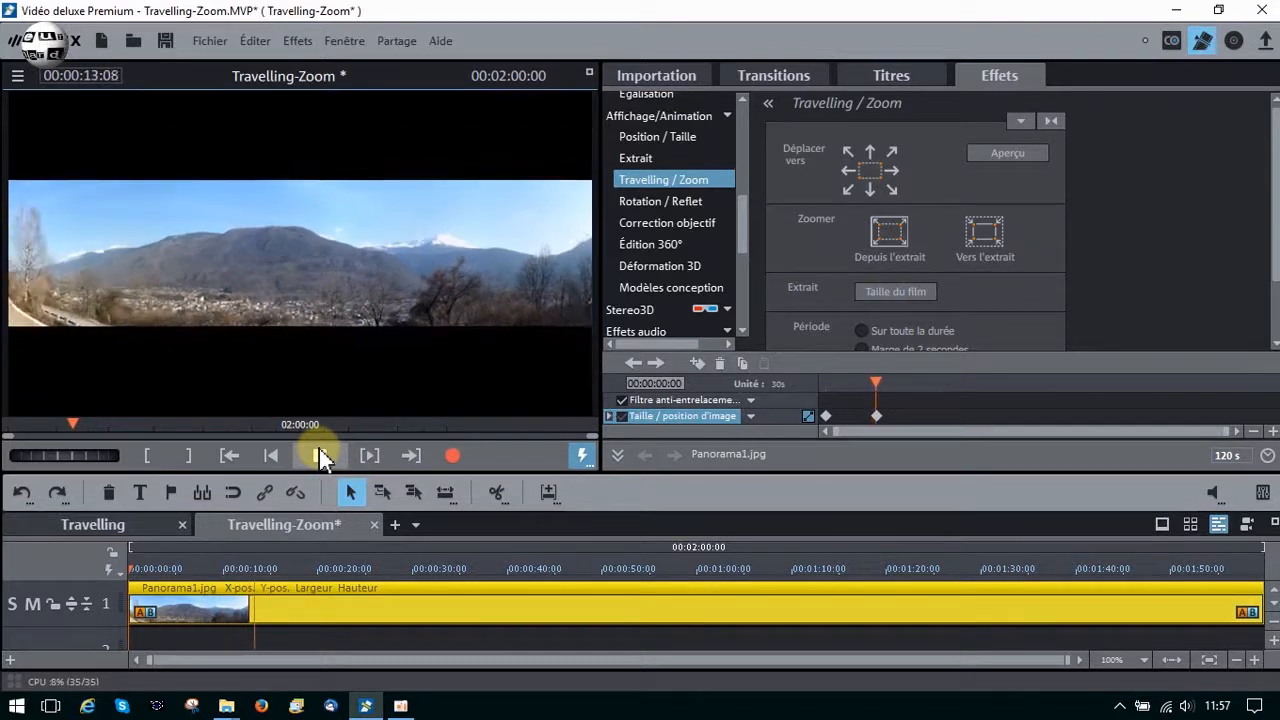
left_click(322, 458)
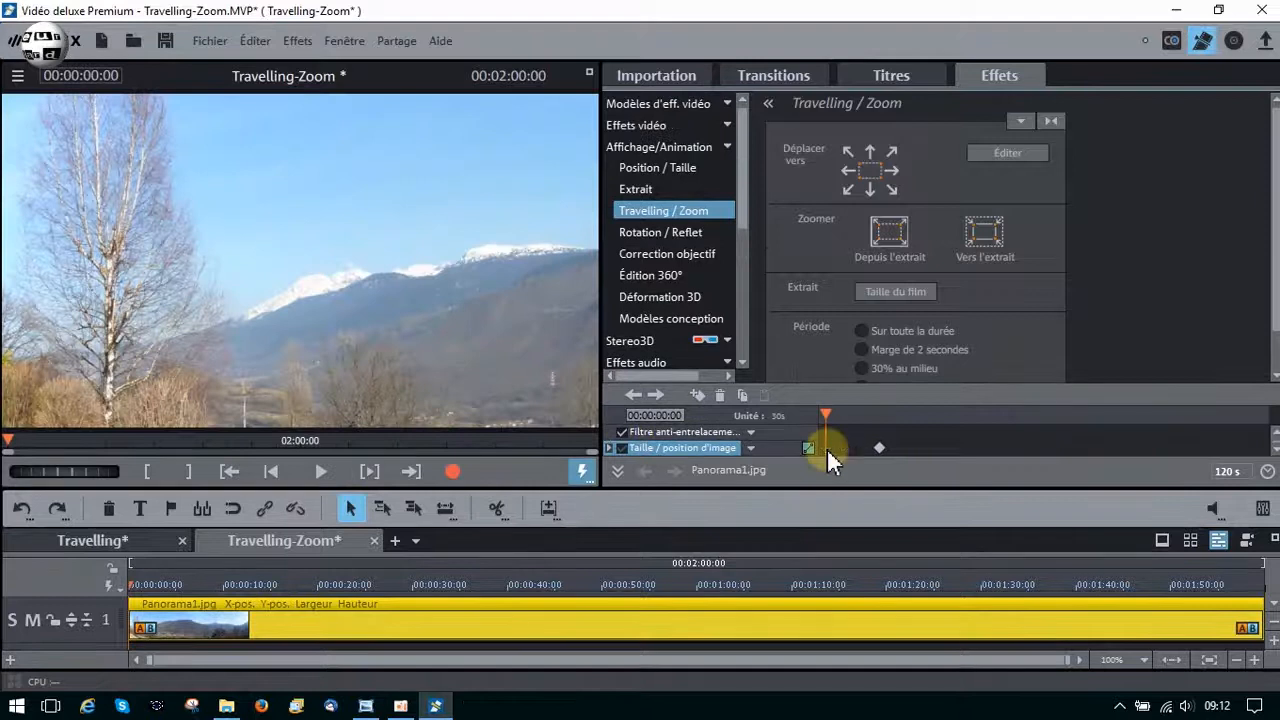
Delete the start and end keyframes of the image size and position curve.
key("Delete")
left_click(880, 448)
key("Delete")
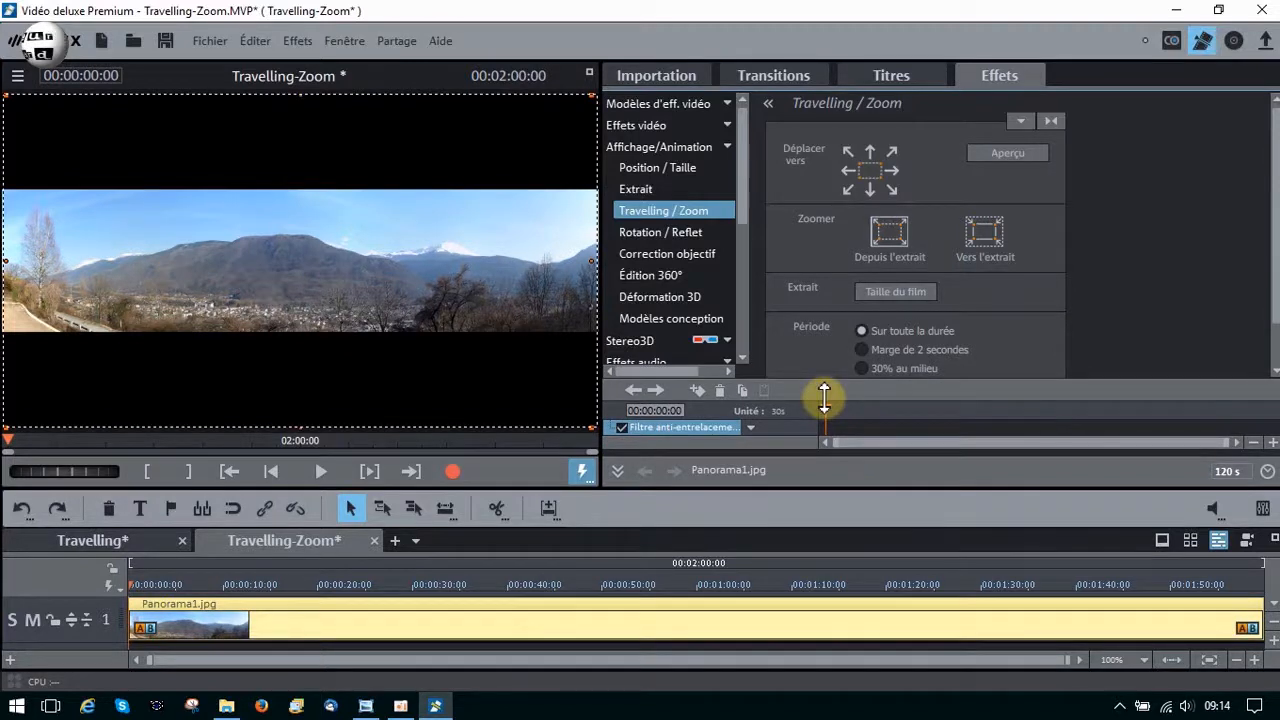
Draw an extract frame at the film's start, then enlarge and position it to cover the tall tree and the neighbouring mountains.
left_click(18, 230)
left_click_drag(21, 230, 127, 242)
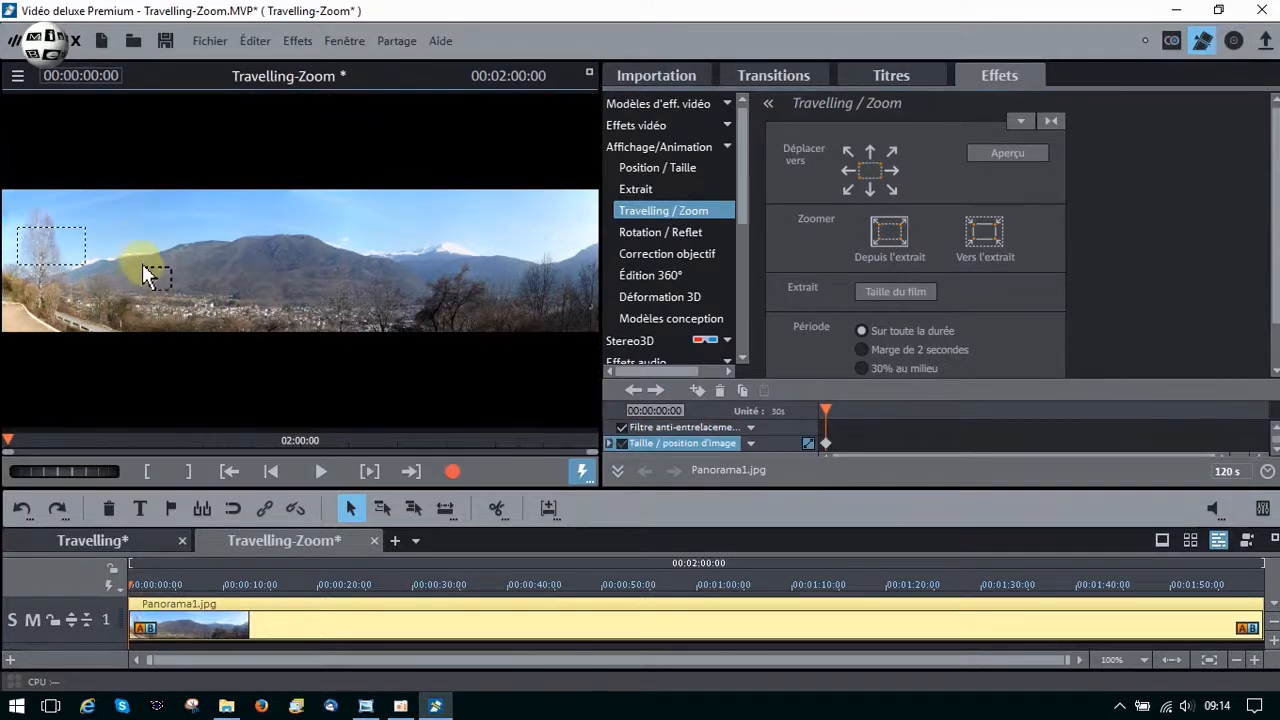
left_click_drag(187, 287, 272, 315)
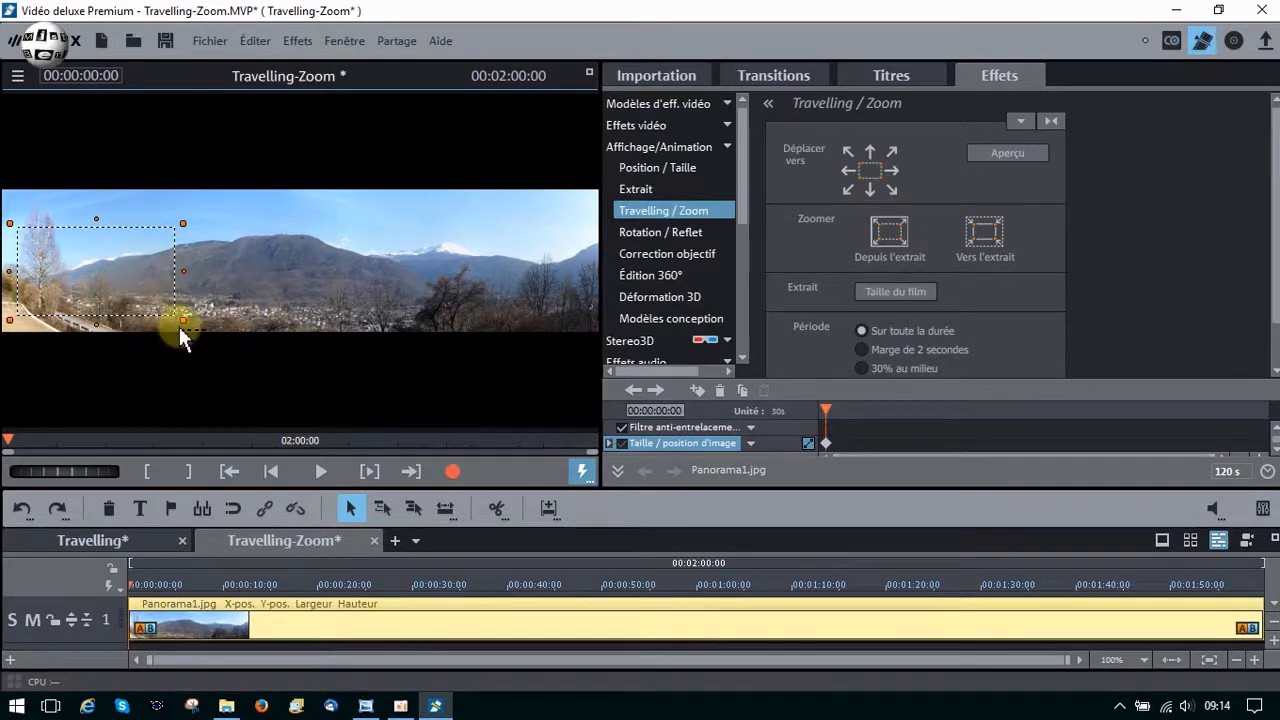
left_click_drag(182, 322, 197, 327)
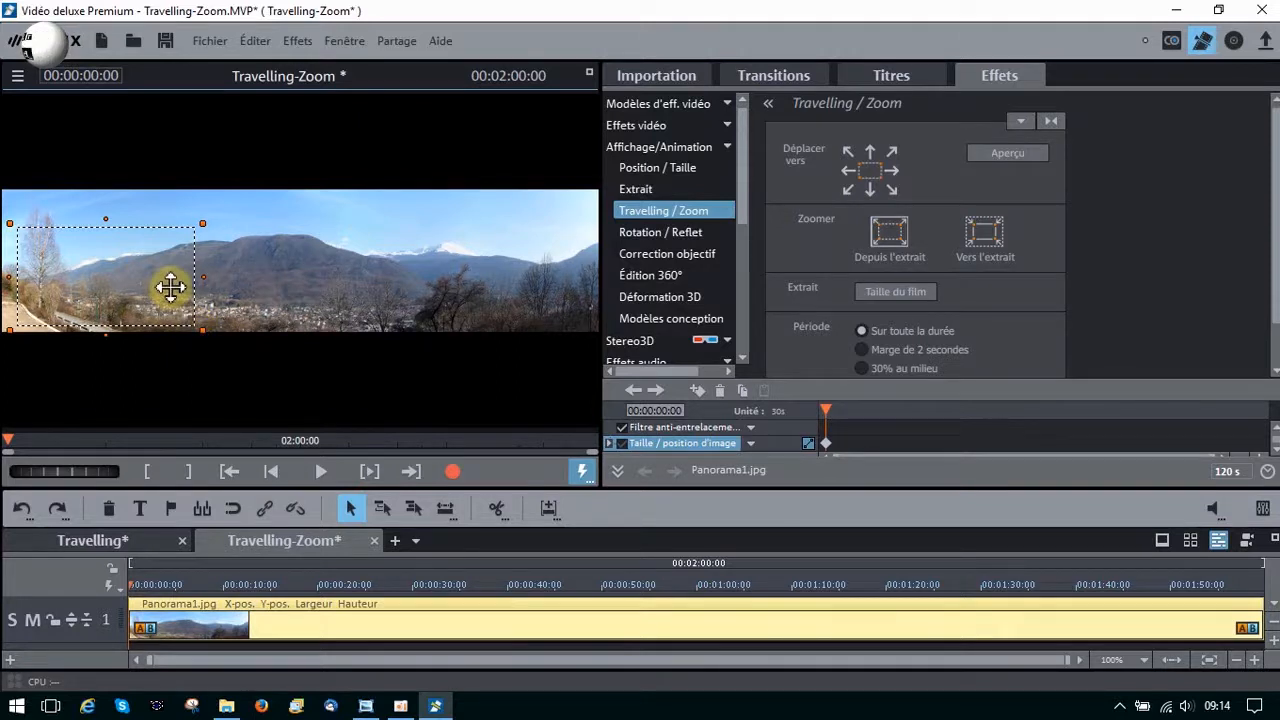
left_click_drag(158, 284, 158, 276)
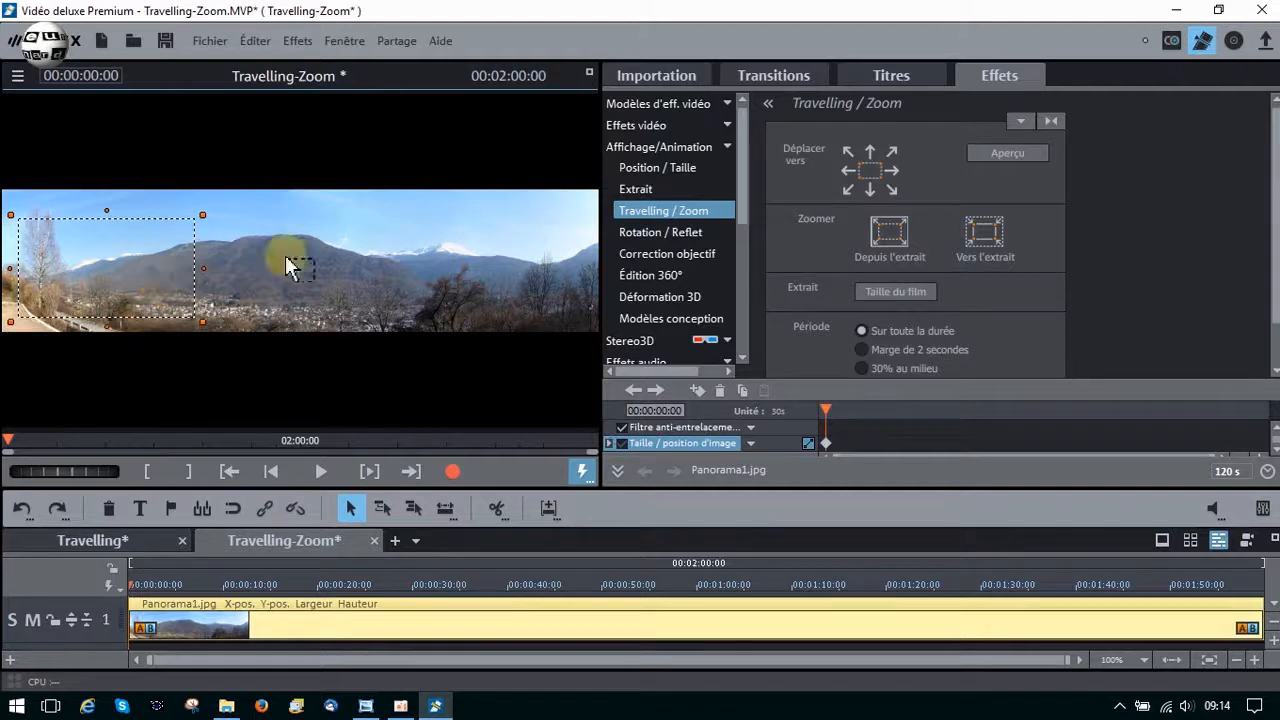
Refine the starting extract frame in the enlarged preview, widening it slightly and shifting it to start at the tall tree.
left_click(590, 72)
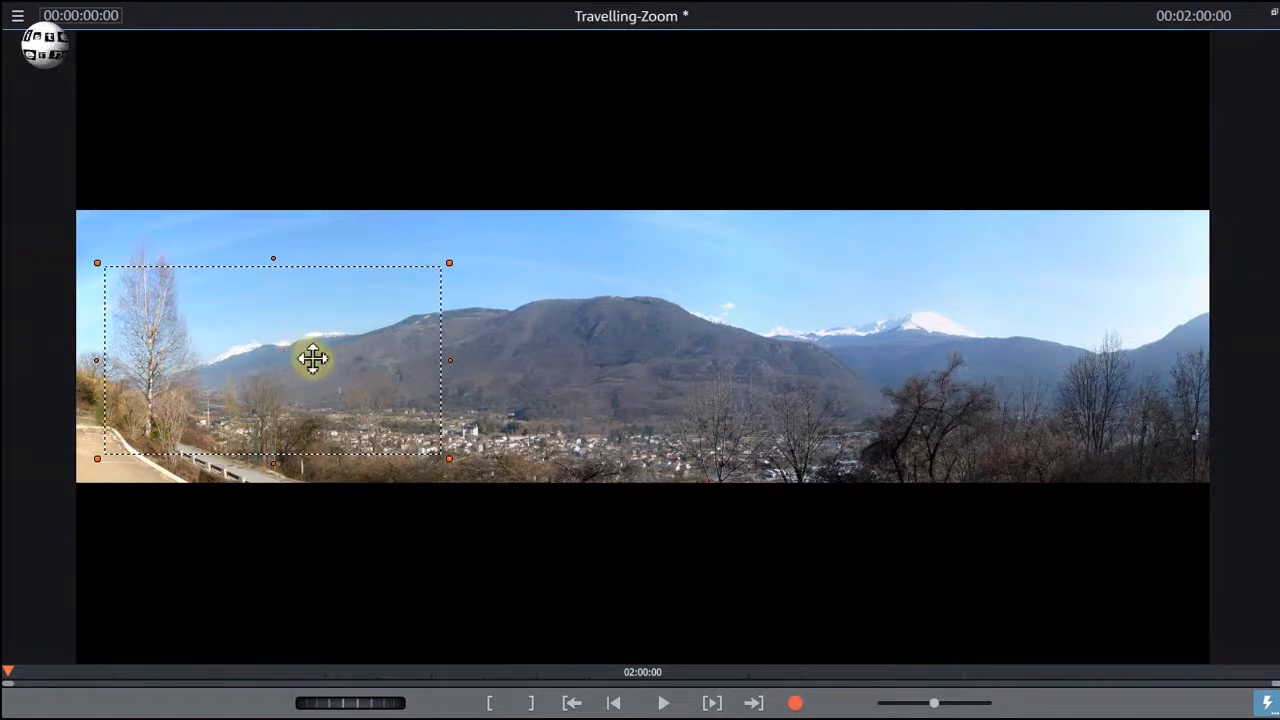
left_click_drag(351, 357, 388, 357)
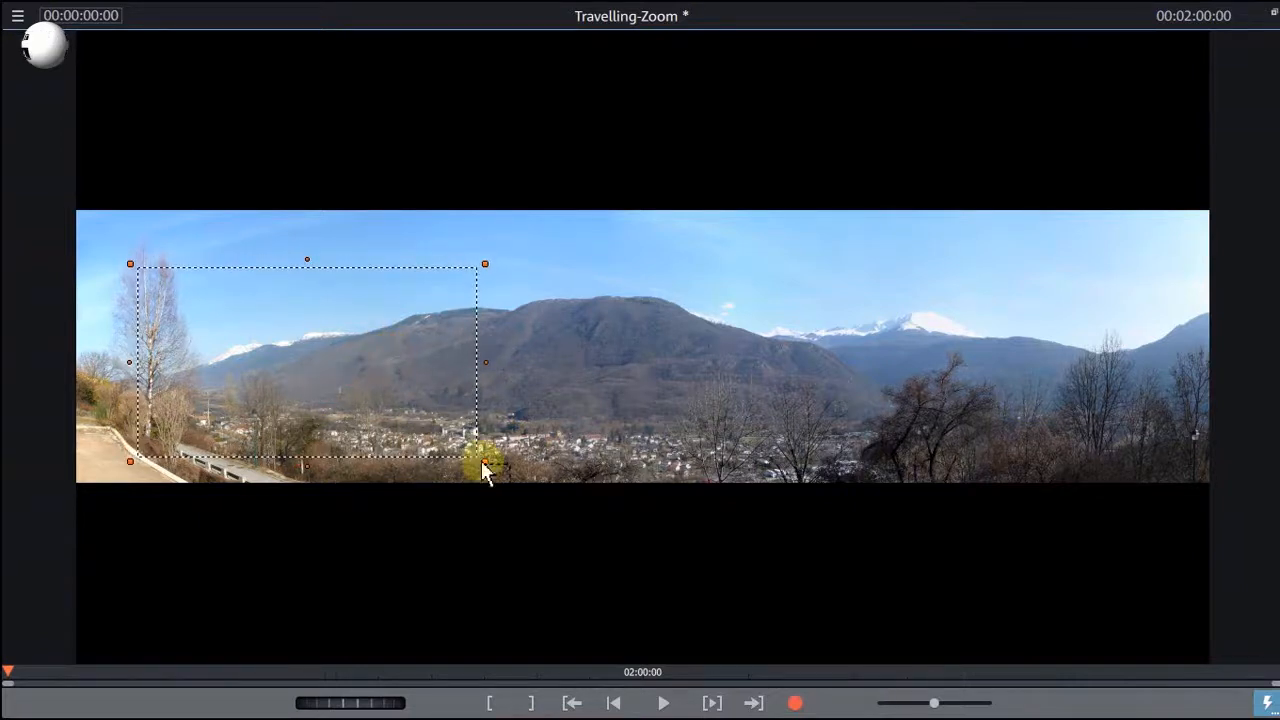
left_click_drag(481, 460, 510, 476)
left_click_drag(421, 398, 405, 402)
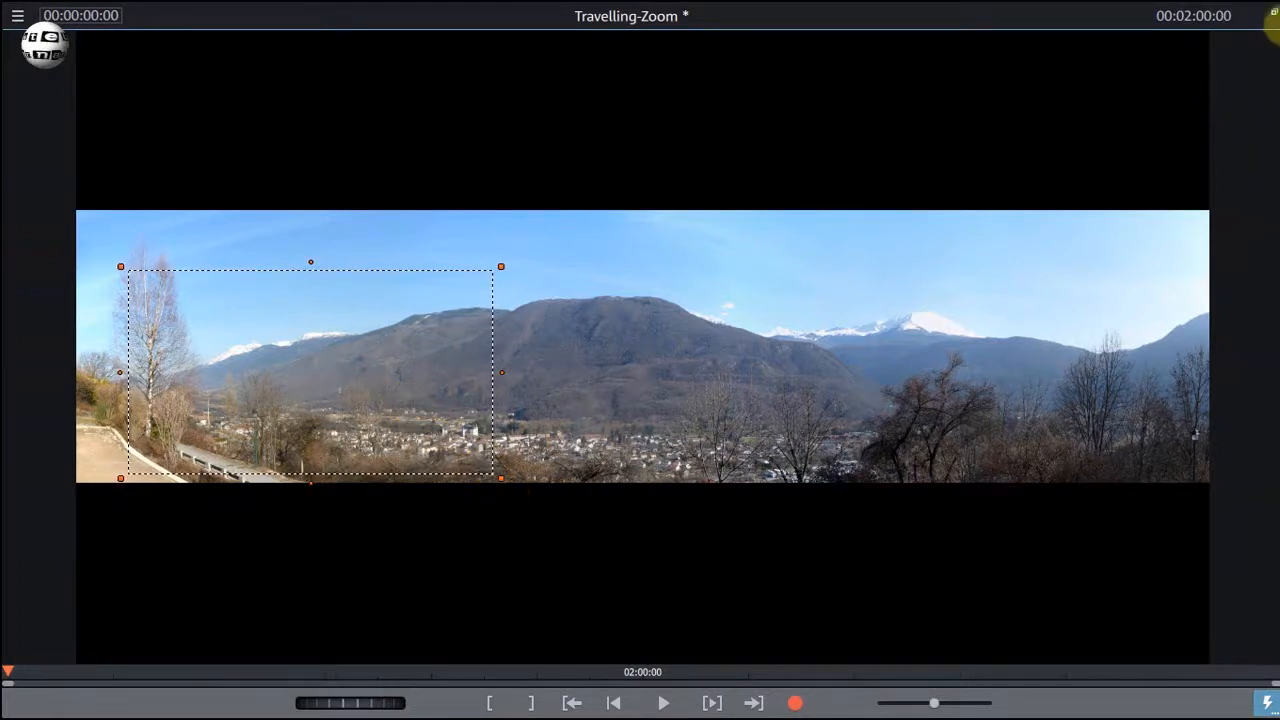
left_click(1272, 16)
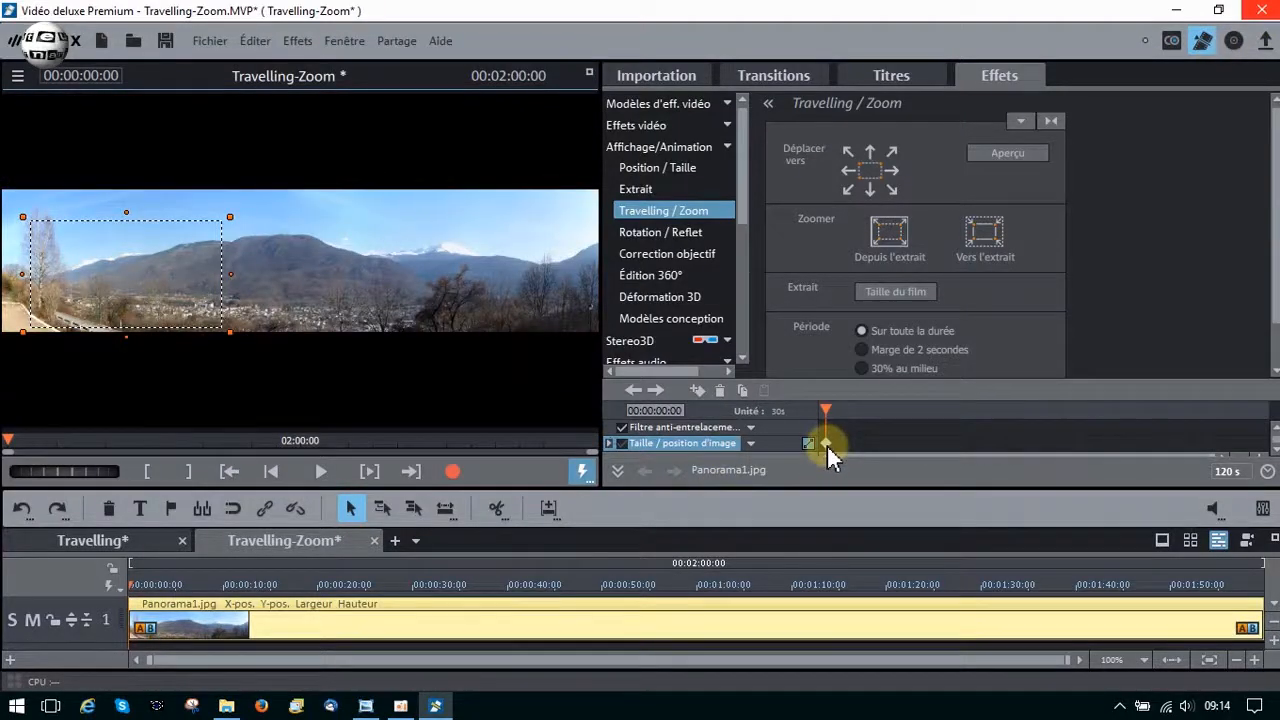
Add a size and position keyframe at 00:00:05:07 with the same framing as the start.
left_click(136, 585)
left_click_drag(155, 587, 178, 587)
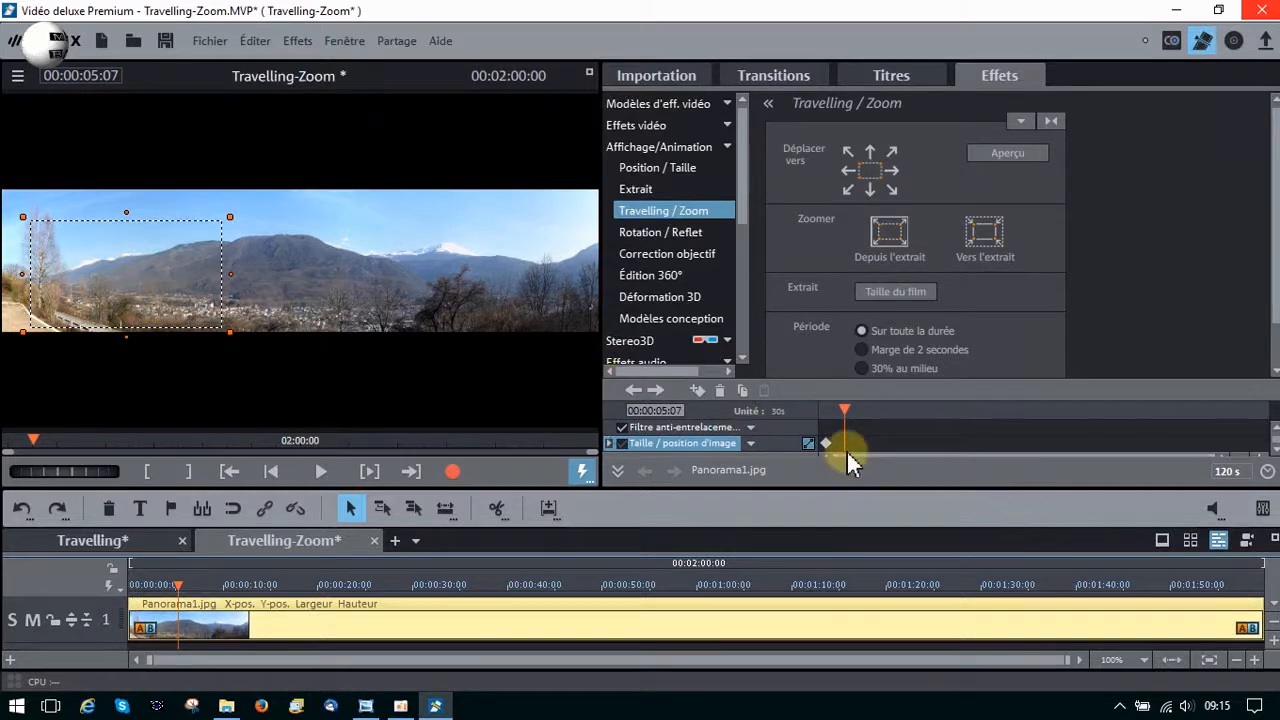
left_click(696, 391)
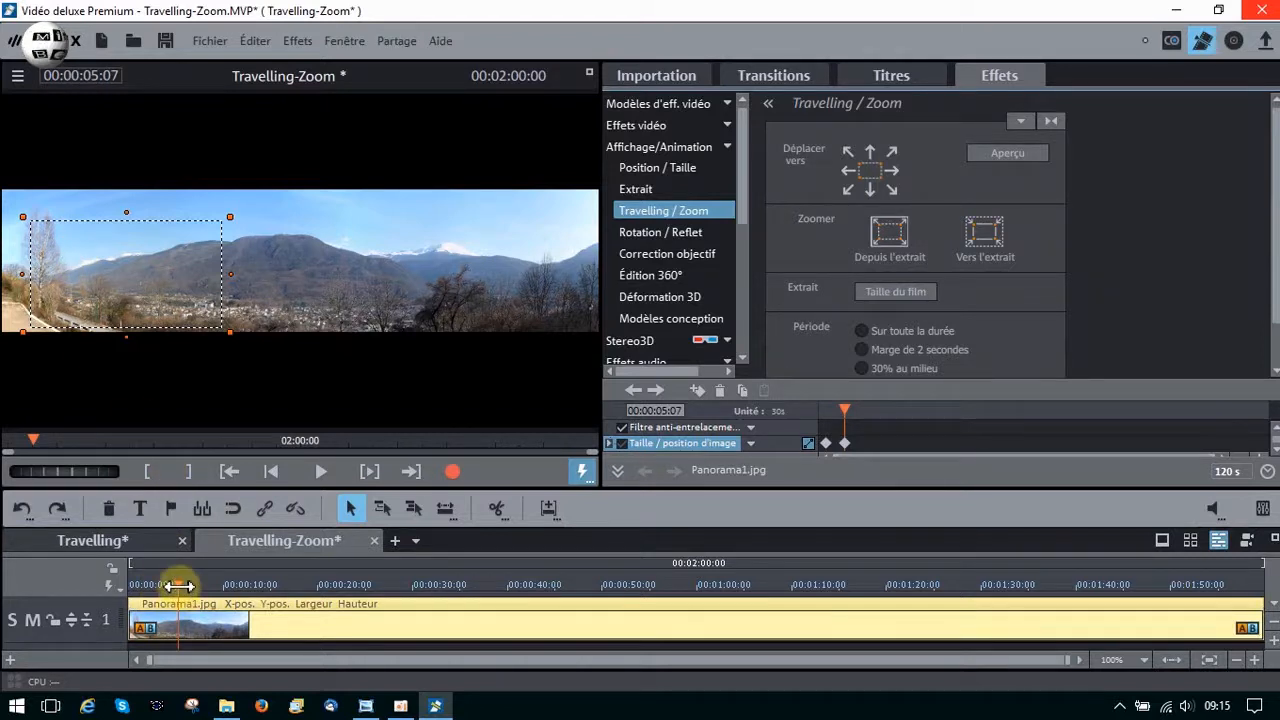
At 00:00:10:00, shrink the extract frame and place it over the tall tree's trunk and the nearby snowy ridge.
left_click_drag(178, 585, 219, 588)
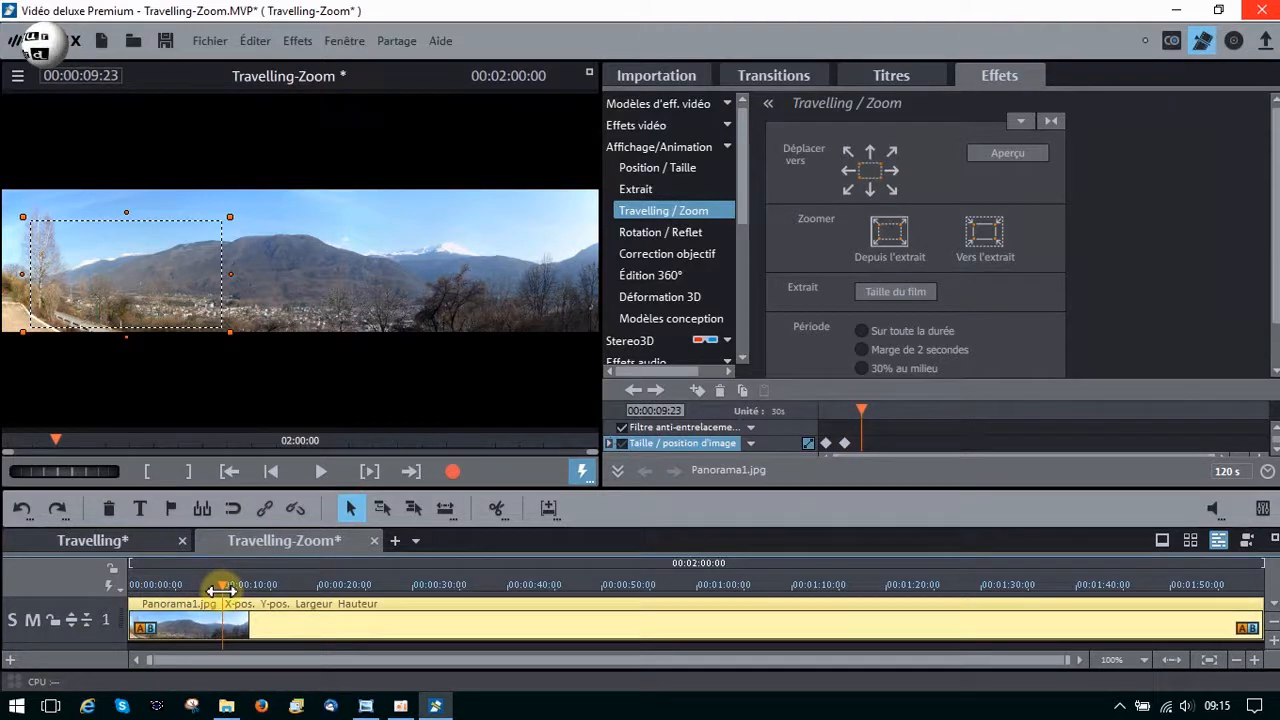
left_click_drag(88, 465, 98, 465)
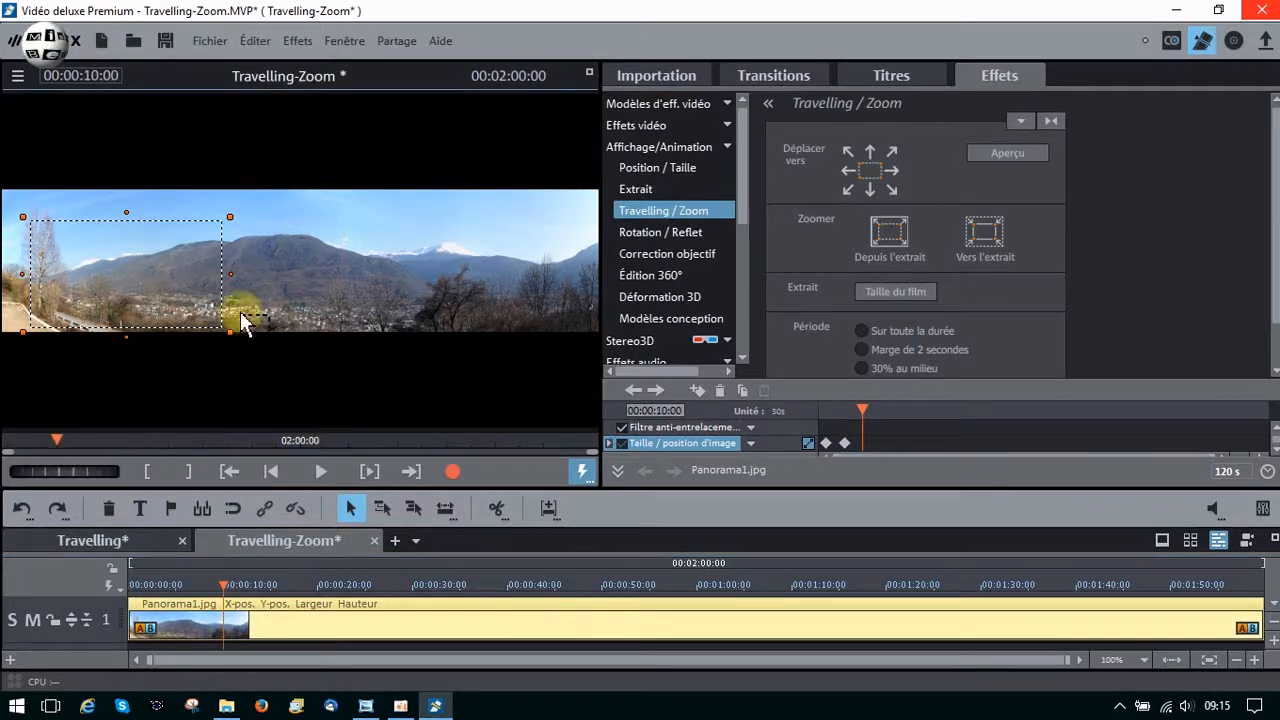
left_click(588, 72)
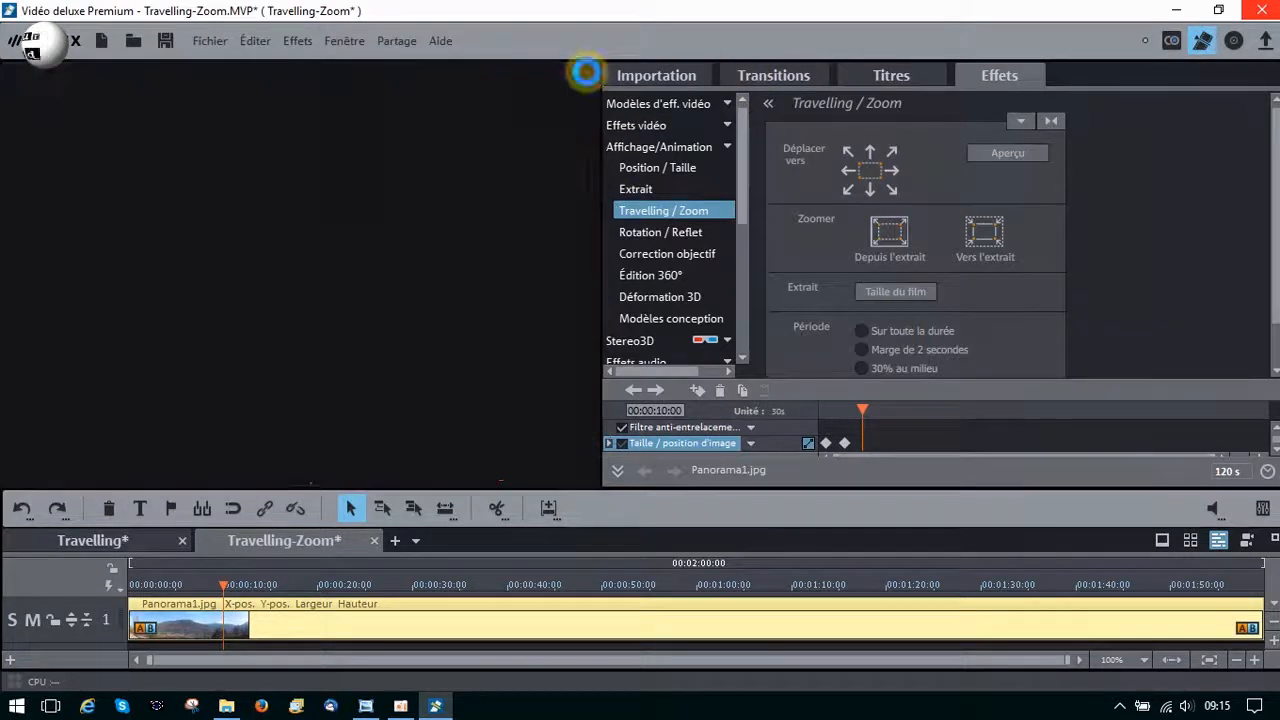
left_click_drag(497, 474, 279, 386)
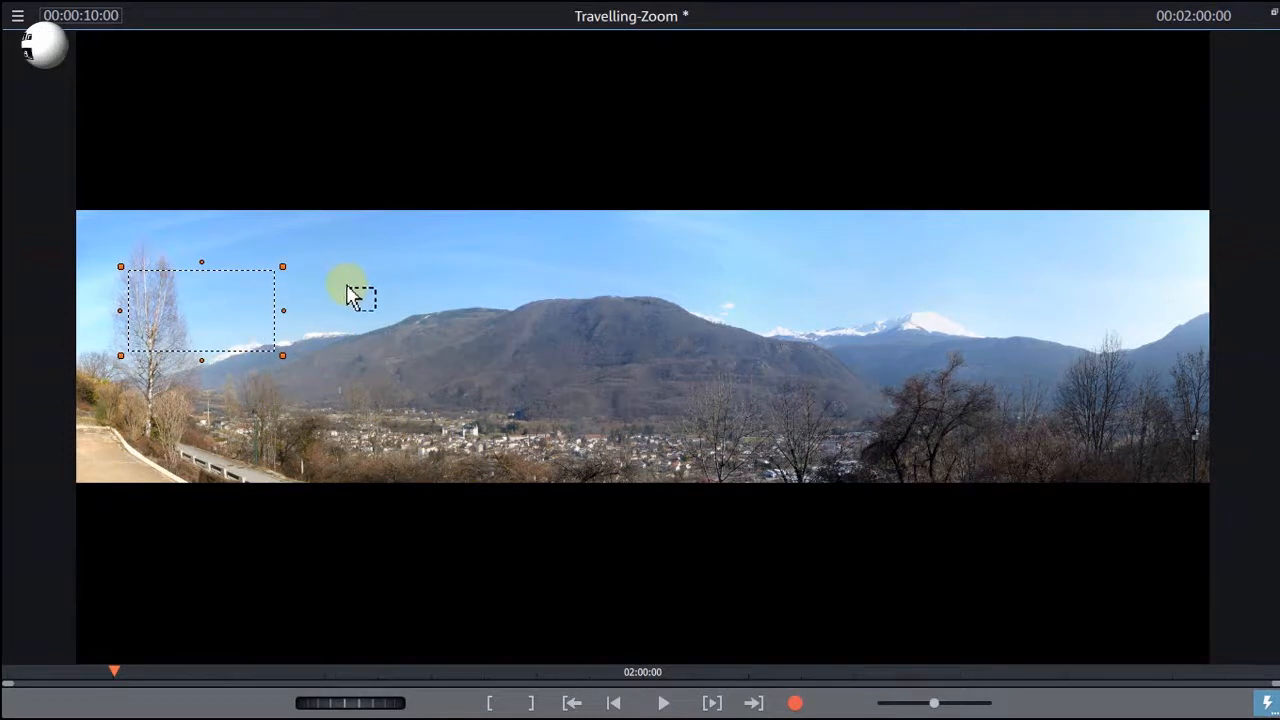
left_click_drag(212, 307, 218, 341)
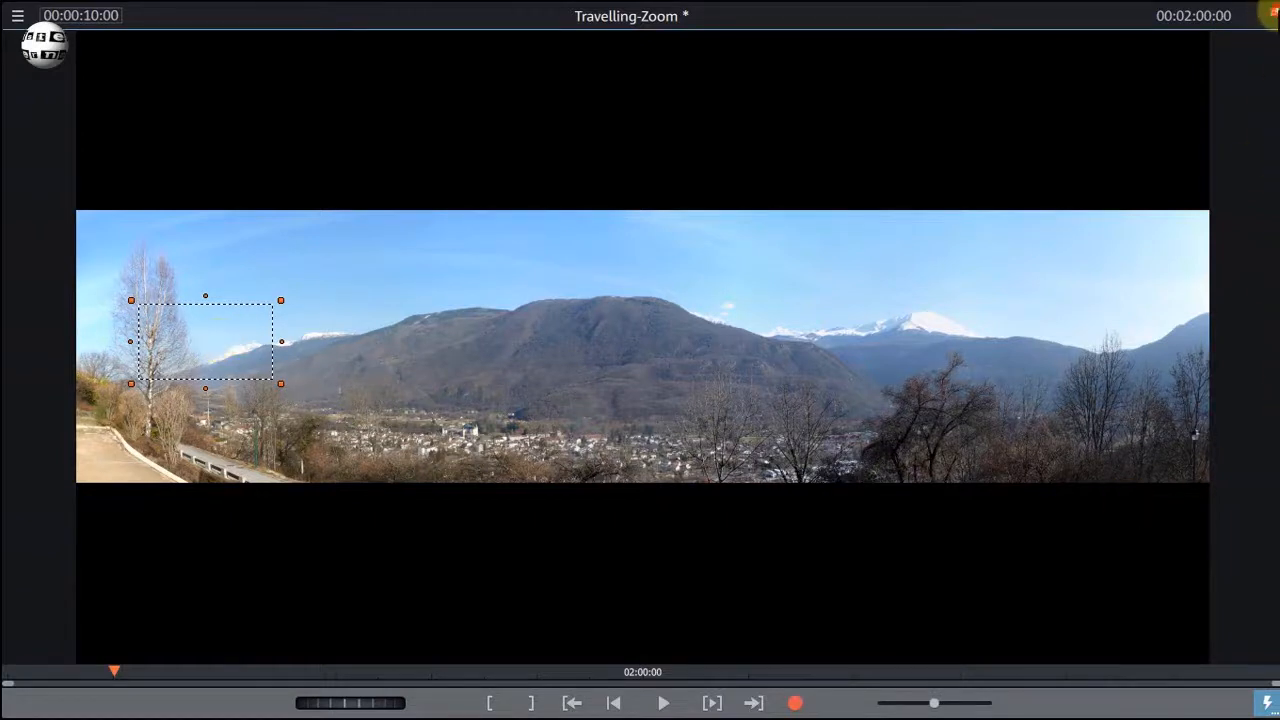
left_click(1268, 12)
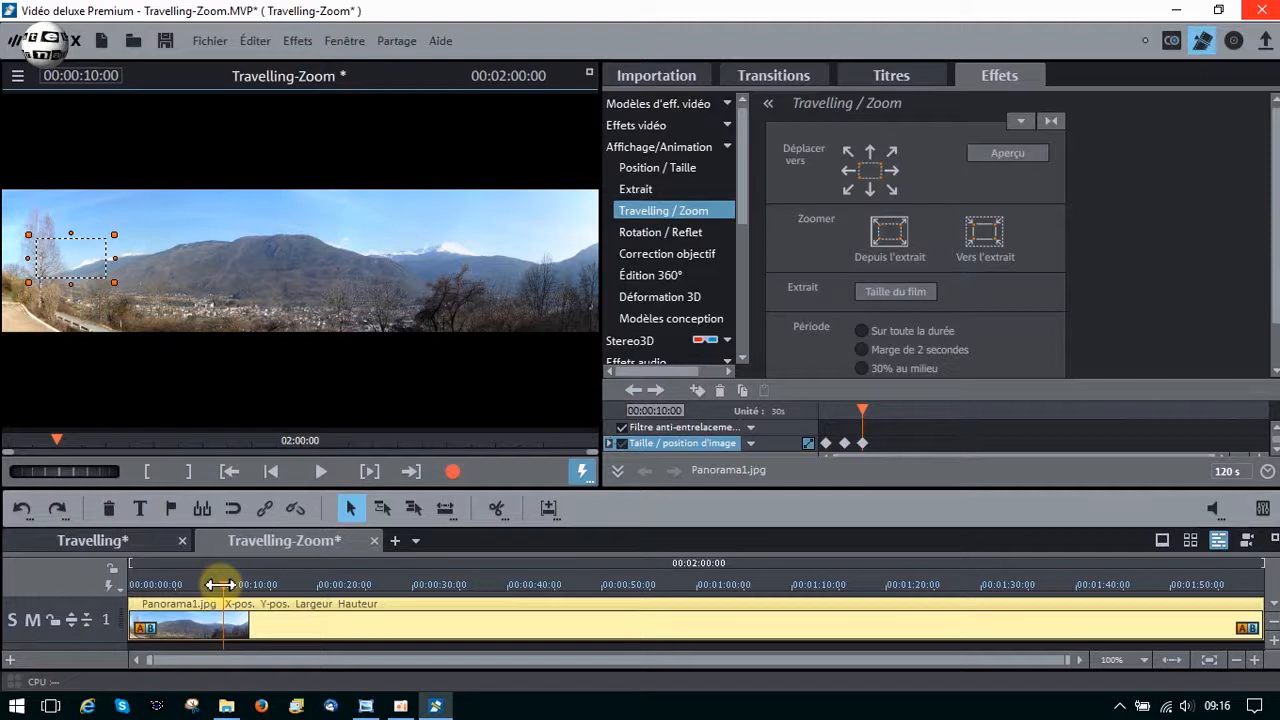
At 00:00:25:03, shift the extract frame horizontally from the tall tree to the snowy ridge, keeping its height level.
mouse_move(221, 584)
left_mouse_down()
mouse_move(376, 584)
mouse_move(365, 586)
left_mouse_up()
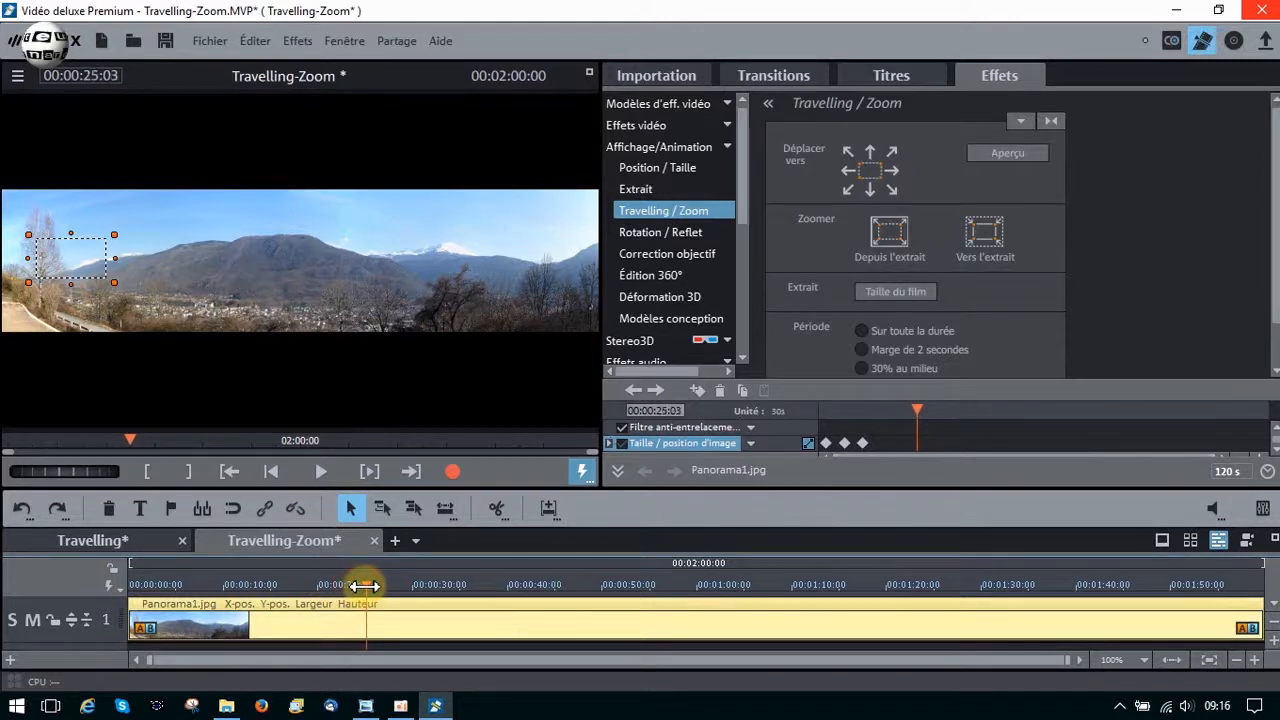
left_click(589, 72)
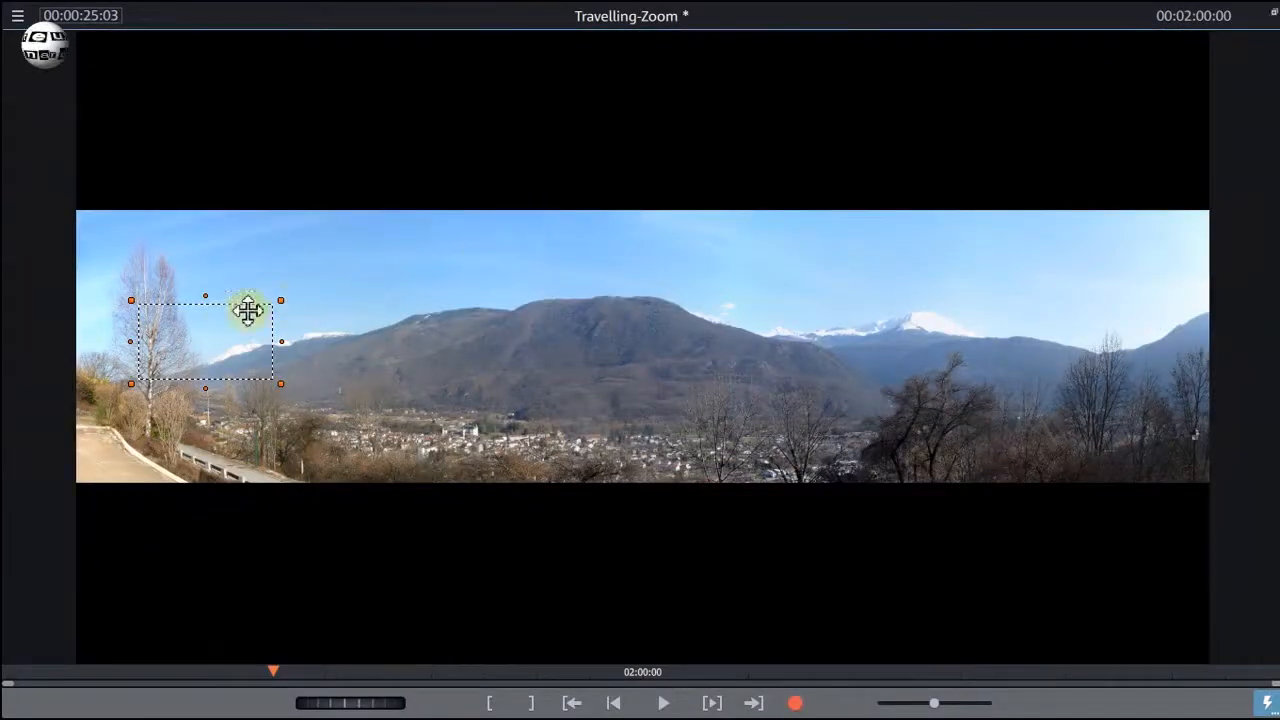
left_click_drag(220, 327, 337, 327)
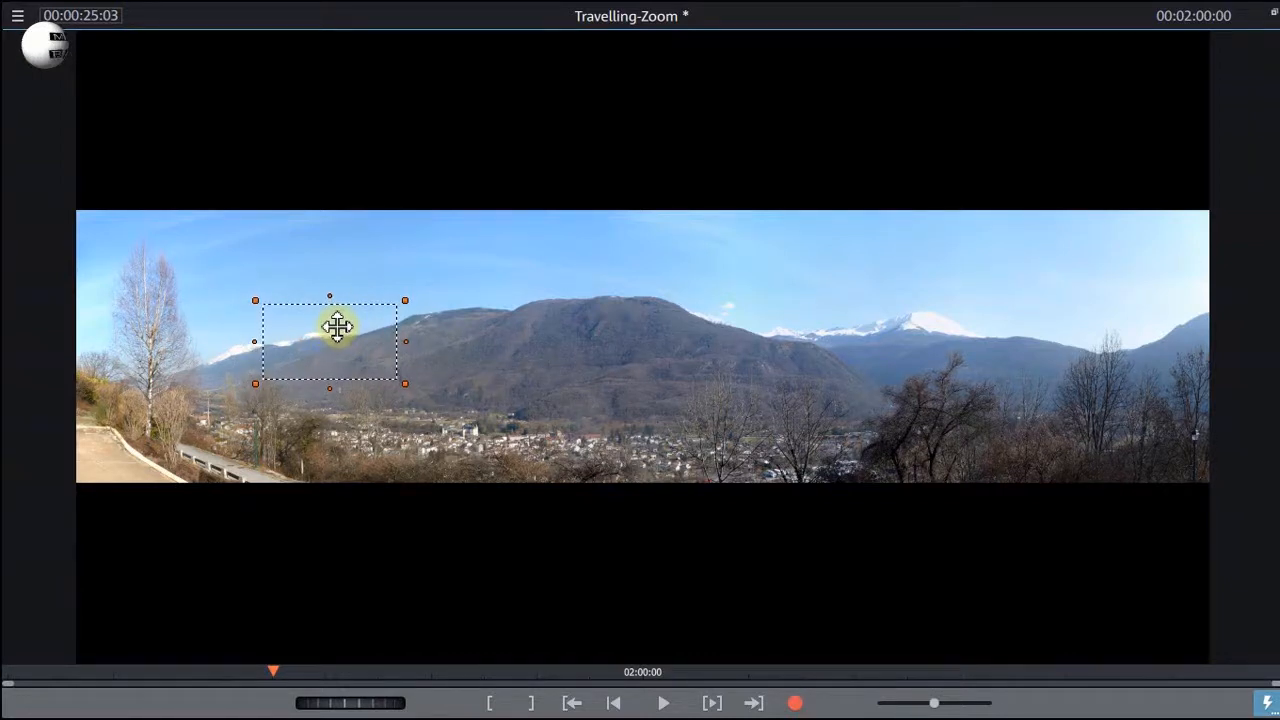
left_click(1274, 15)
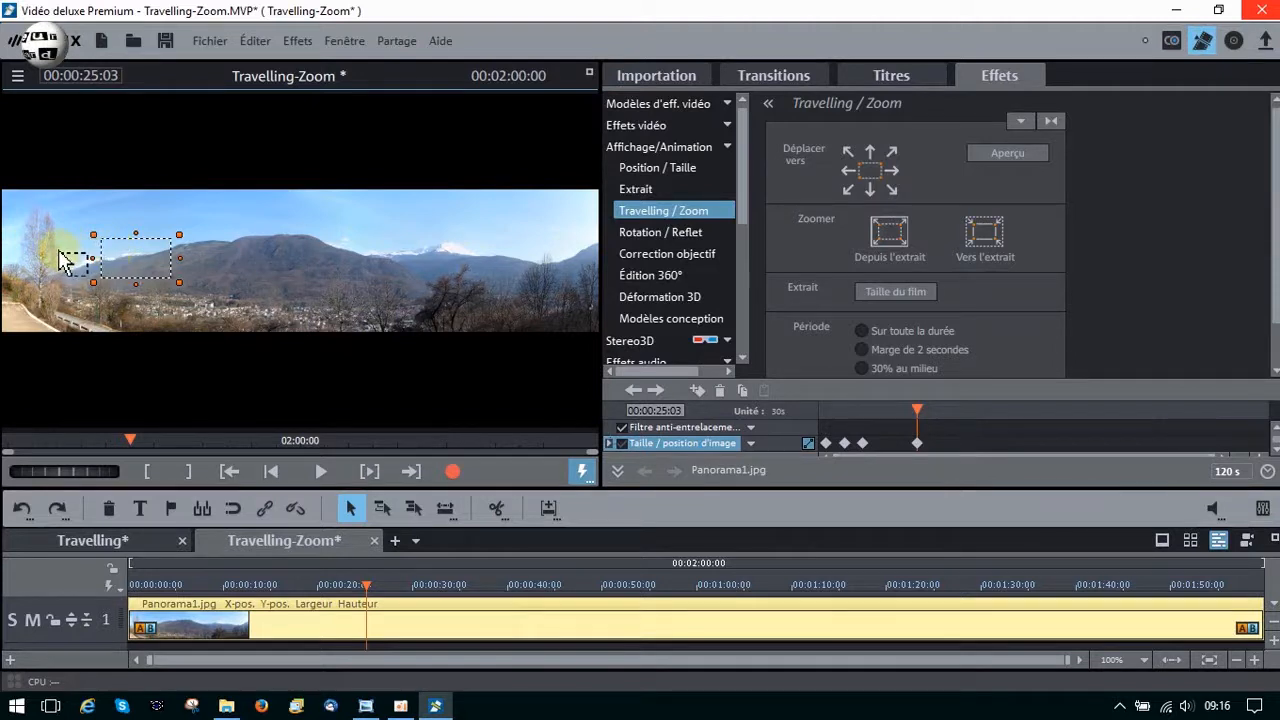
Compare the Position / Taille values at the 10:01 and 25:03 keyframes and return to the Travelling / Zoom effect.
left_click(705, 170)
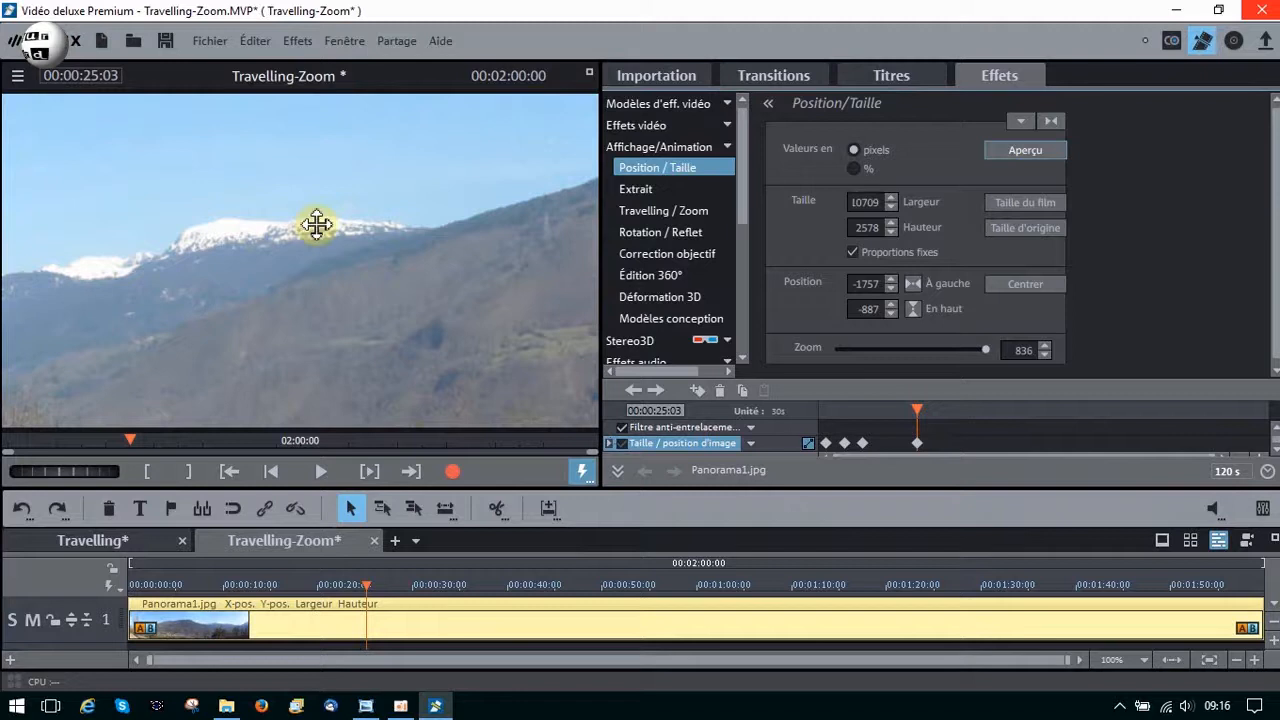
left_click(863, 442)
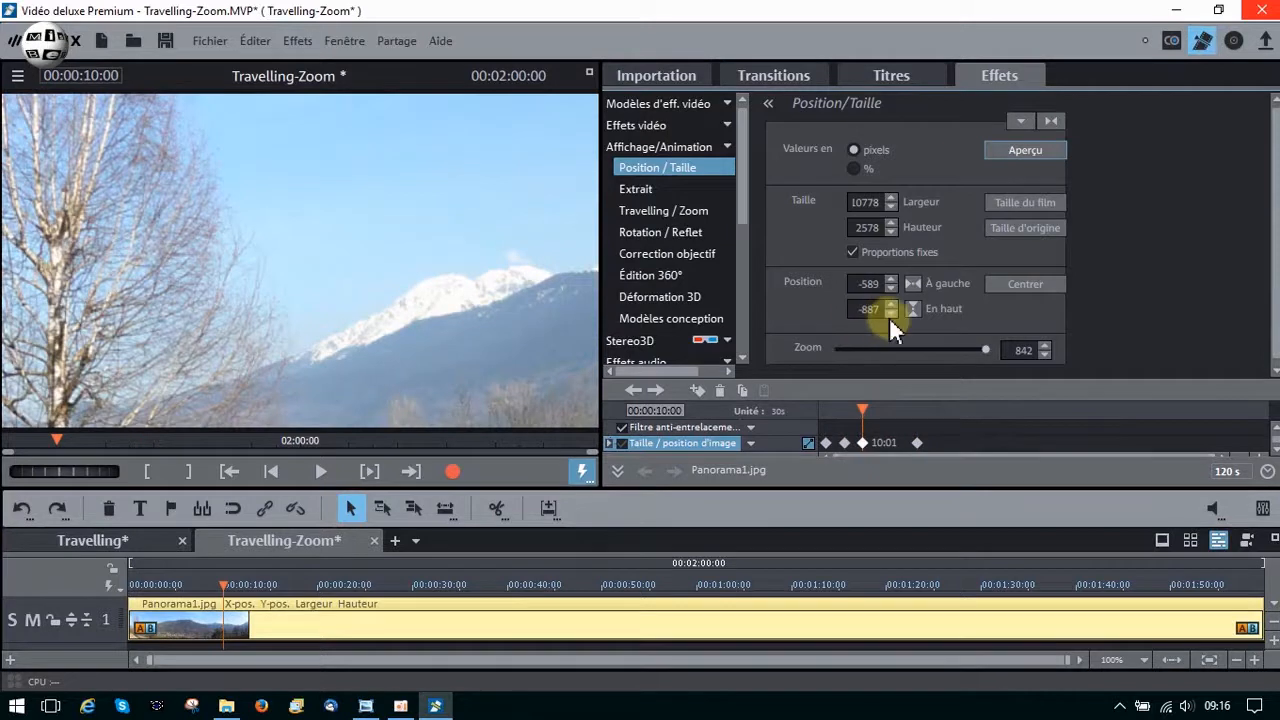
left_click(916, 442)
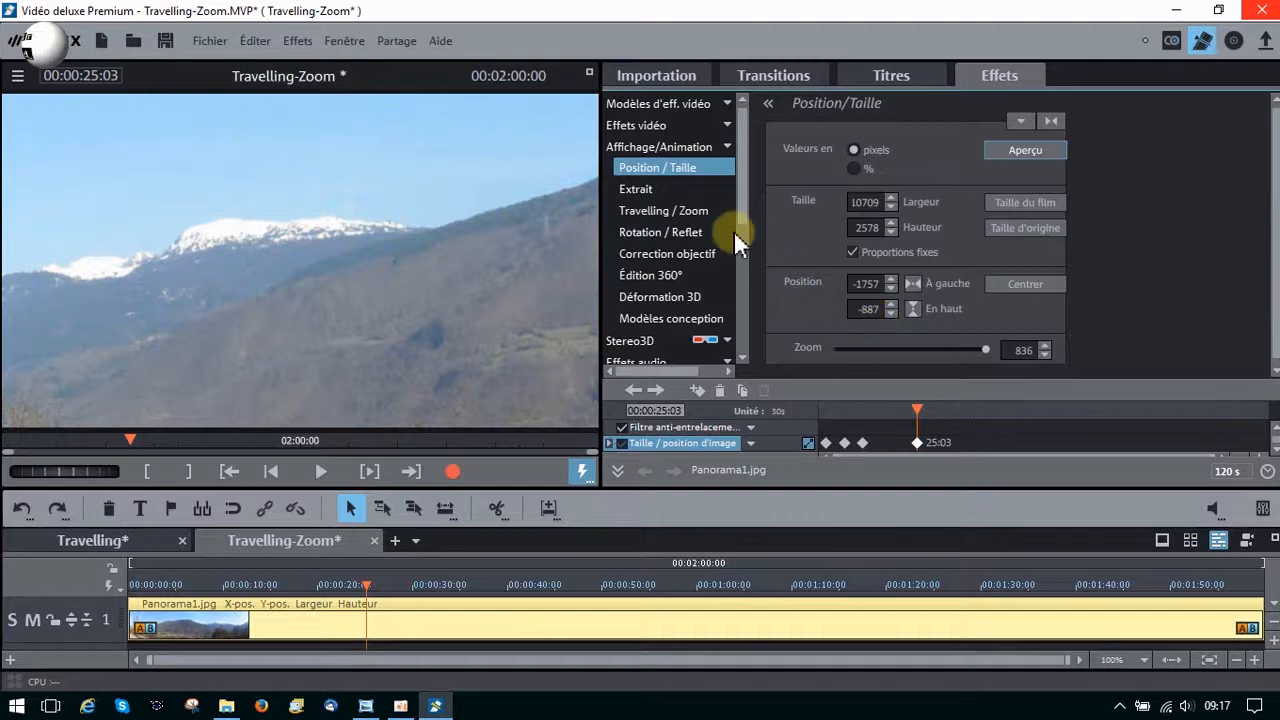
left_click(687, 211)
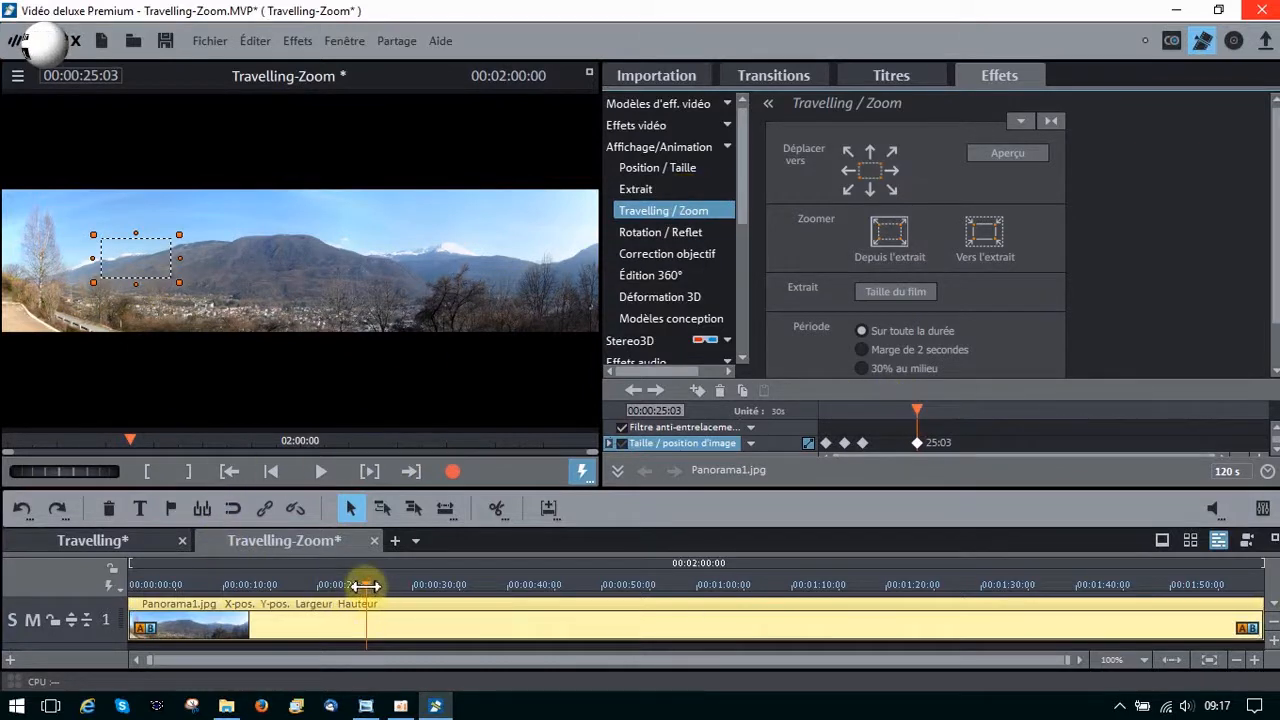
At 00:00:30:02, move the extract frame diagonally down over the town in the valley.
left_click_drag(366, 585, 412, 584)
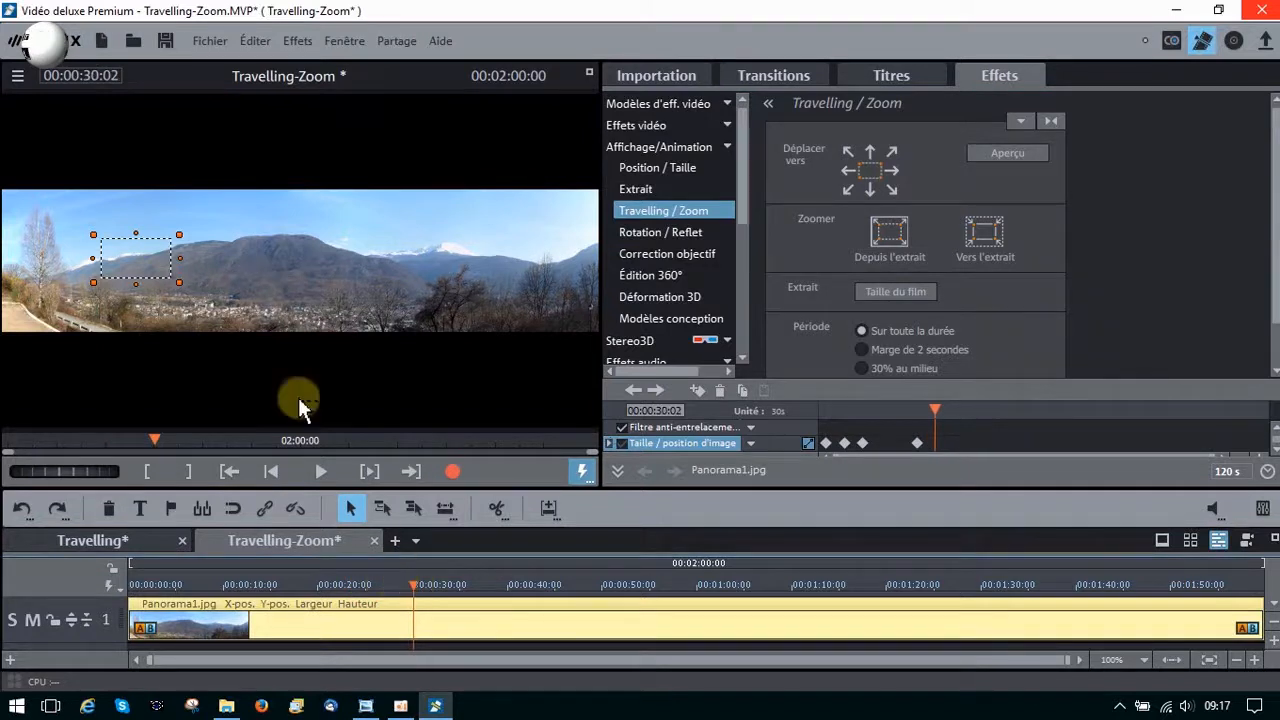
left_click(589, 73)
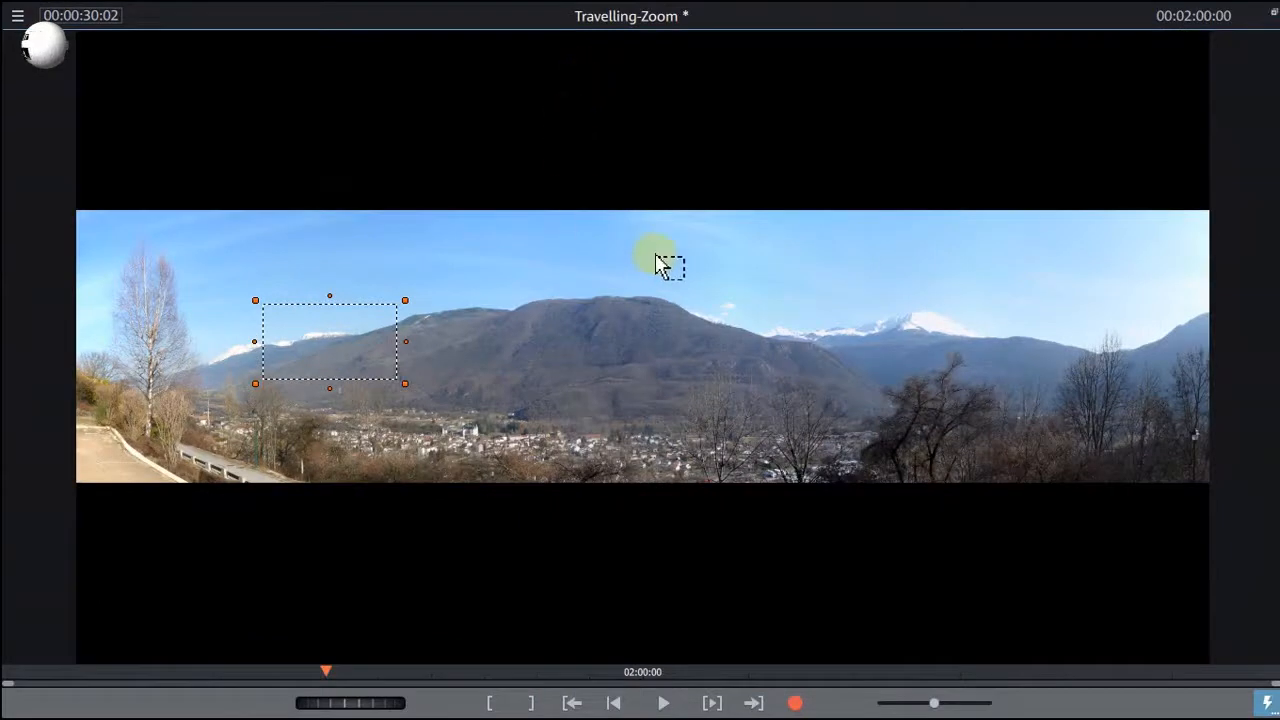
left_click_drag(342, 336, 432, 415)
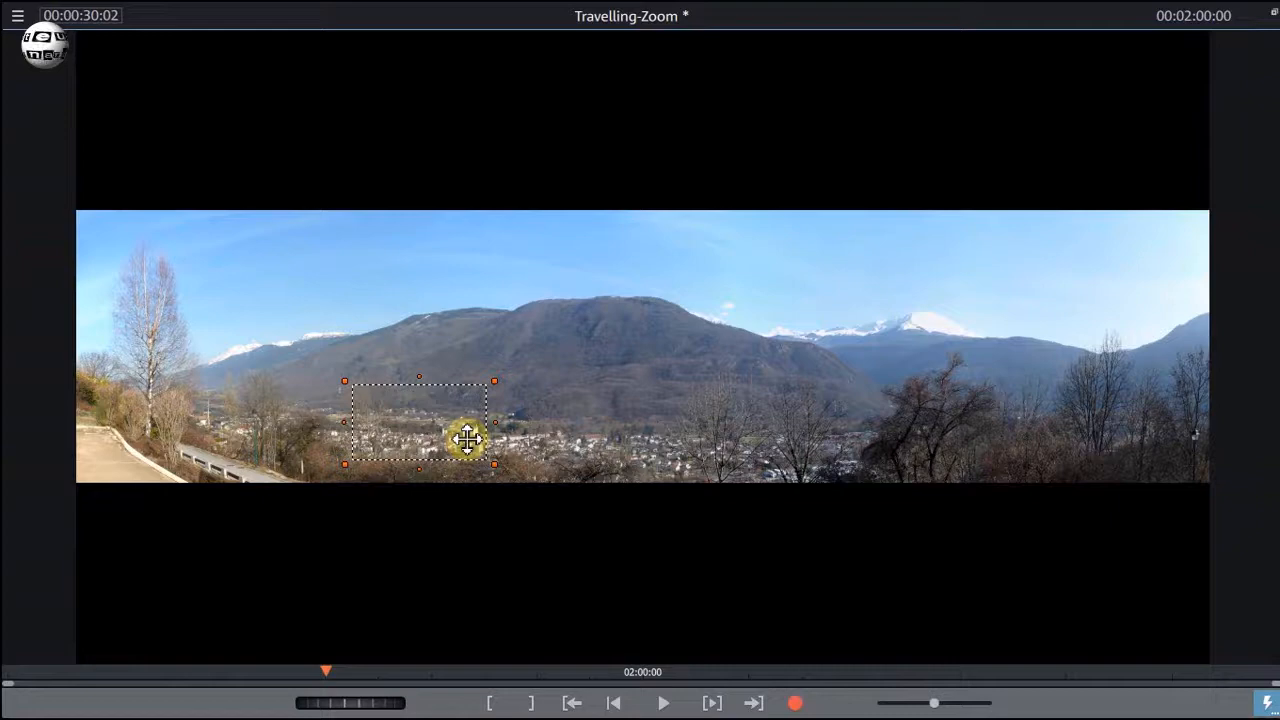
At 00:00:45:00, shift the extract frame sideways along the valley town, toward the centre of the panorama.
left_click(1273, 10)
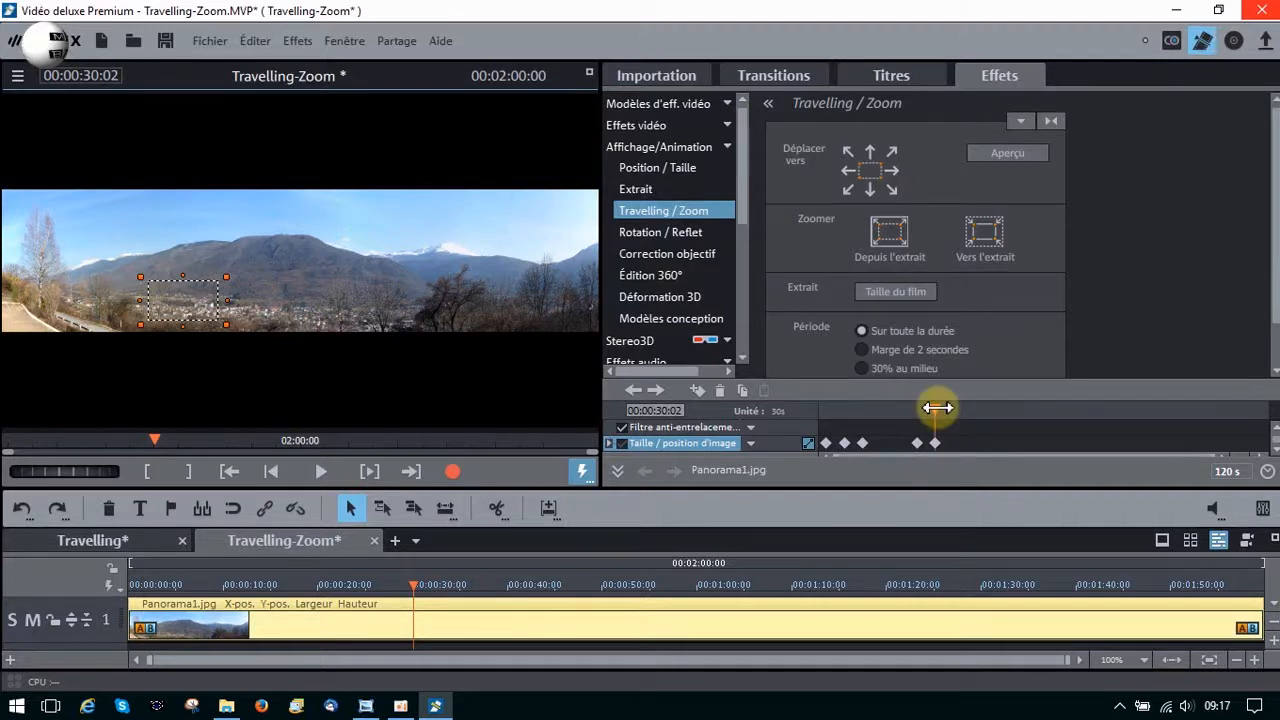
left_click_drag(937, 407, 988, 416)
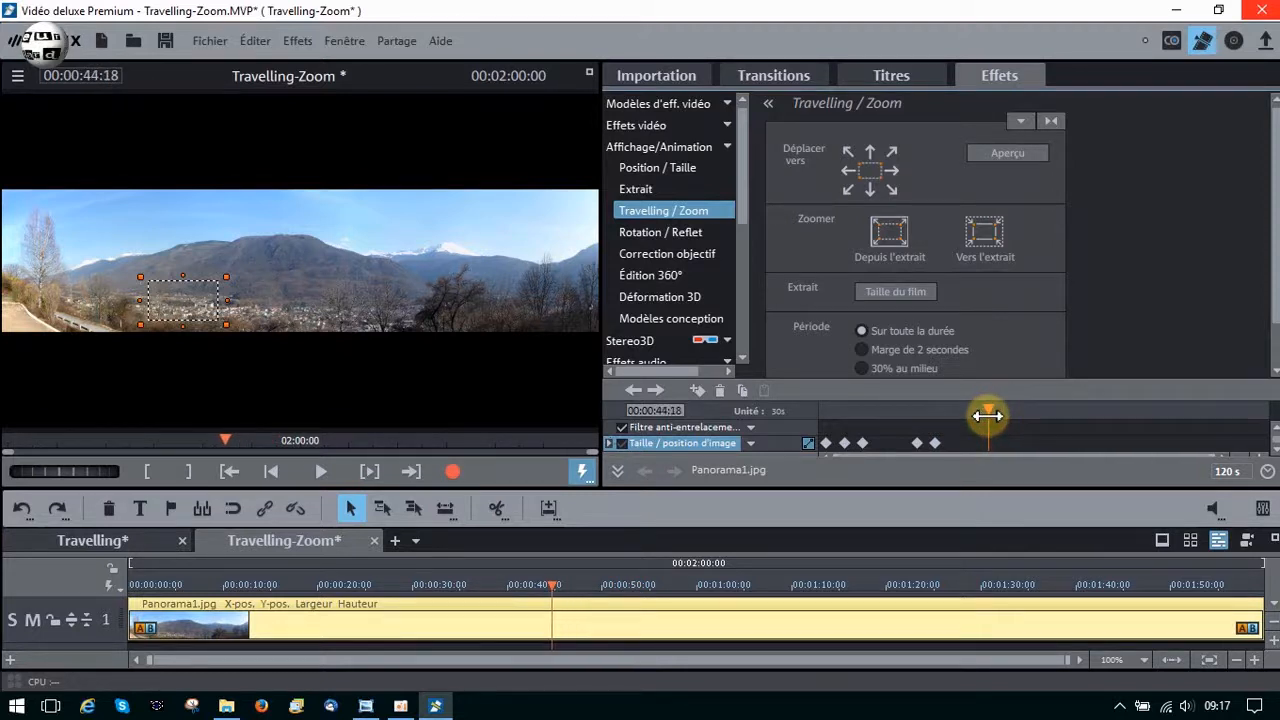
left_click_drag(95, 469, 85, 475)
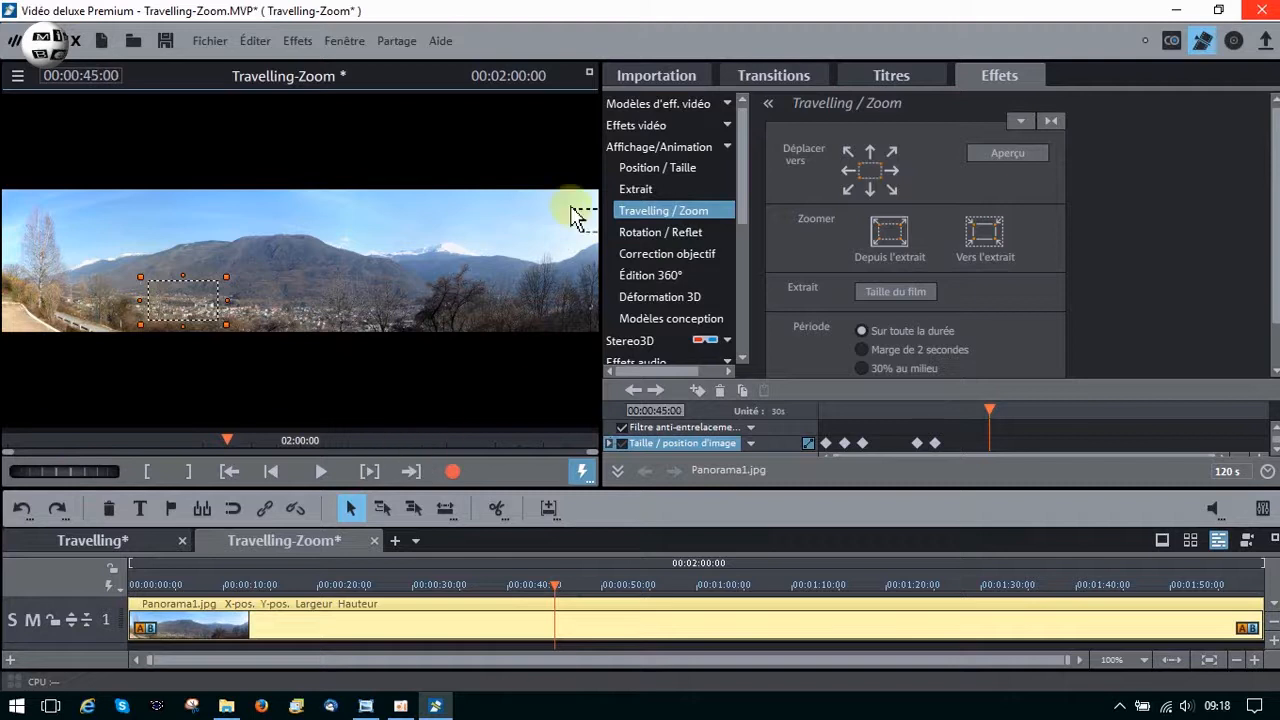
left_click(587, 72)
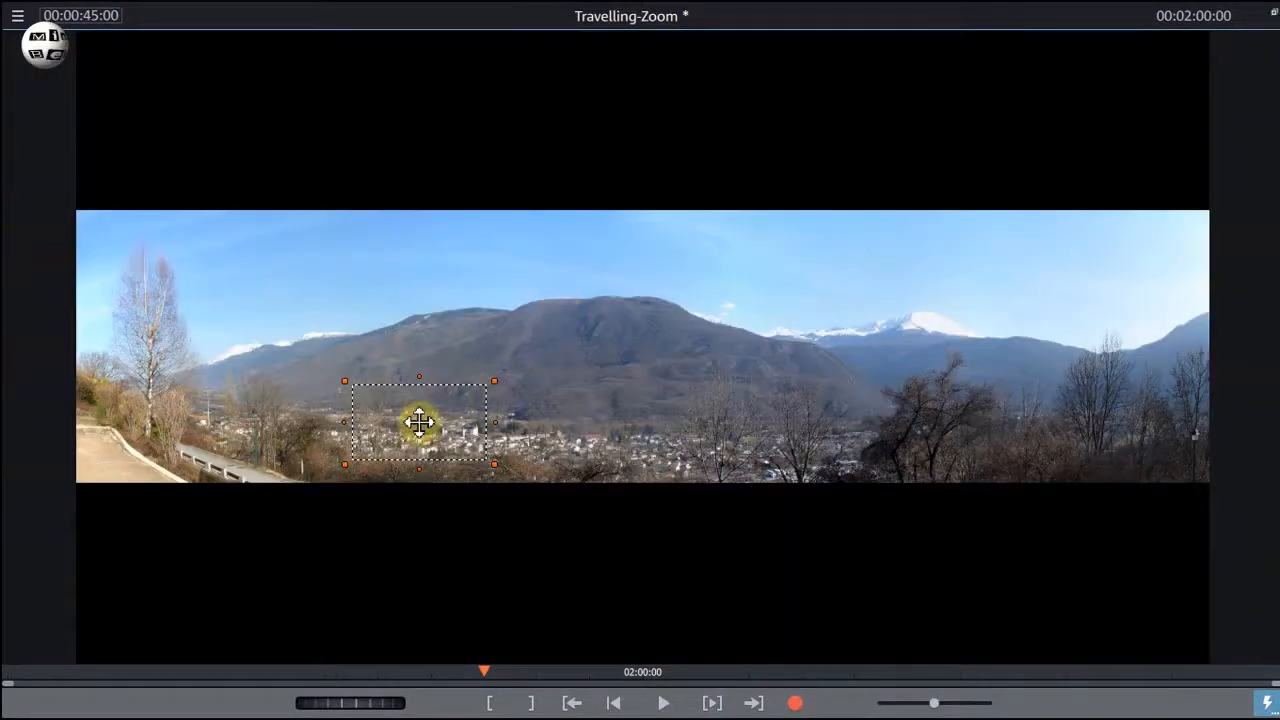
left_click_drag(419, 422, 512, 419)
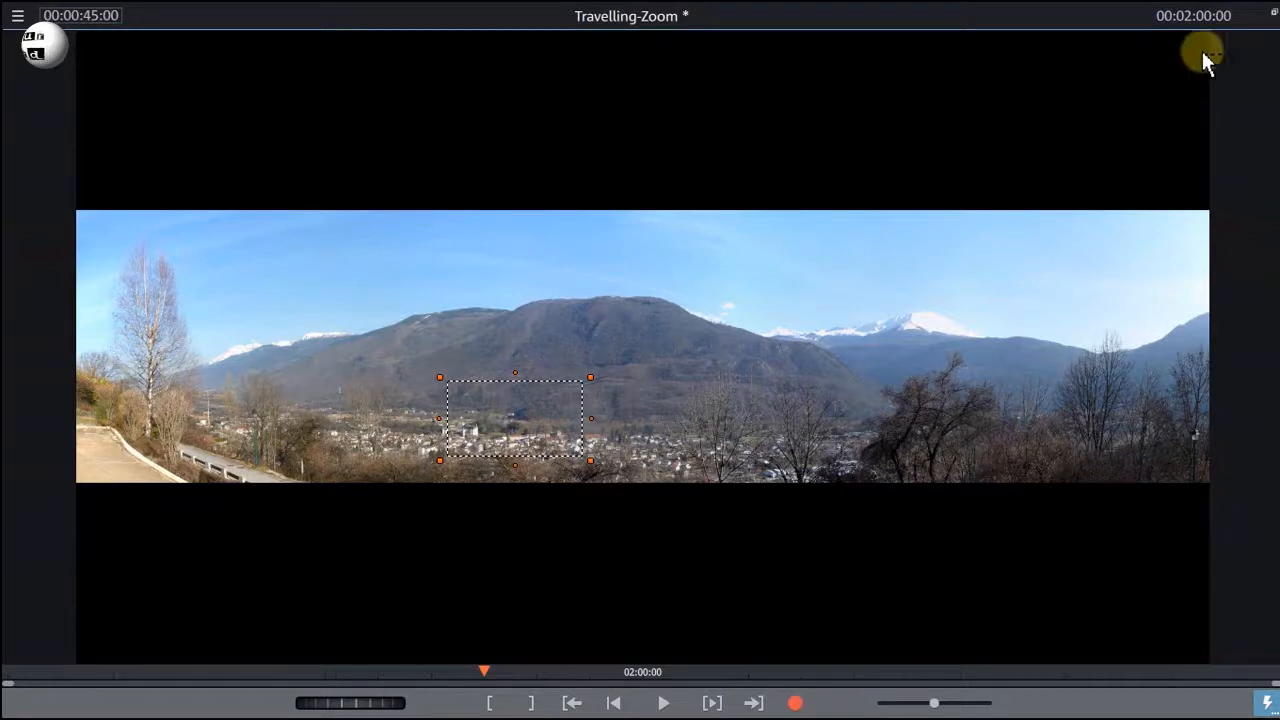
left_click(1274, 12)
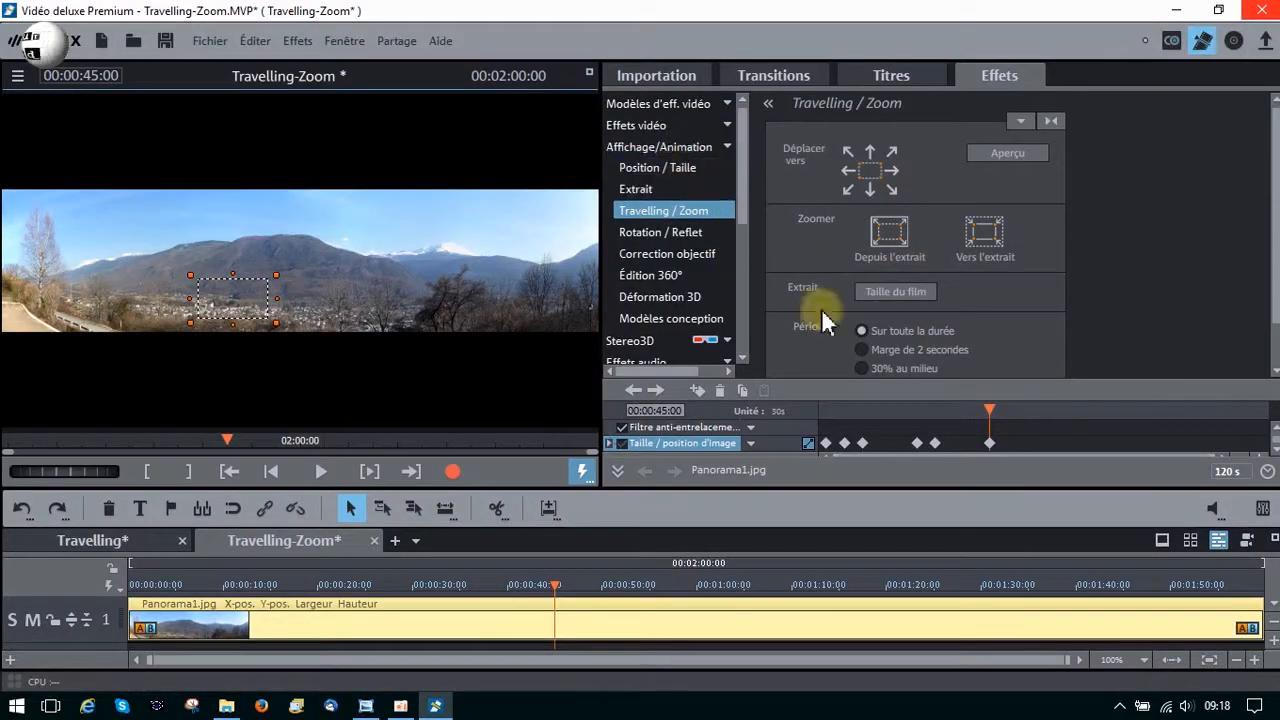
Match the 45:00 keyframe's height to the 30:02 keyframe by setting its En haut position to -1649.
left_click(936, 444)
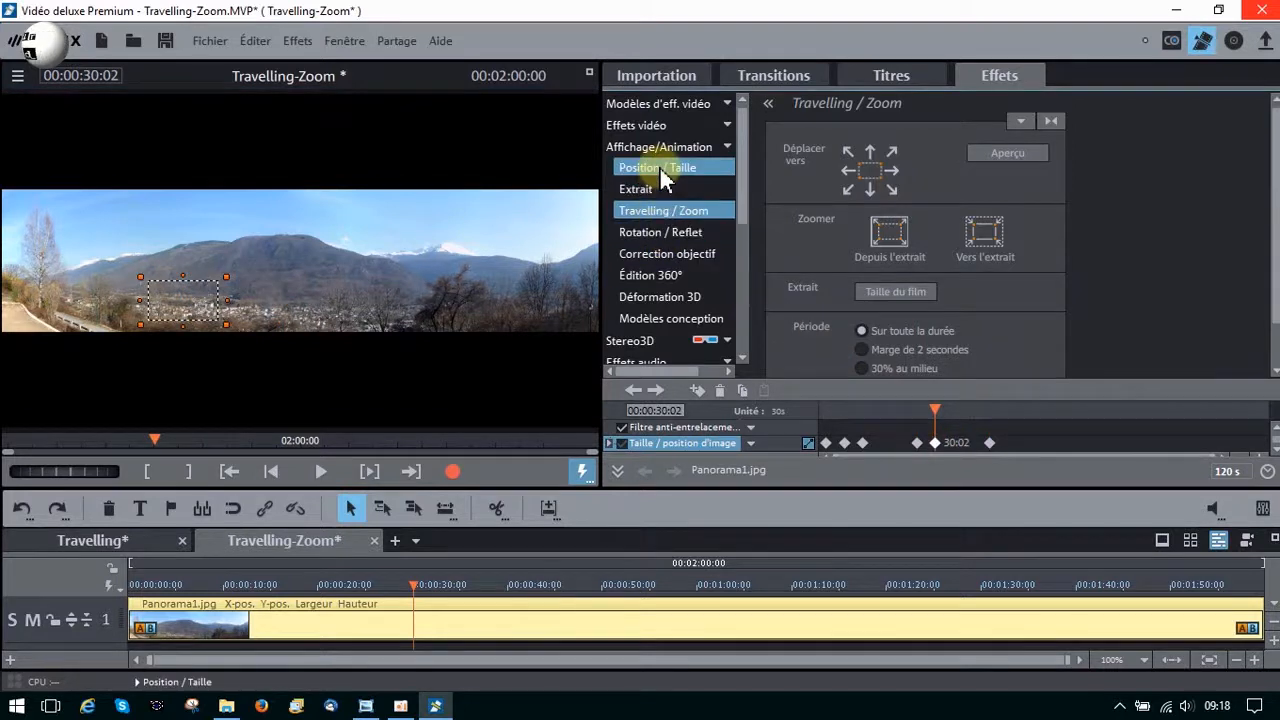
left_click(659, 167)
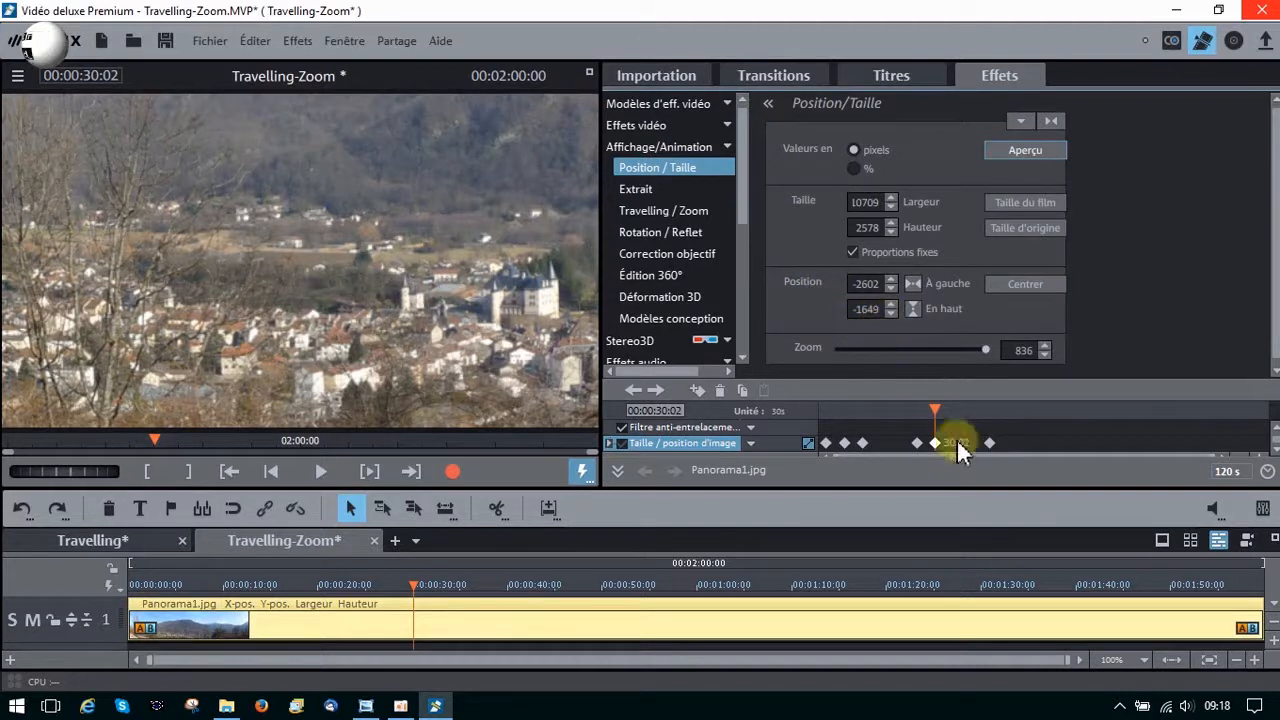
left_click(989, 442)
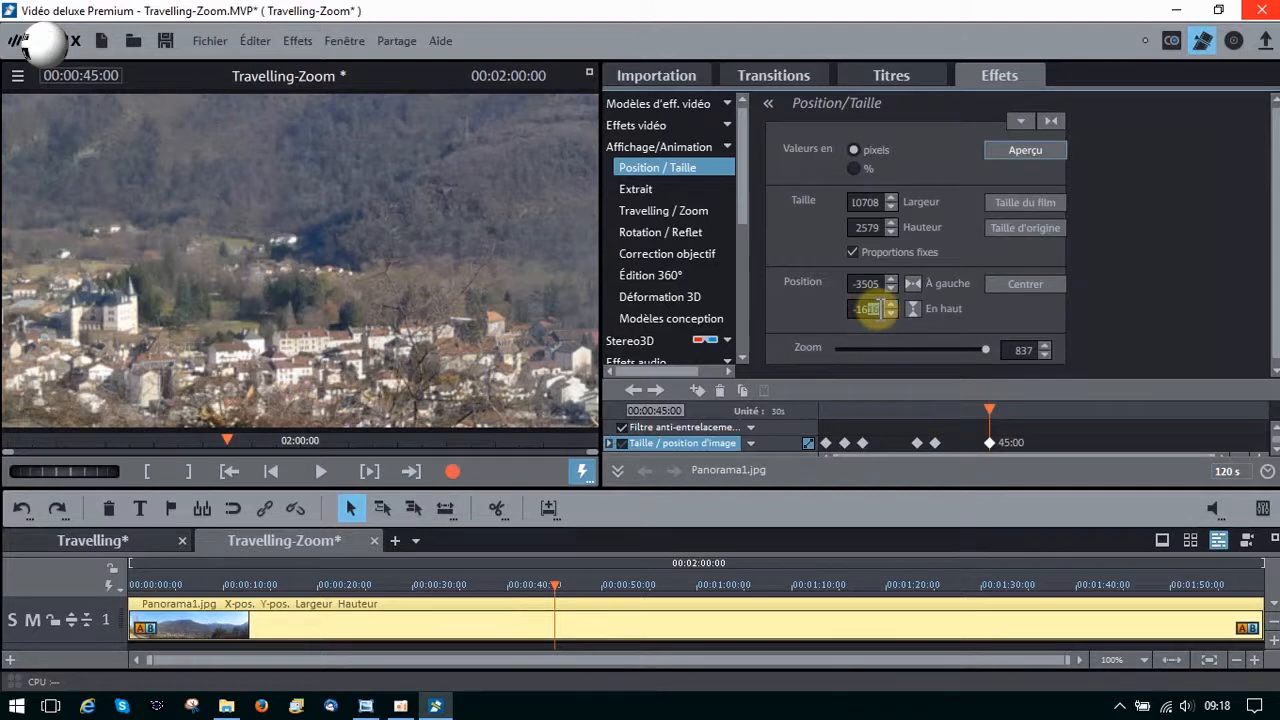
type("49")
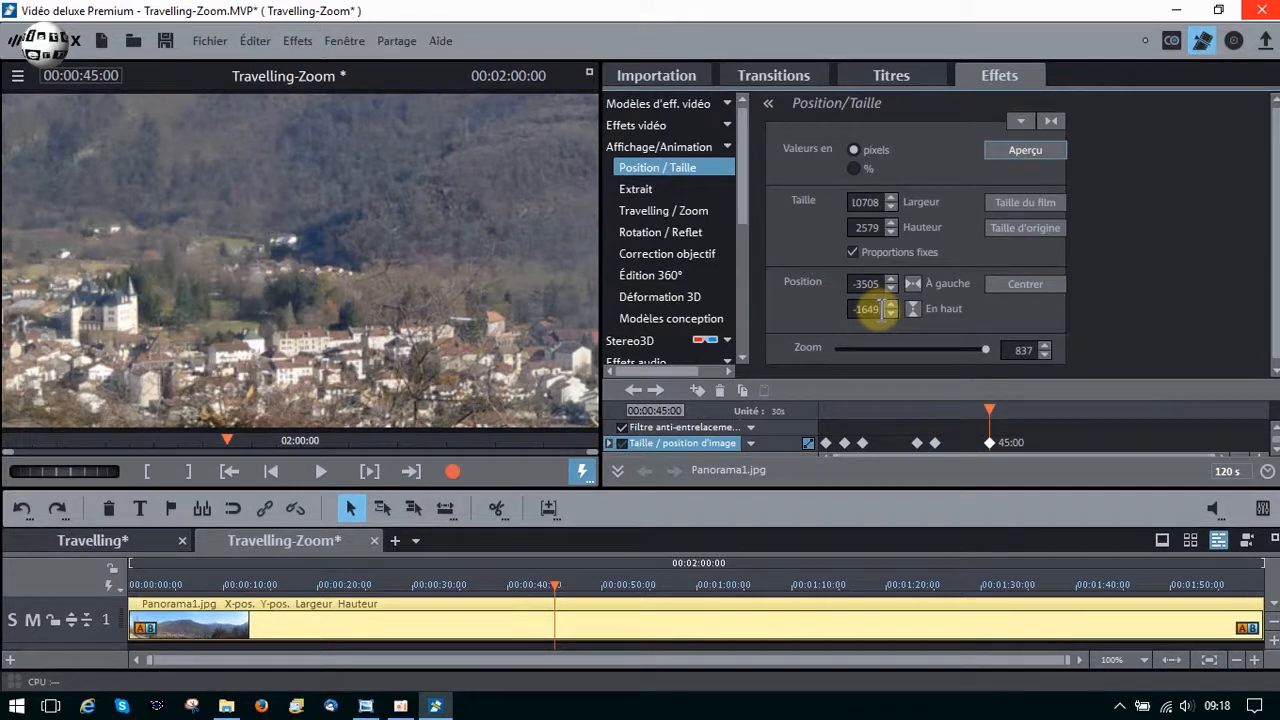
key("Return")
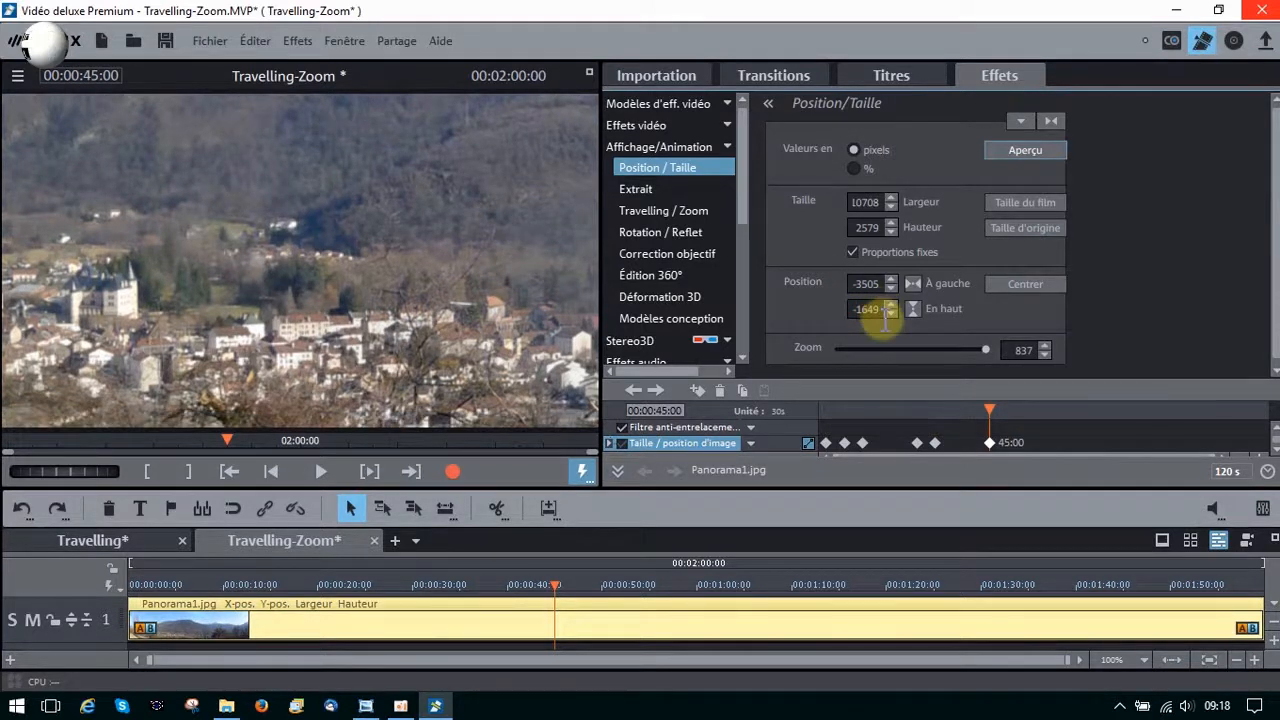
At 00:00:50:00 in Travelling / Zoom, move the extract frame up over the mountain's descending slope and distant snowy peaks, and enlarge it slightly.
left_click(660, 212)
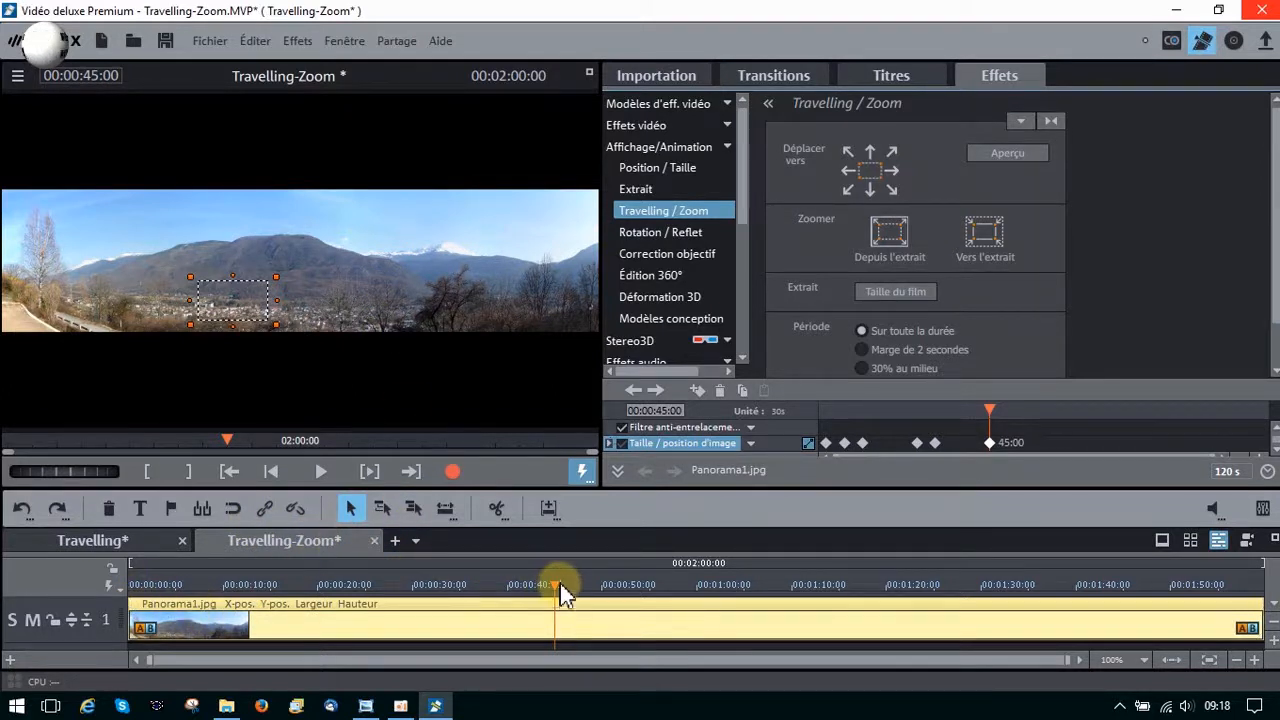
left_click_drag(554, 583, 601, 583)
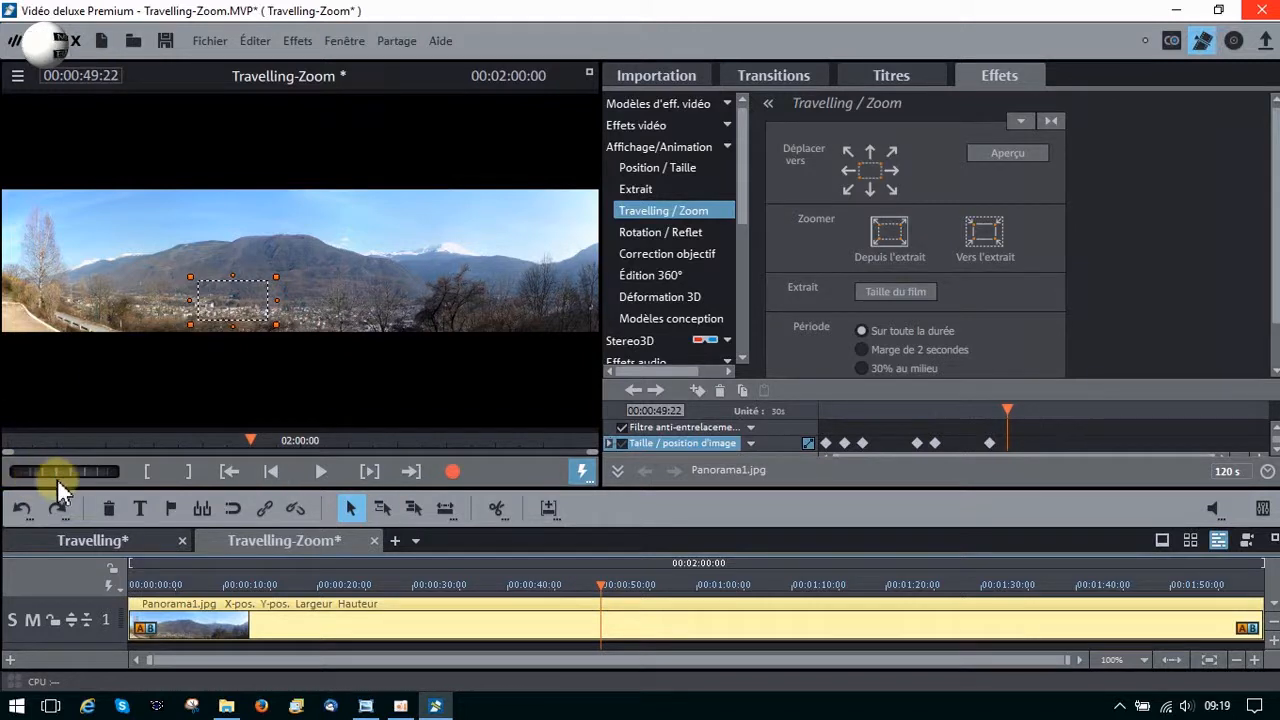
left_click_drag(66, 467, 82, 467)
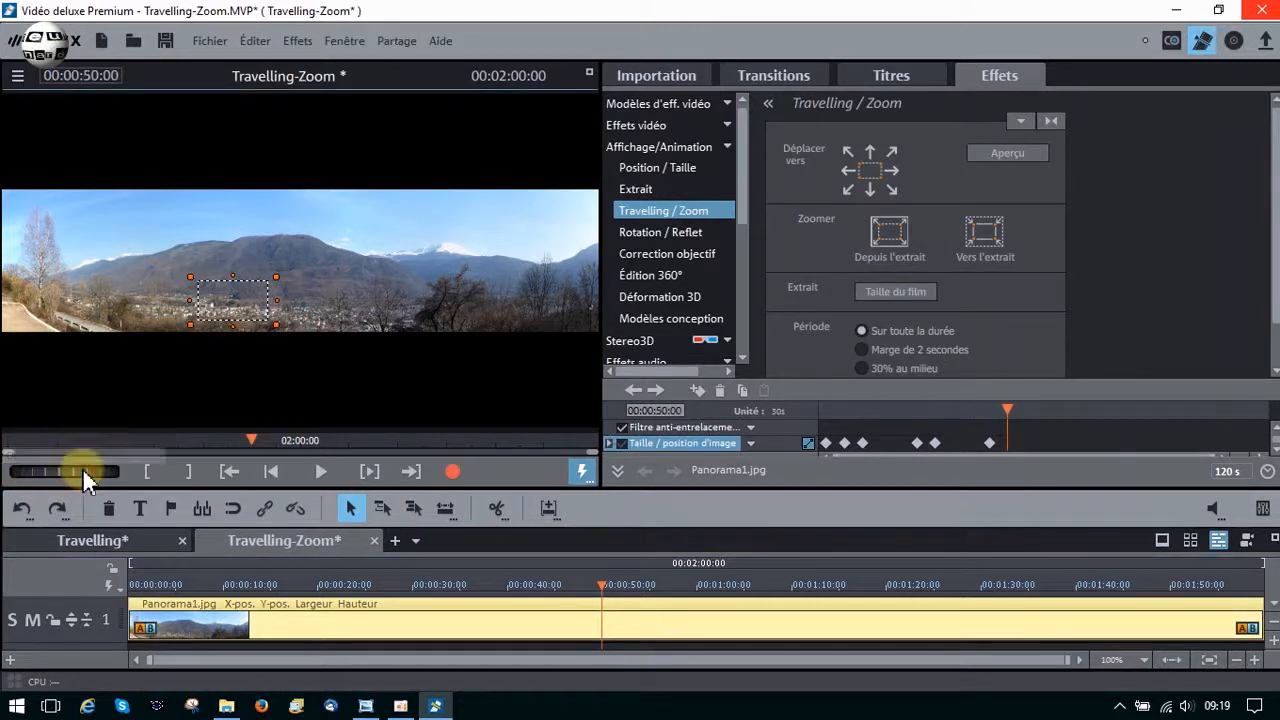
left_click(590, 76)
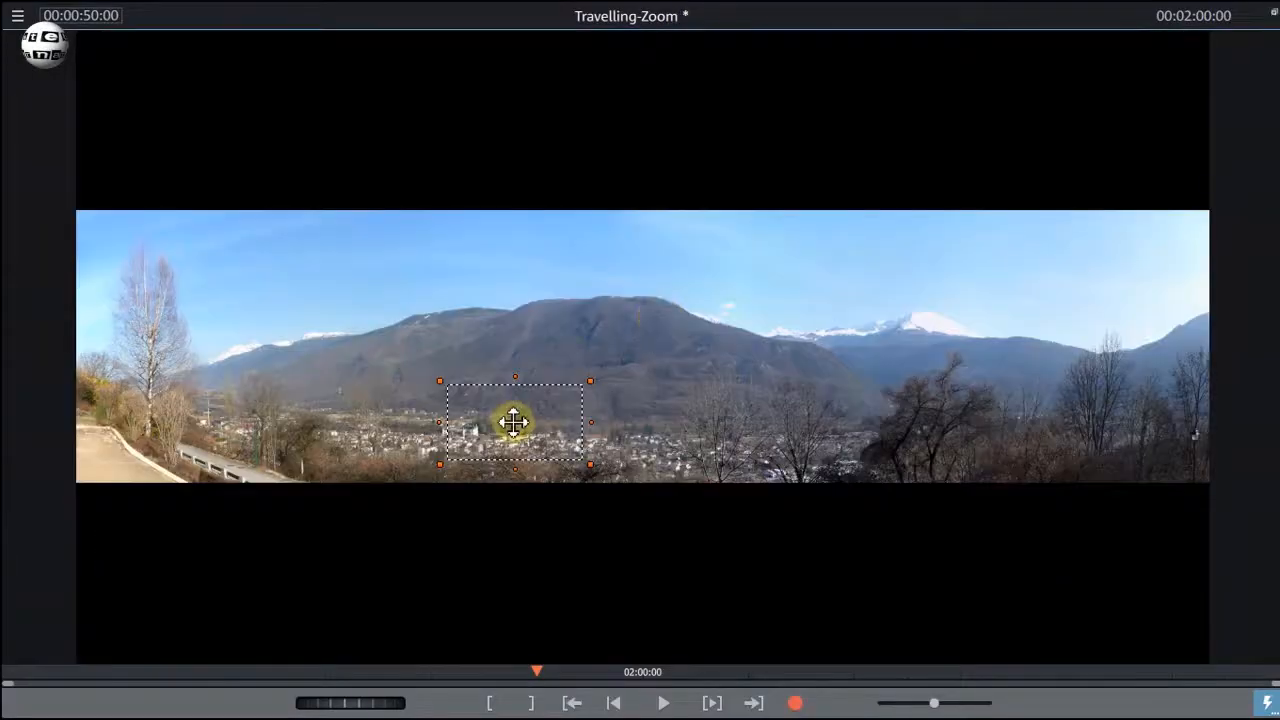
left_click_drag(517, 423, 780, 327)
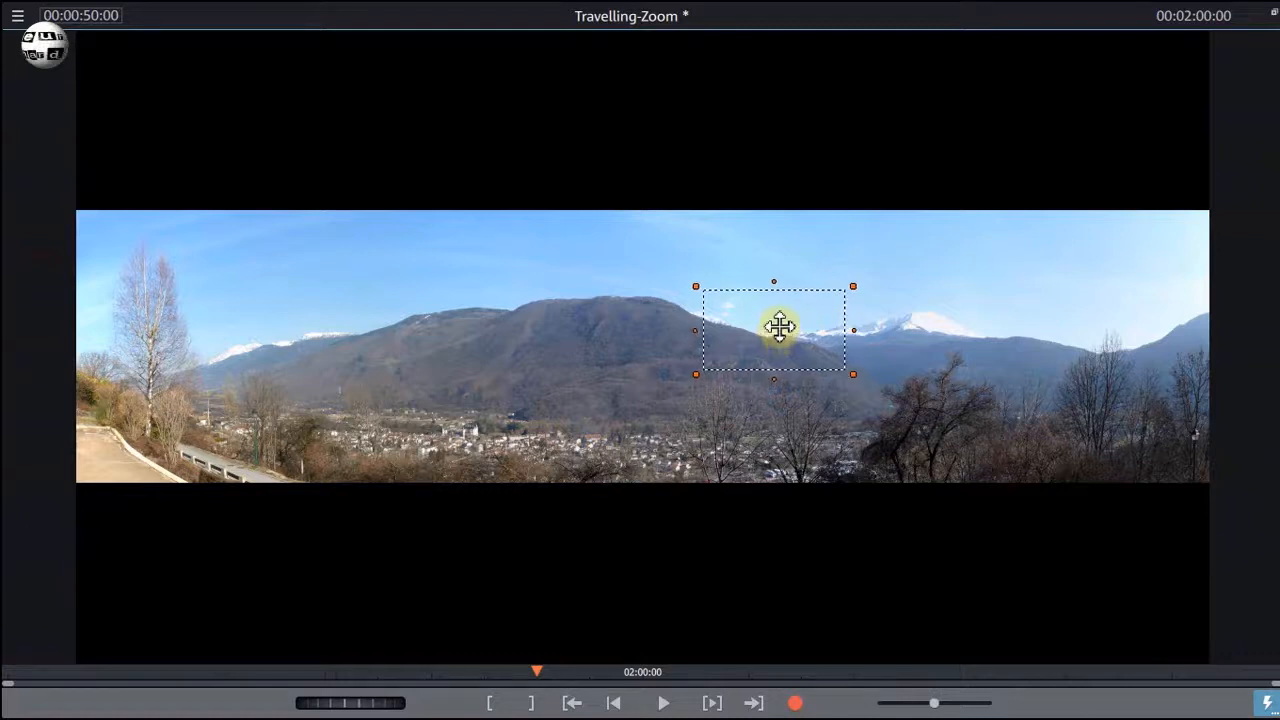
left_click_drag(850, 371, 883, 404)
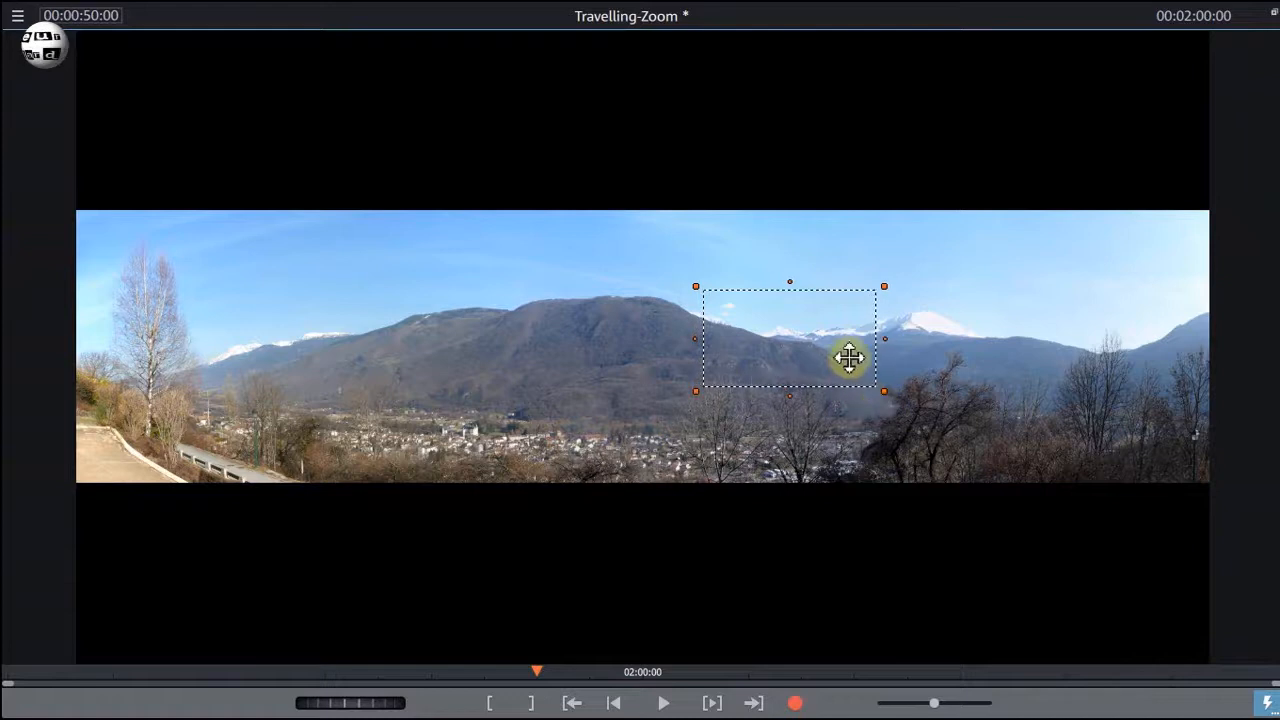
left_click_drag(811, 342, 772, 337)
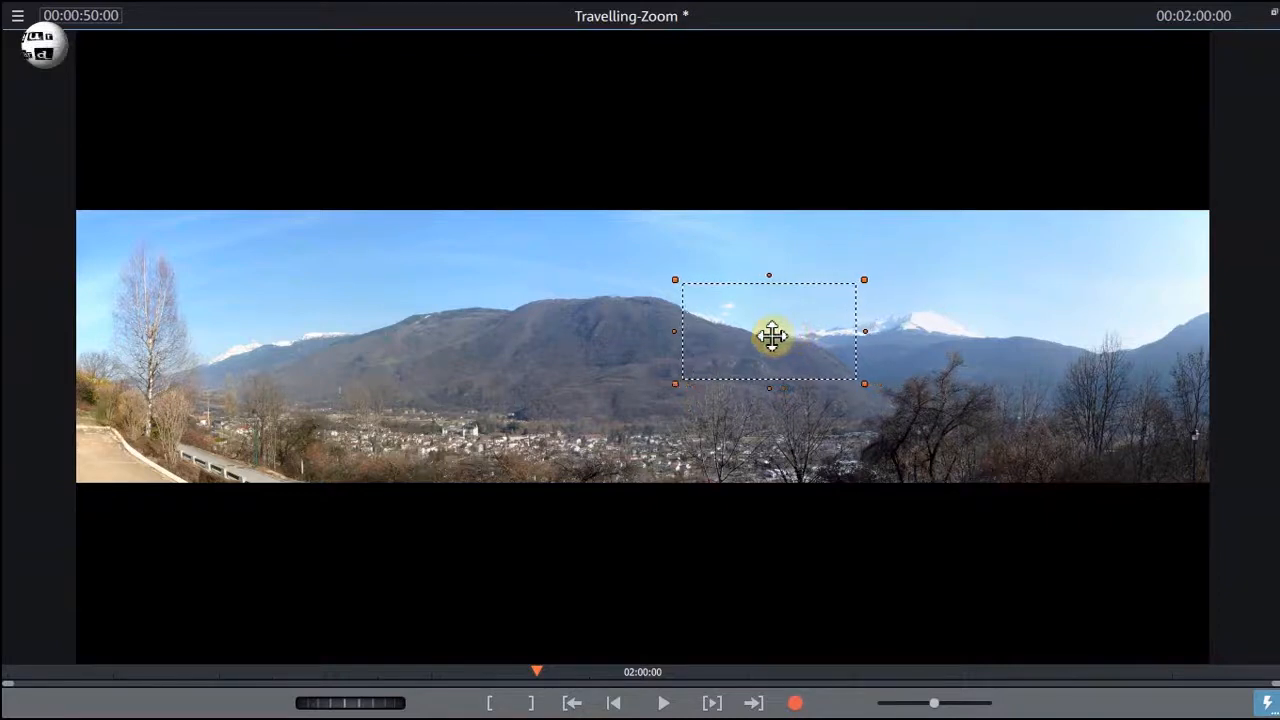
left_click(1265, 15)
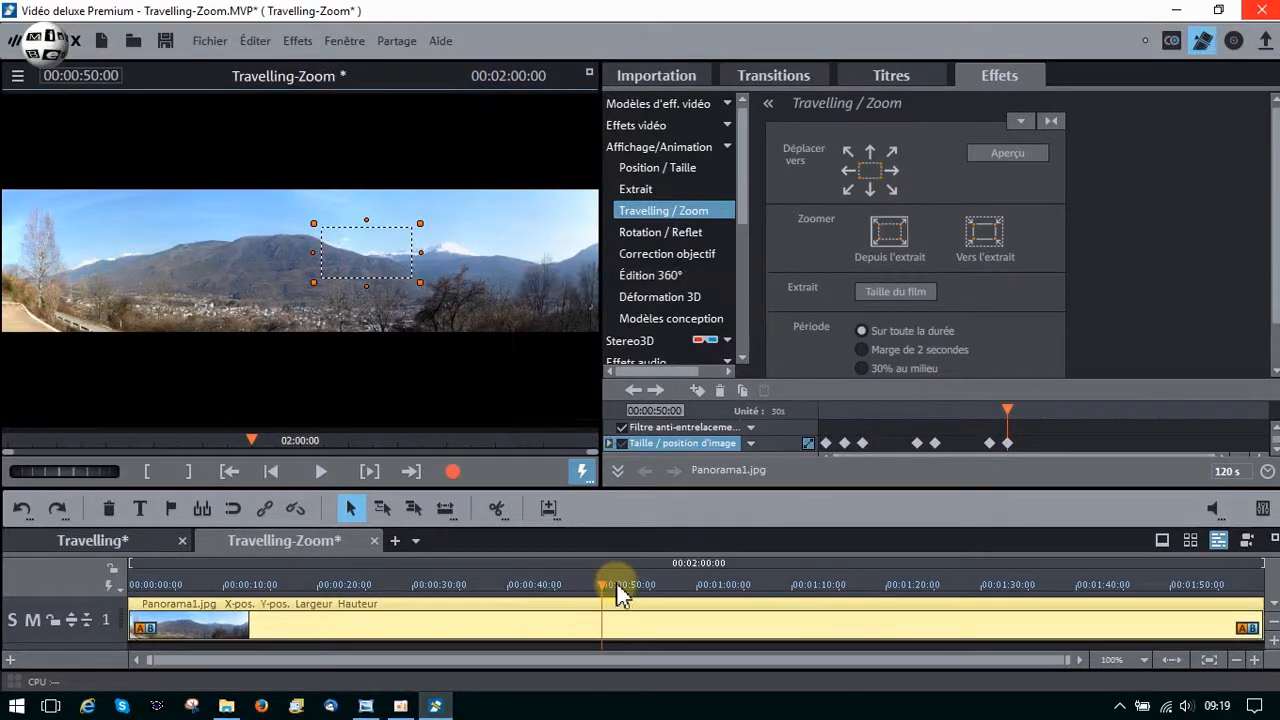
At 00:01:00:02, shift the extract frame across to the large snow-covered summit.
left_click_drag(606, 586, 698, 588)
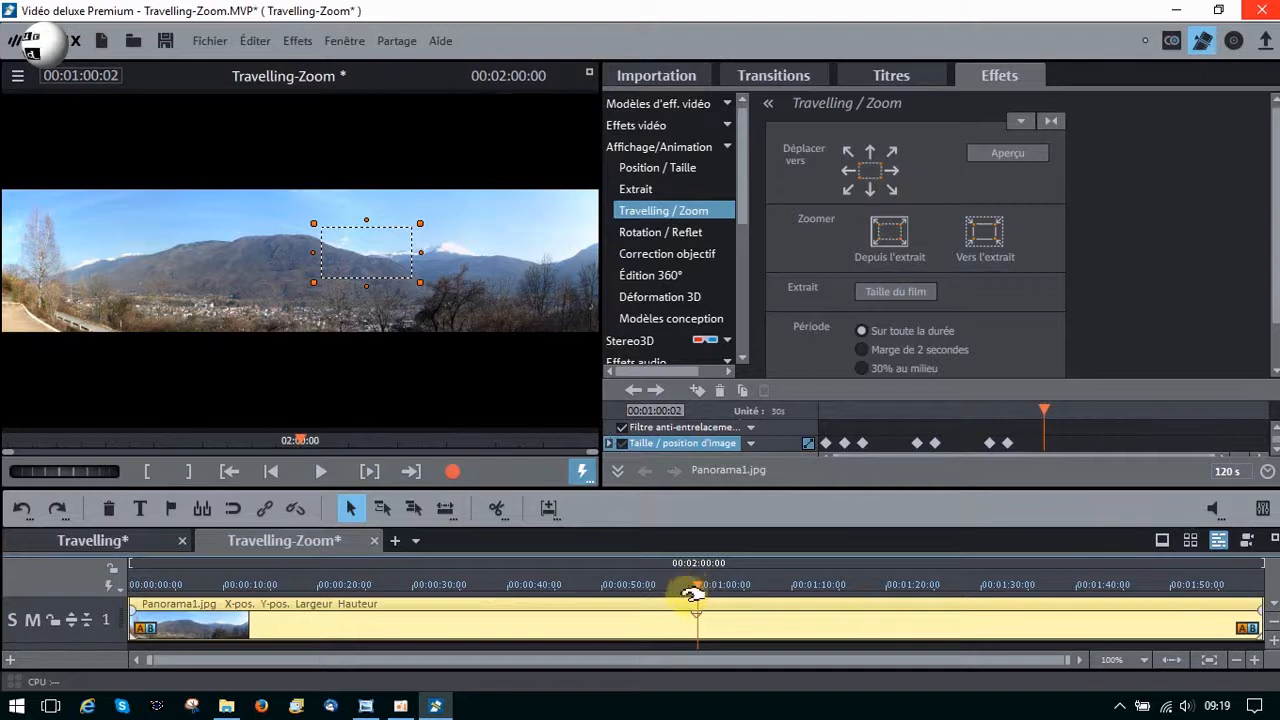
left_click(592, 72)
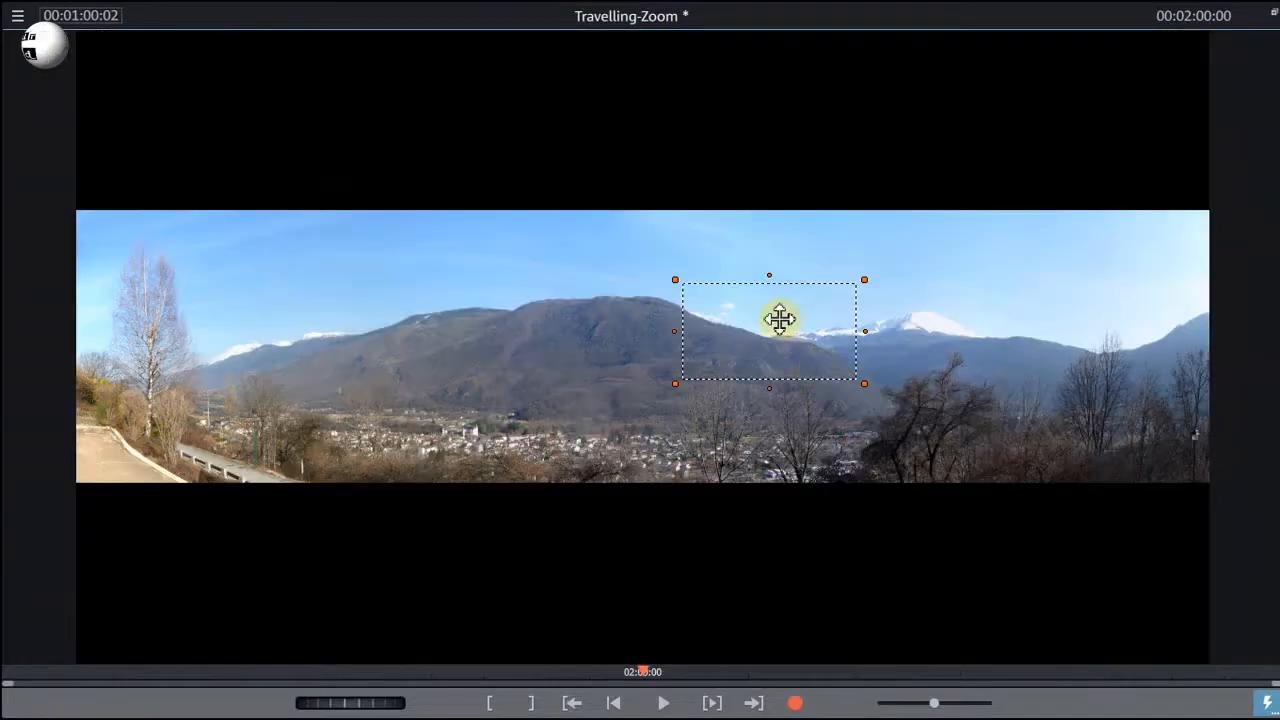
left_click_drag(778, 317, 941, 316)
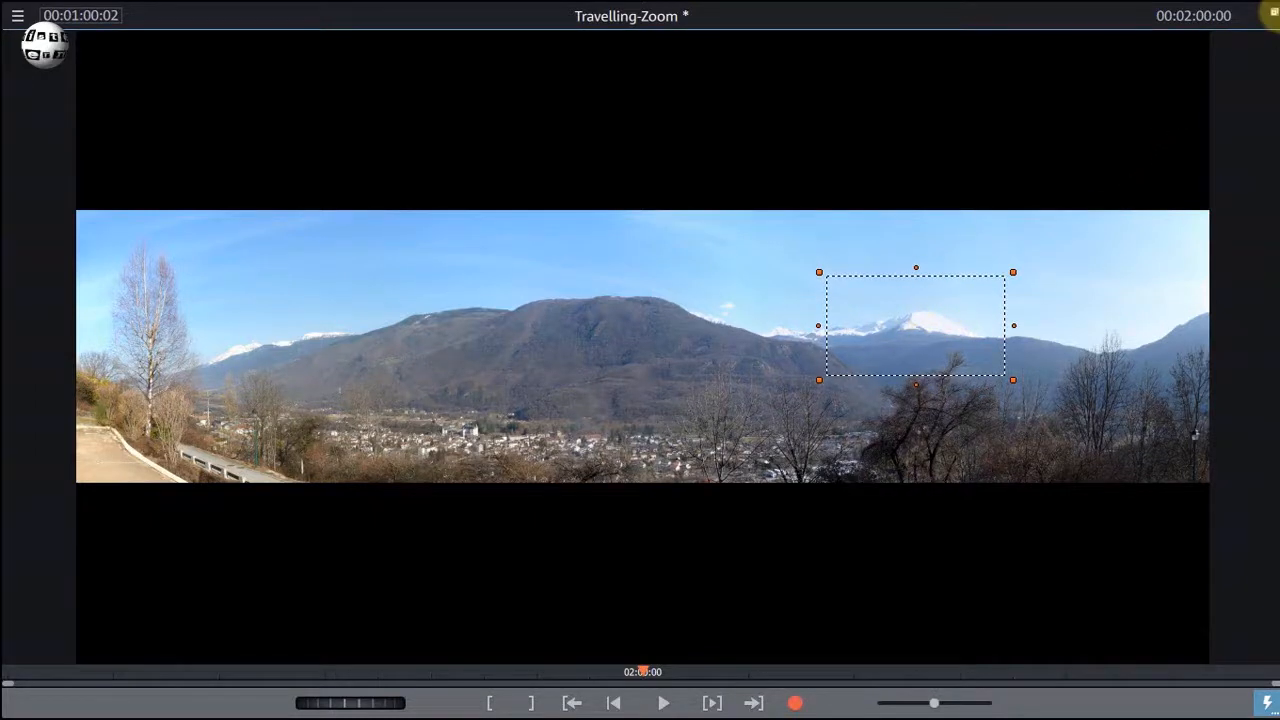
left_click(1273, 12)
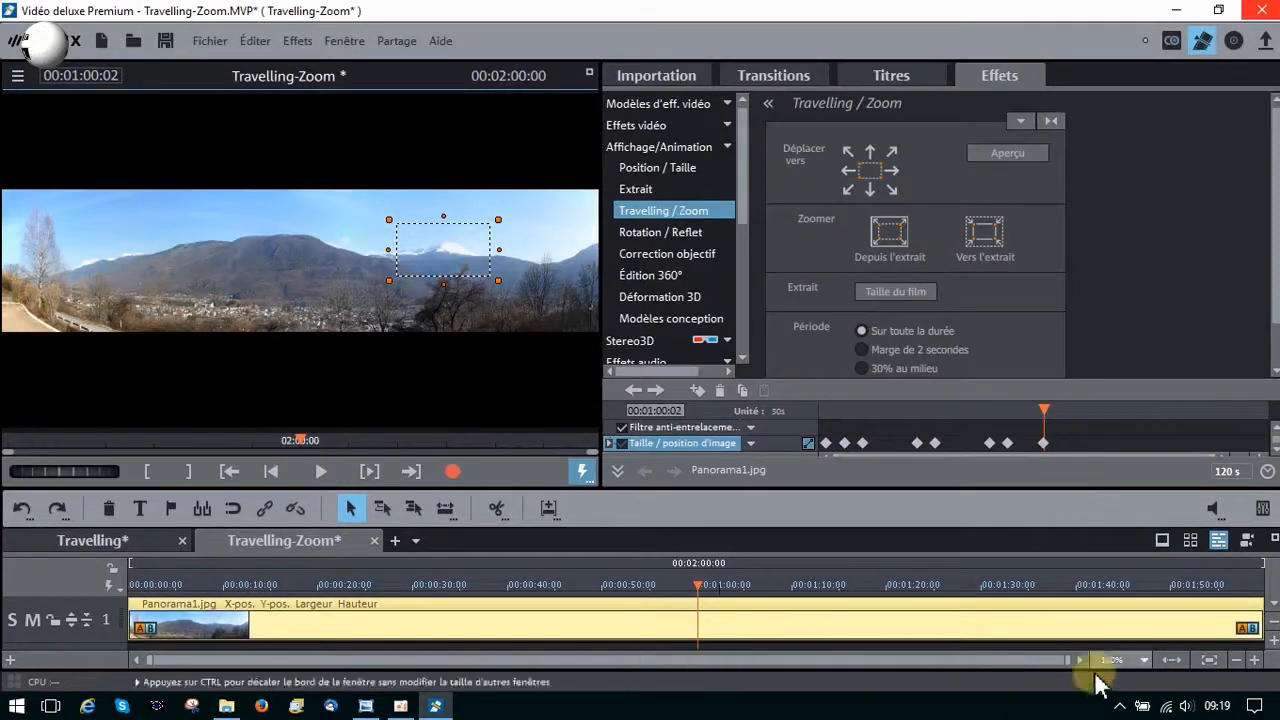
Try matching the 01:00:02 keyframe's height to the 50:00 keyframe by setting its En haut position to -537.
left_click(1007, 445)
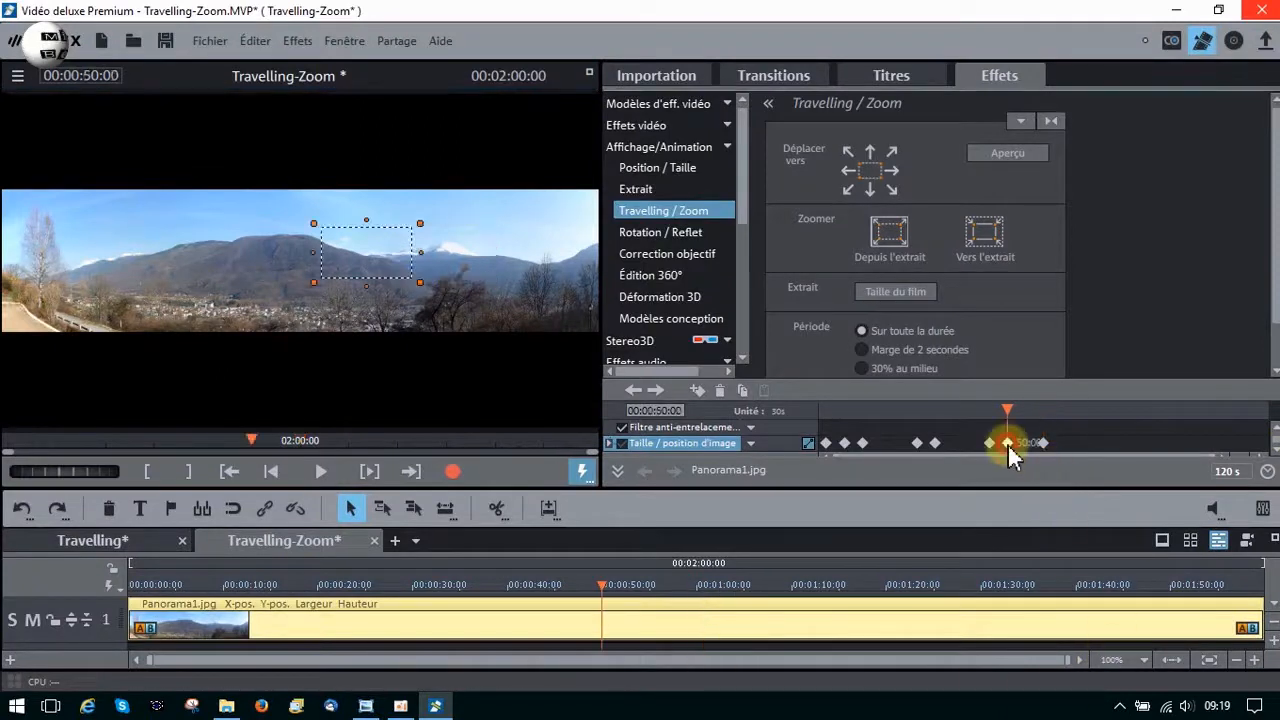
left_click(664, 168)
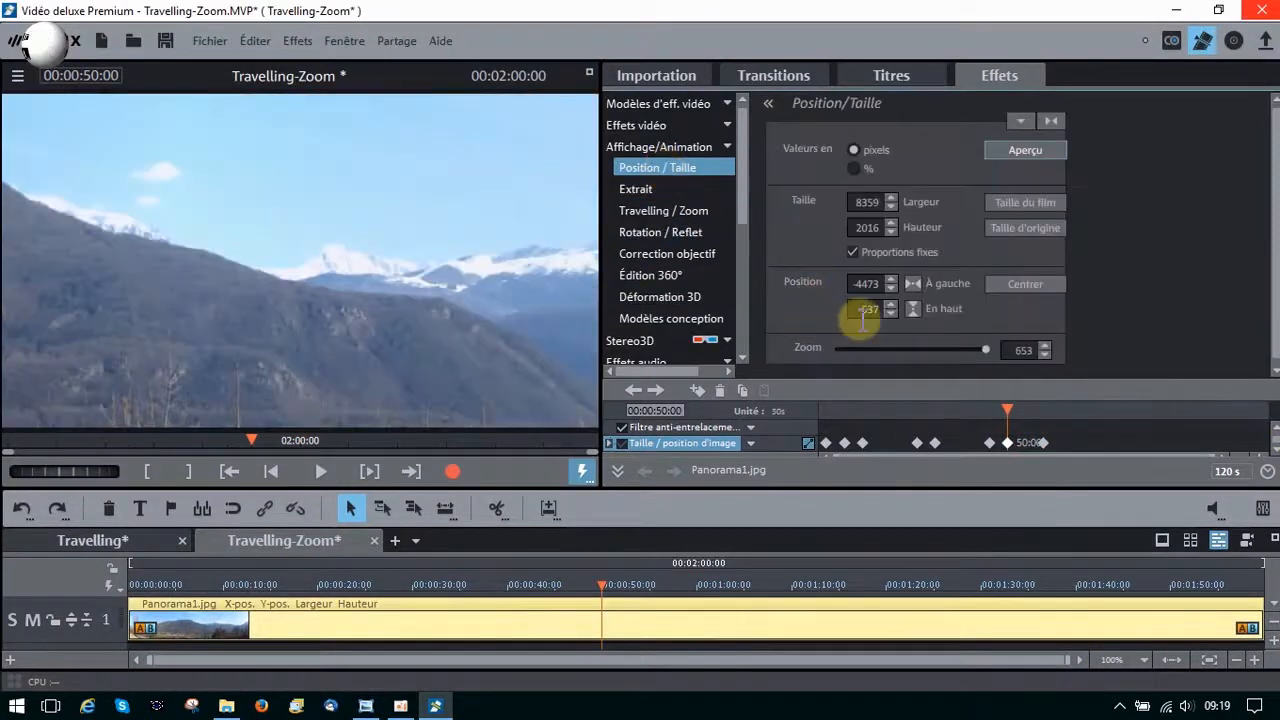
left_click(1045, 443)
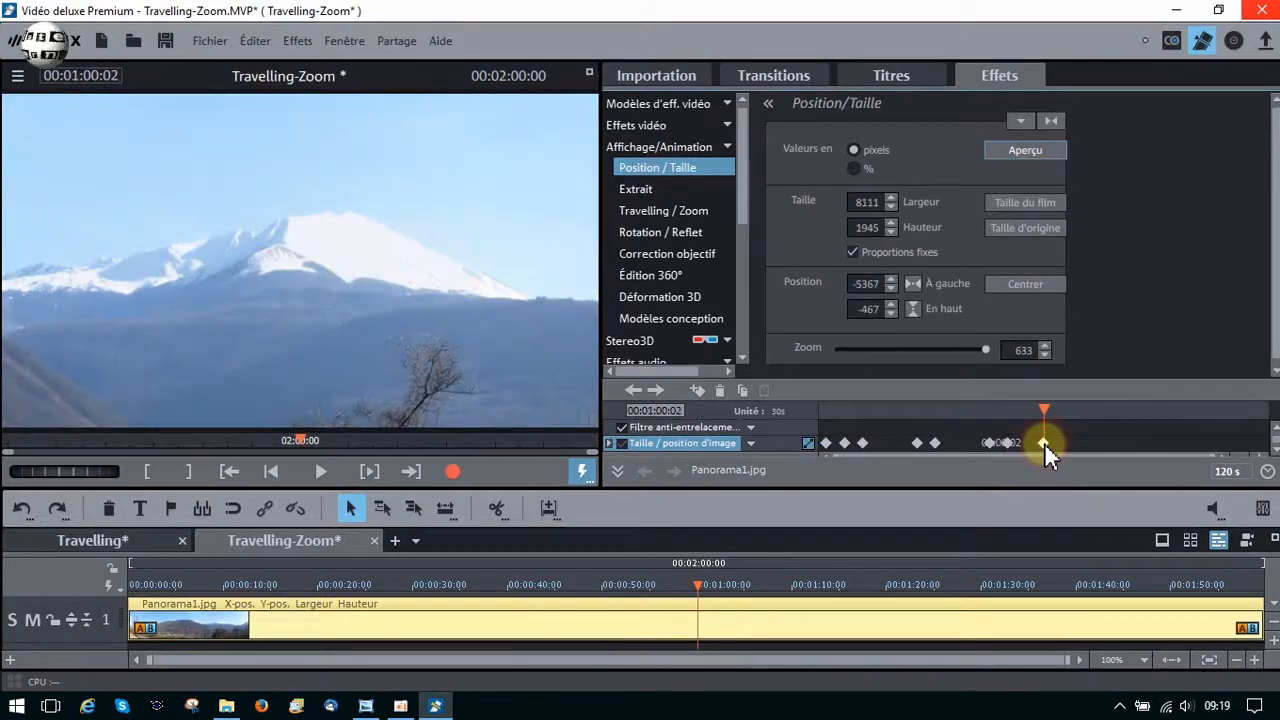
double_click(861, 311)
left_click_drag(865, 311, 879, 312)
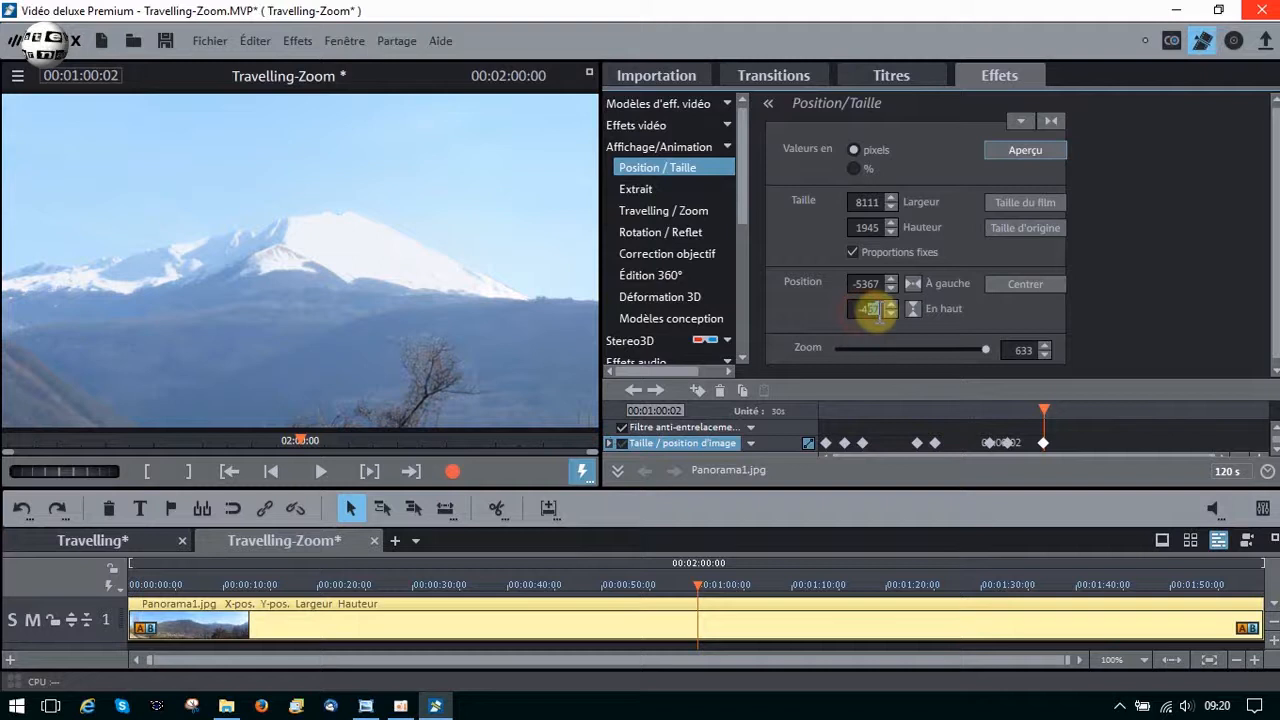
key("BackSpace")
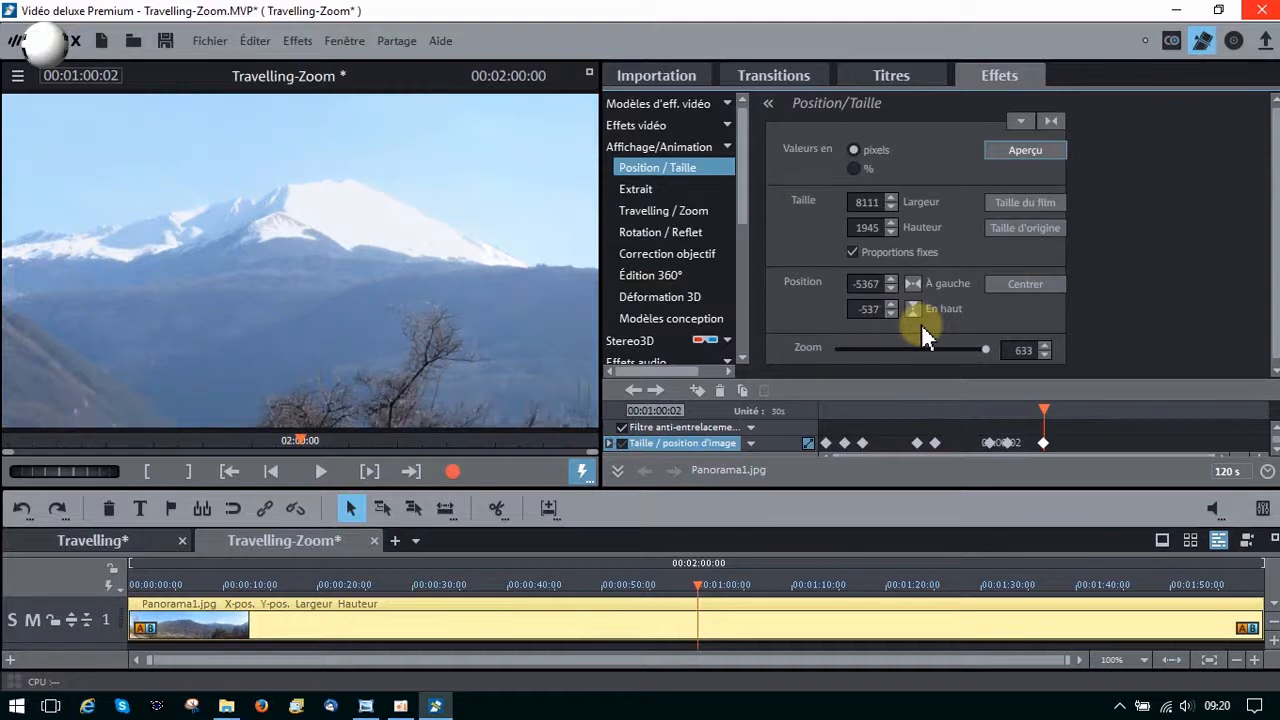
Compare with the 50:00 keyframe and restore the 01:00:02 keyframe's En haut position to -467.
left_click(1005, 442)
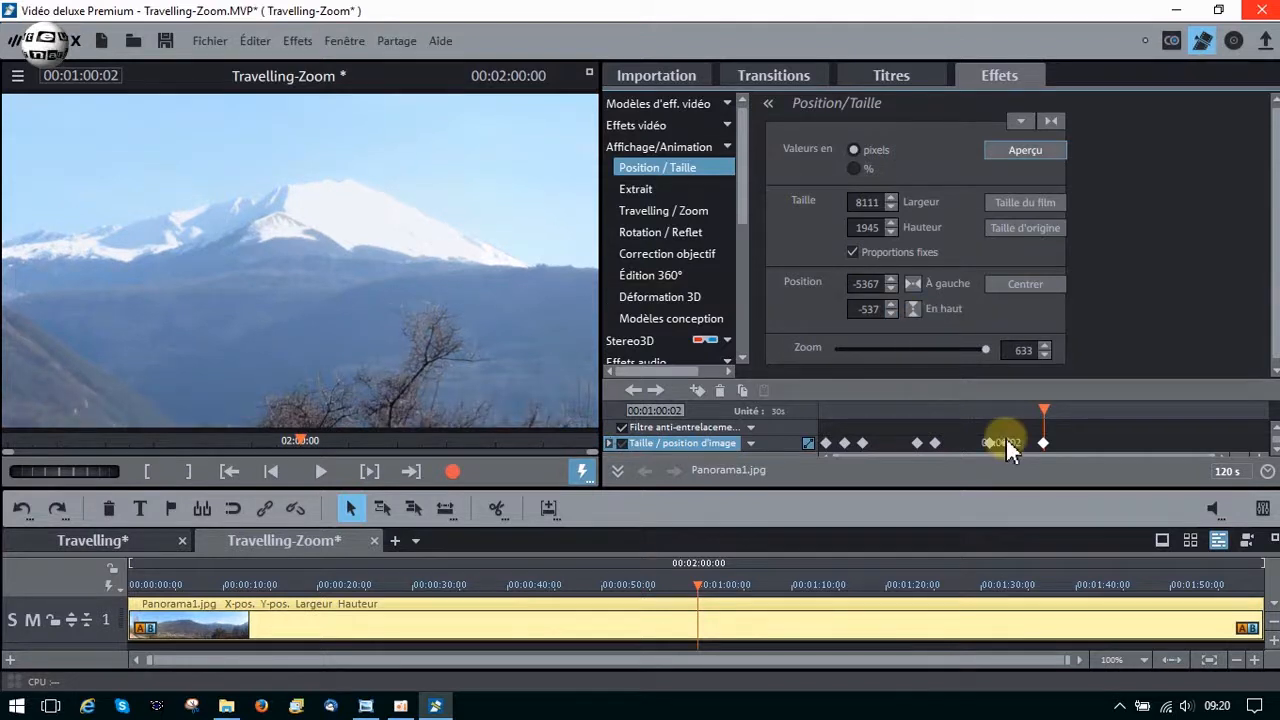
left_click(1006, 442)
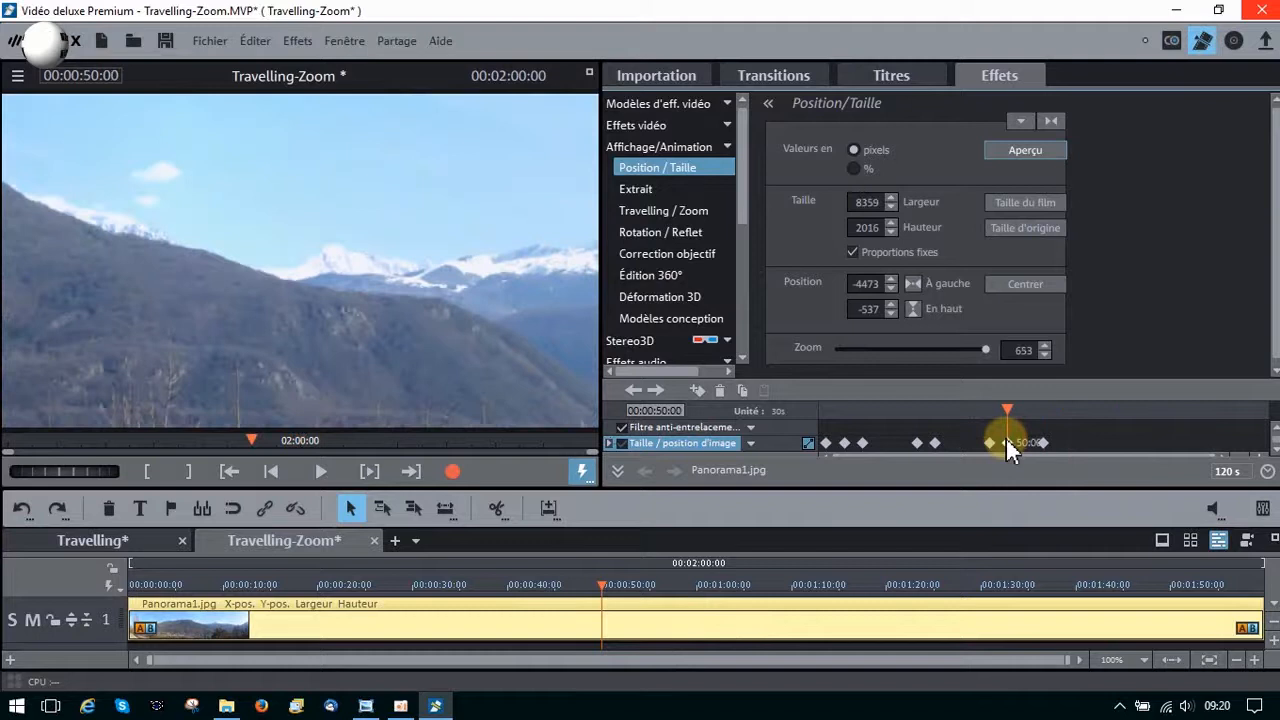
left_click(1047, 441)
left_click(860, 309)
key("BackSpace")
type("-46")
key("Return")
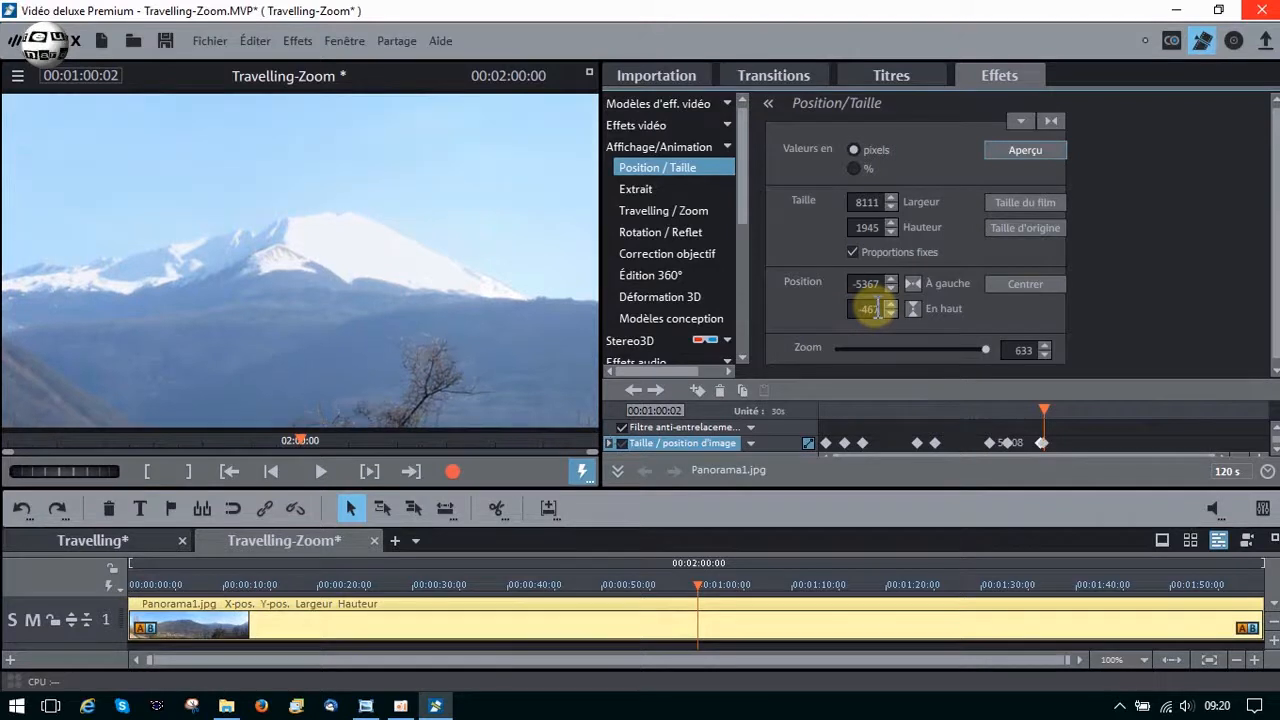
Set the 50:00 keyframe's En haut position to -467 and check it against the 01:00:02 keyframe.
left_click(1007, 442)
left_click(867, 310)
key("BackSpace")
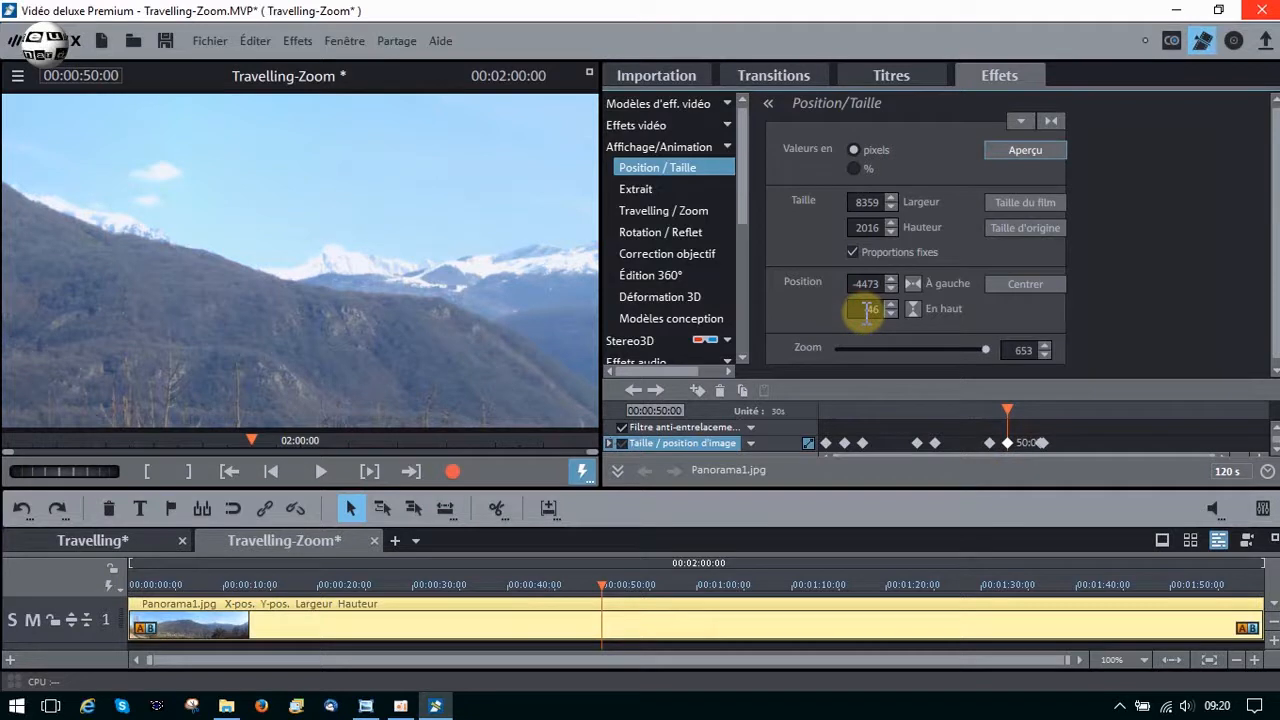
type("-467")
key("Return")
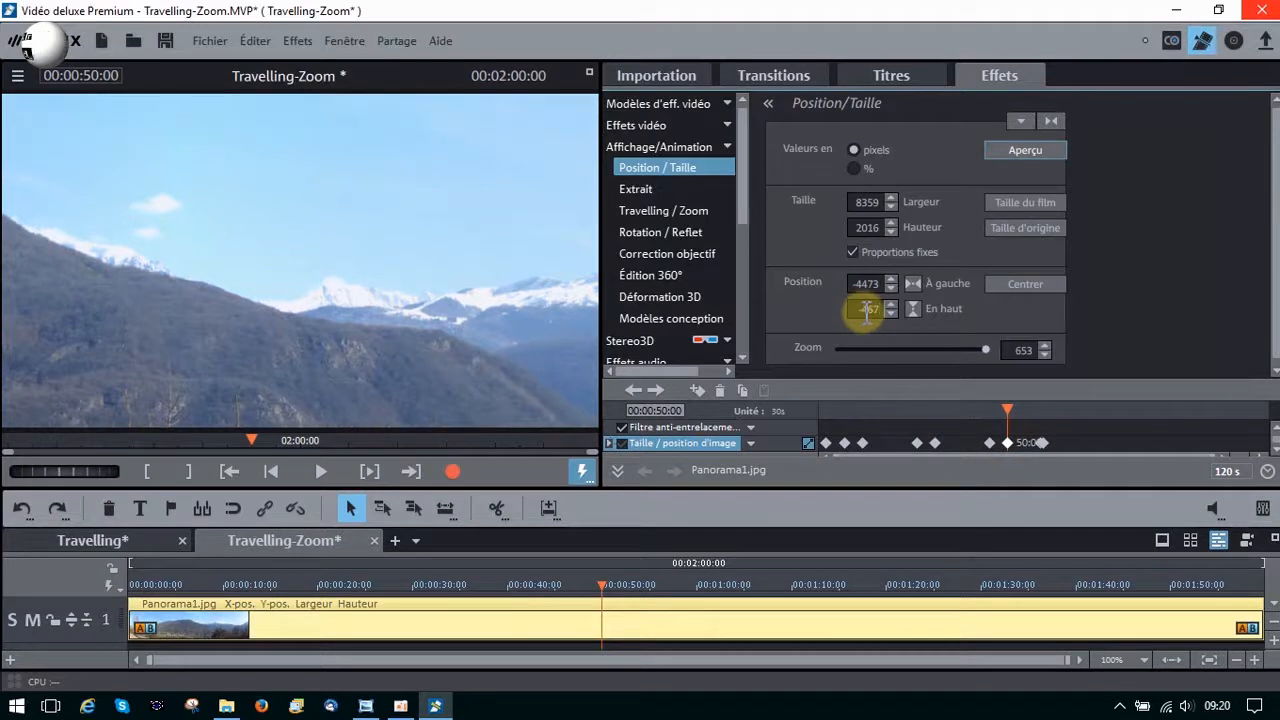
left_click(1043, 443)
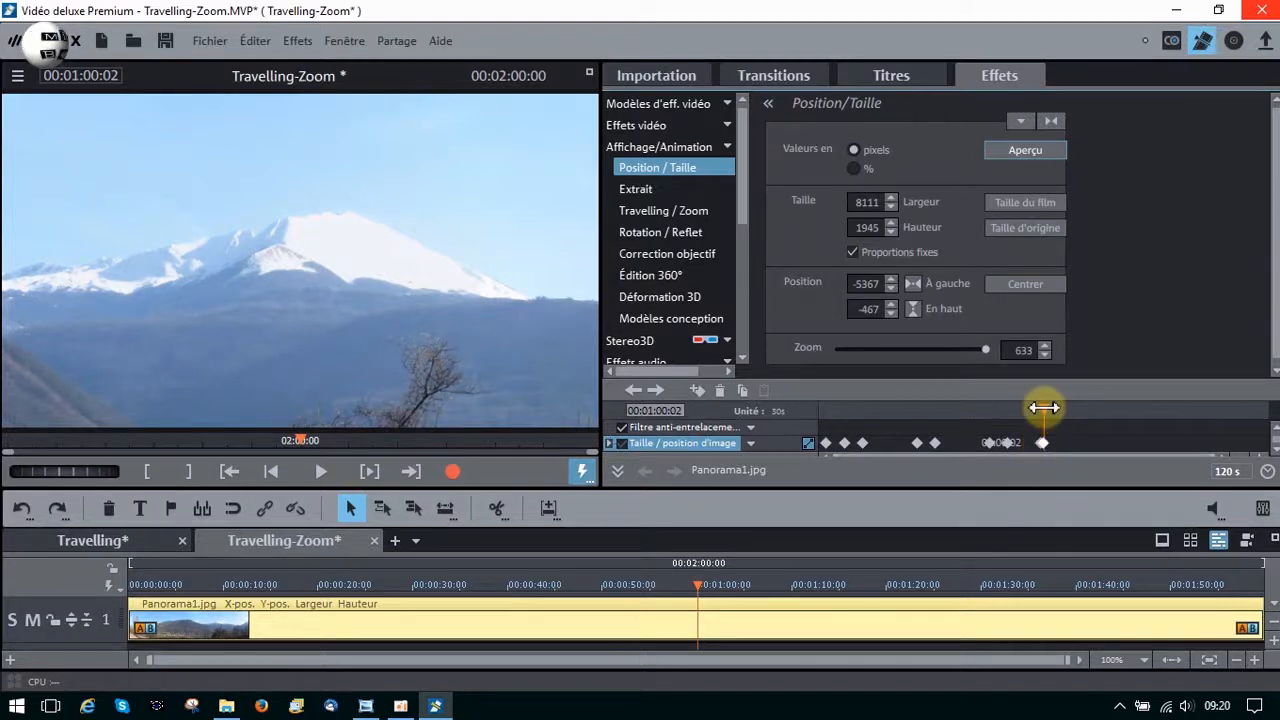
left_click(1044, 410)
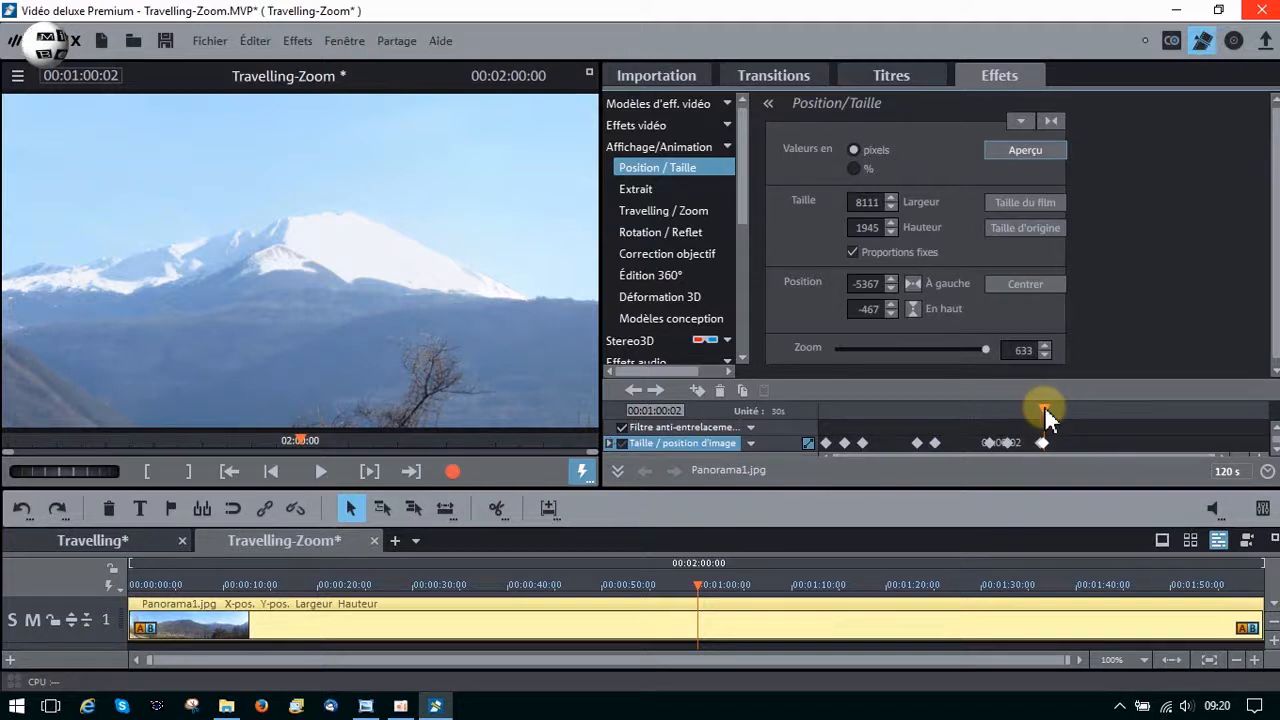
At 00:01:05:04, use Travelling / Zoom to shrink the extract frame tightly around the large snow-covered summit.
left_click_drag(1045, 410, 1049, 407)
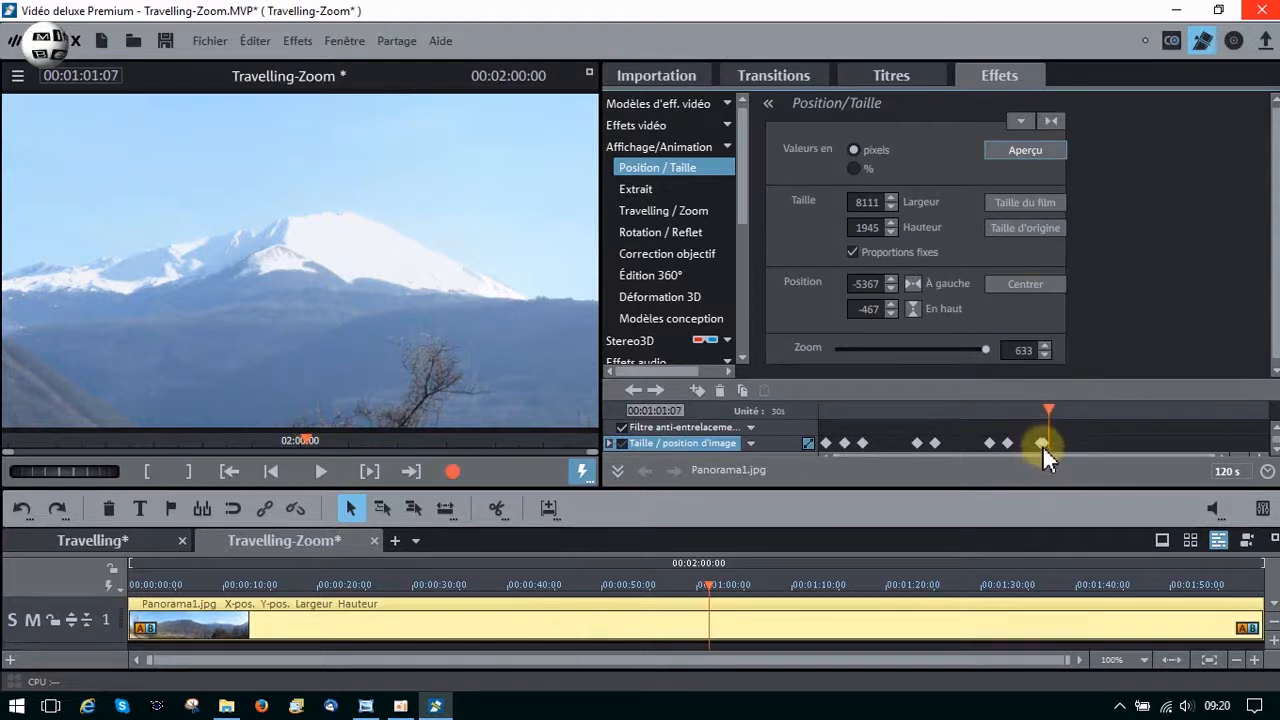
left_click_drag(1050, 408, 1052, 407)
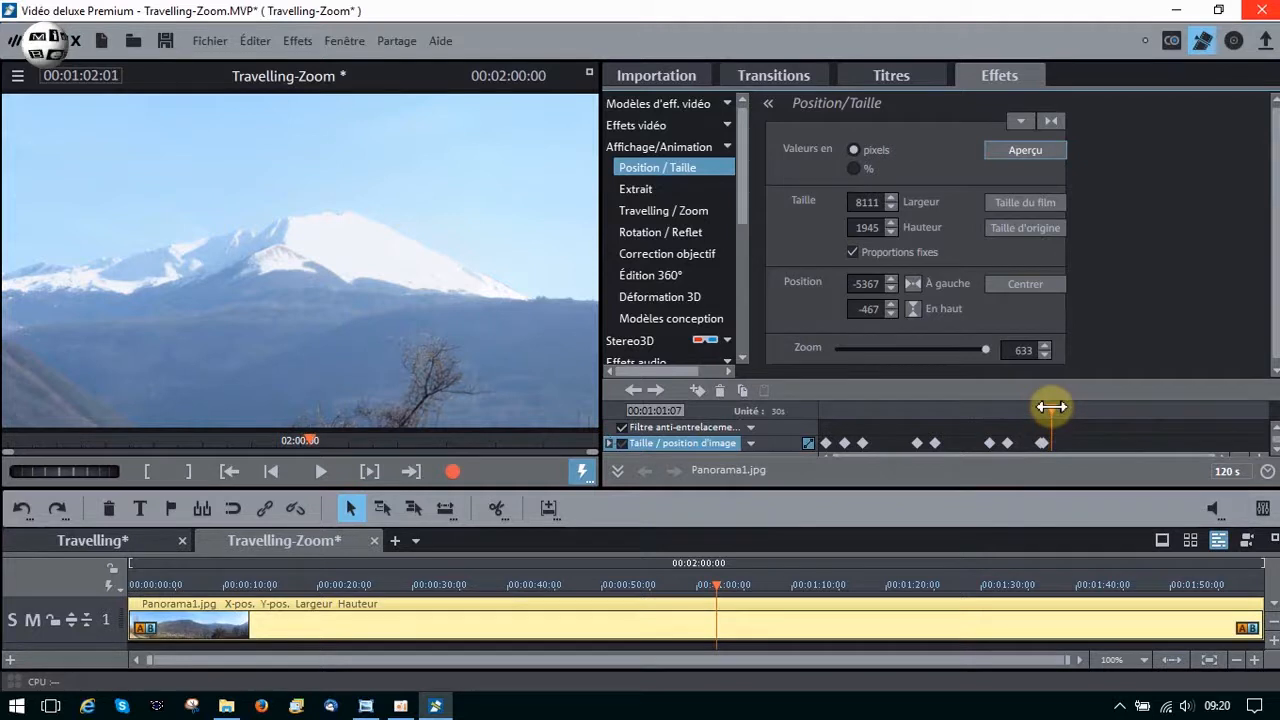
left_click_drag(1052, 407, 1062, 407)
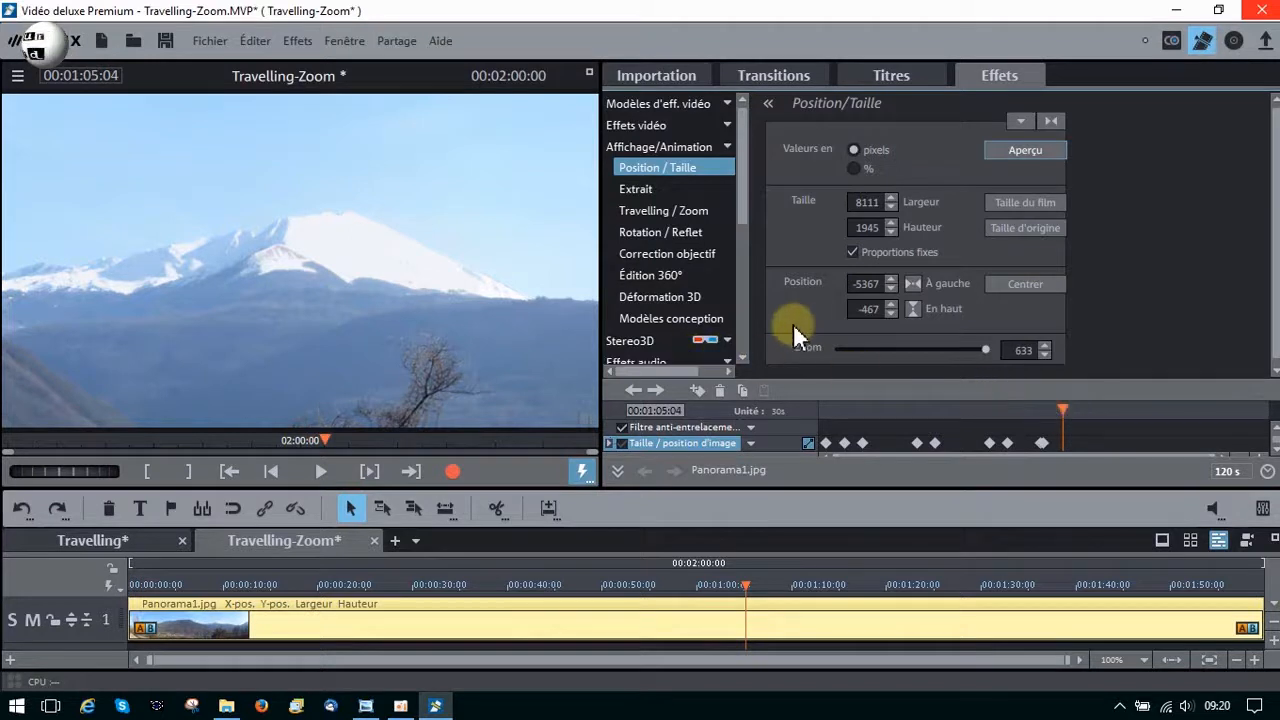
left_click(665, 210)
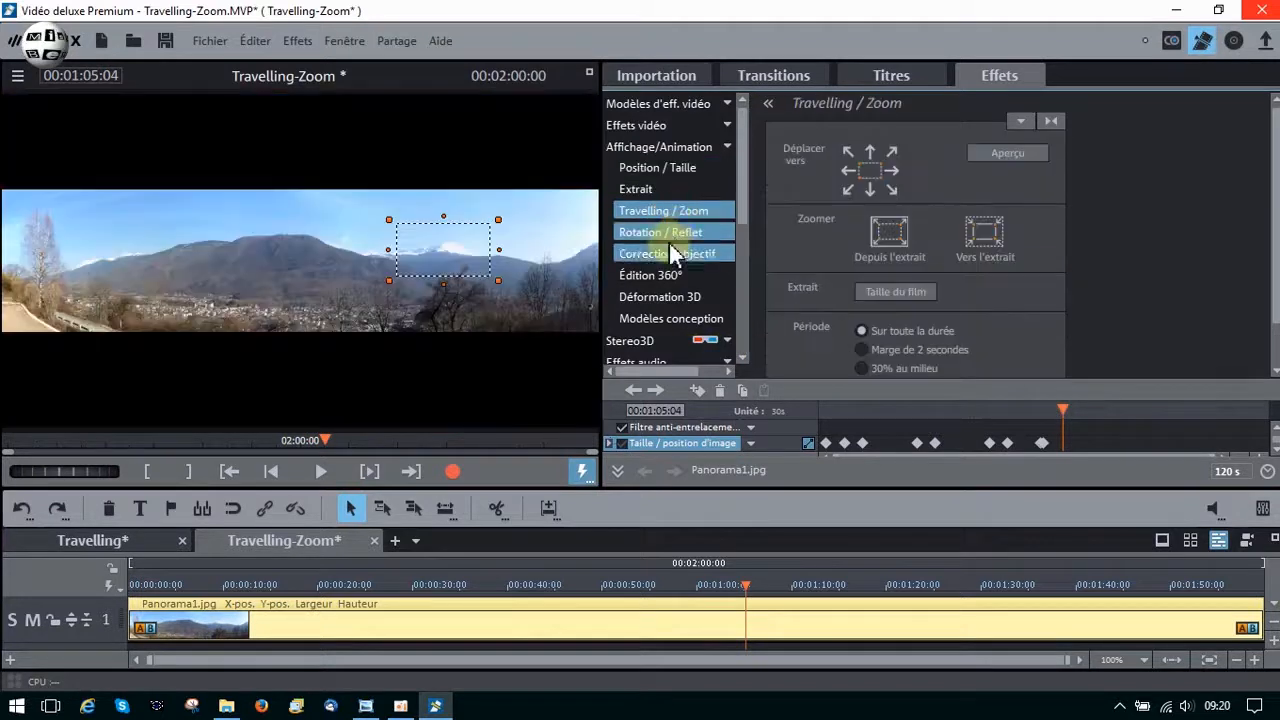
left_click(589, 76)
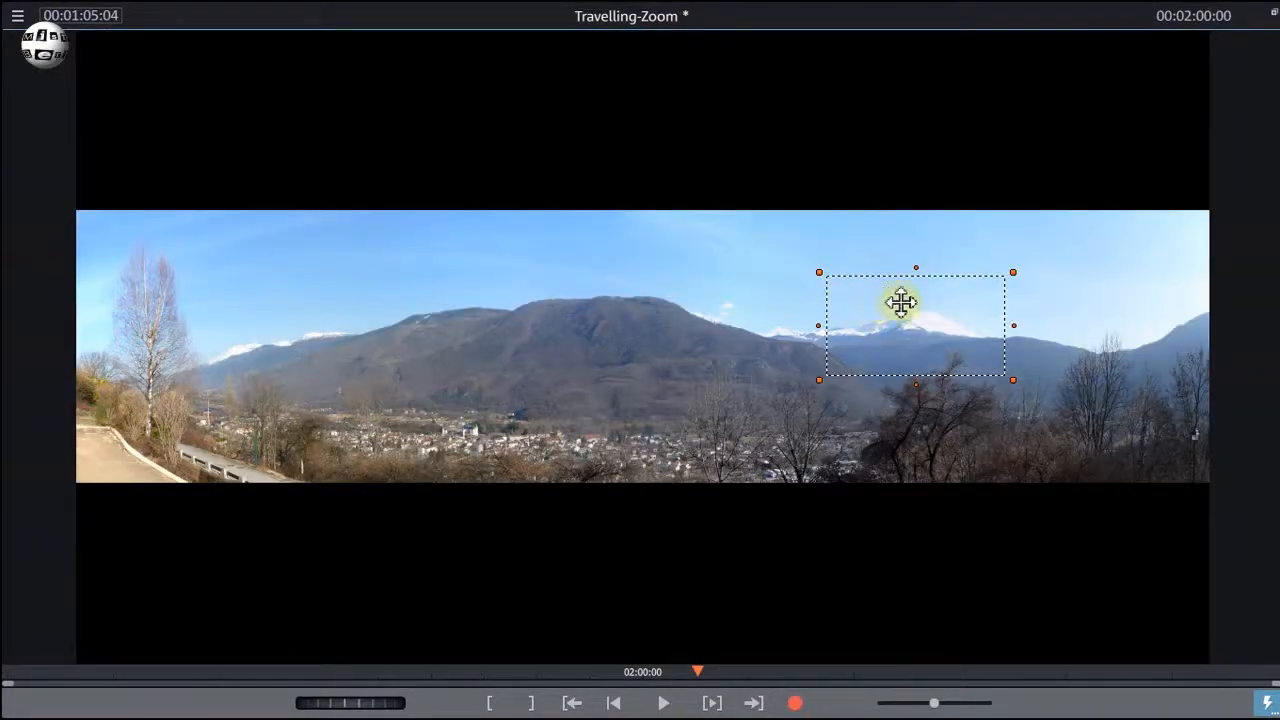
left_click_drag(1011, 266, 955, 310)
left_click_drag(877, 337, 907, 316)
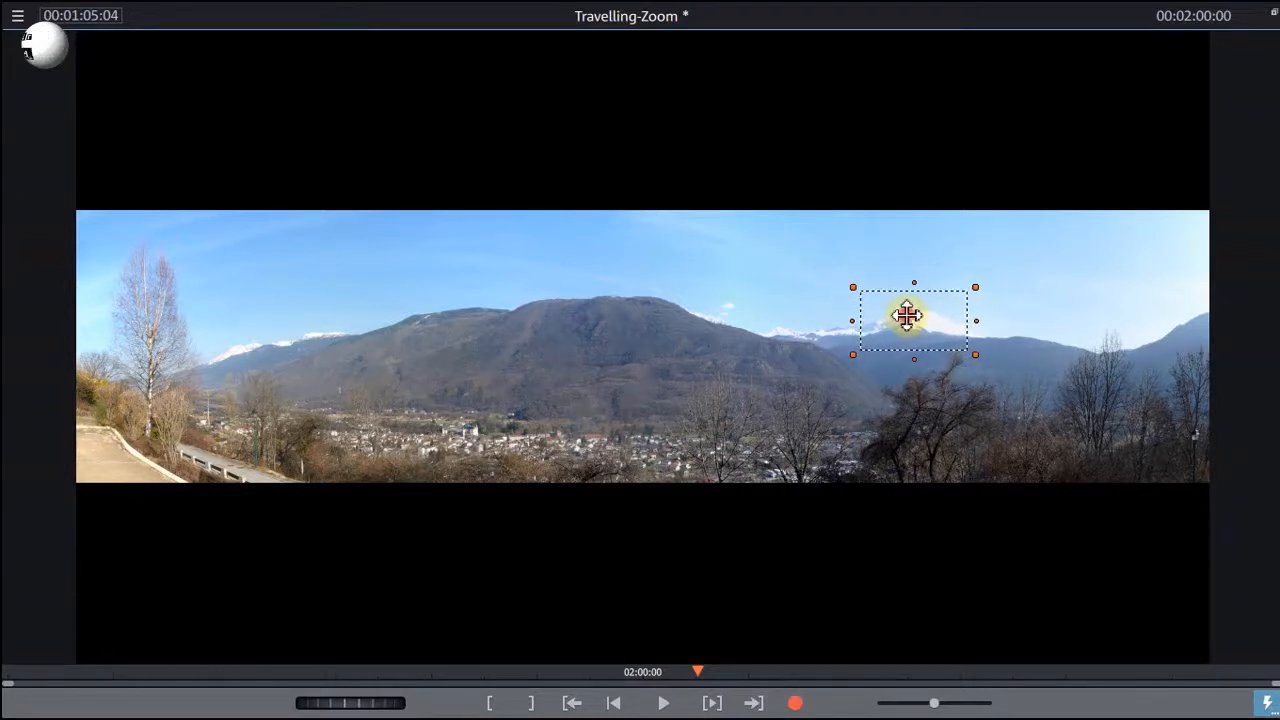
left_click_drag(975, 286, 965, 290)
left_click_drag(905, 339, 914, 334)
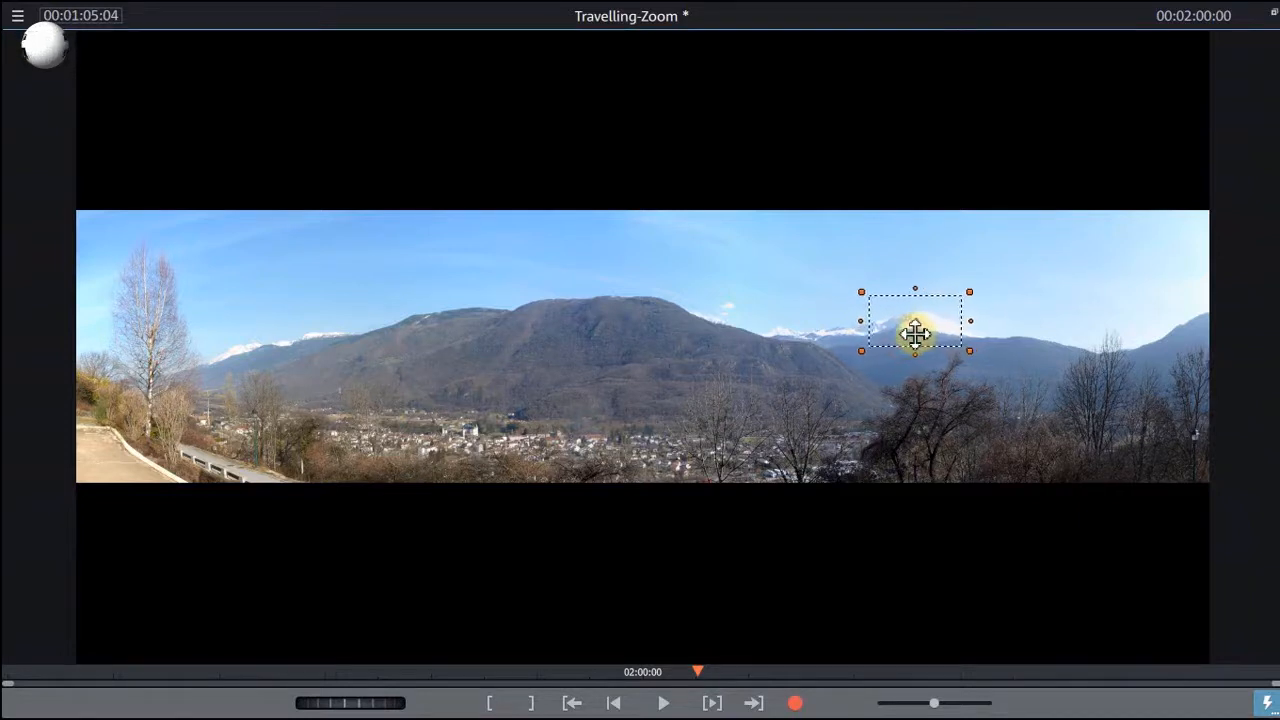
left_click(1273, 12)
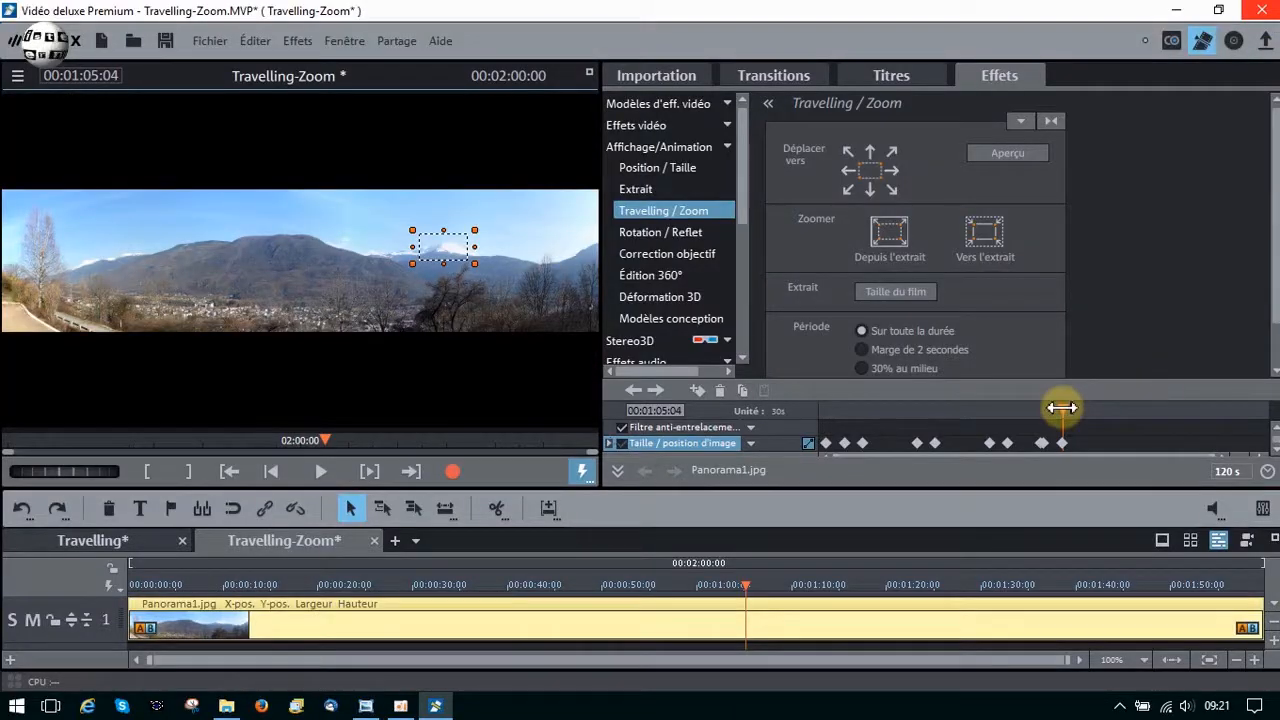
At 00:01:10:14, enlarge the extract frame around the snow-covered summit to take in the slopes and trees below it.
mouse_move(1063, 407)
left_mouse_down()
mouse_move(1096, 410)
mouse_move(1055, 428)
left_mouse_up()
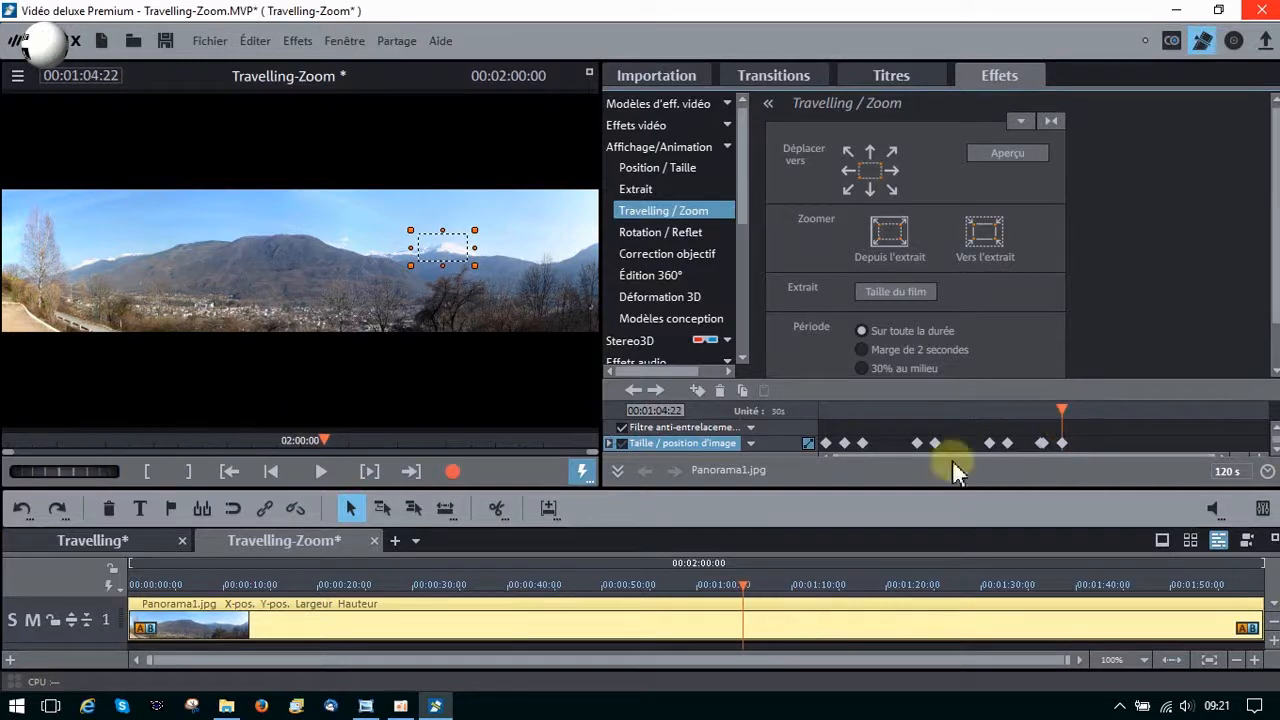
left_click_drag(1062, 408, 1083, 407)
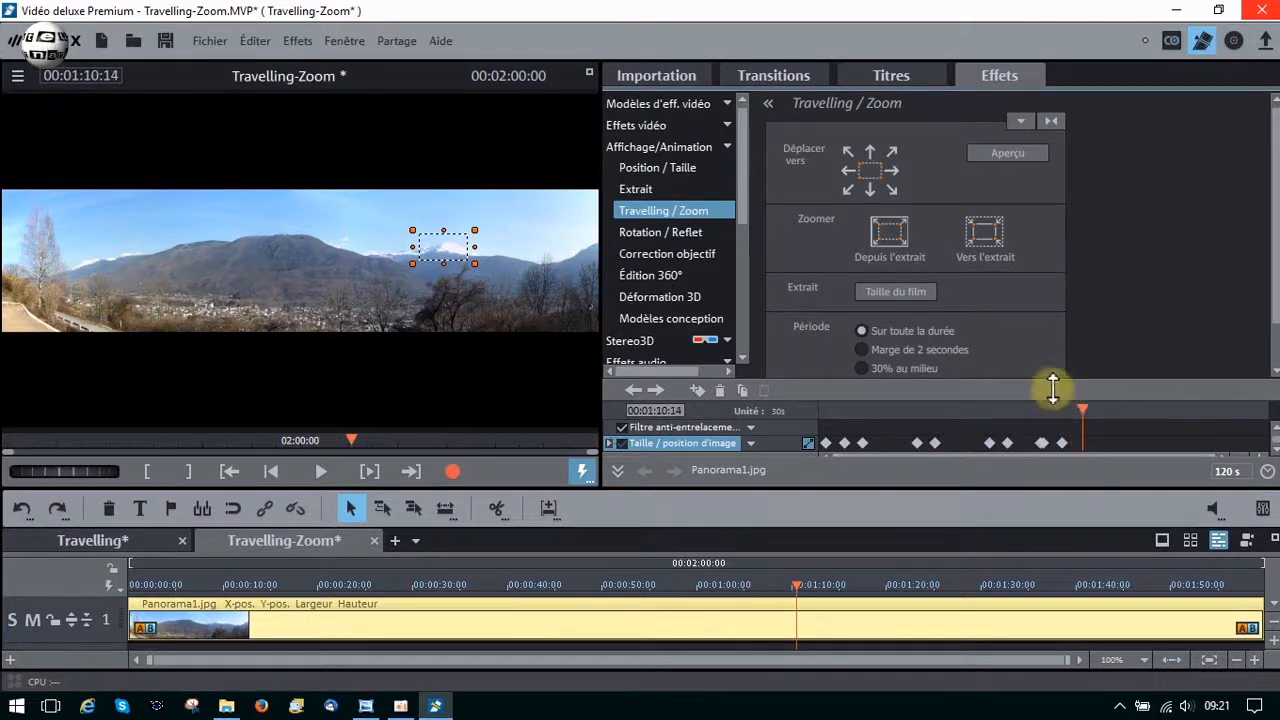
left_click(589, 72)
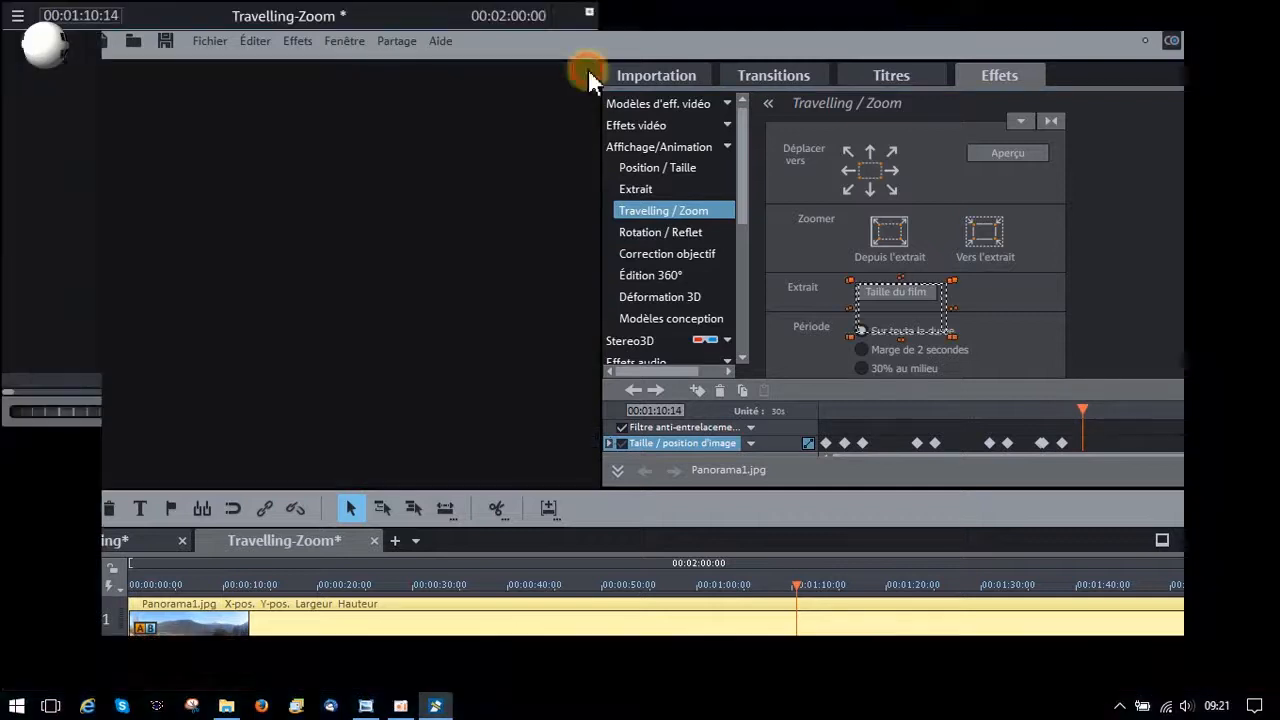
left_click_drag(858, 356, 686, 491)
left_click_drag(966, 440, 1009, 477)
left_click_drag(917, 377, 972, 350)
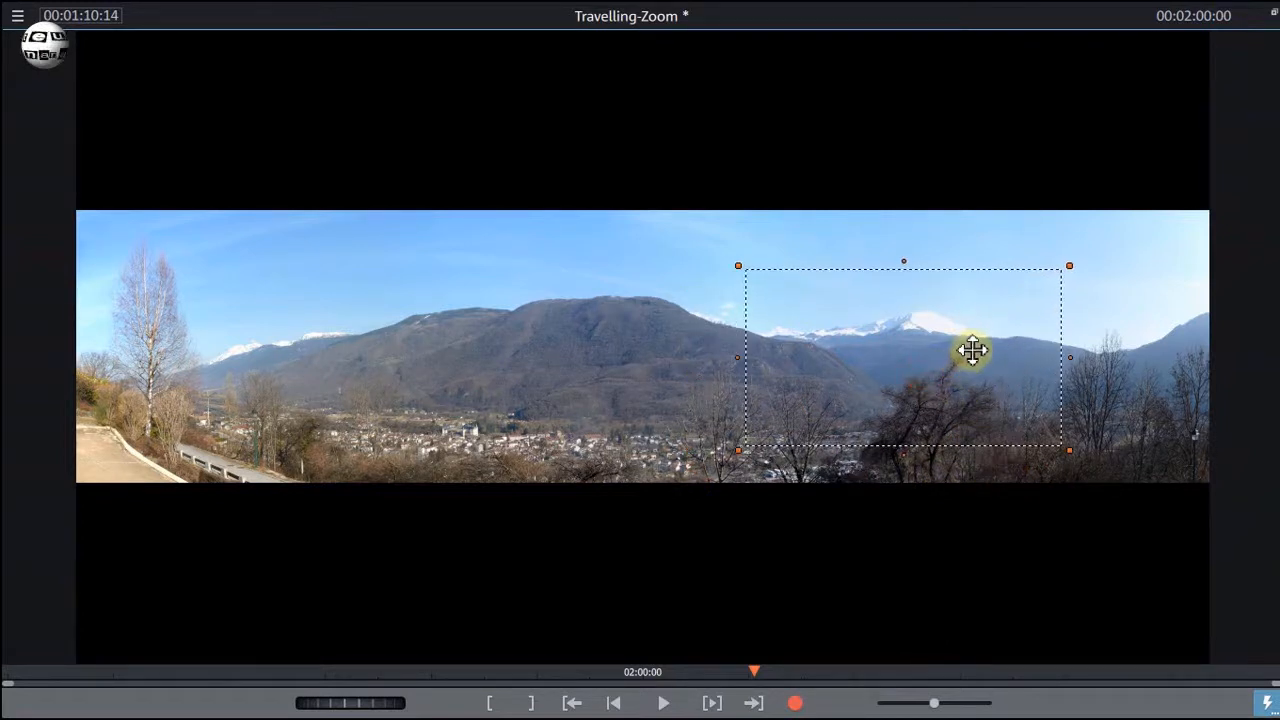
Enlarge the 01:10:14 extract frame to nearly the panorama's full height and align it with the photo's right edge.
left_click_drag(1069, 266, 1158, 213)
left_click(1167, 452)
left_click(809, 223)
left_click_drag(809, 462, 1201, 512)
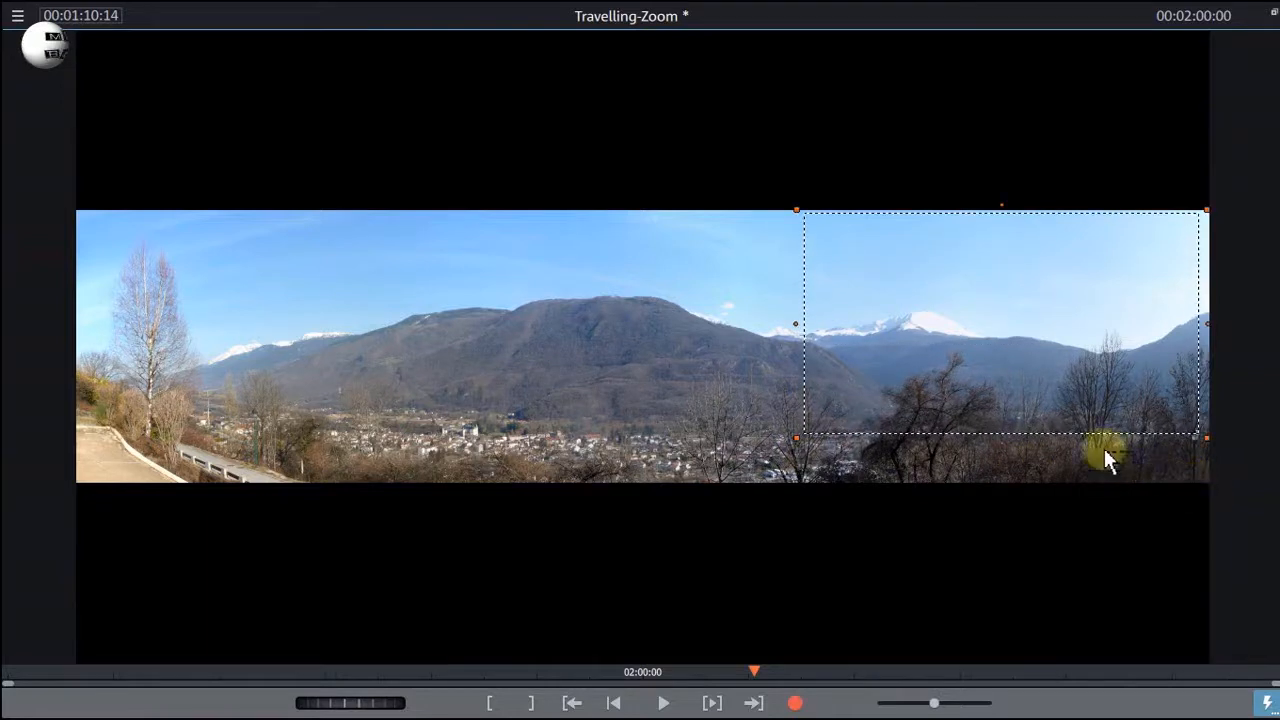
left_click_drag(999, 443, 1003, 474)
left_click_drag(1046, 371, 1017, 374)
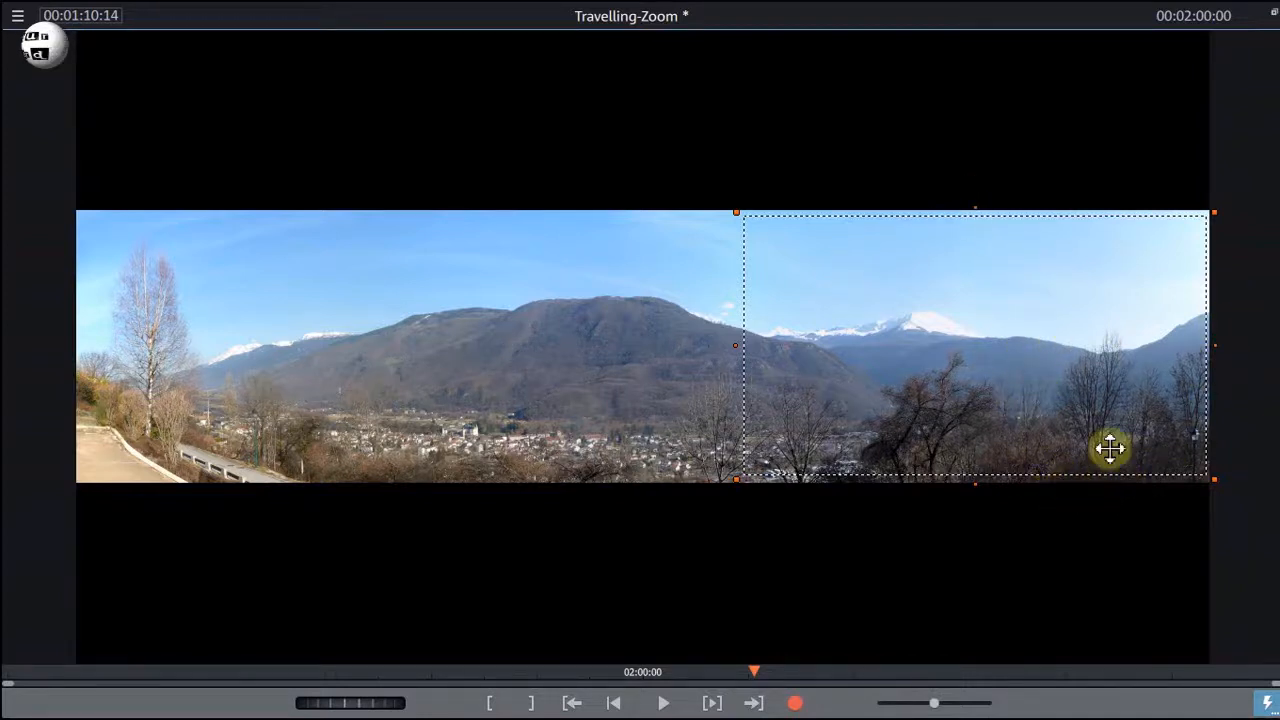
left_click(1273, 14)
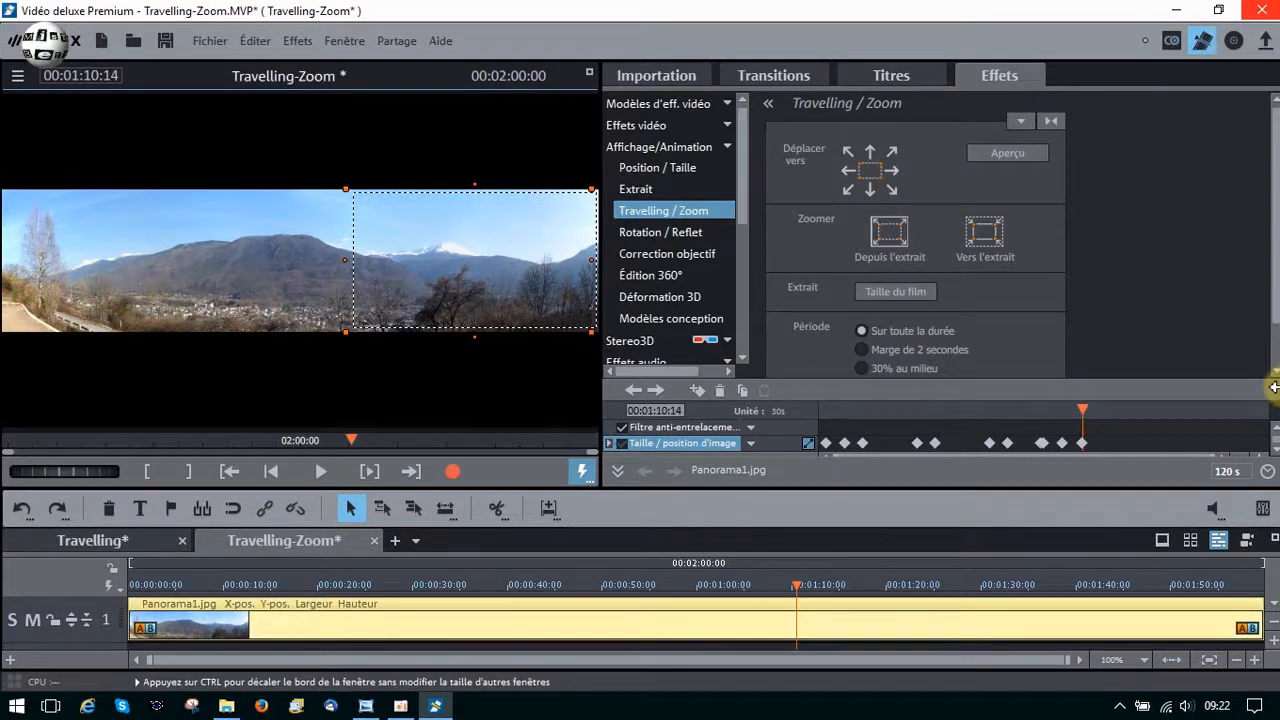
Play the animation from the start in the enlarged preview through the last keyframe, and return to the normal view.
left_click(272, 469)
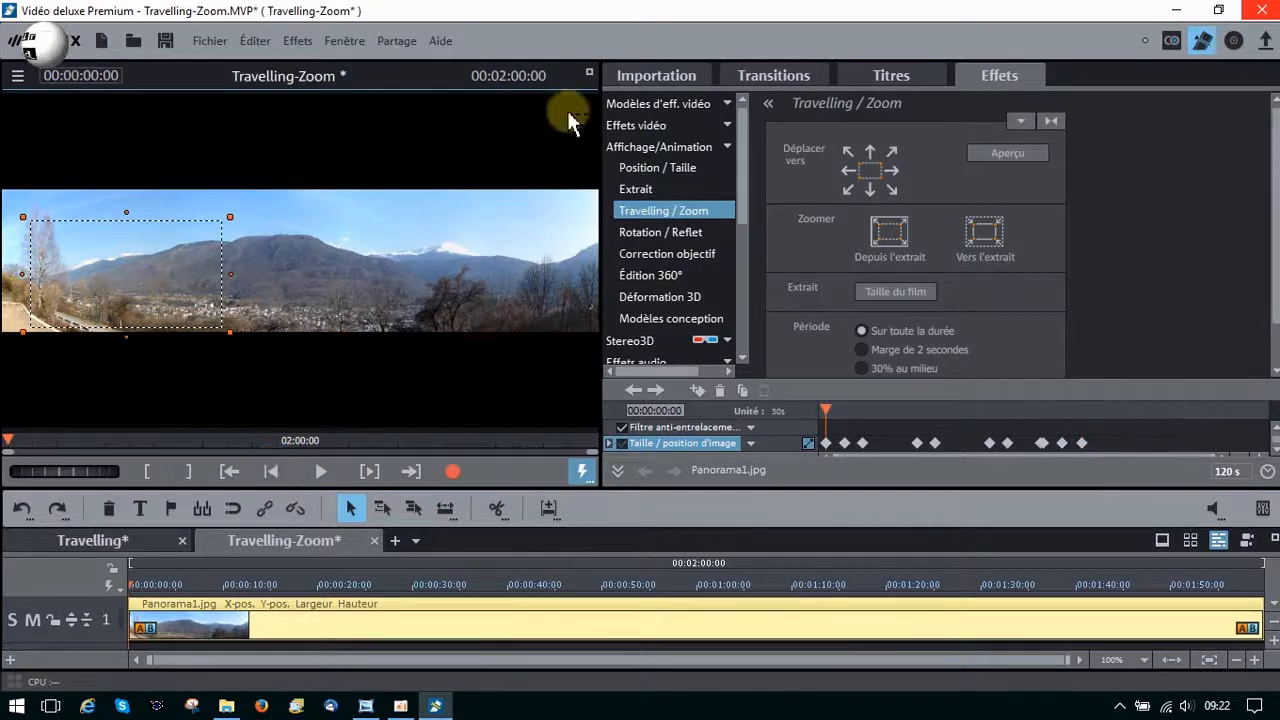
left_click(590, 71)
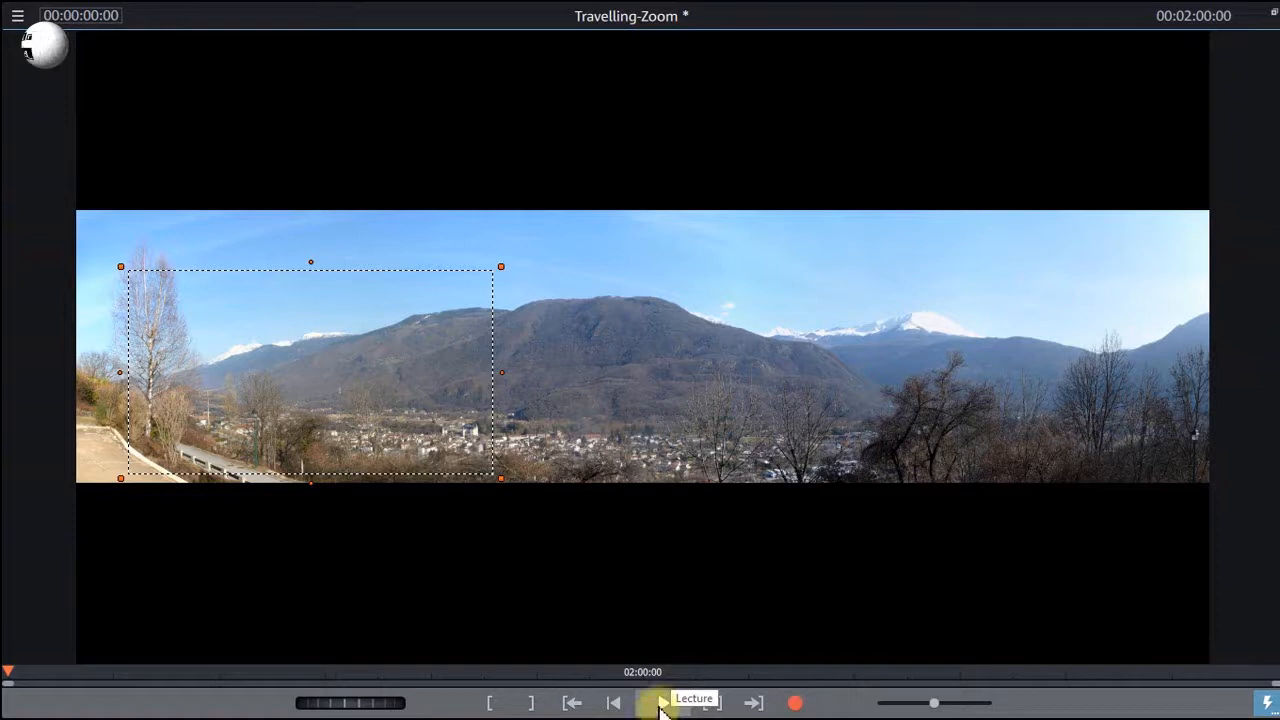
left_click(661, 704)
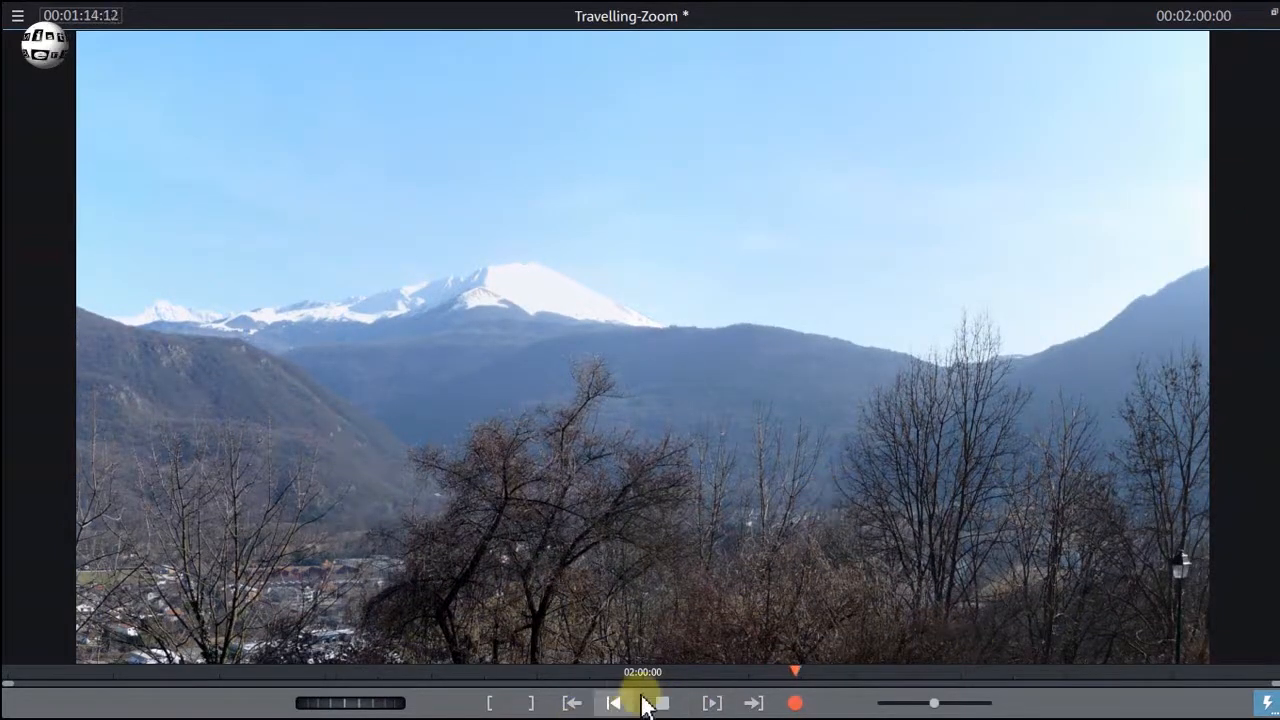
left_click(658, 702)
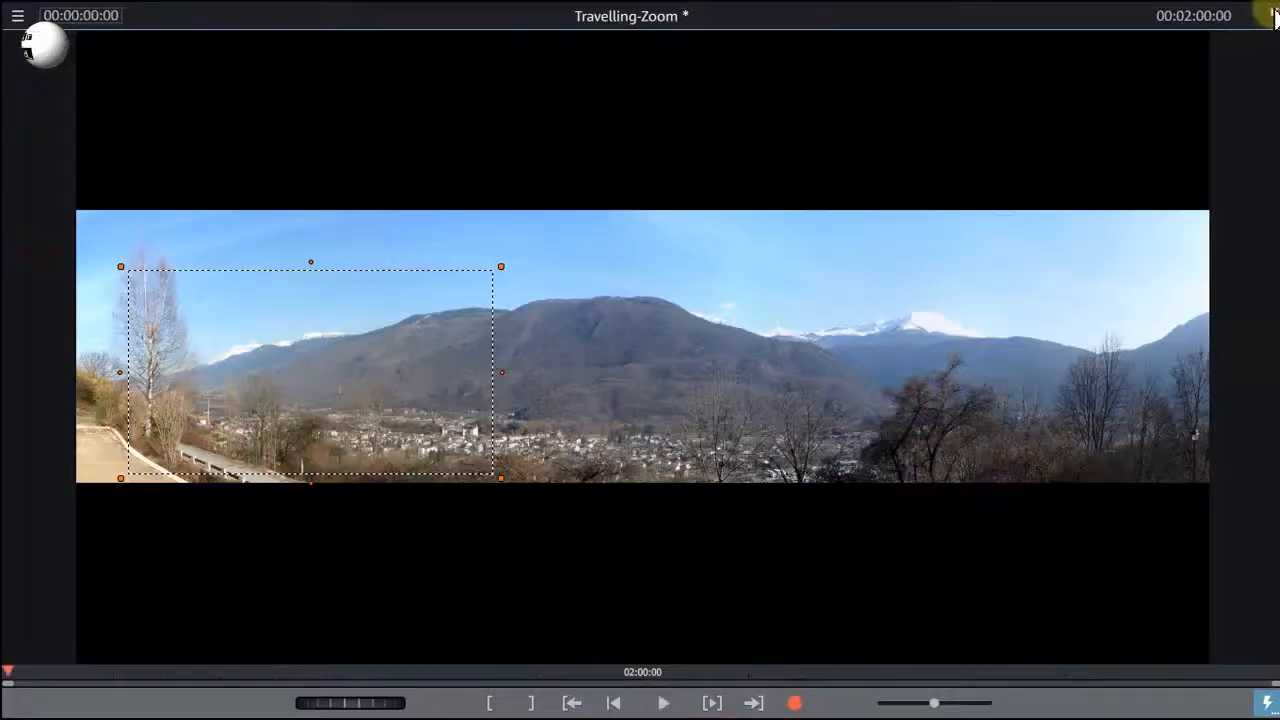
left_click(1273, 15)
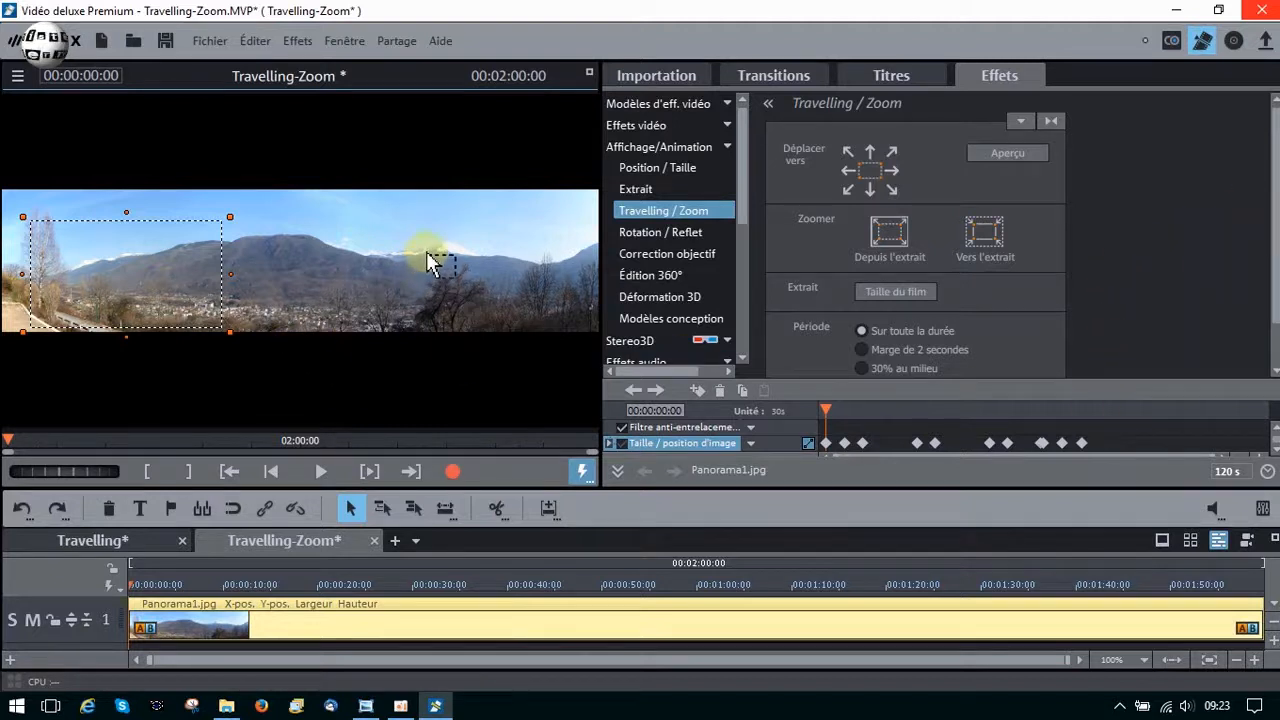
Zoom the keyframe timeline in on the 01:05:04 and 01:10:14 keyframes and examine how the extract frame changes between them.
left_click(1062, 443)
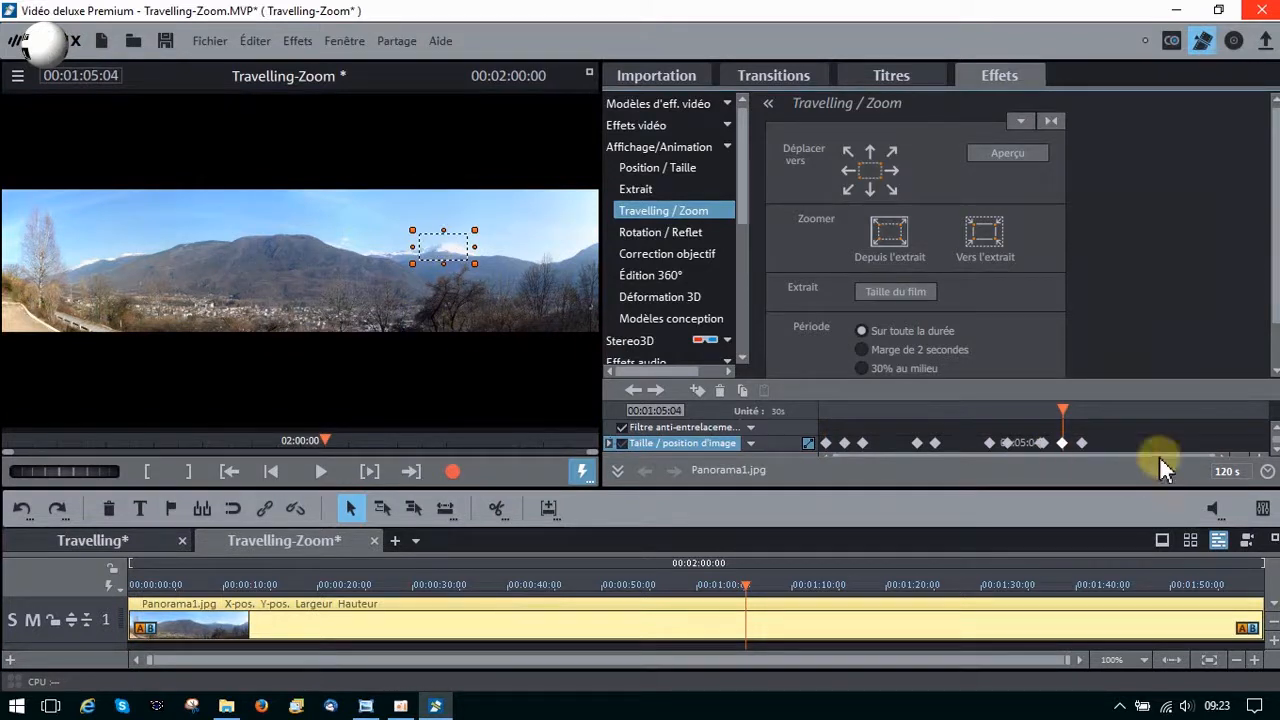
left_click_drag(1154, 380, 1152, 374)
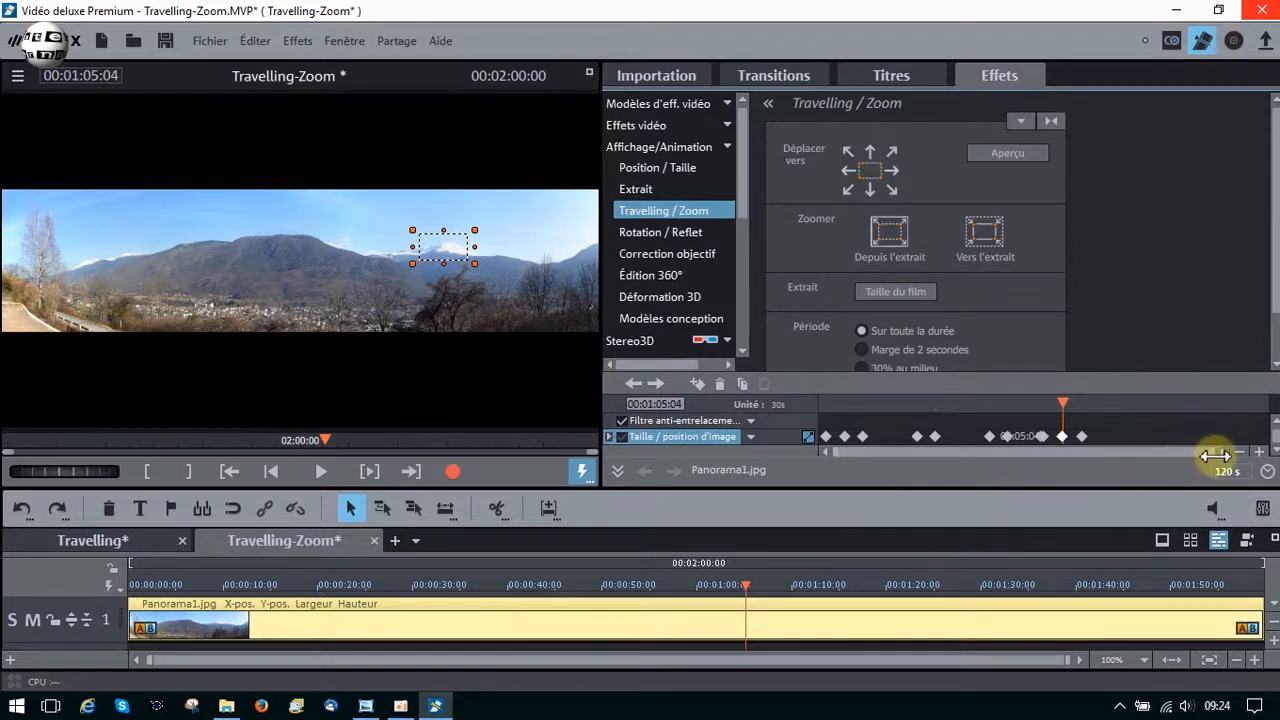
left_click_drag(1213, 454, 1084, 449)
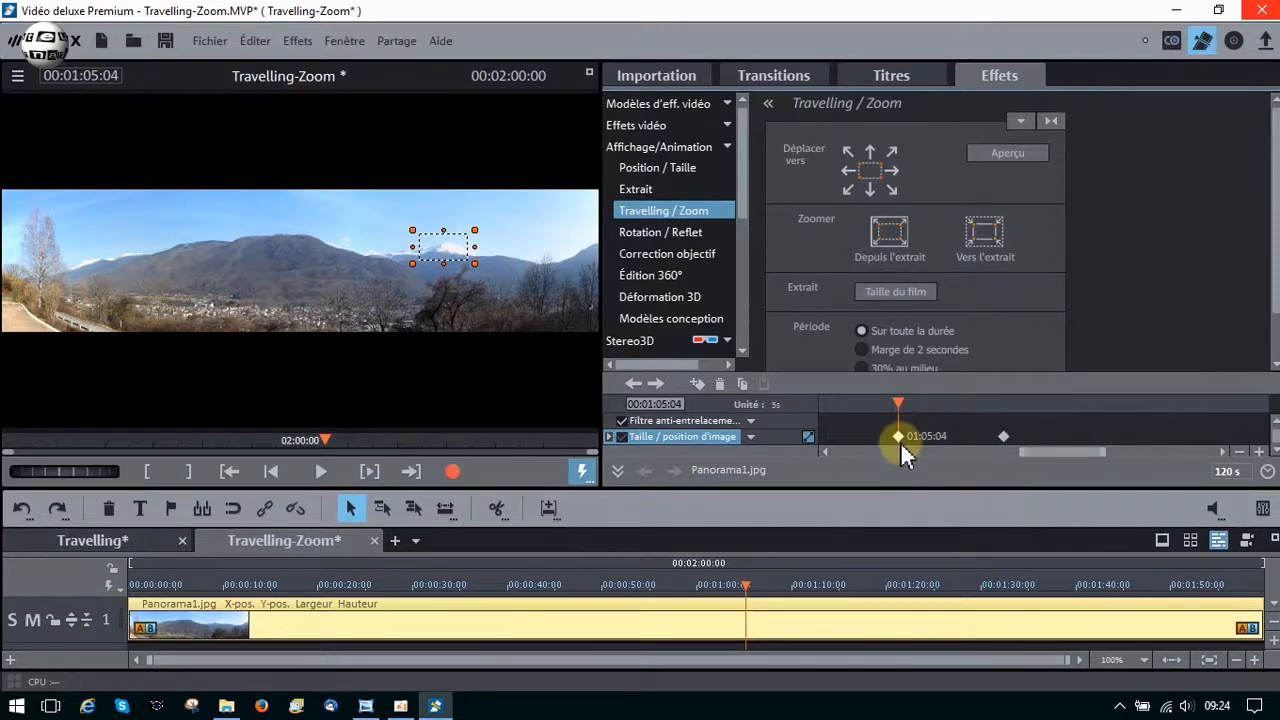
left_click(1003, 437)
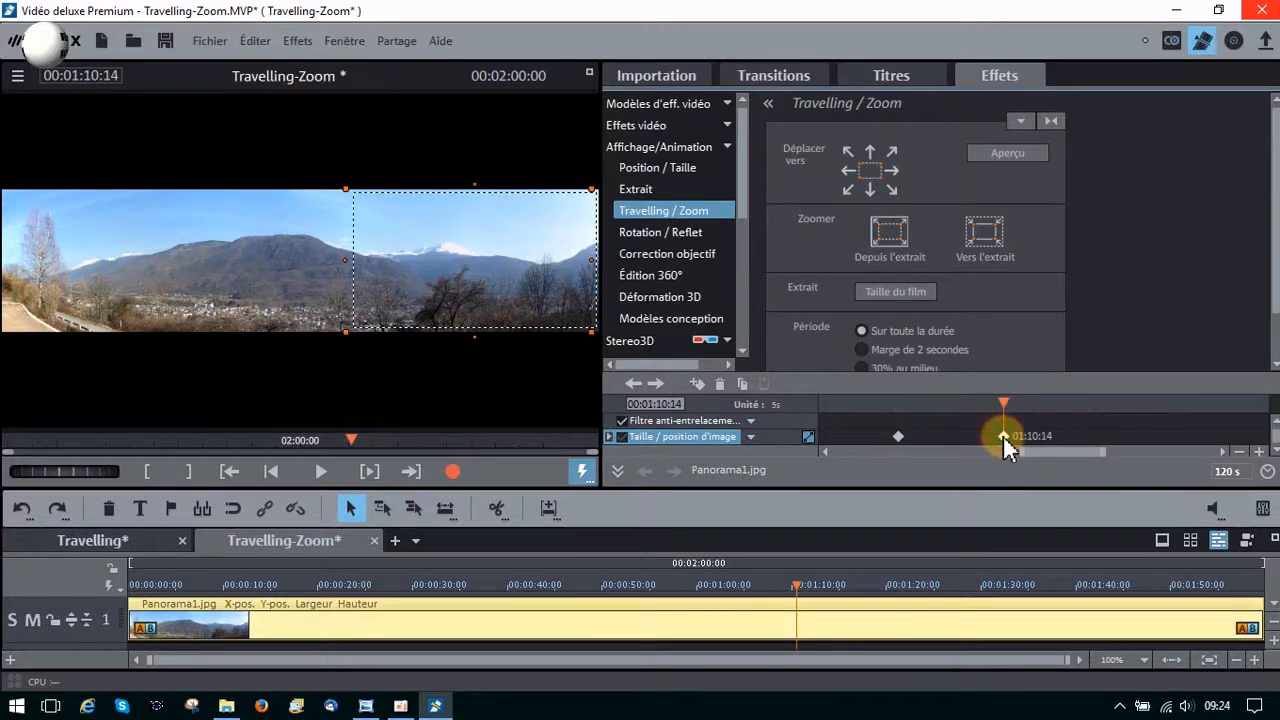
left_click(896, 436)
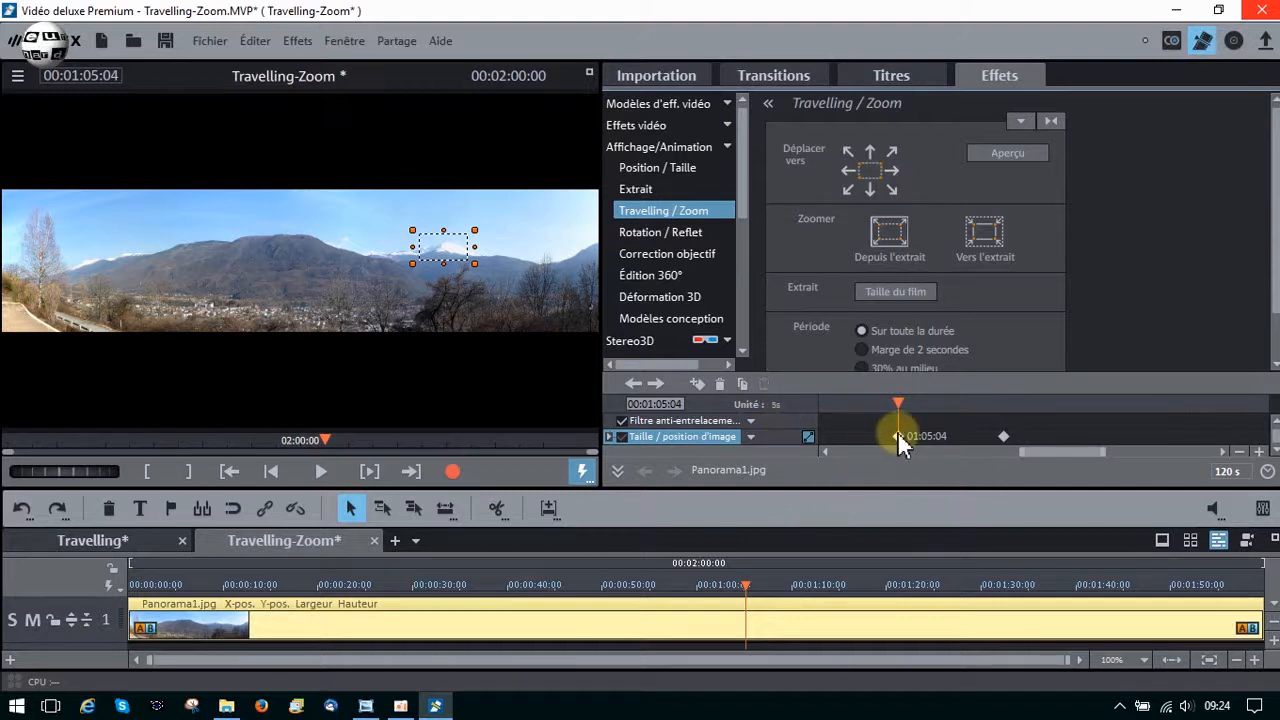
left_click(900, 404)
mouse_move(900, 404)
left_mouse_down()
mouse_move(930, 403)
mouse_move(916, 403)
left_mouse_up()
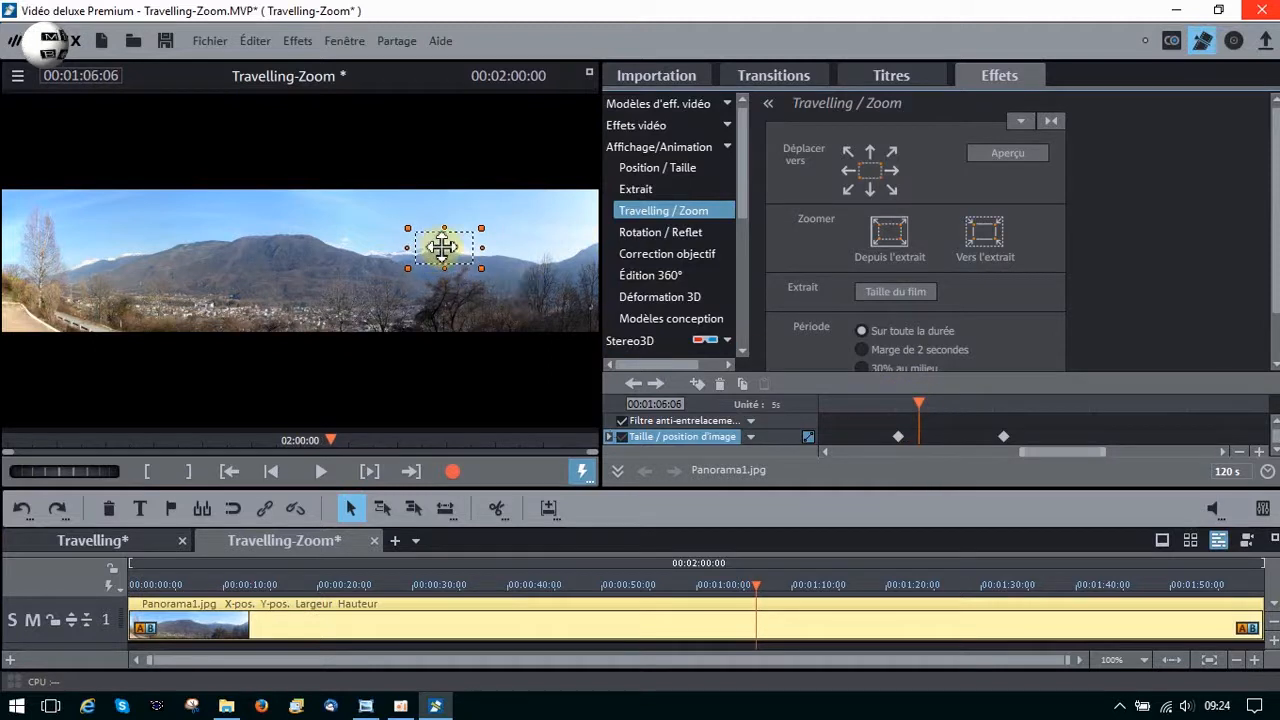
left_click(1003, 435)
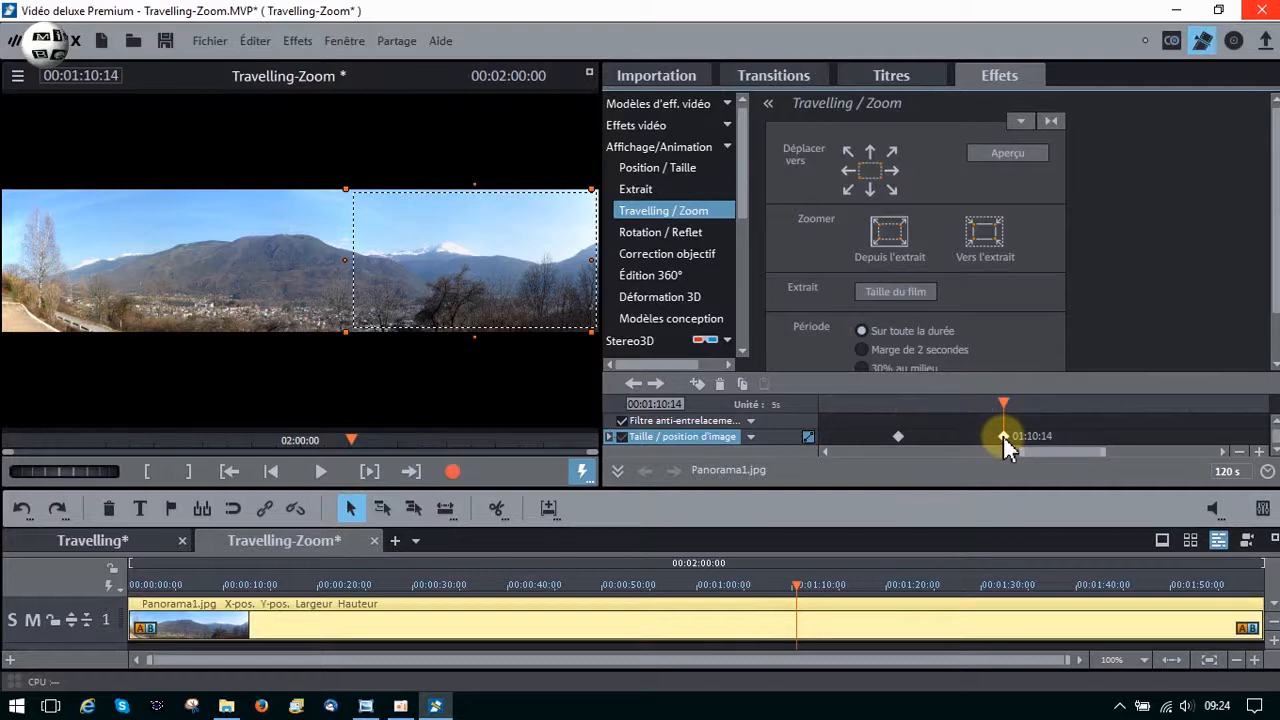
left_click(900, 436)
left_click_drag(902, 401, 921, 402)
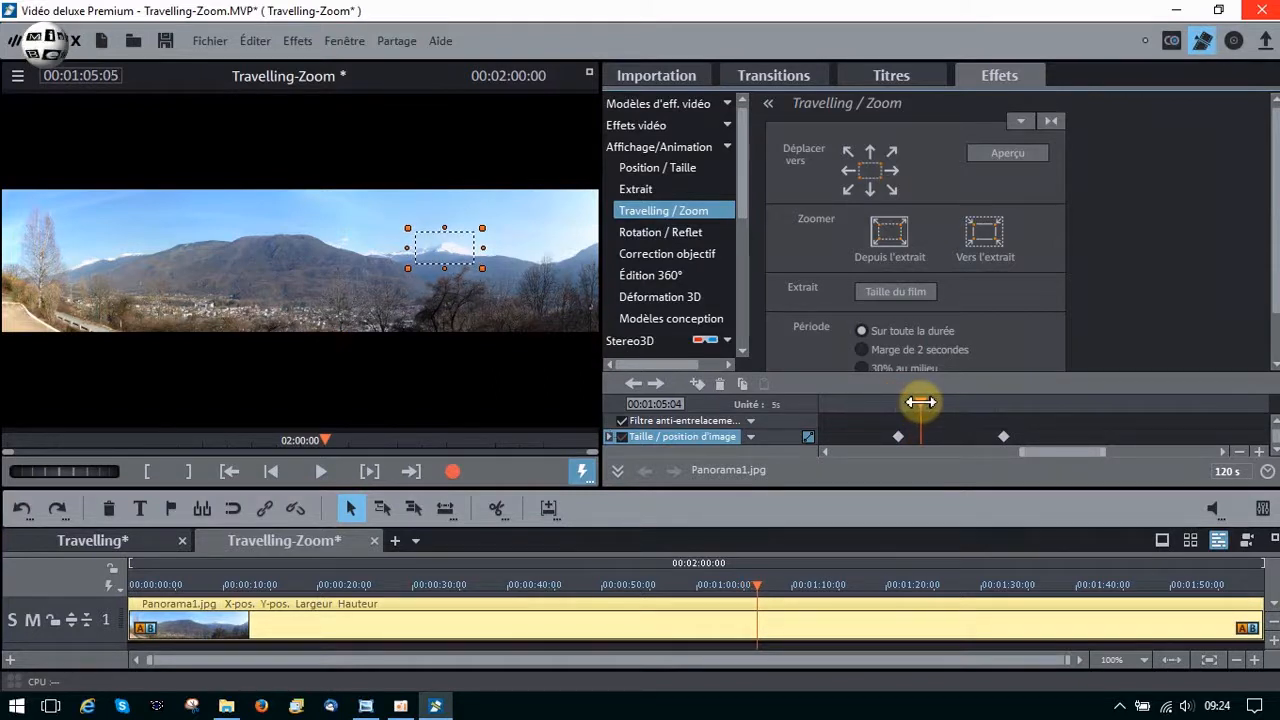
left_click_drag(920, 402, 917, 401)
Copy the 01:05:04 keyframe, paste it at 00:01:07:01 to create a pause on the summit, and check the pasted keyframe.
left_click(898, 436)
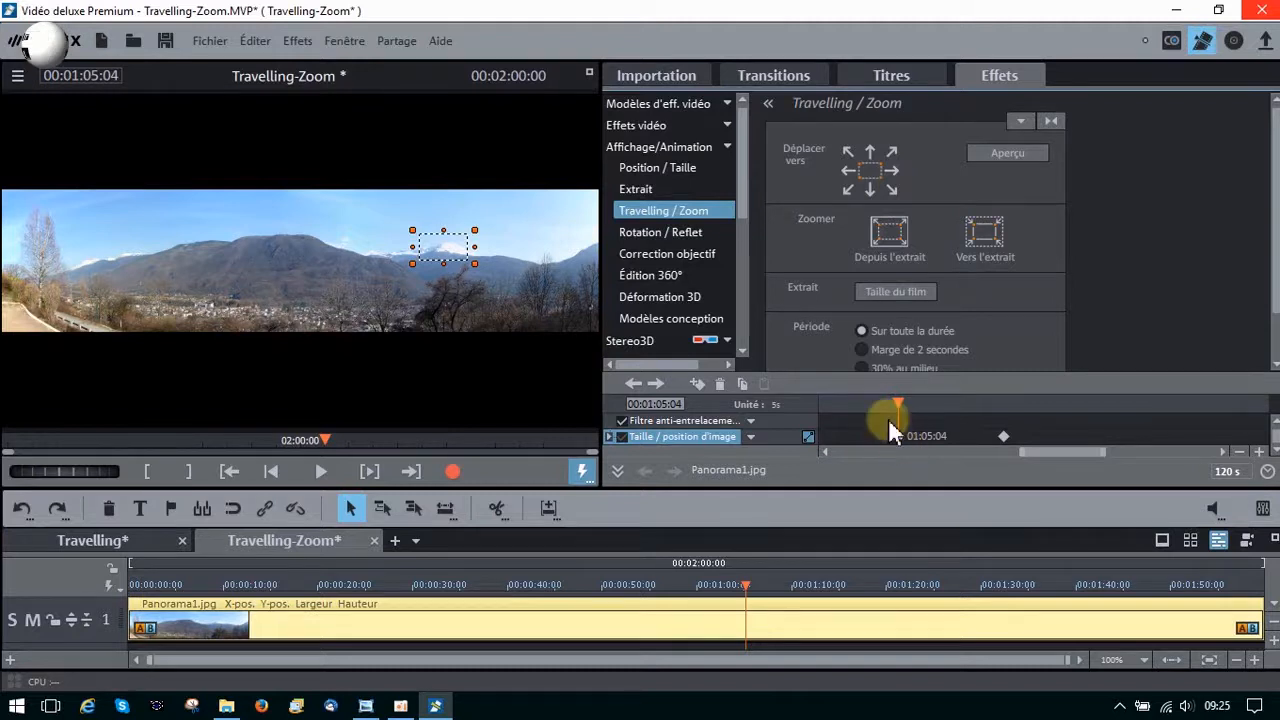
left_click(743, 385)
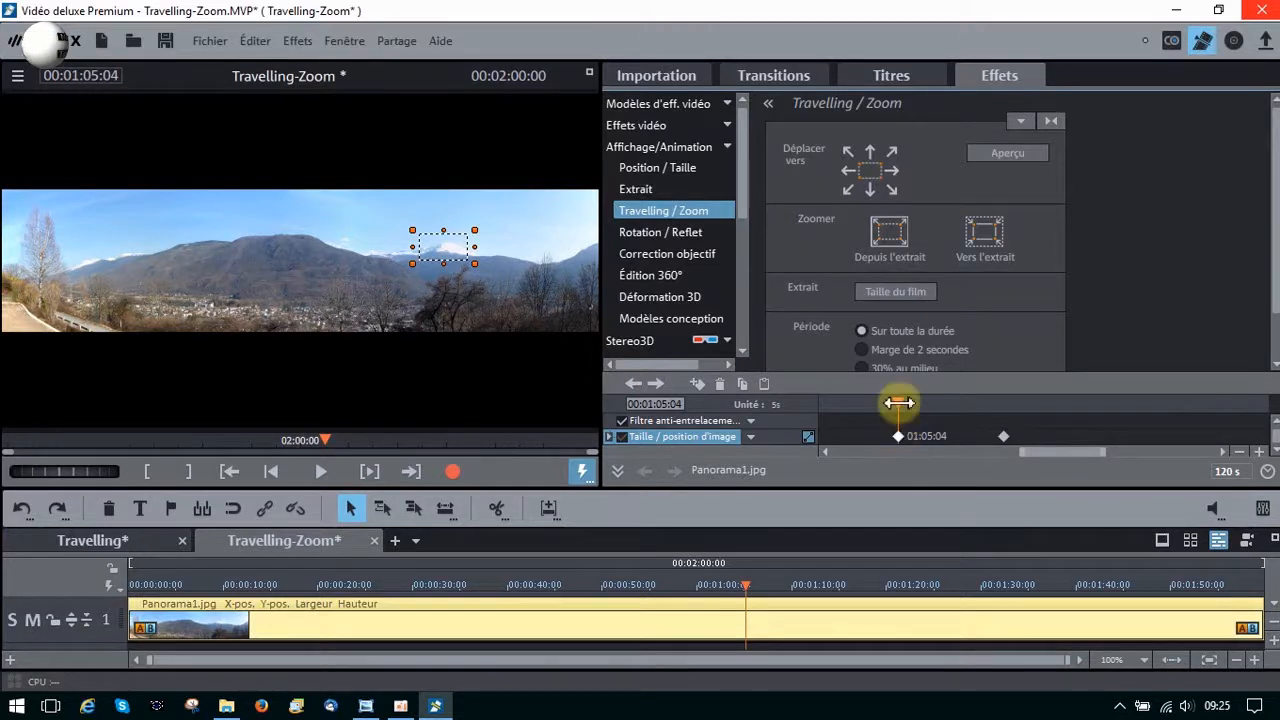
left_click_drag(898, 403, 924, 401)
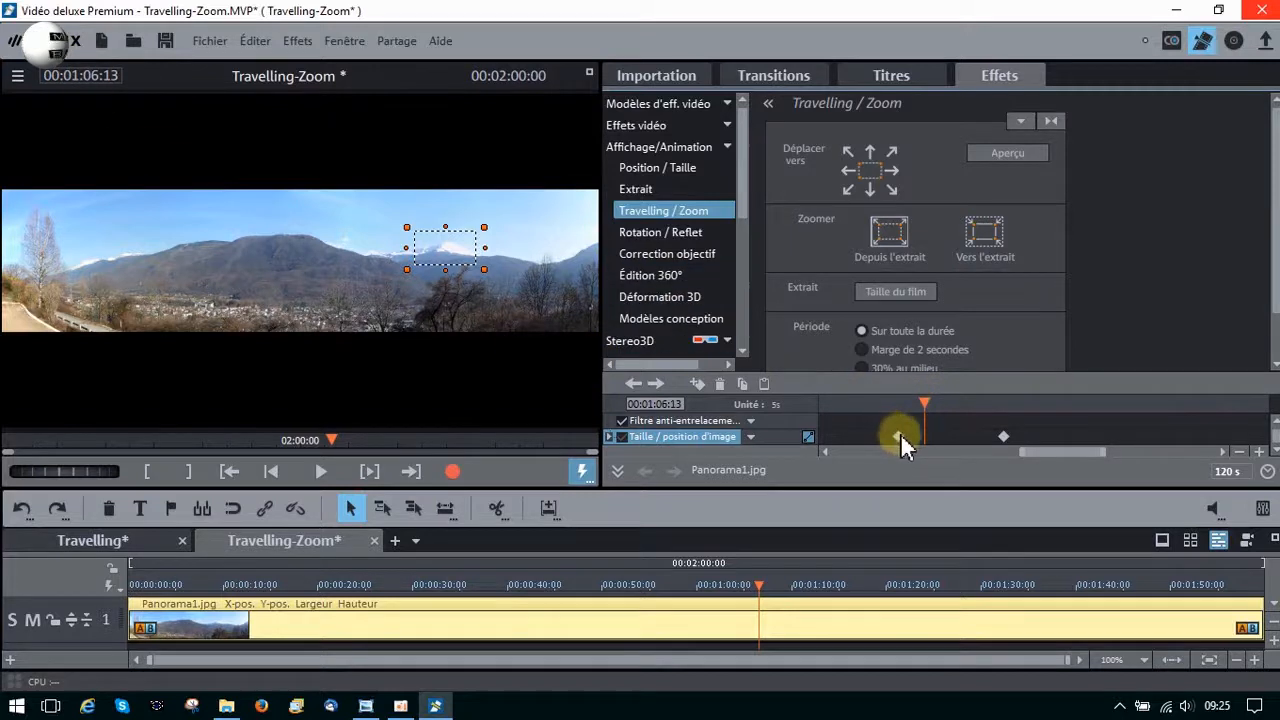
left_click(900, 436)
left_click_drag(745, 584, 763, 583)
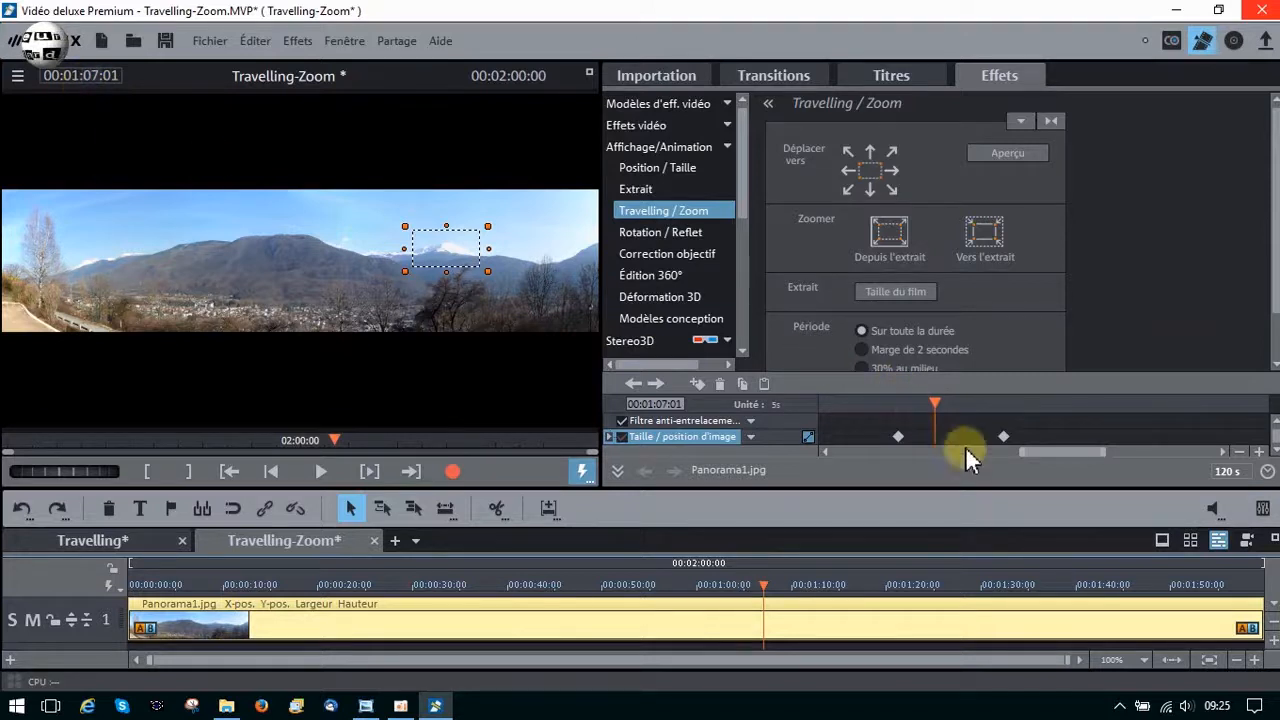
left_click(764, 385)
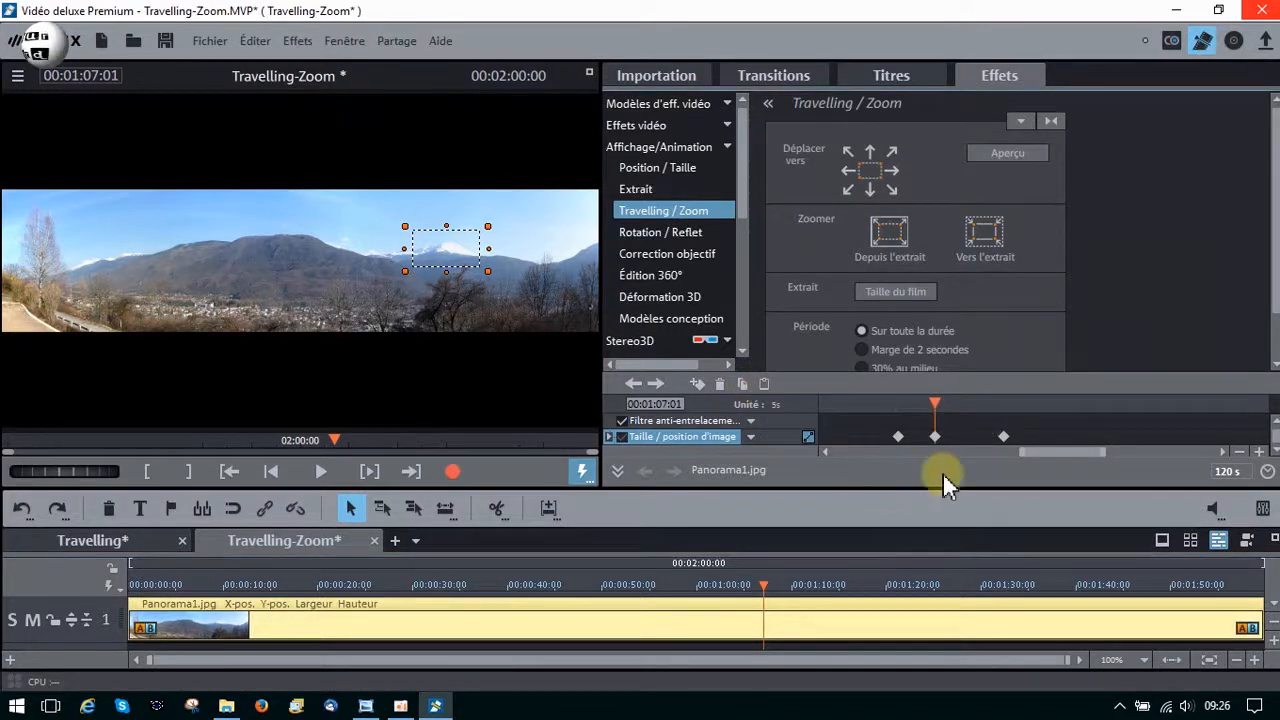
mouse_move(934, 403)
left_mouse_down()
mouse_move(883, 408)
mouse_move(931, 414)
left_mouse_up()
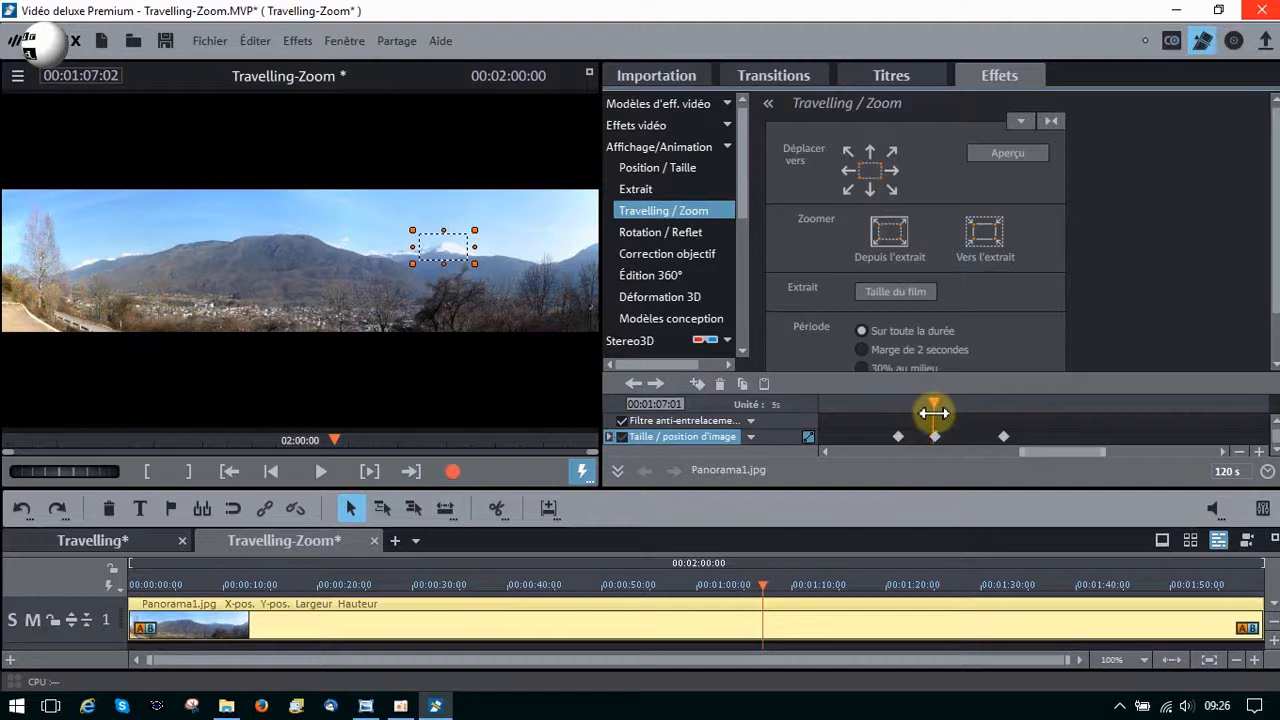
left_click(935, 439)
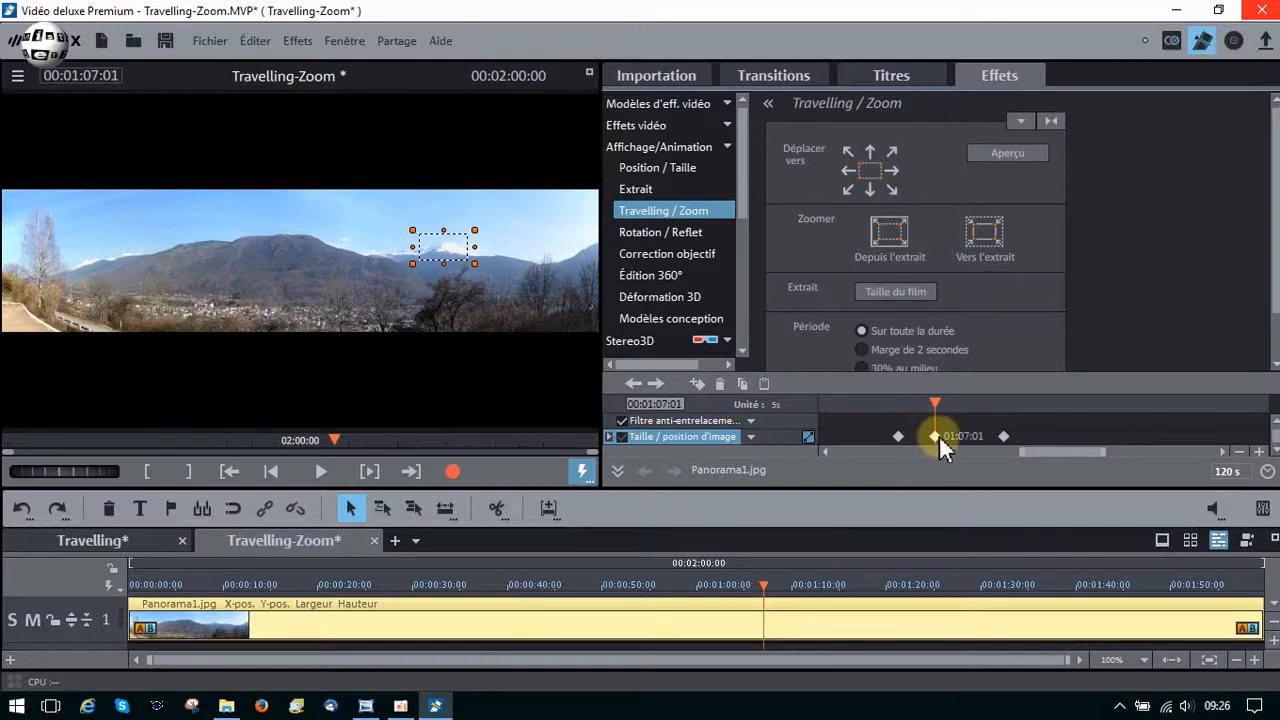
Move the last keyframe, holding the extract at the panorama's right edge, from 01:10:14 to 01:12:03 to slow the final zoom.
left_click(1002, 436)
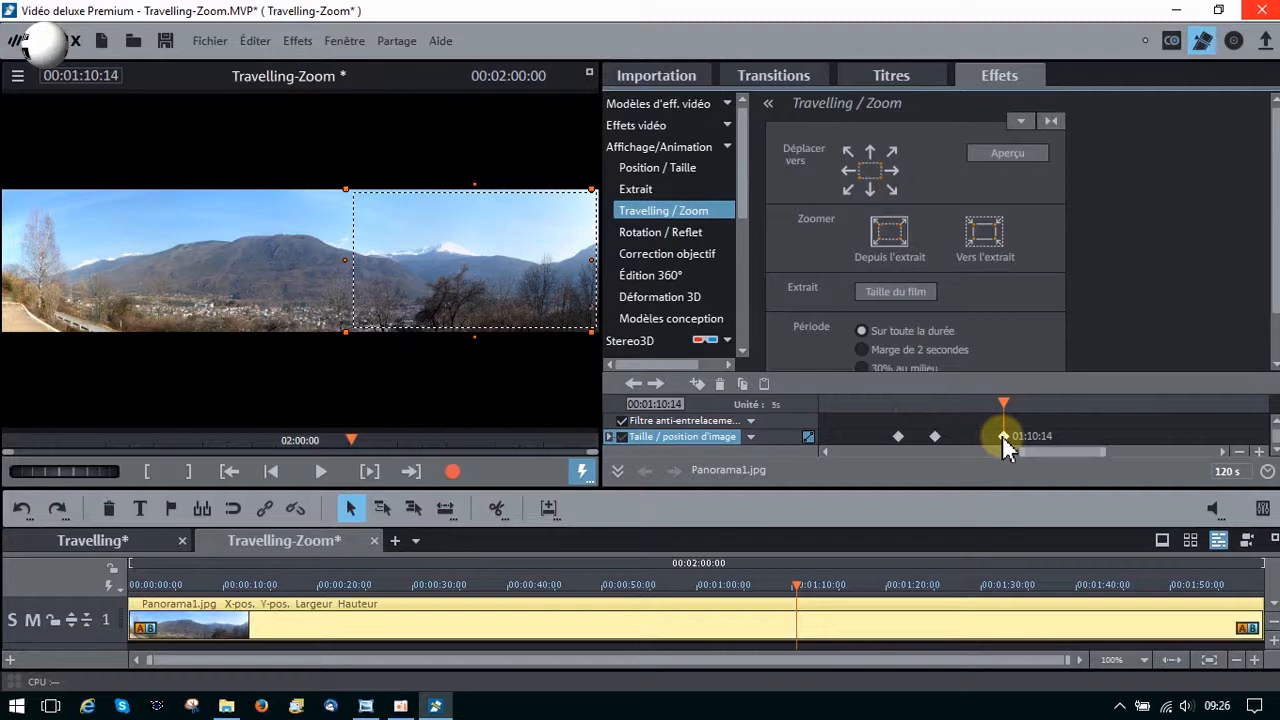
left_click_drag(1002, 435, 1014, 436)
left_click(1016, 436)
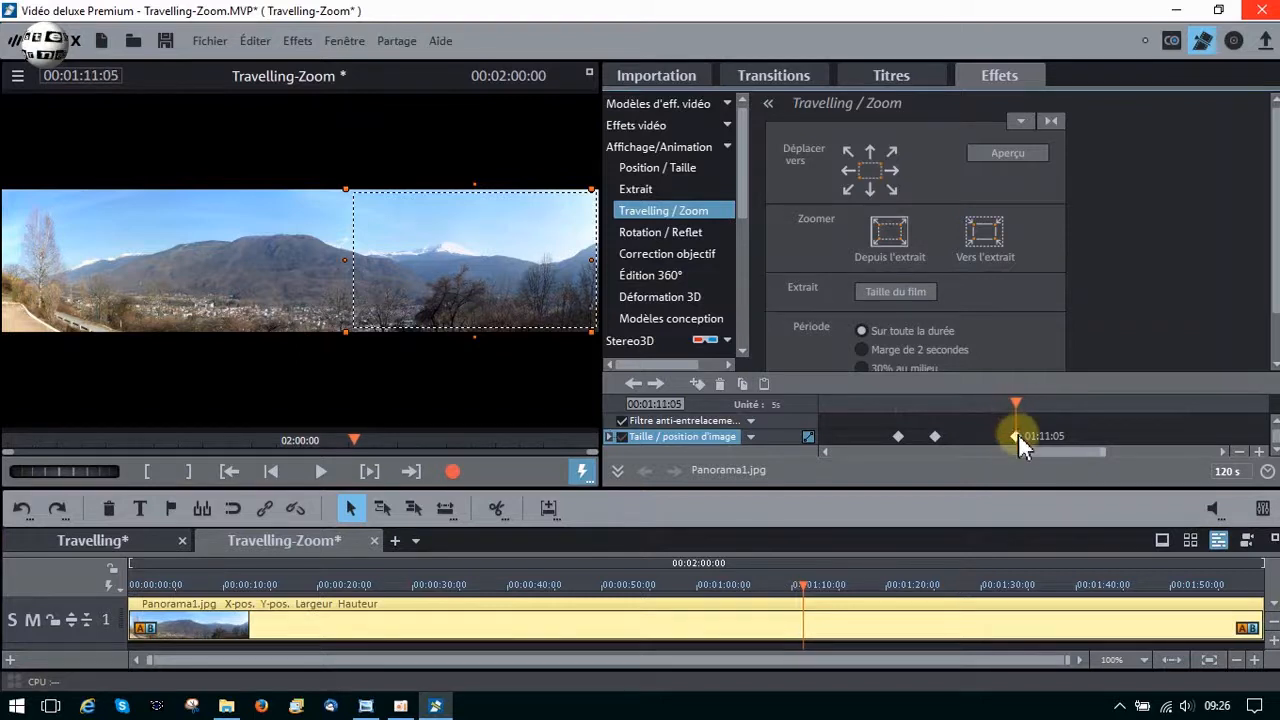
left_click_drag(1016, 434, 1034, 433)
left_click(1034, 437)
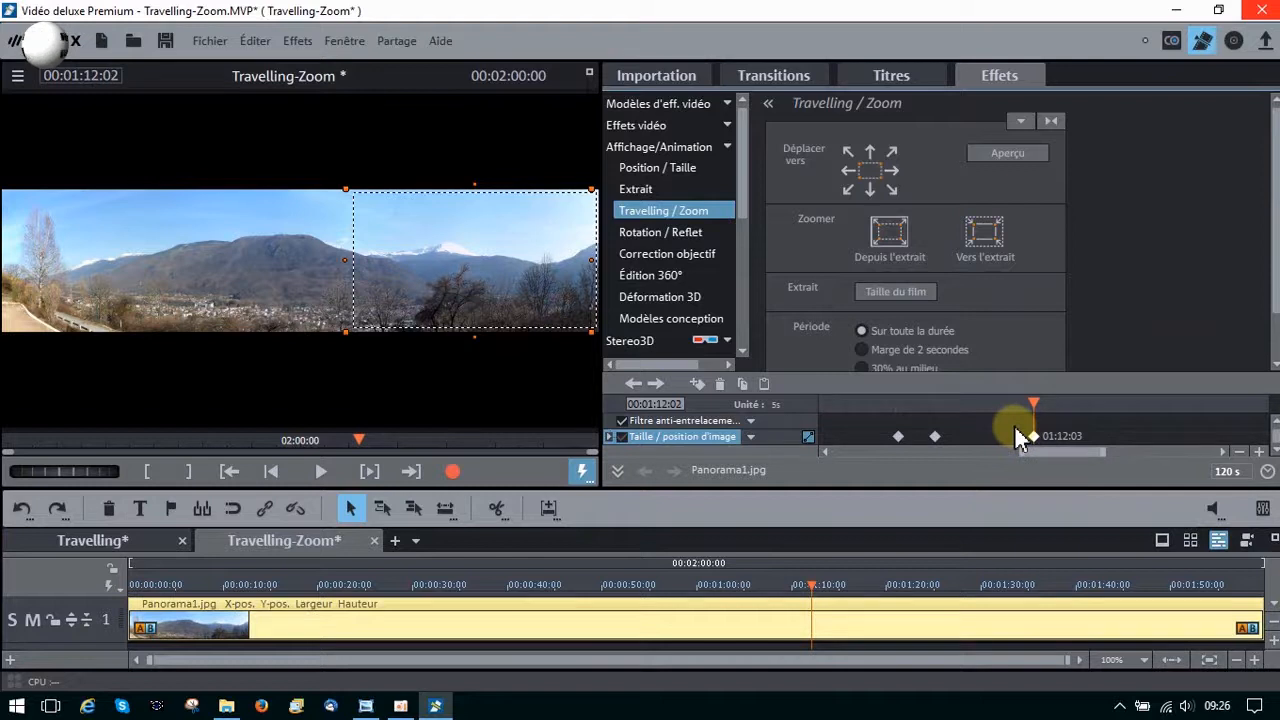
Play the whole animation from the start in the enlarged preview past the final zoom, and return to the normal view.
left_click(270, 471)
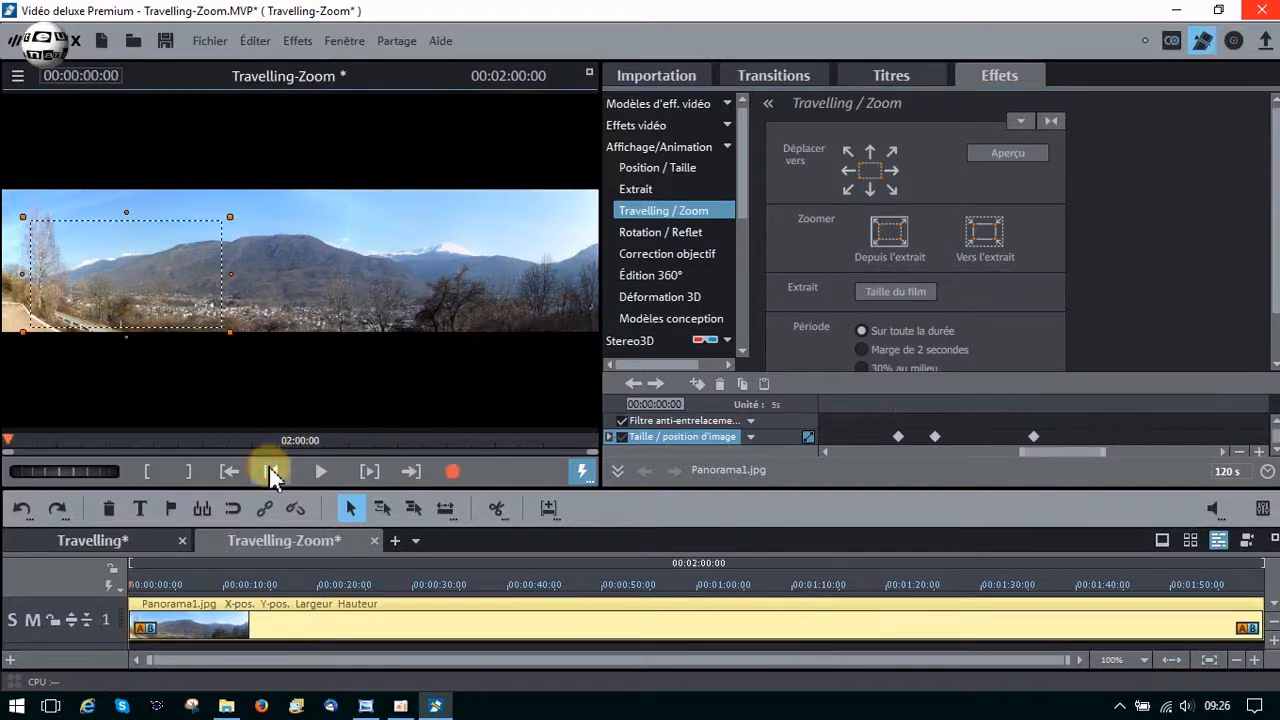
left_click(587, 72)
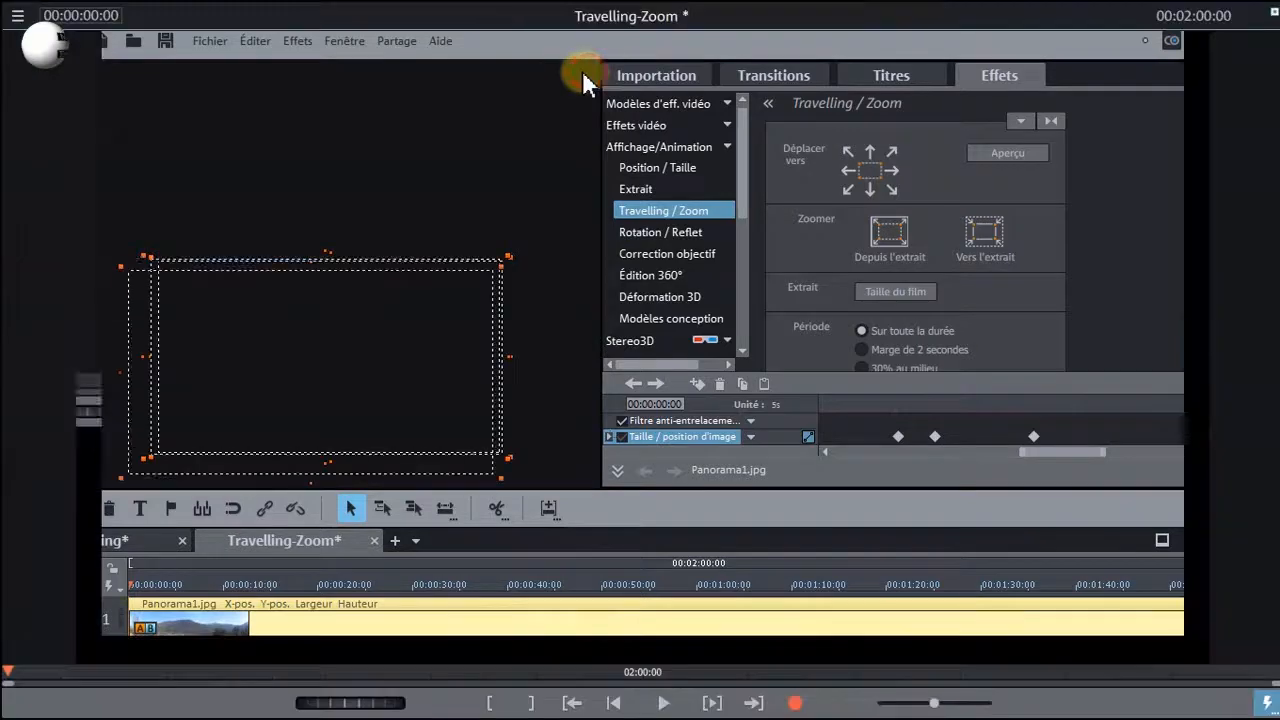
left_click(663, 703)
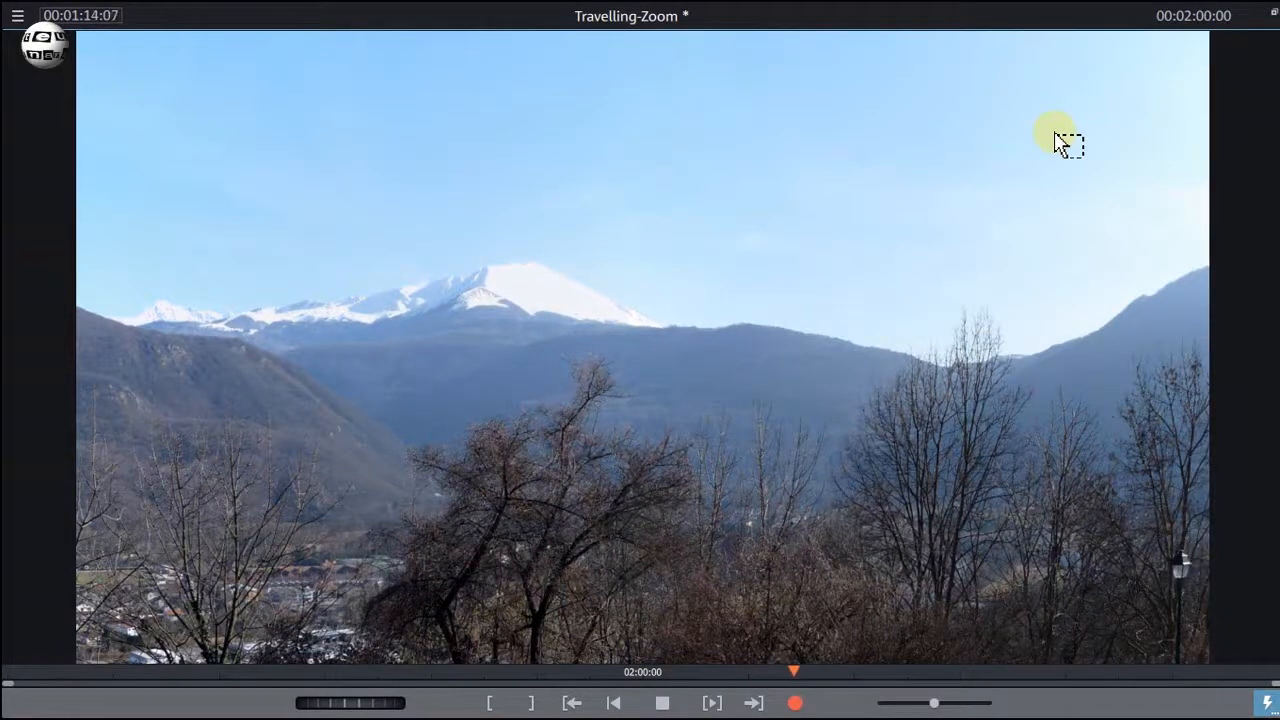
left_click(660, 703)
left_click(1273, 12)
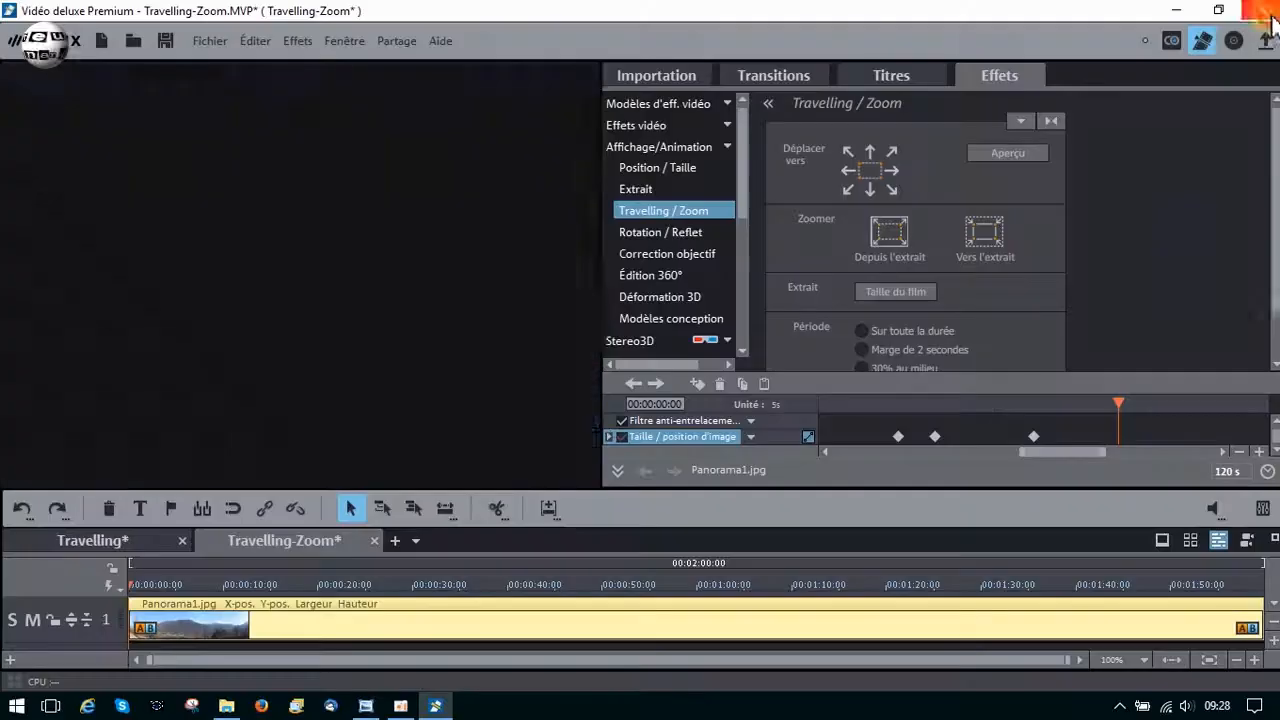
Examine the extract framing and Position / Taille values at the 50:00, 59:09 and 01:00:02 keyframes.
left_click_drag(1049, 450, 1012, 464)
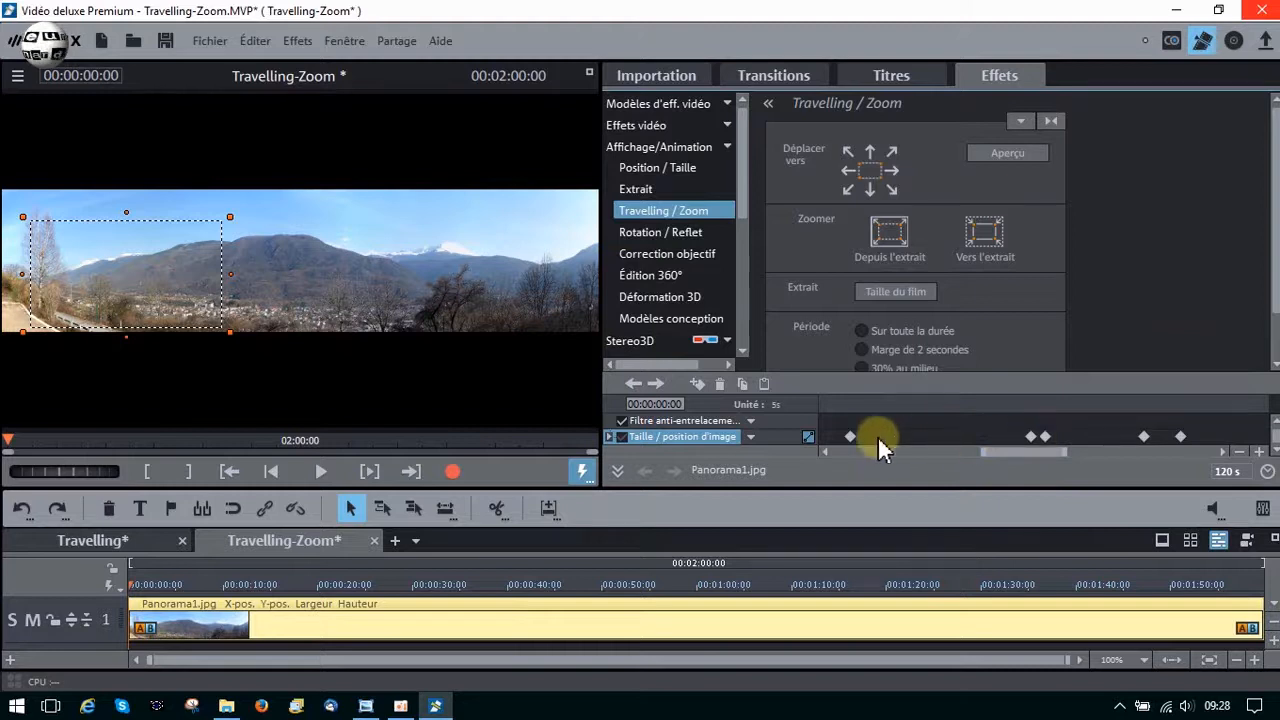
left_click(851, 437)
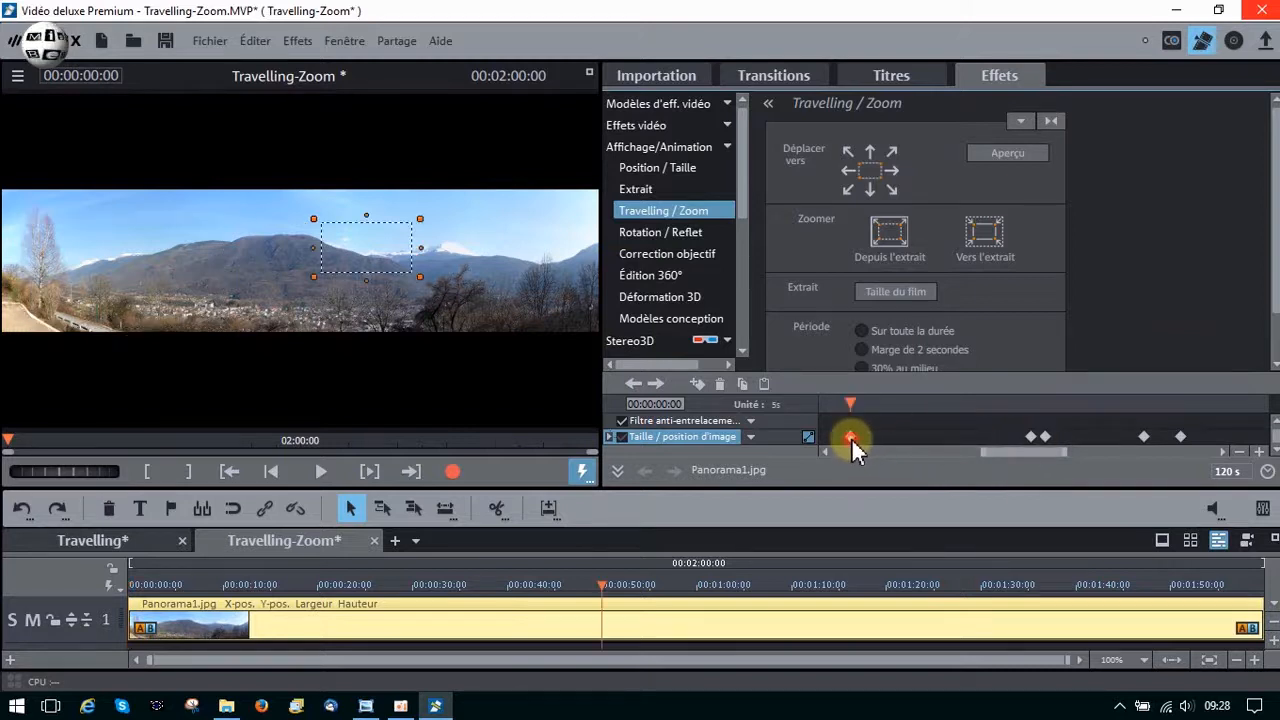
left_click(1030, 437)
left_click(1045, 437)
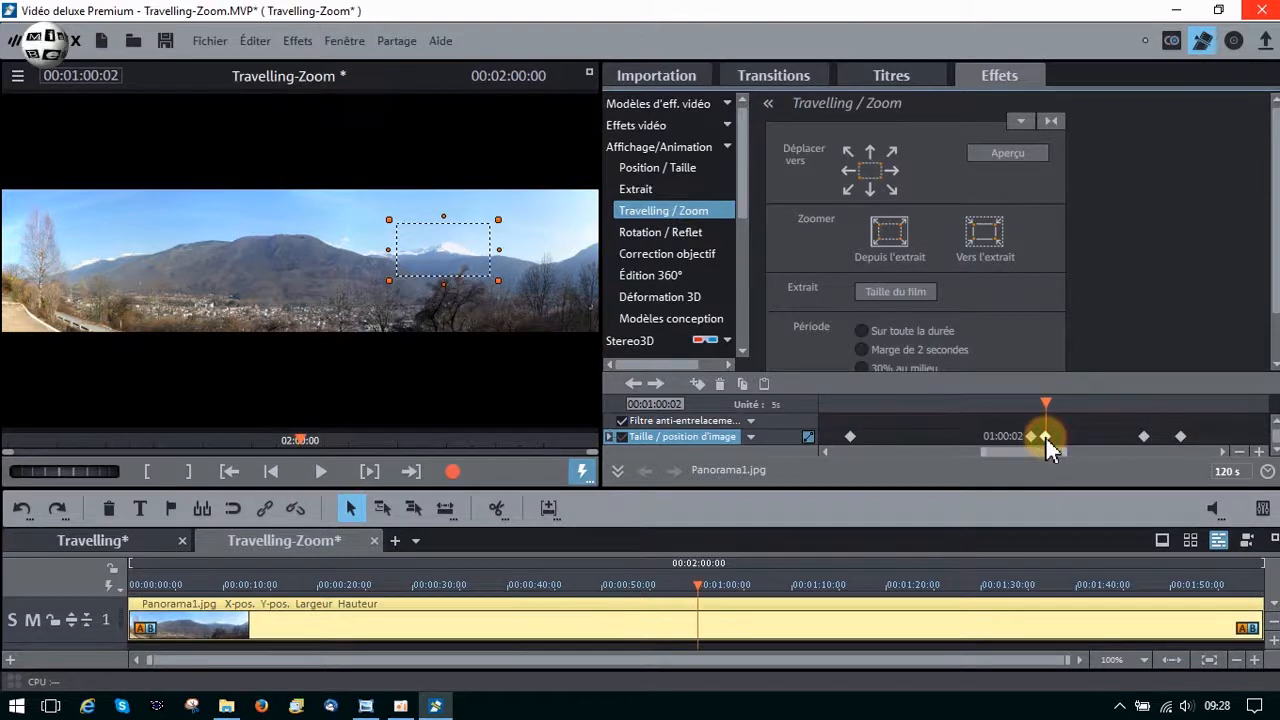
left_click(686, 167)
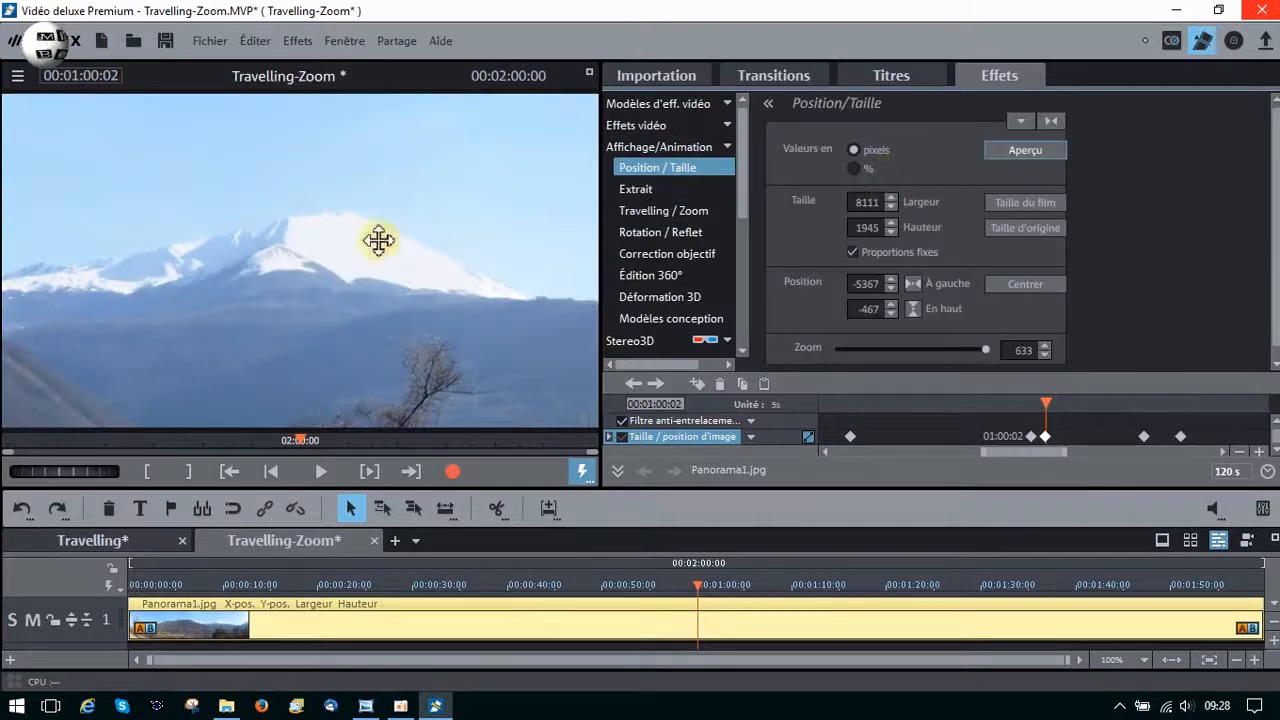
left_click(1031, 437)
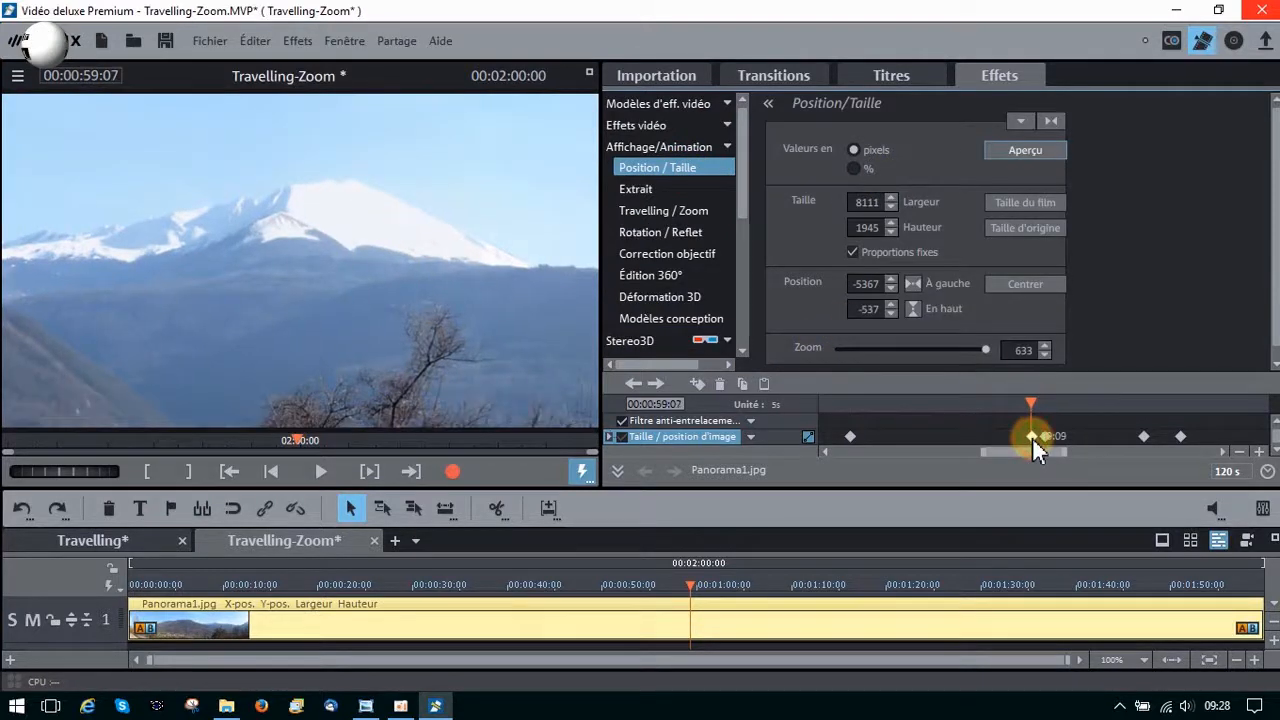
left_click(847, 436)
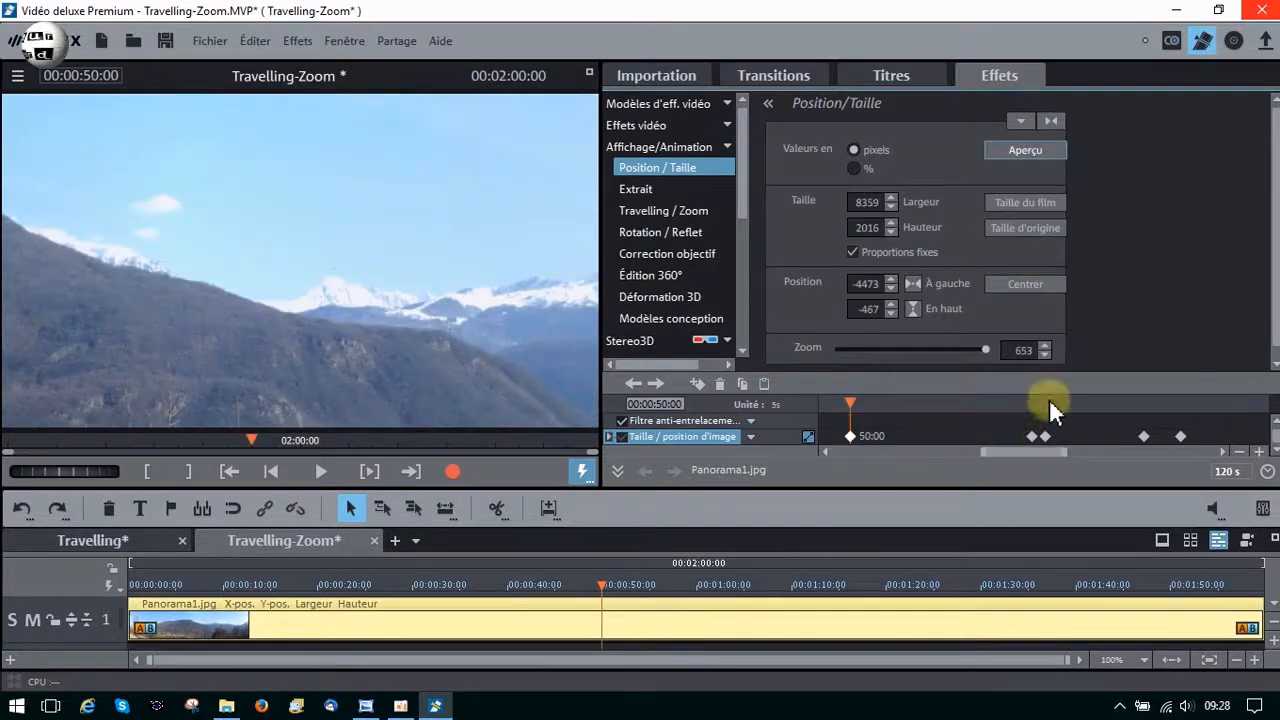
left_click(1033, 435)
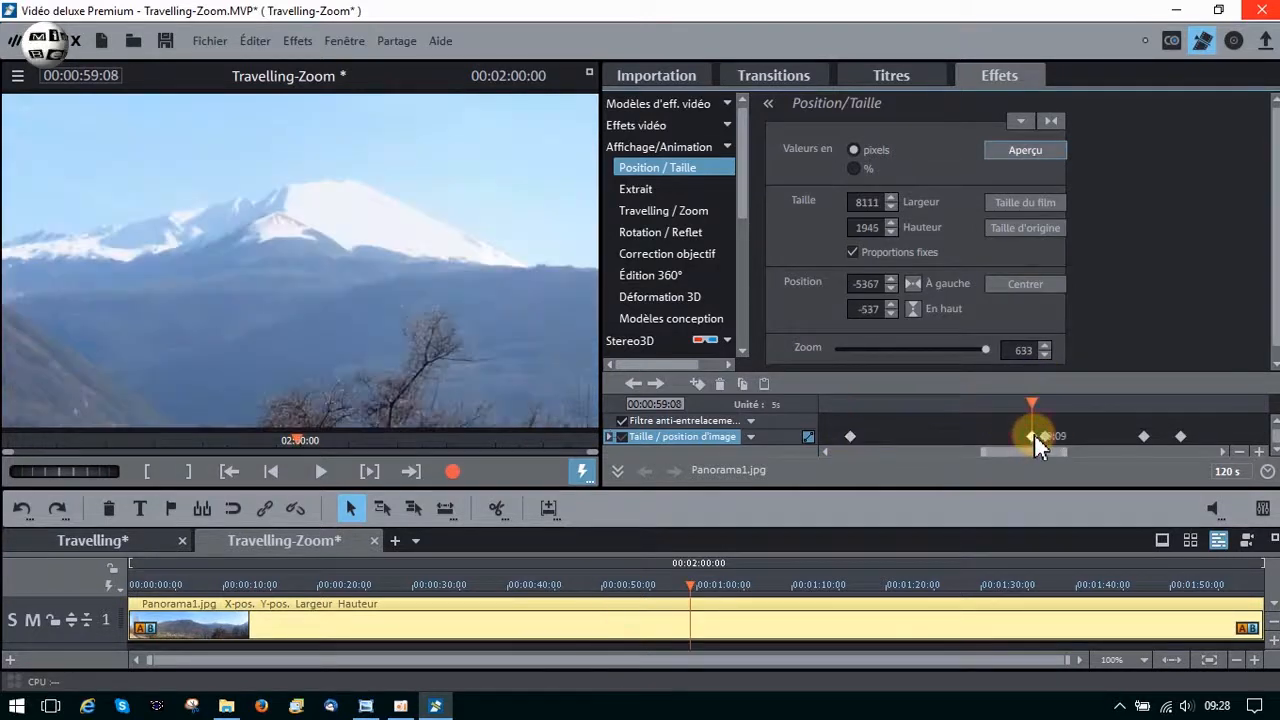
Delete the superfluous 59:09 keyframe in Travelling / Zoom and play the animation from 00:00:48:24 to check the movement.
left_click(676, 224)
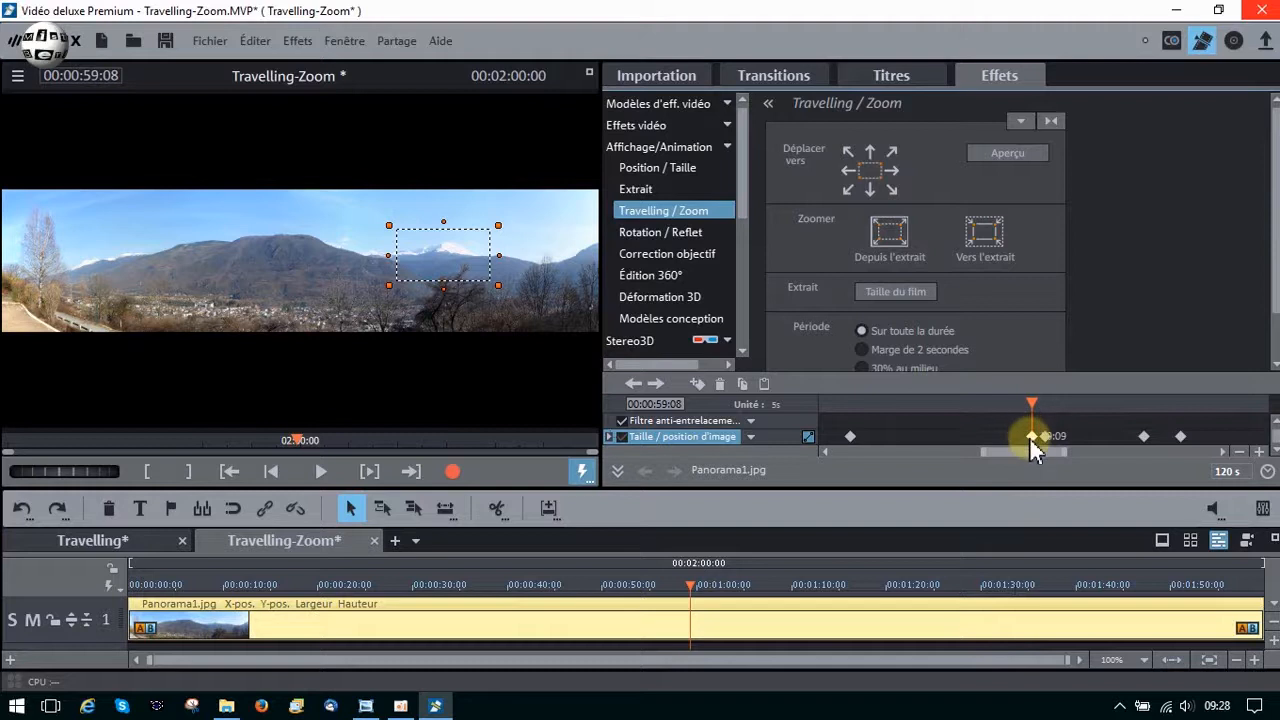
left_click(720, 386)
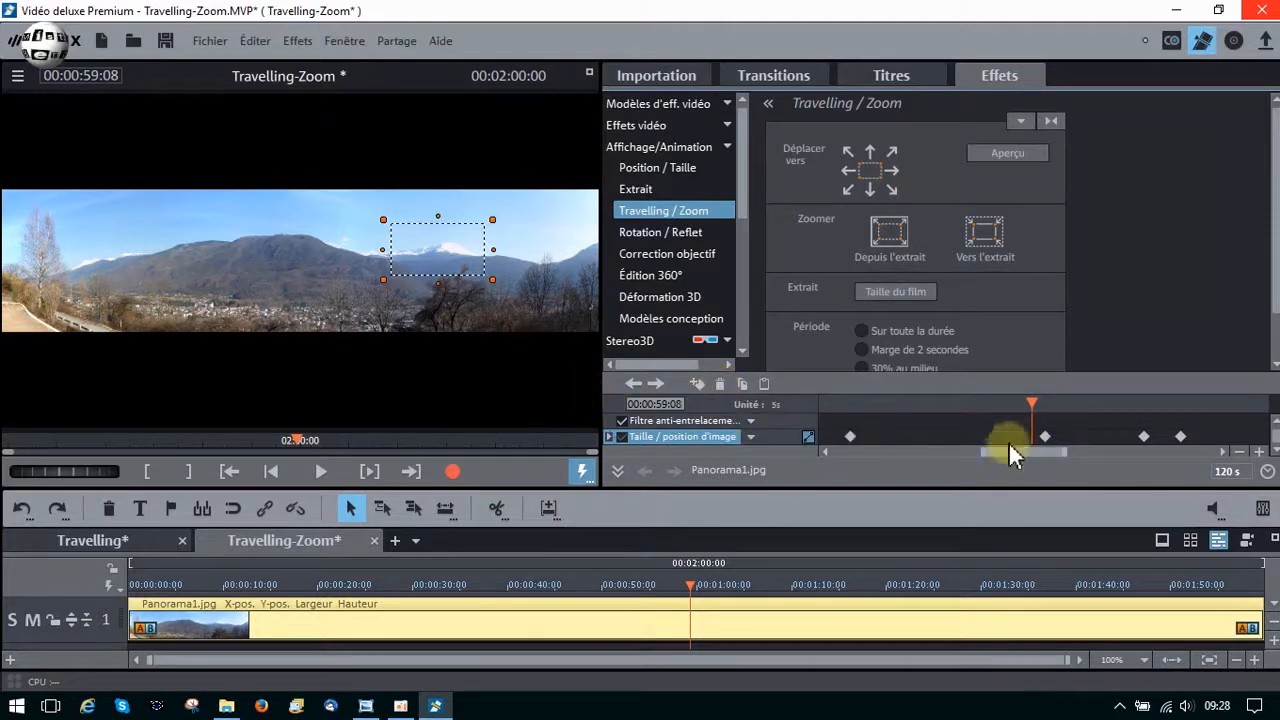
left_click(829, 404)
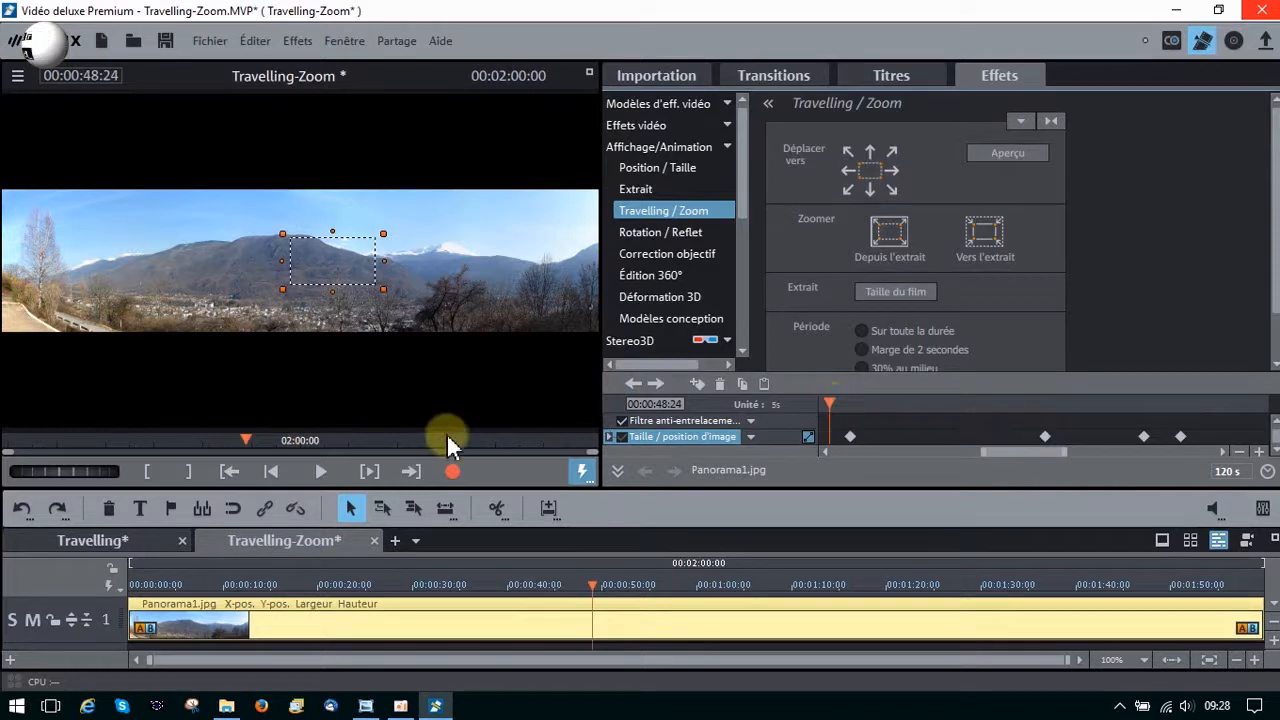
left_click(317, 473)
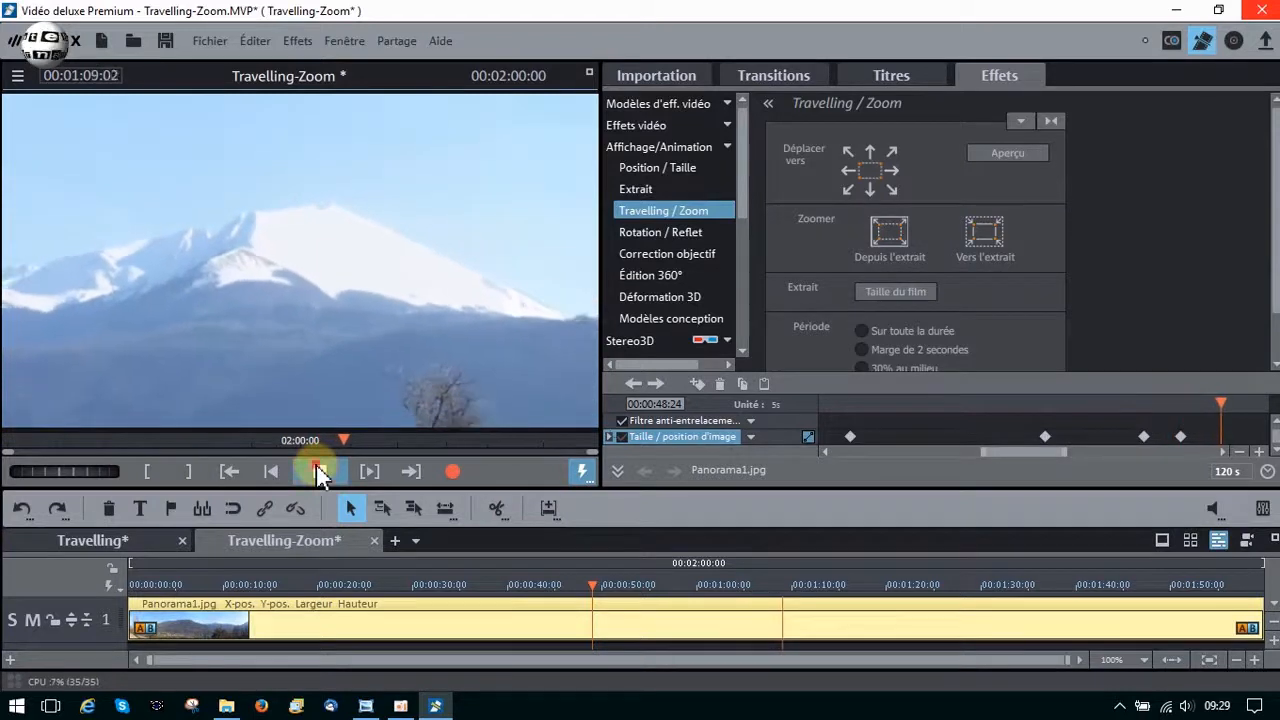
left_click(317, 466)
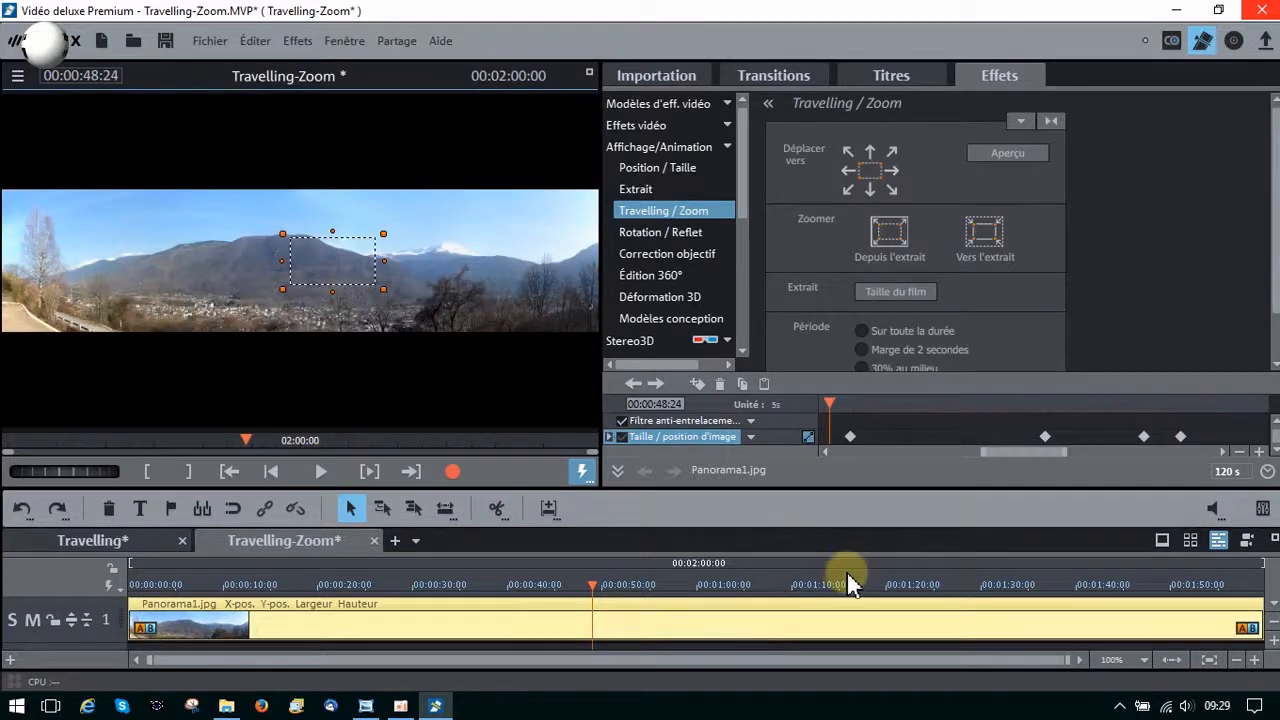
Check the 01:07:01 and 01:12:03 keyframes and shorten the Panorama1.jpg clip so the film ends at 00:01:19:24.
left_click(1181, 433)
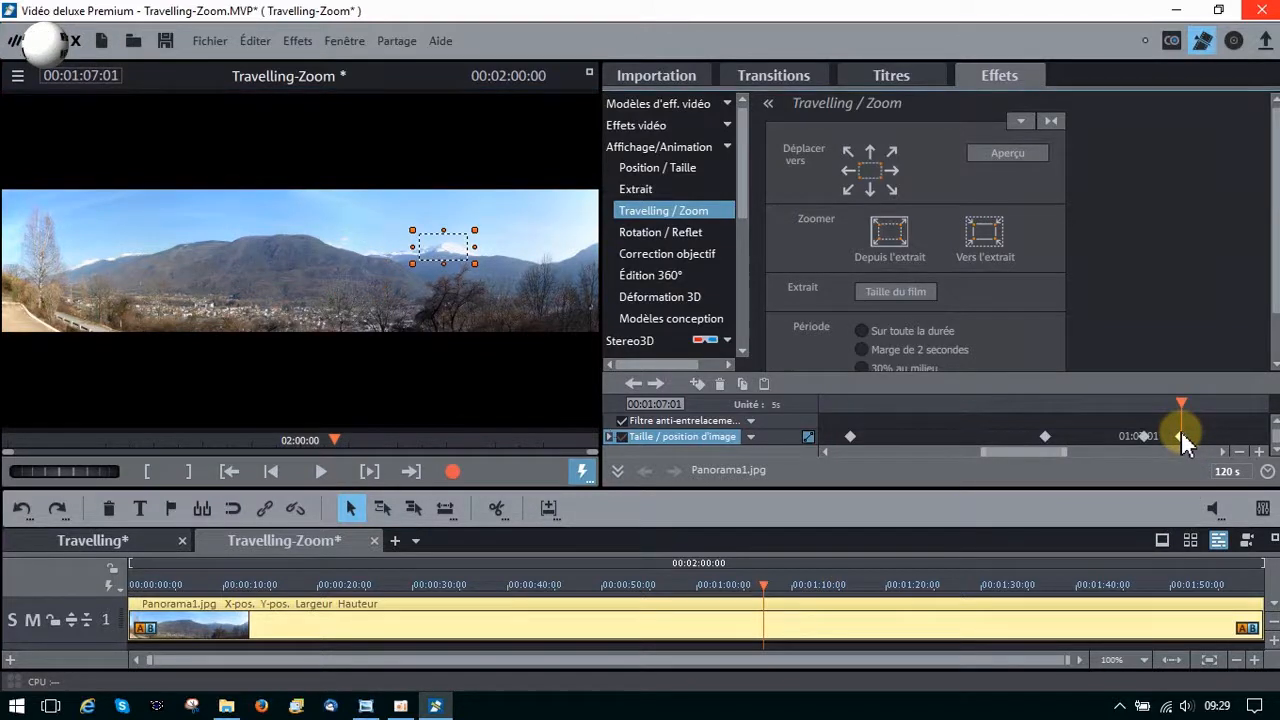
left_click_drag(1040, 451, 1095, 455)
left_click(941, 436)
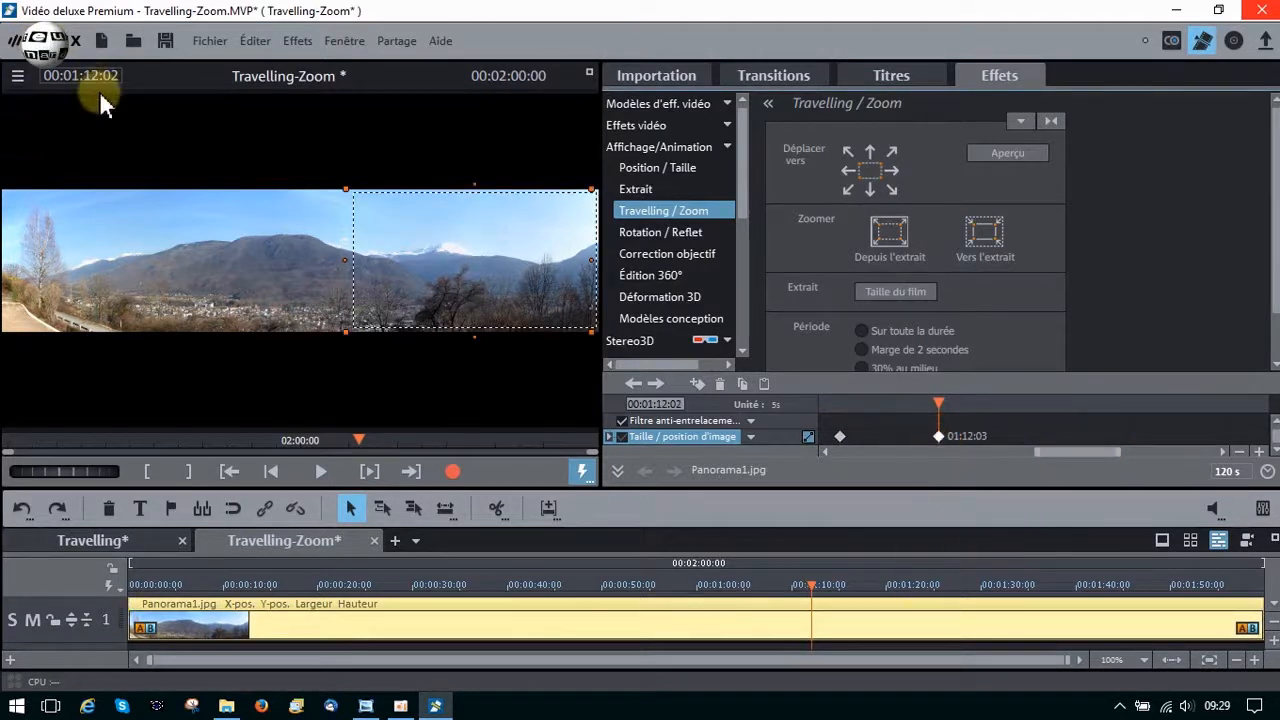
left_click(1262, 620)
left_click_drag(1258, 622, 884, 622)
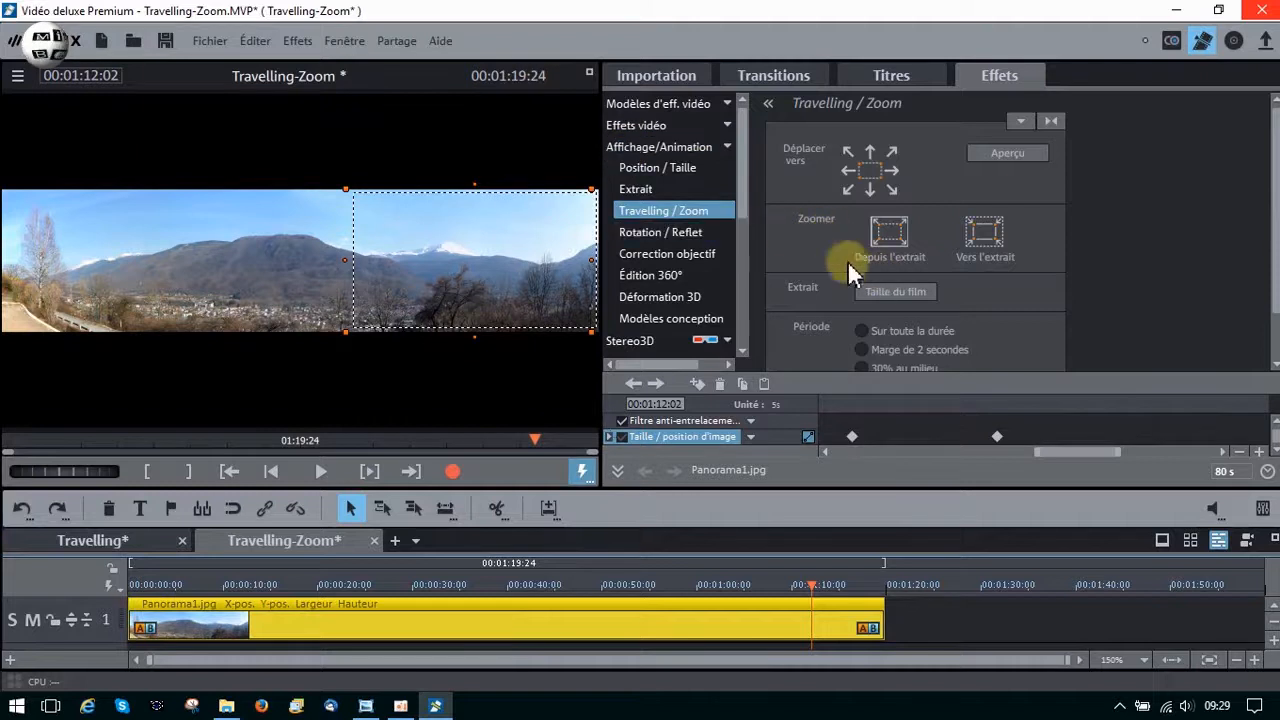
Export the film as an MPEG-4 video named Travelling-Zoom 1.mp4 in the 2-Photos folder, and close the player showing the exported video.
left_click(212, 44)
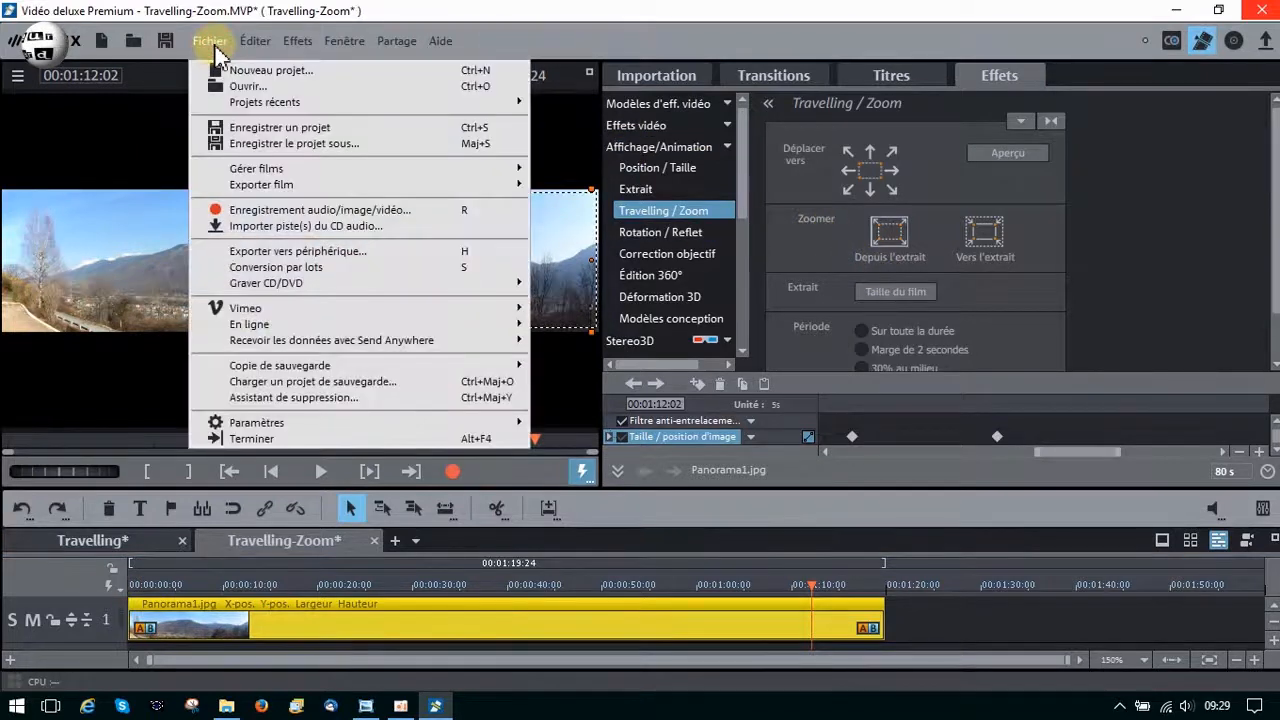
mouse_move(240, 185)
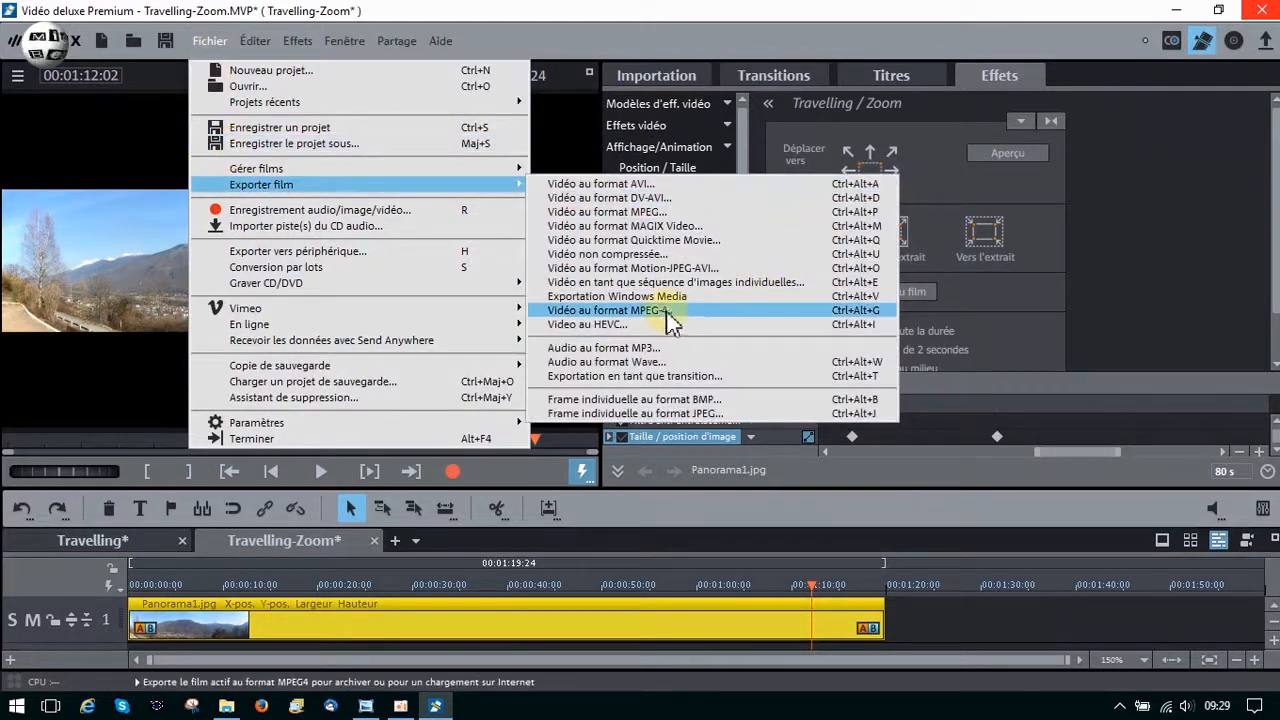
left_click(630, 312)
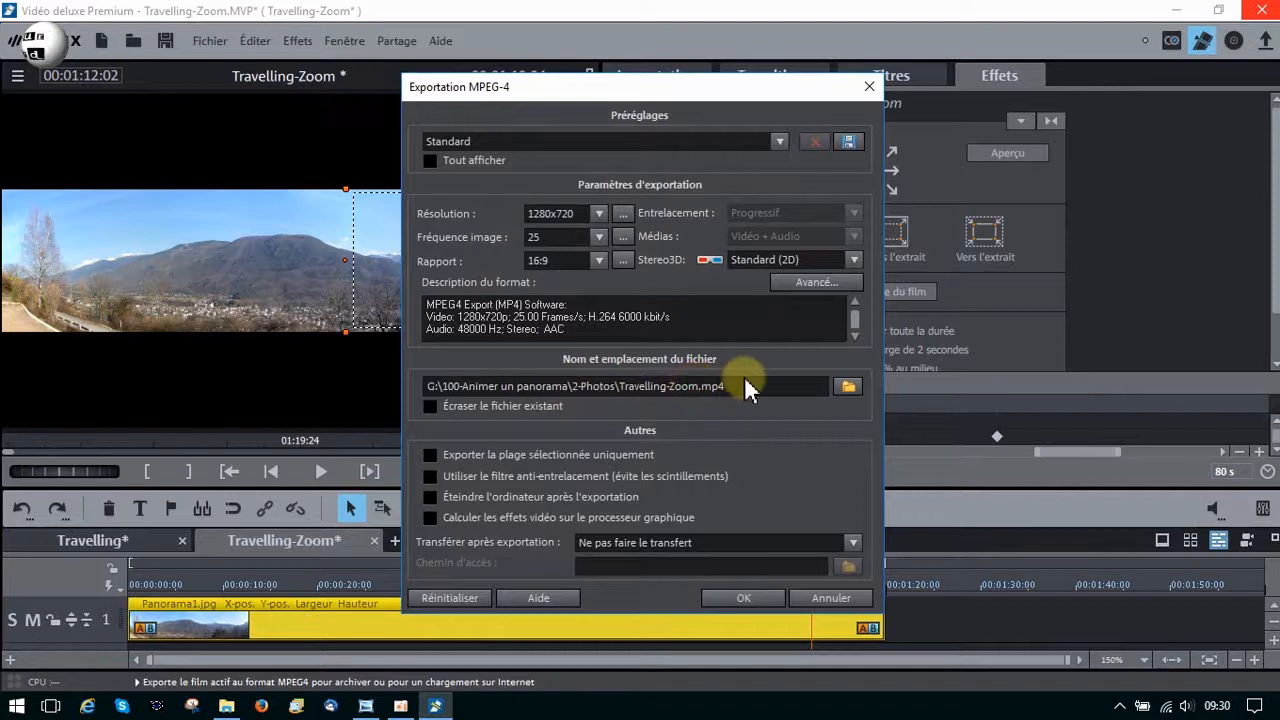
left_click(701, 386)
type("1")
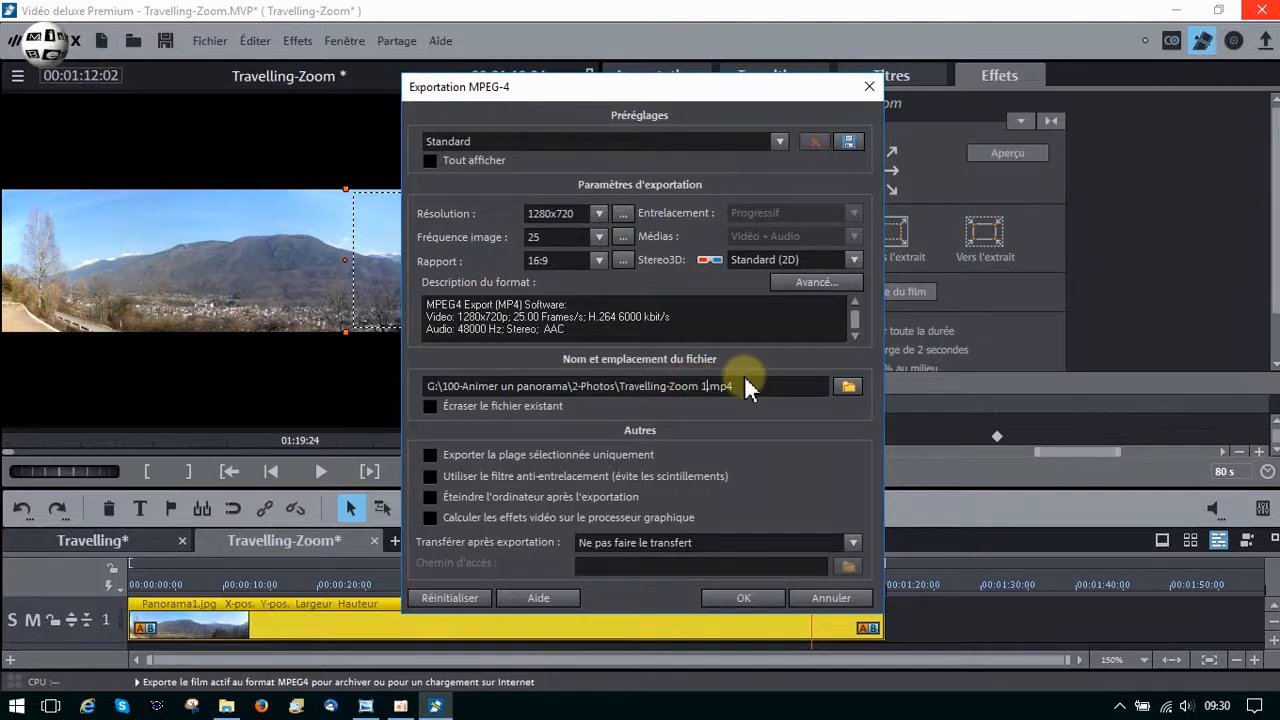
left_click(744, 597)
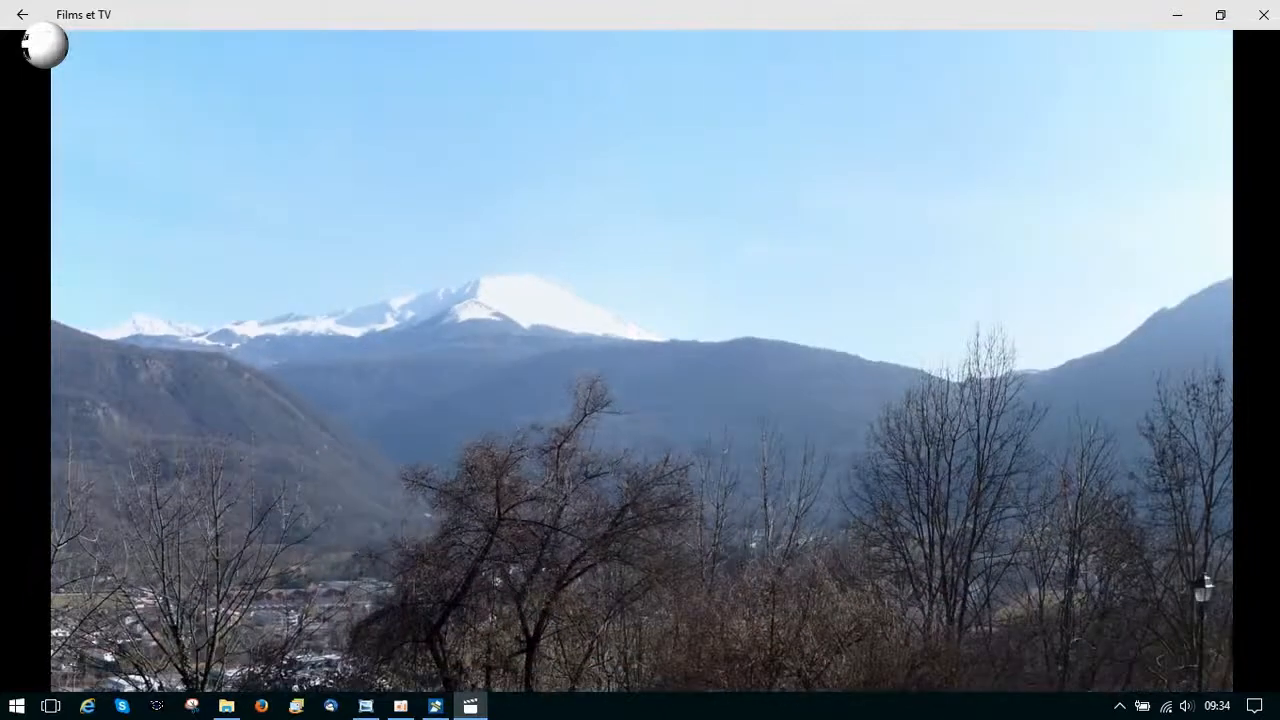
mouse_move(990, 405)
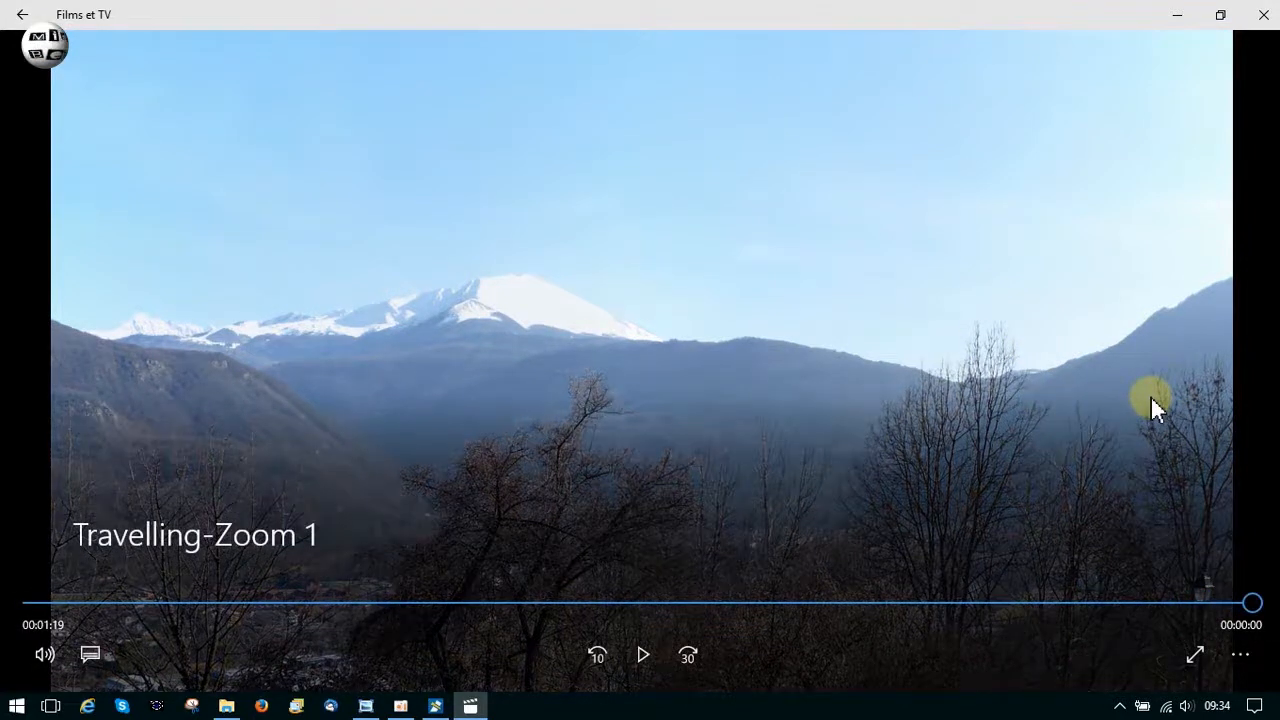
left_click(1264, 14)
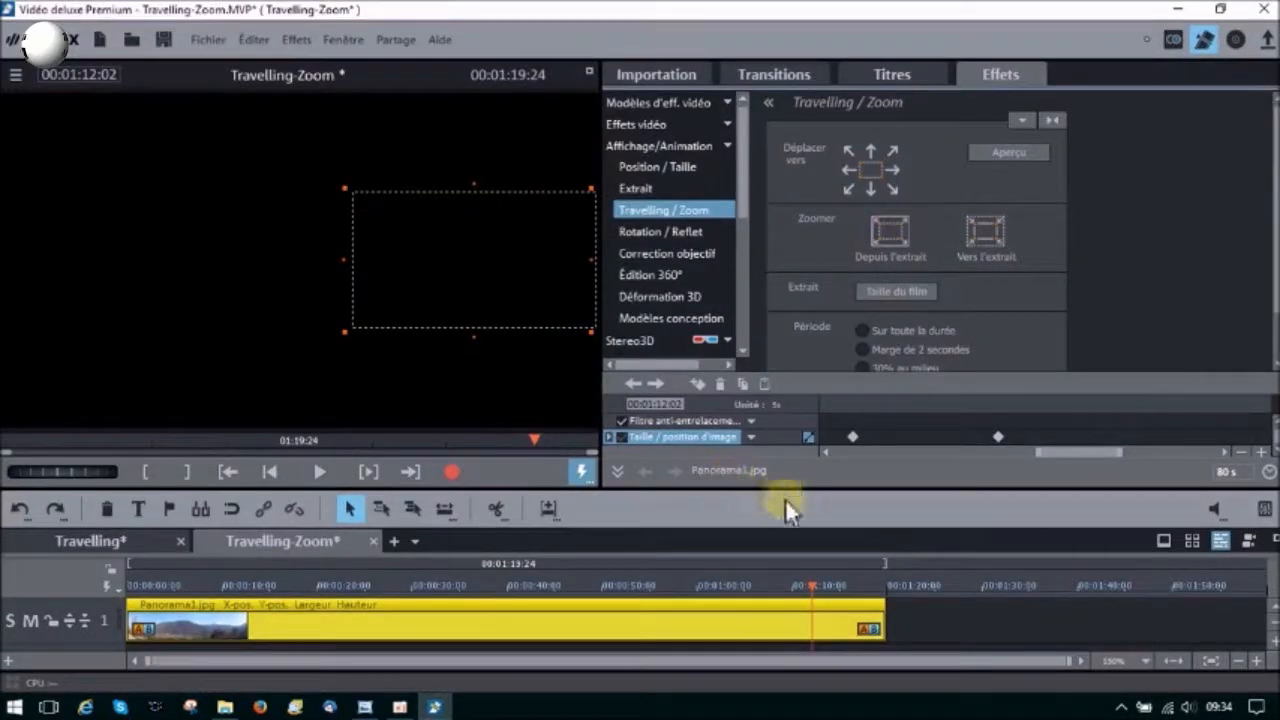
Return the panorama film to its start, then create a new film in the project and name it Travelling-Zoom - 02.
left_click(280, 470)
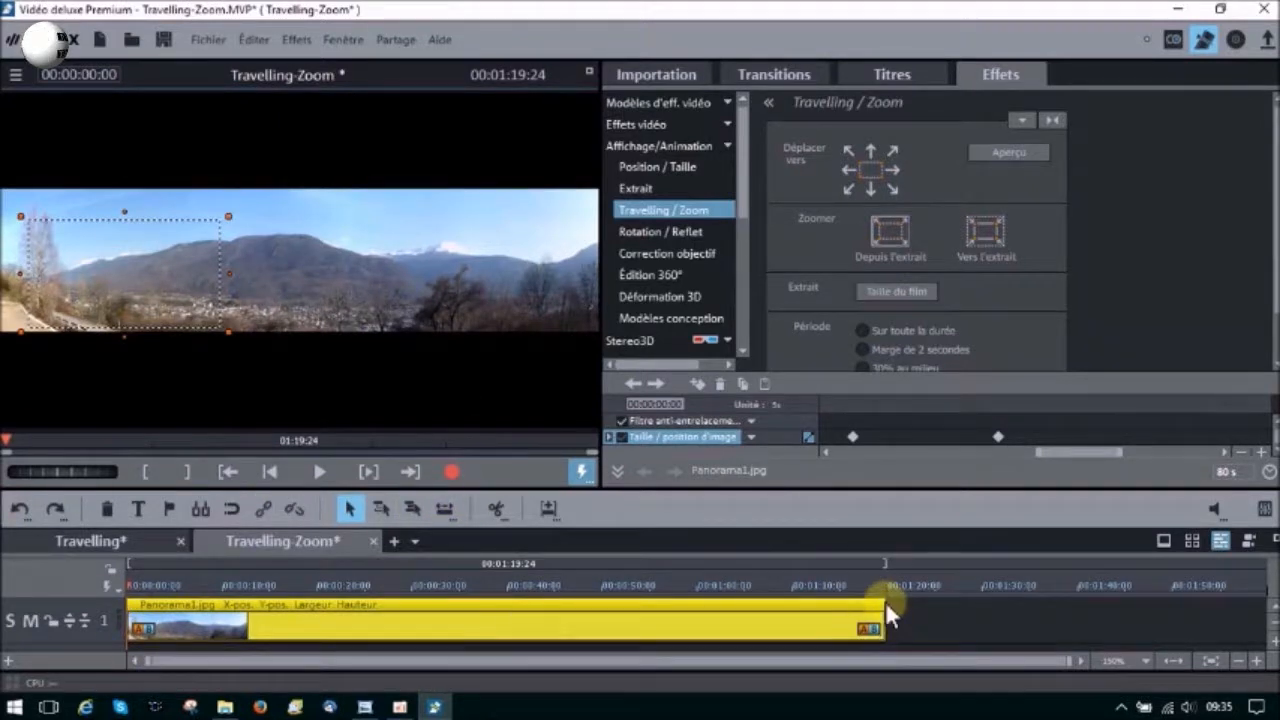
left_click(394, 542)
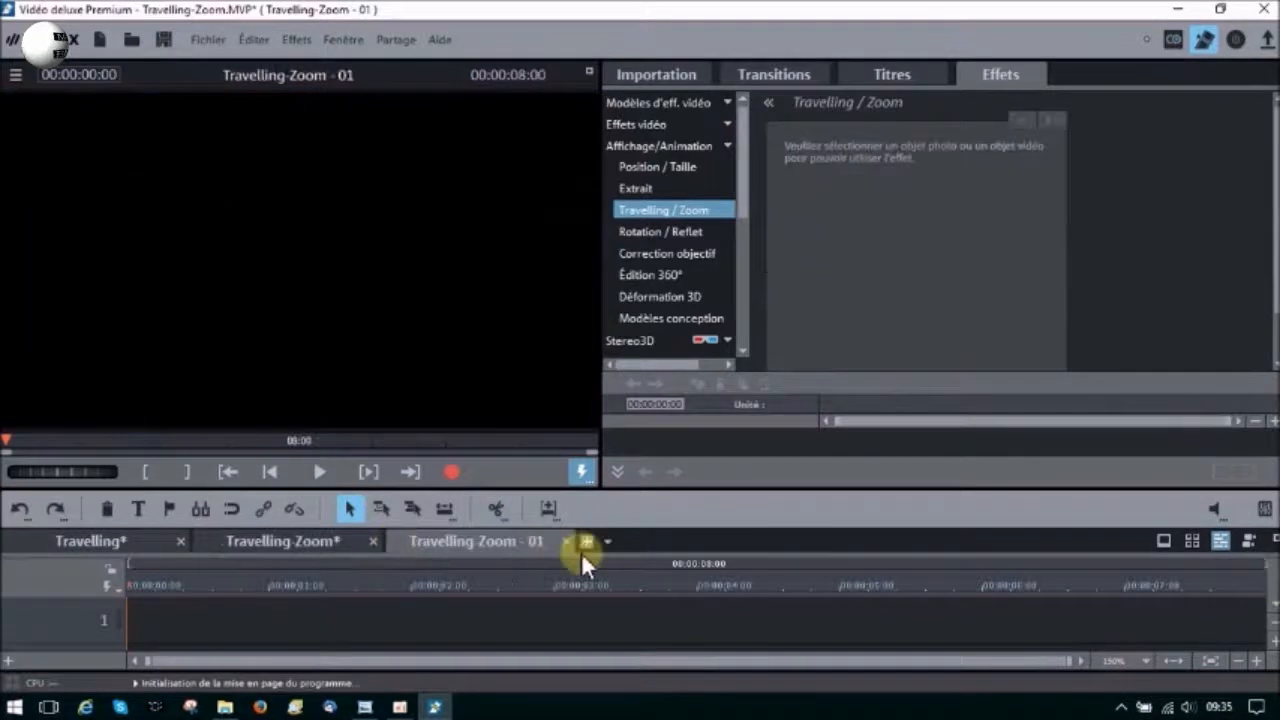
right_click(502, 538)
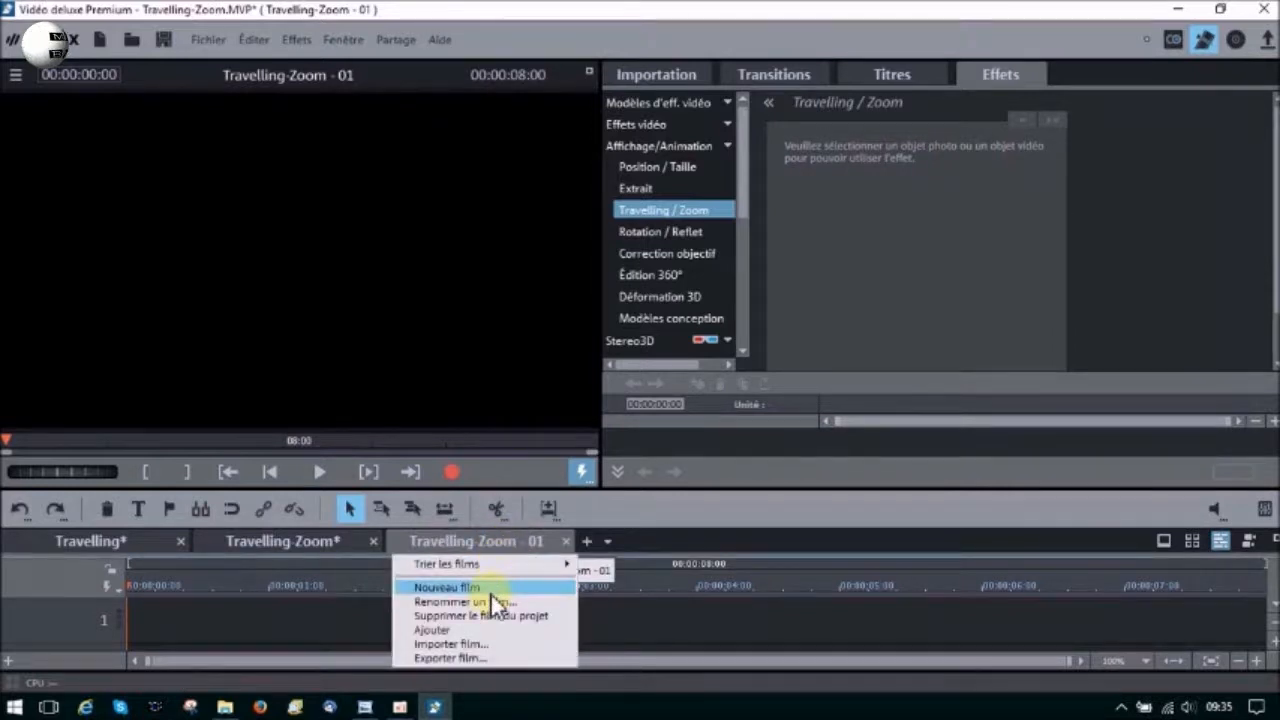
left_click(490, 597)
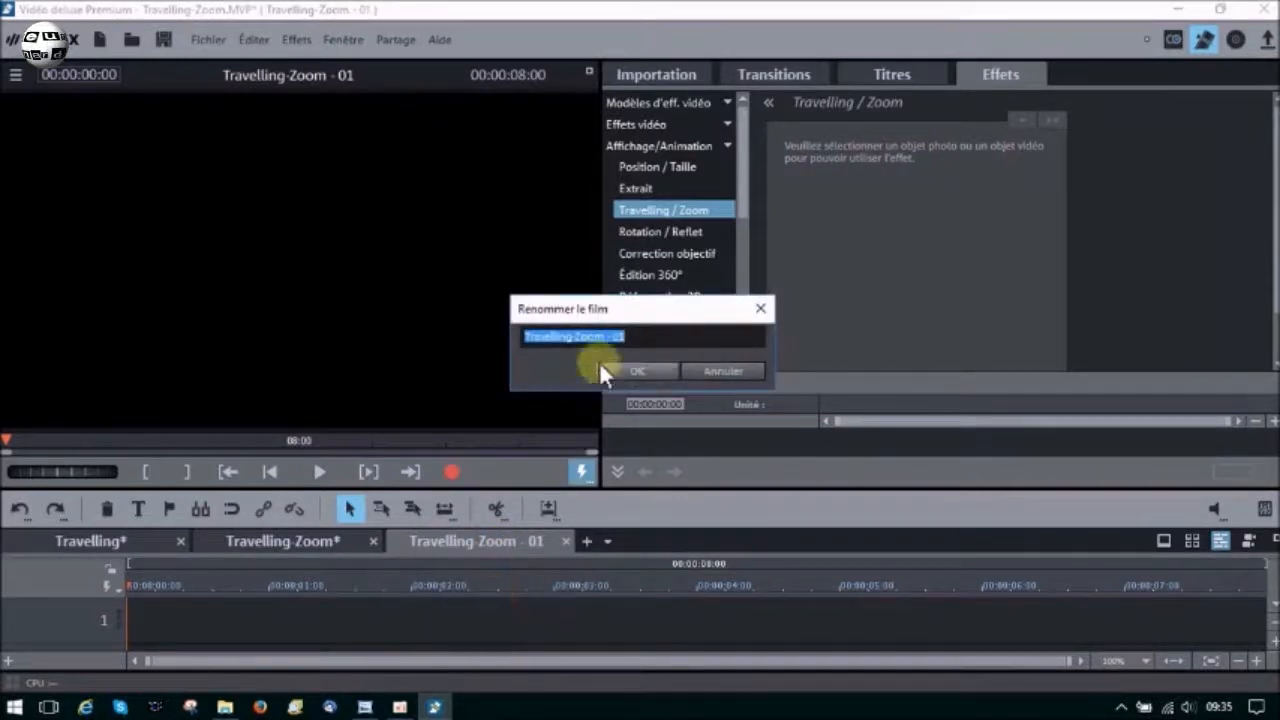
left_click(632, 336)
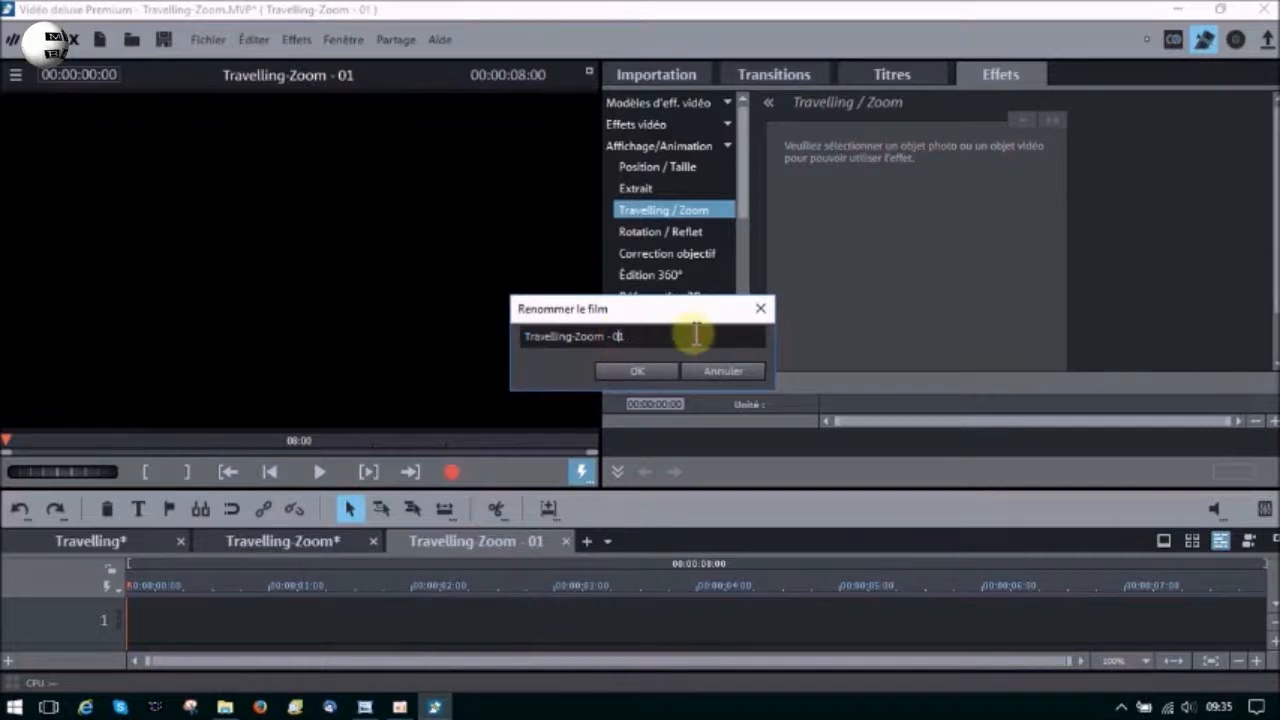
type("2")
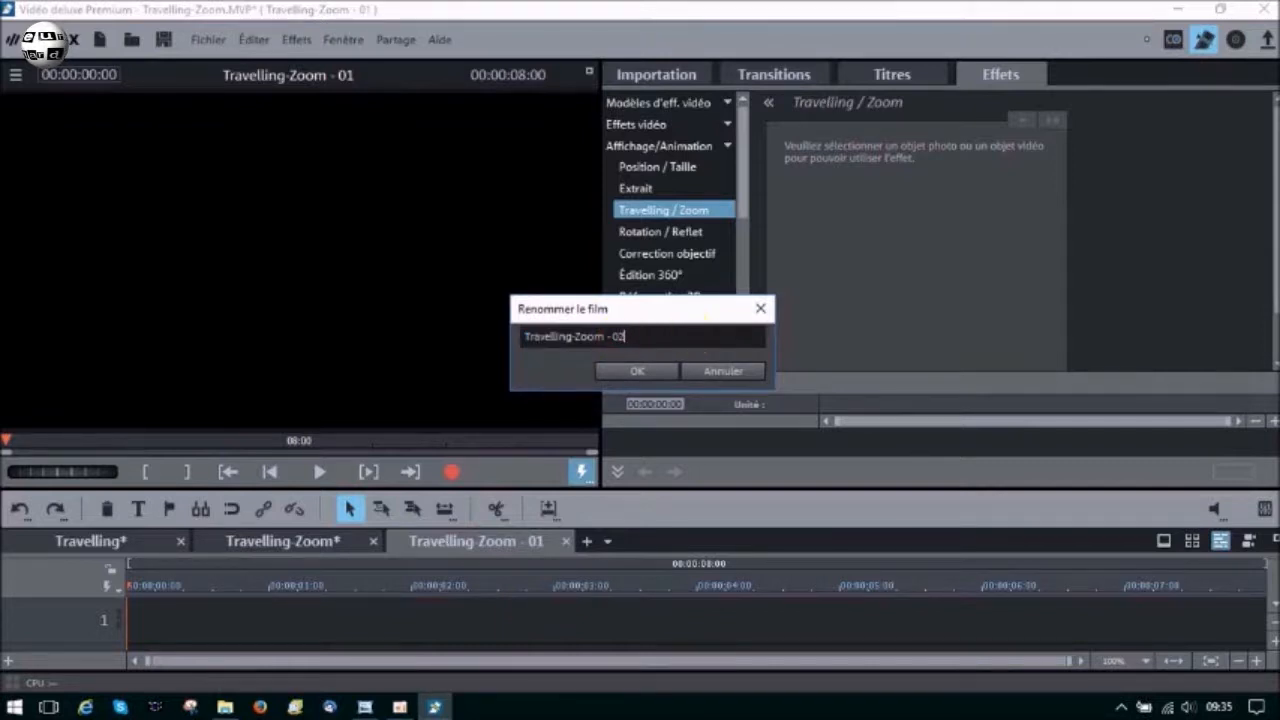
left_click(655, 373)
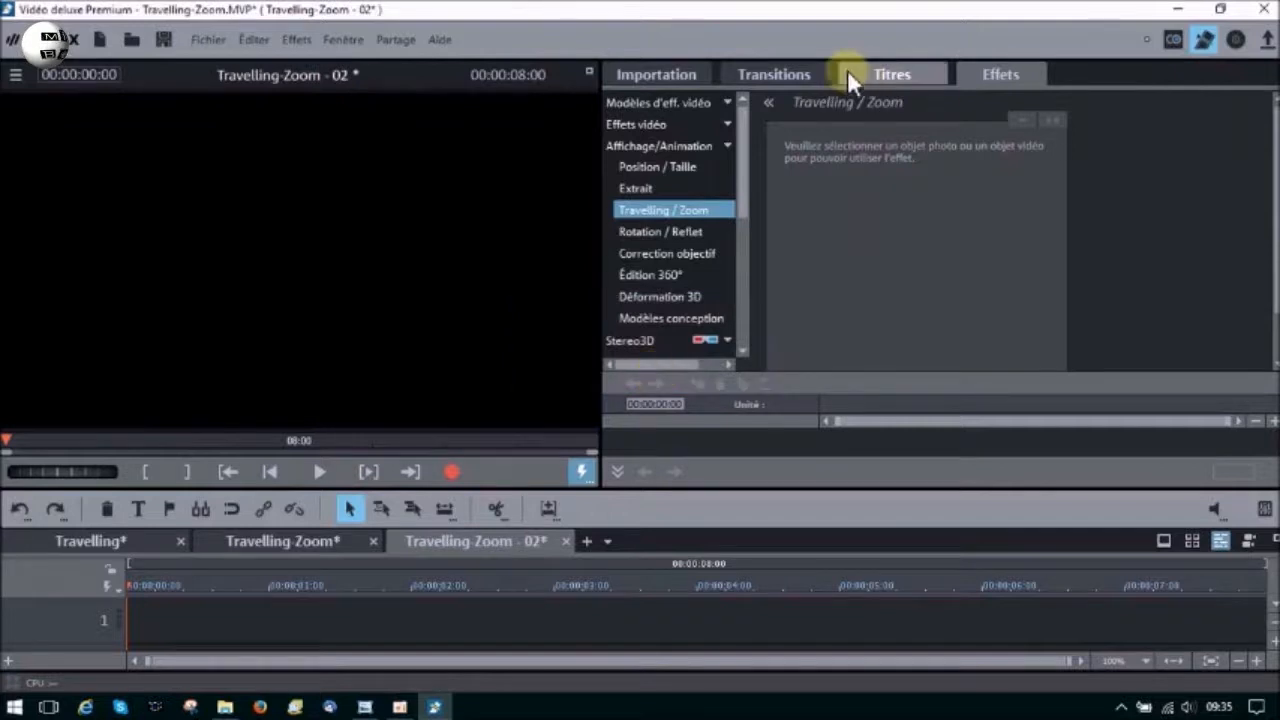
Place Travelling-Zoom 1.mp4 from the 2-Photos folder at the start of track 1, importing it without copying it to the hard disk.
left_click(656, 72)
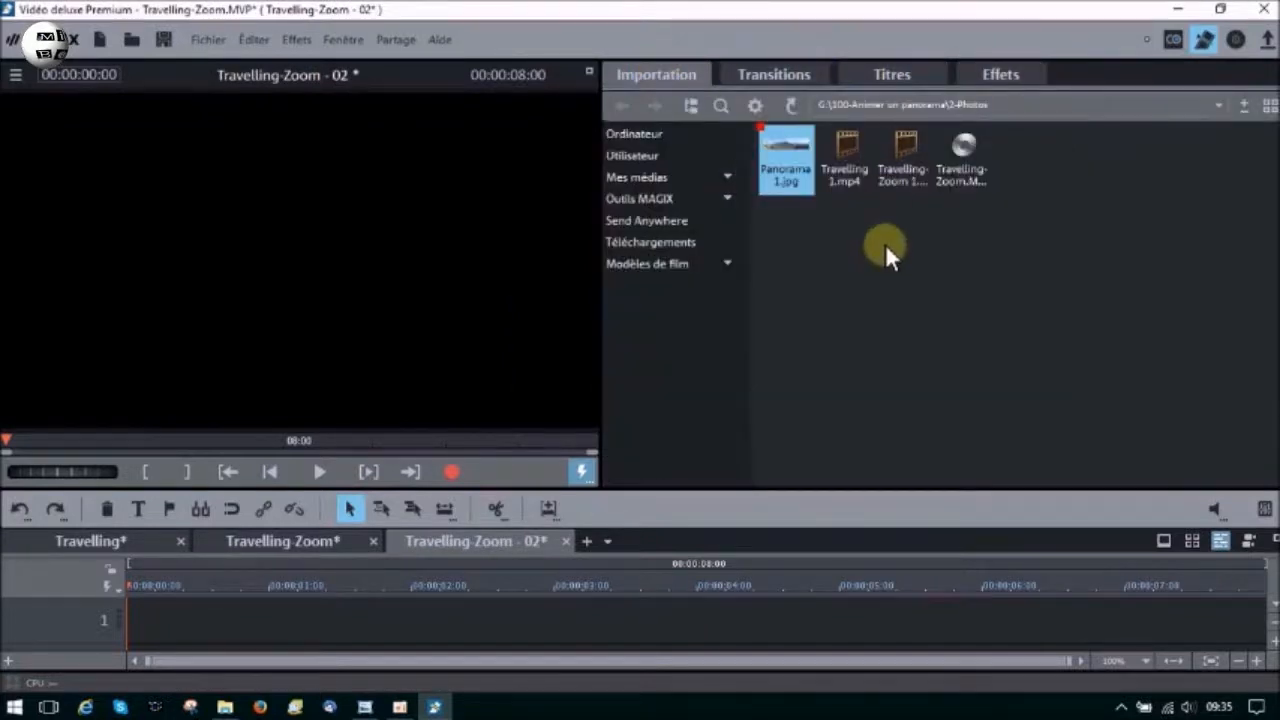
left_click(904, 150)
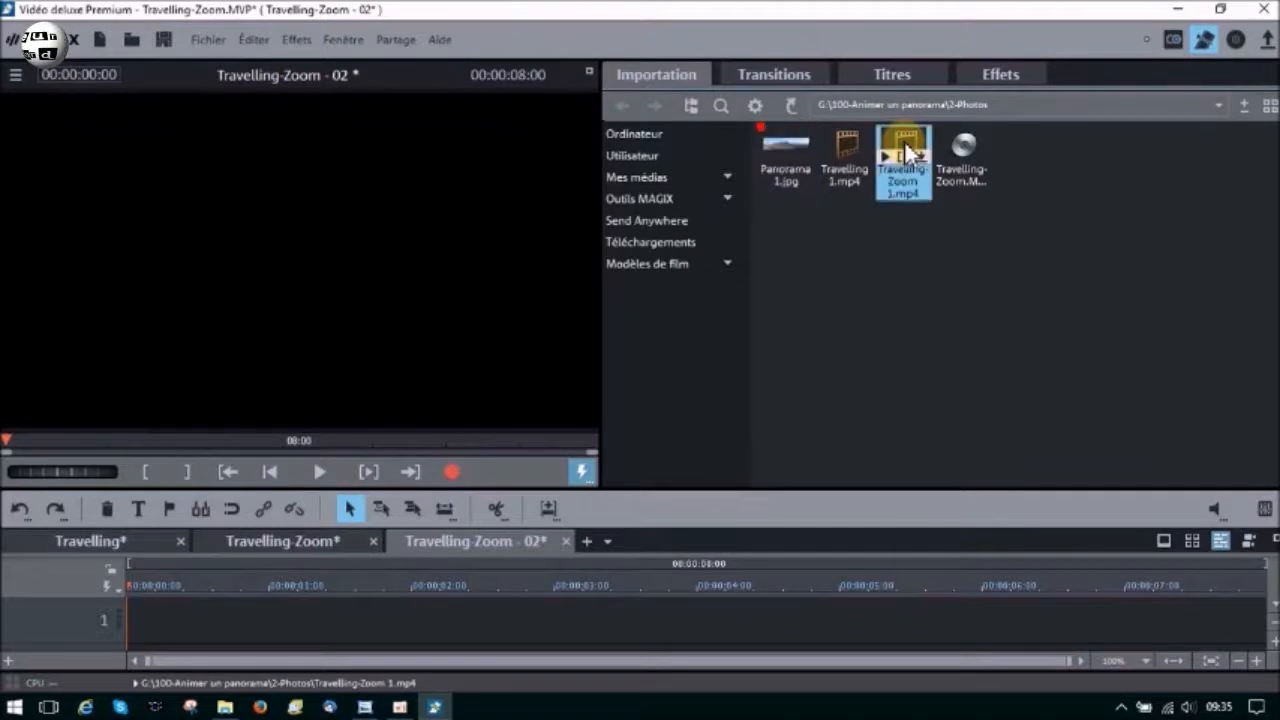
left_click_drag(908, 140, 138, 627)
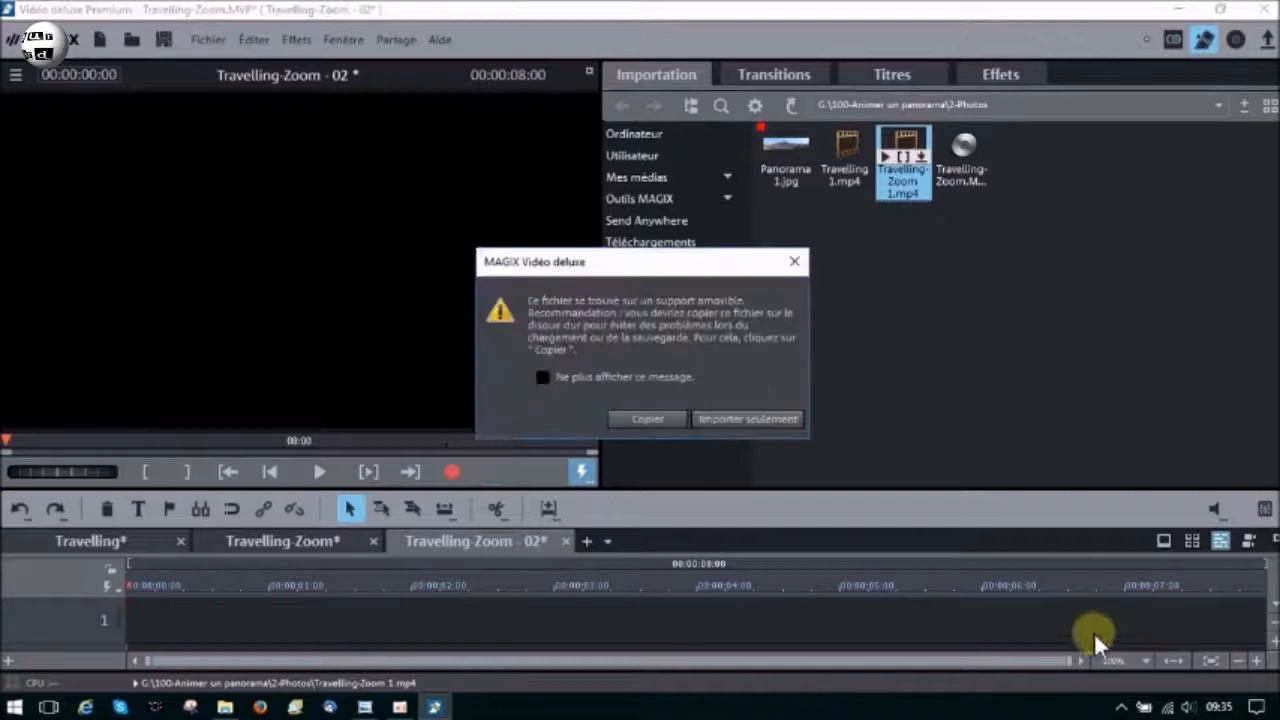
left_click(732, 417)
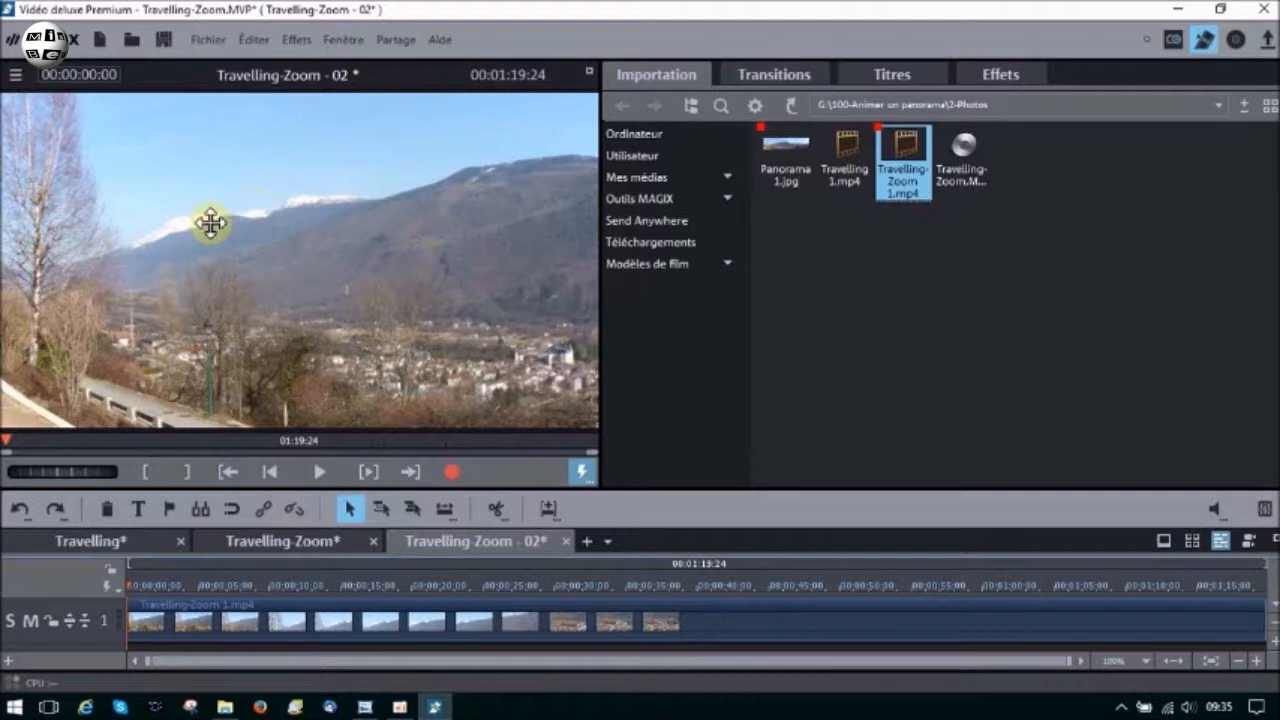
Set the Vitesse effect's Facteur to 2 for the Travelling-Zoom 1.mp4 clip.
left_click(1011, 71)
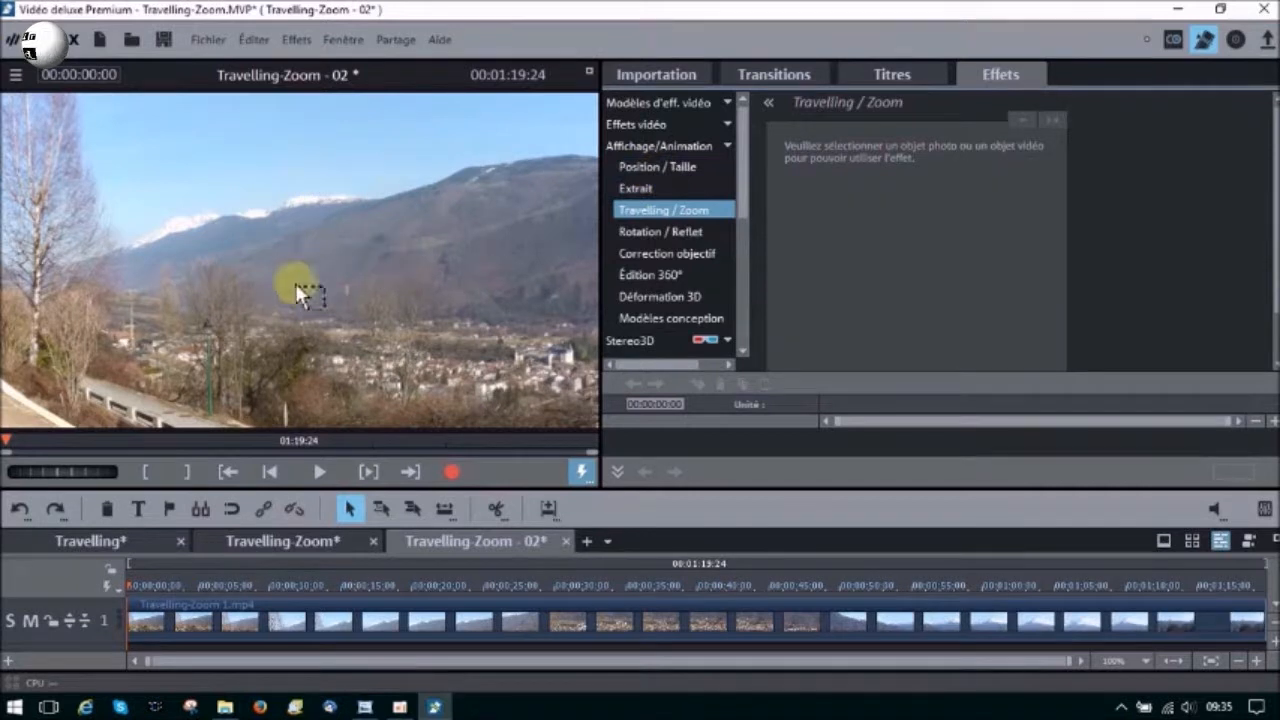
left_click(726, 123)
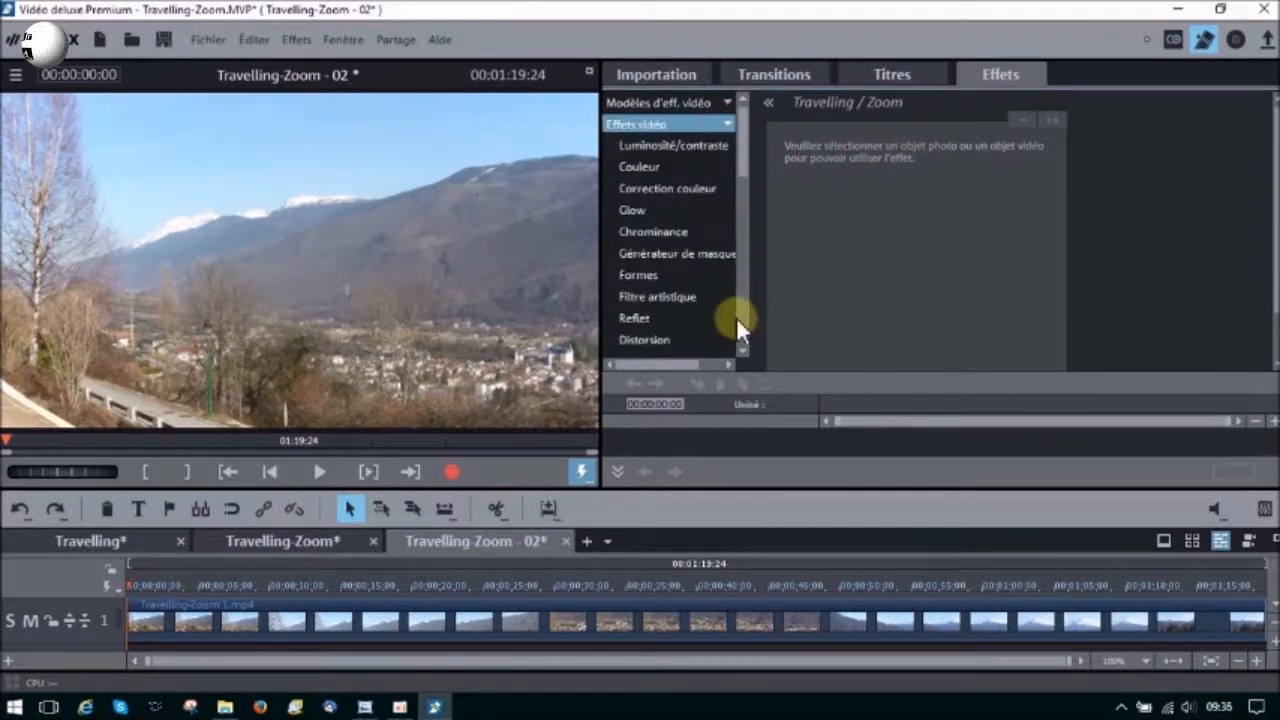
scroll(740, 297, "down", 5)
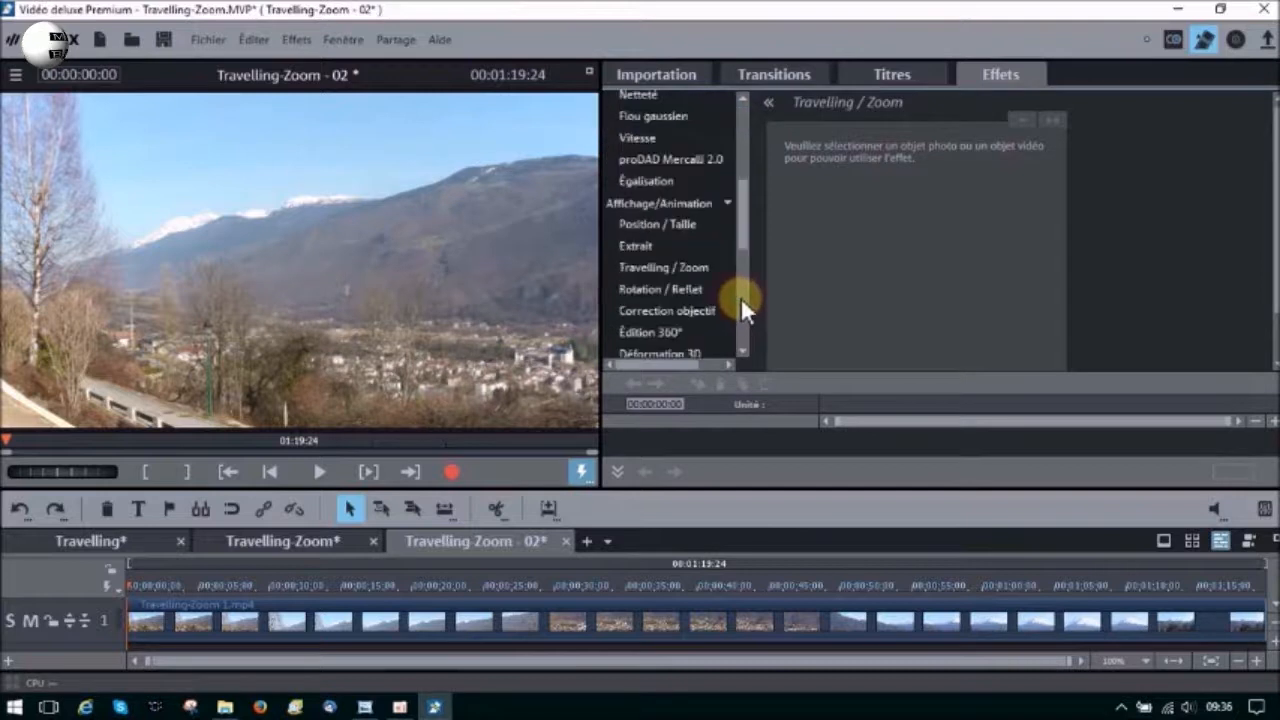
left_click(665, 138)
left_click(672, 605)
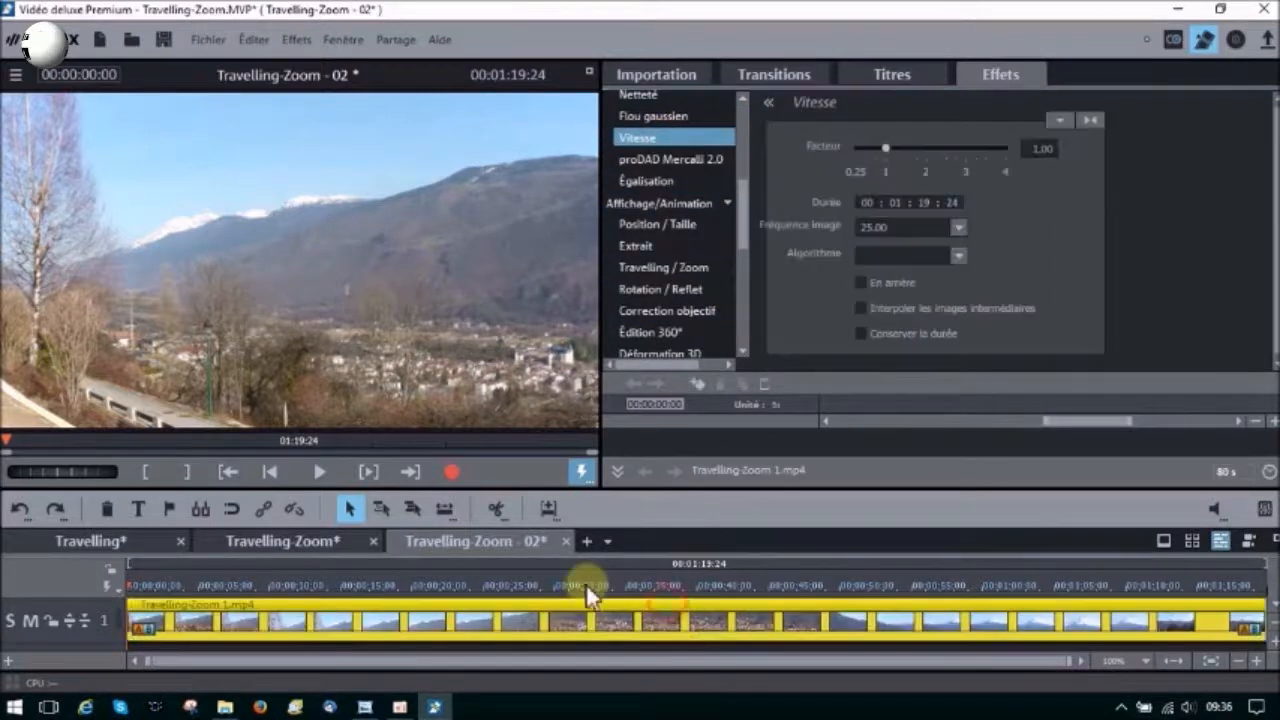
left_click(1043, 148)
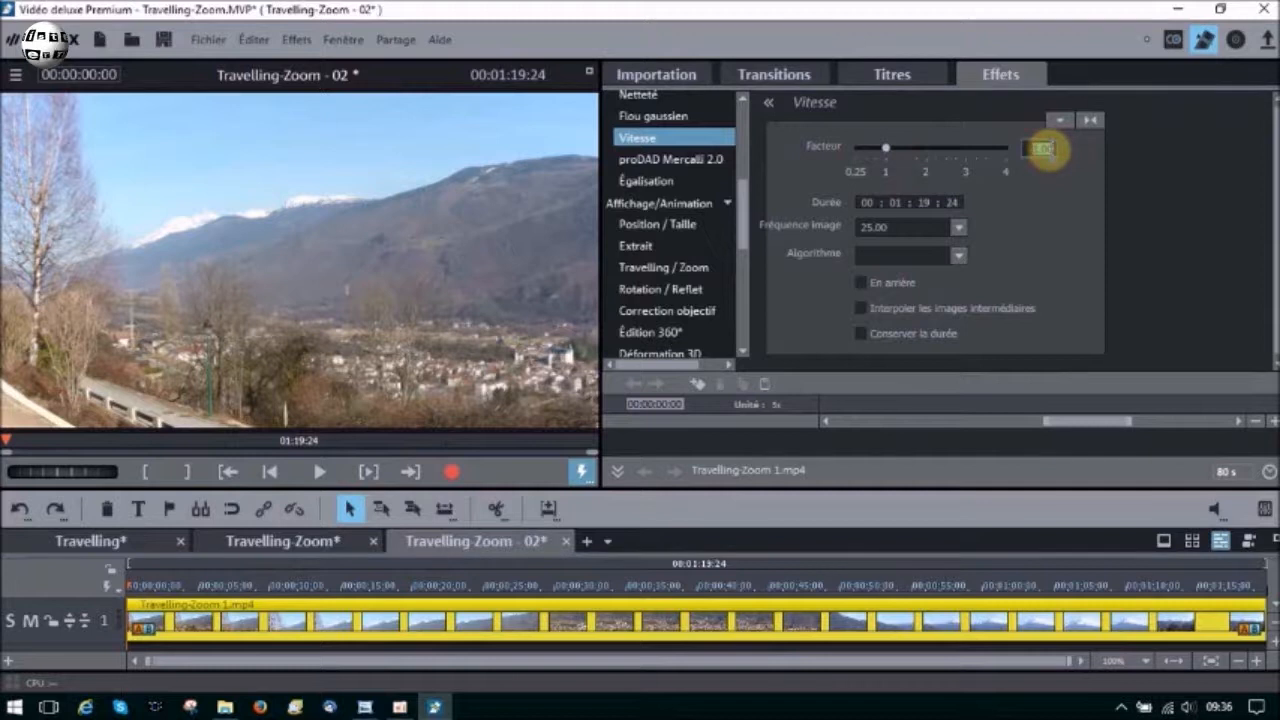
key("BackSpace")
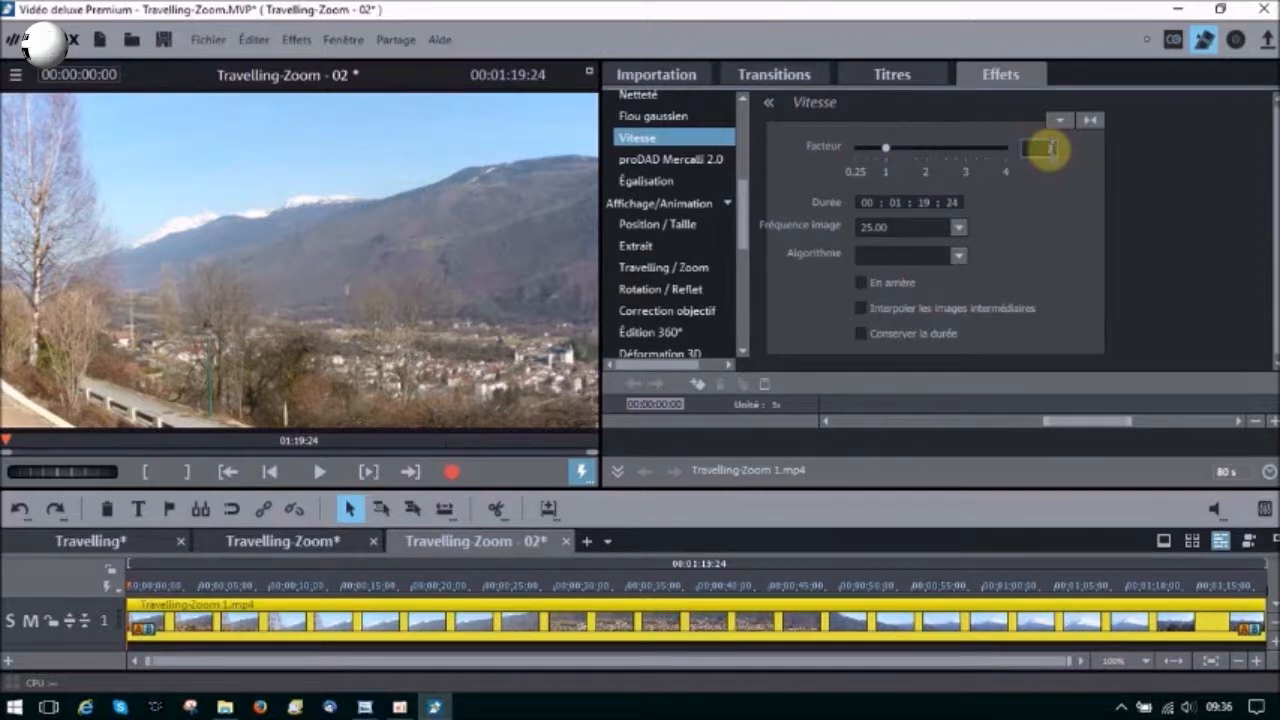
type("2")
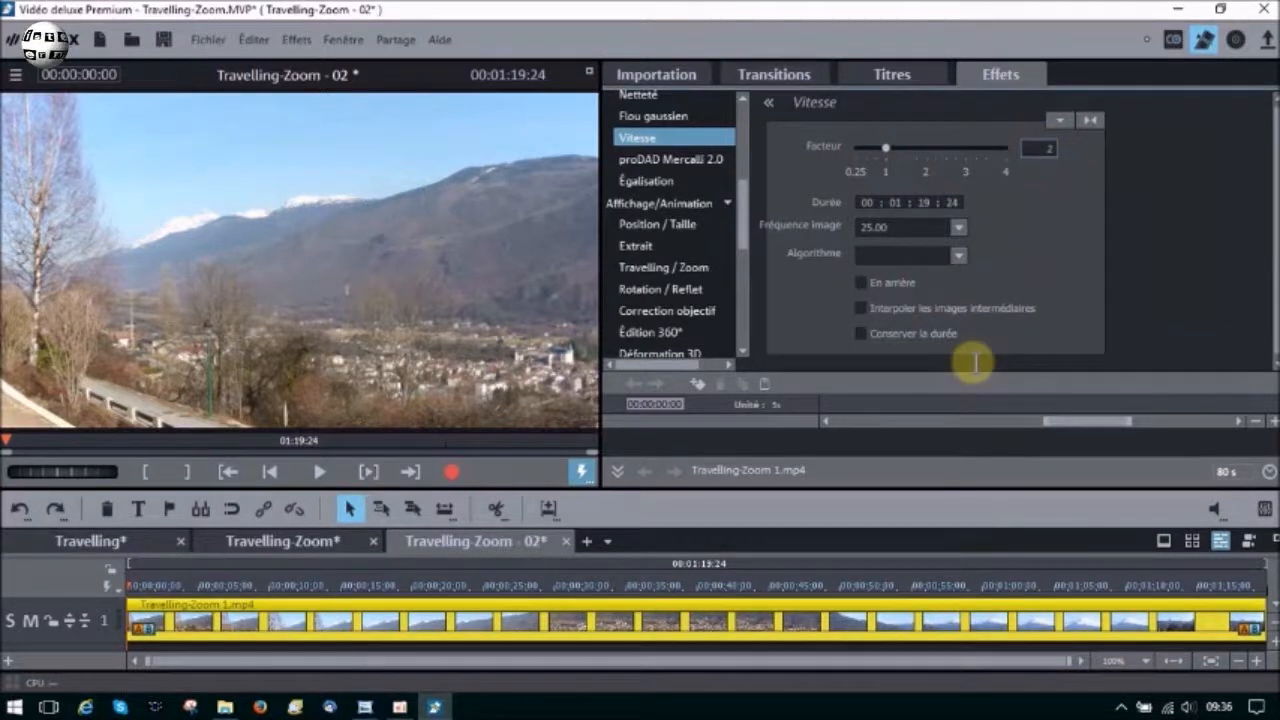
key("Return")
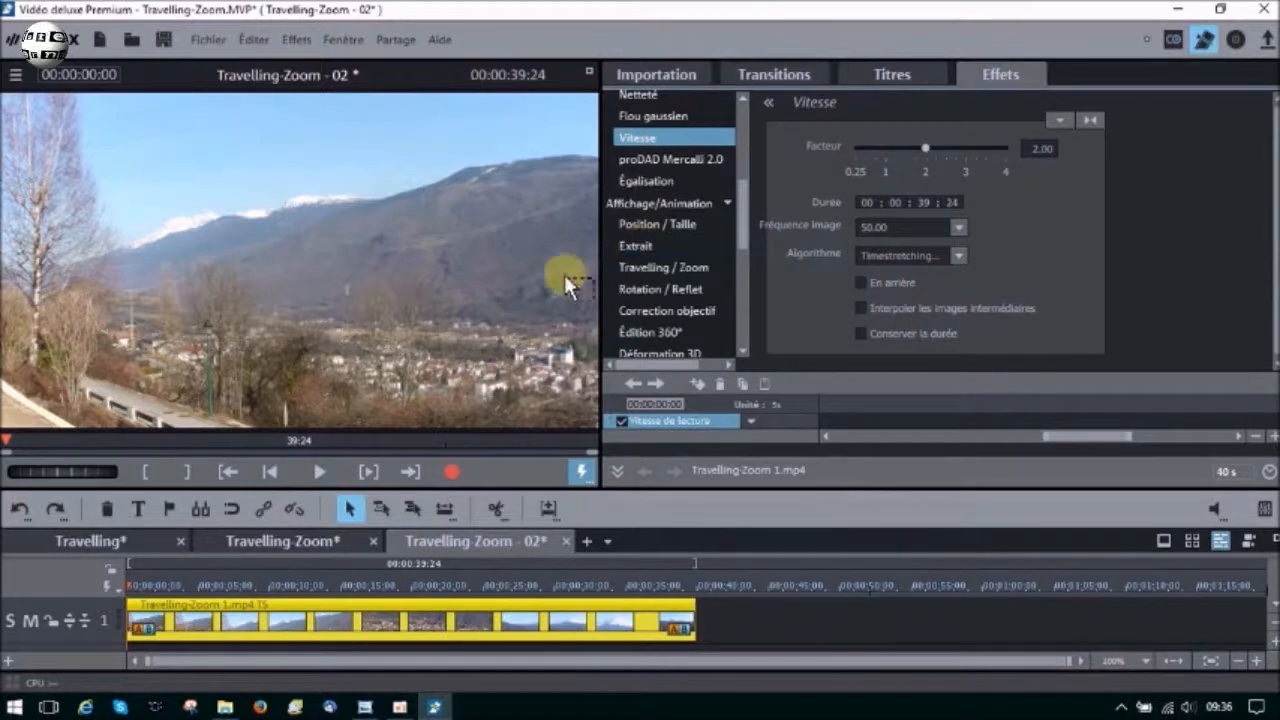
Play the sped-up film in the enlarged preview monitor to check the movement, and restore the normal monitor size.
left_click(590, 72)
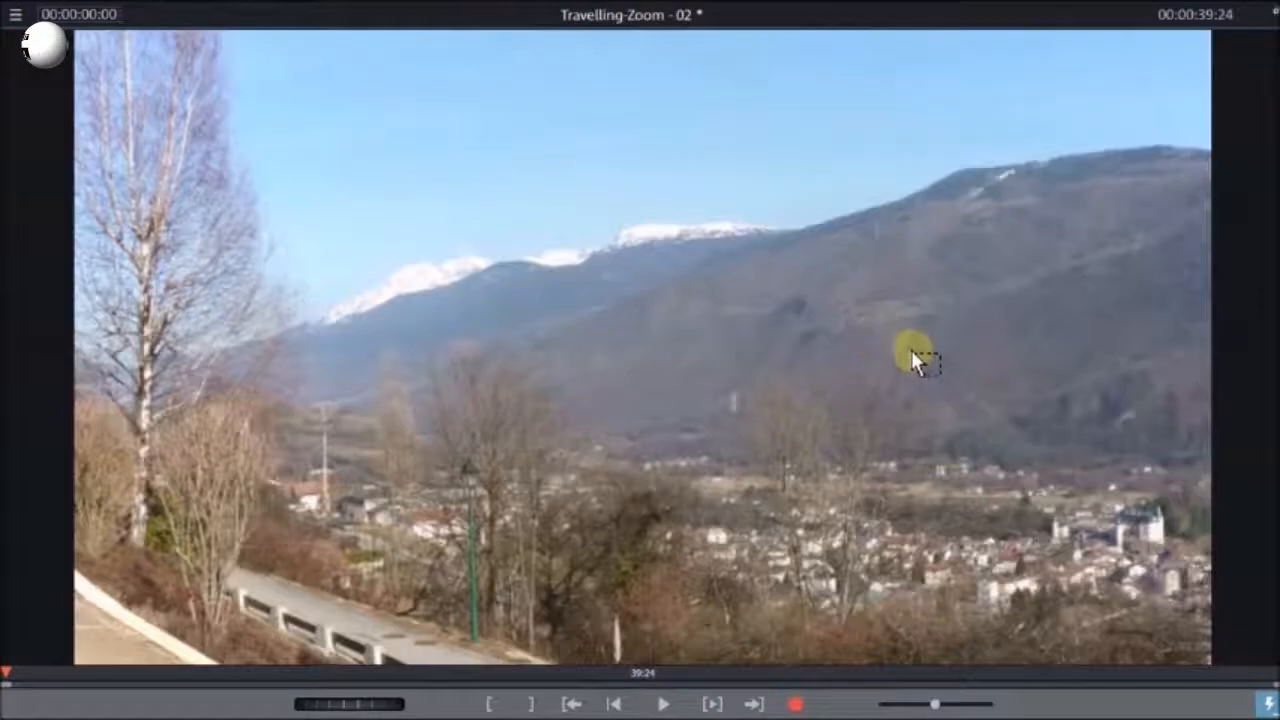
left_click(661, 705)
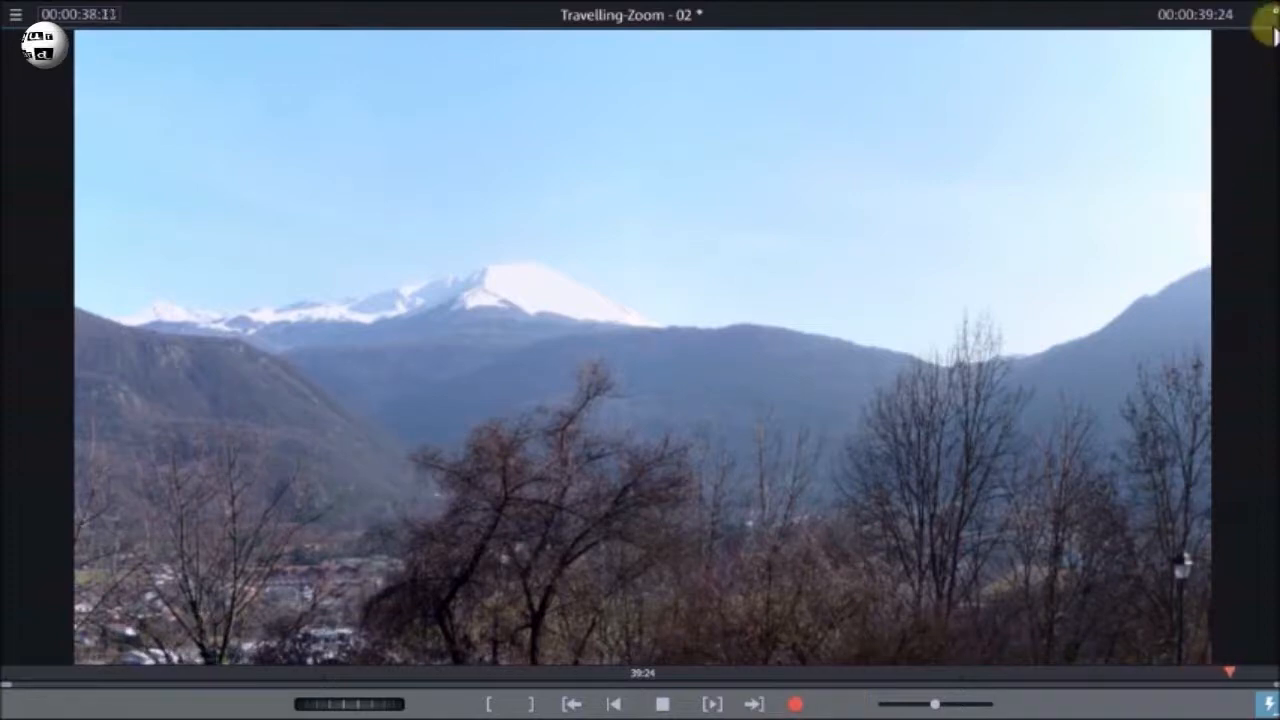
left_click(1274, 12)
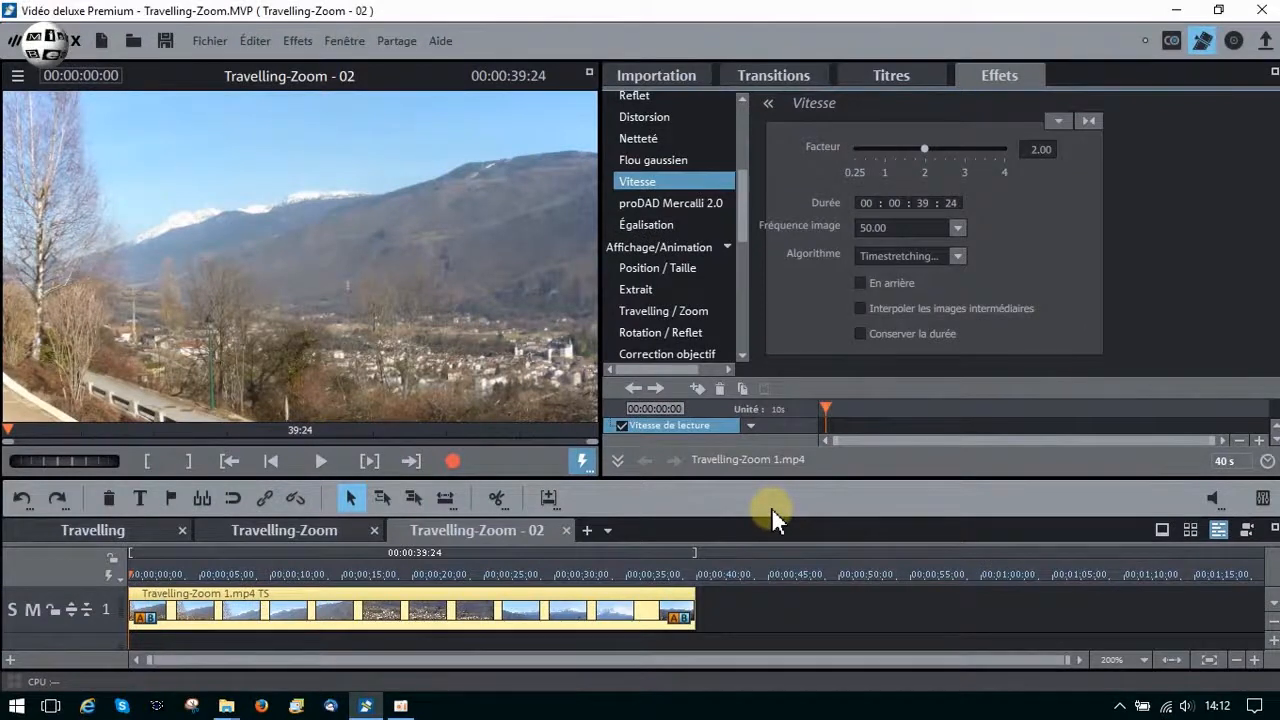
Show the Travelling / Zoom effect settings for the Travelling-Zoom 1.mp4 clip.
left_click(669, 314)
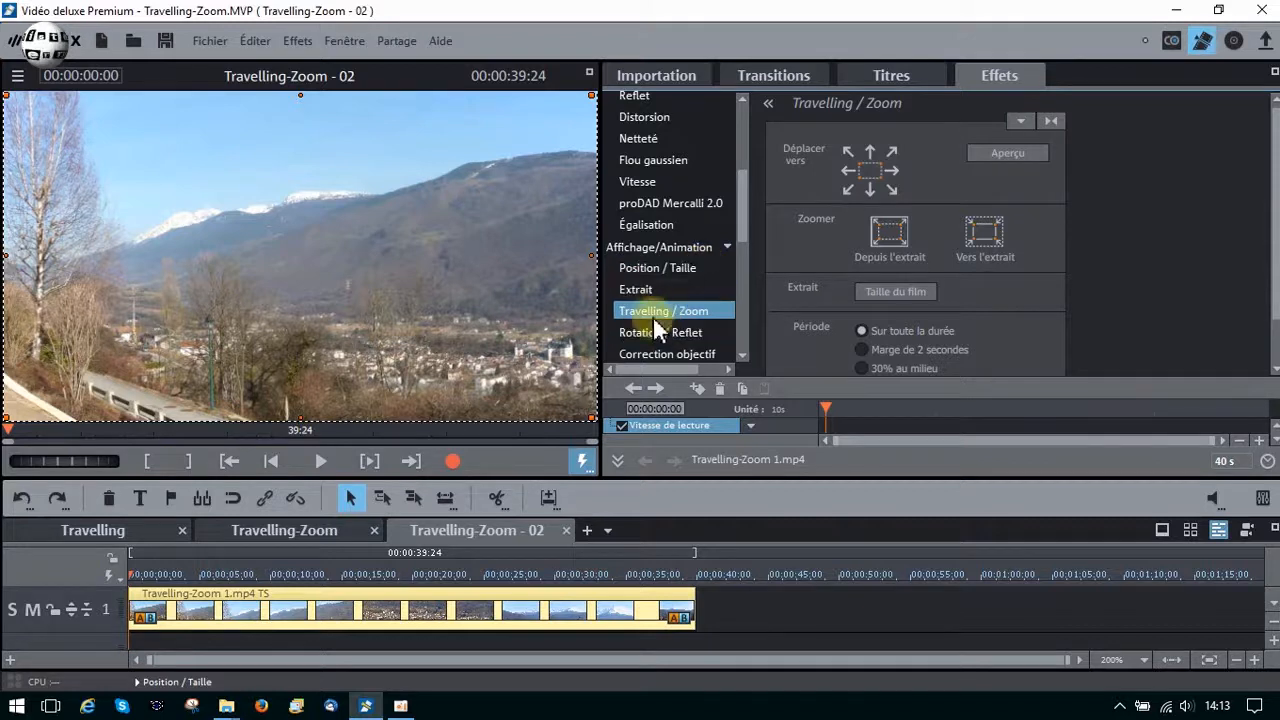
left_click(687, 310)
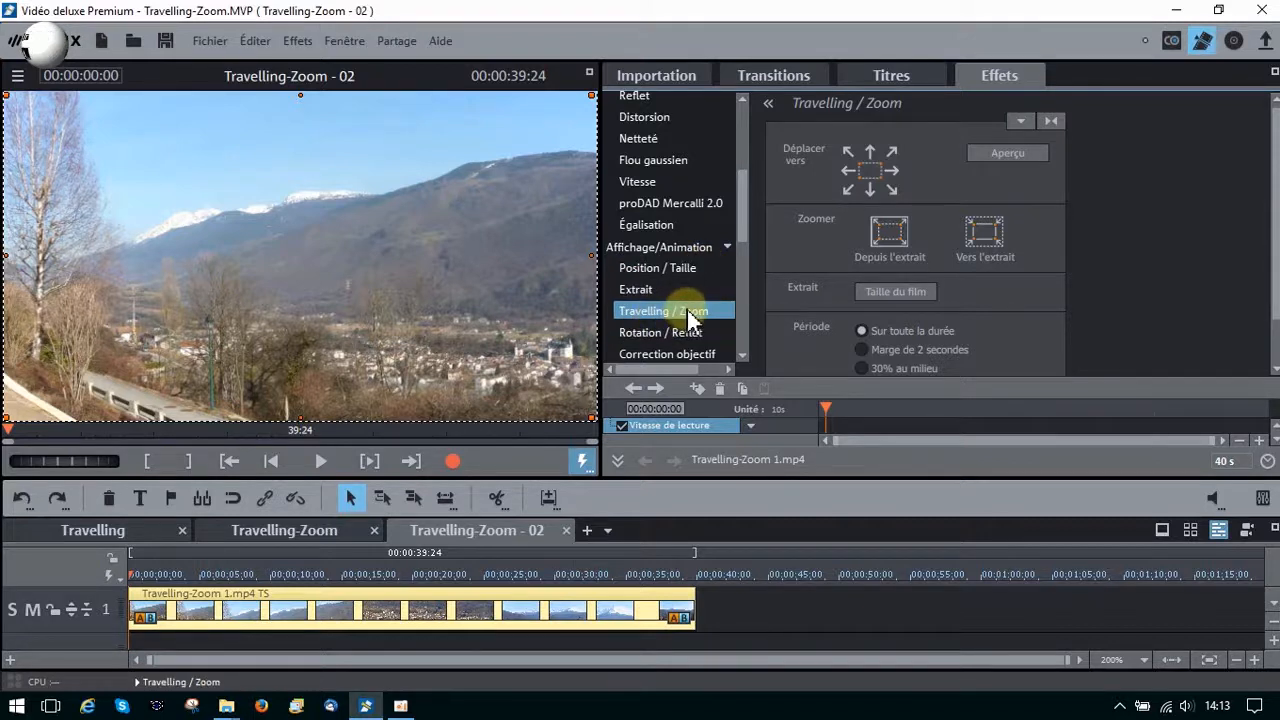